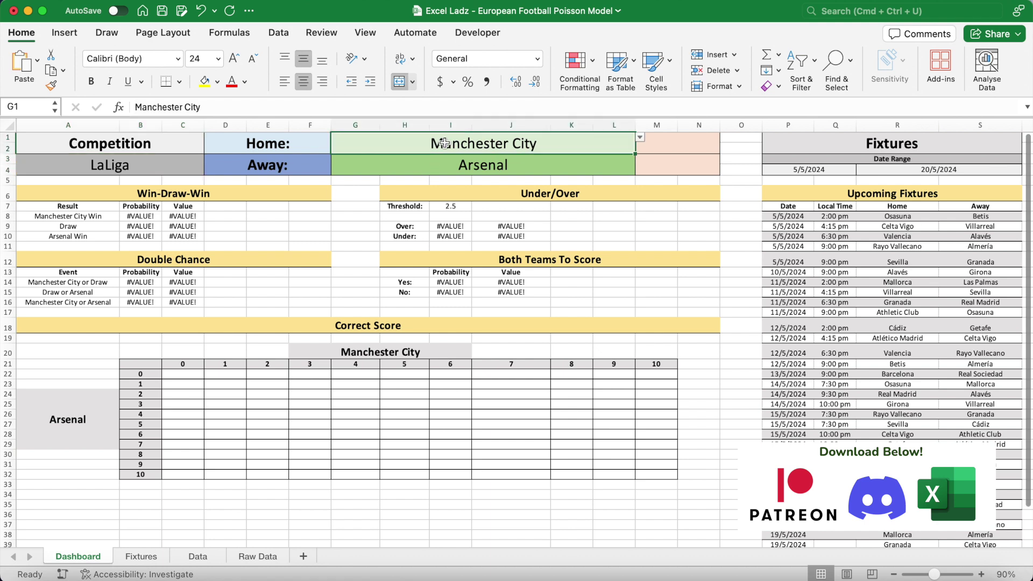
Set the dashboard's home team to Barcelona and the away team to Real Madrid.
key(Return)
text(Real Madrid)
key(Return)
Change the matchup to Atlético Madrid as the home team and Getafe as the away team.
click(445, 143)
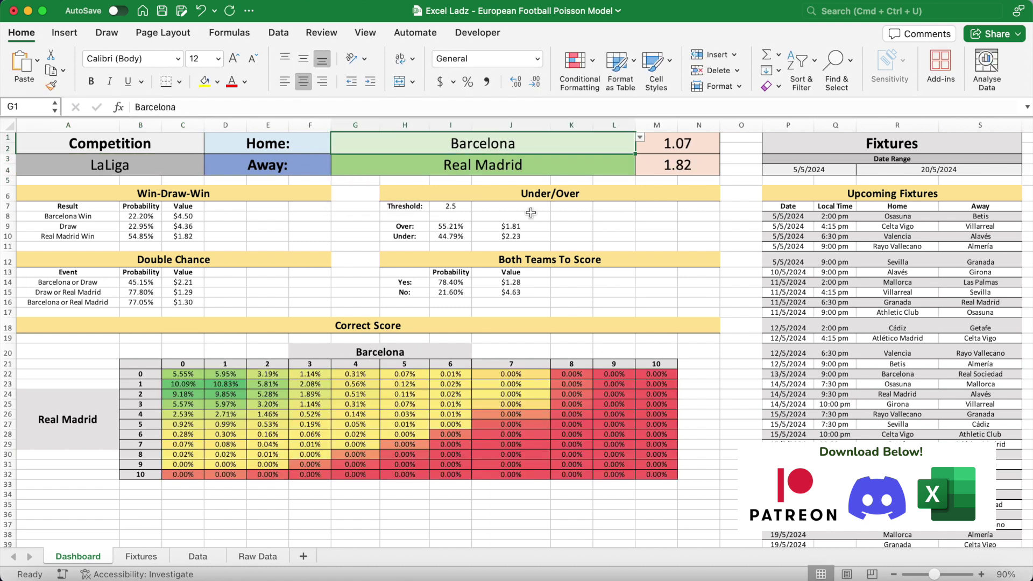
text(Atlético Madrid)
key(Return)
text(Getafe)
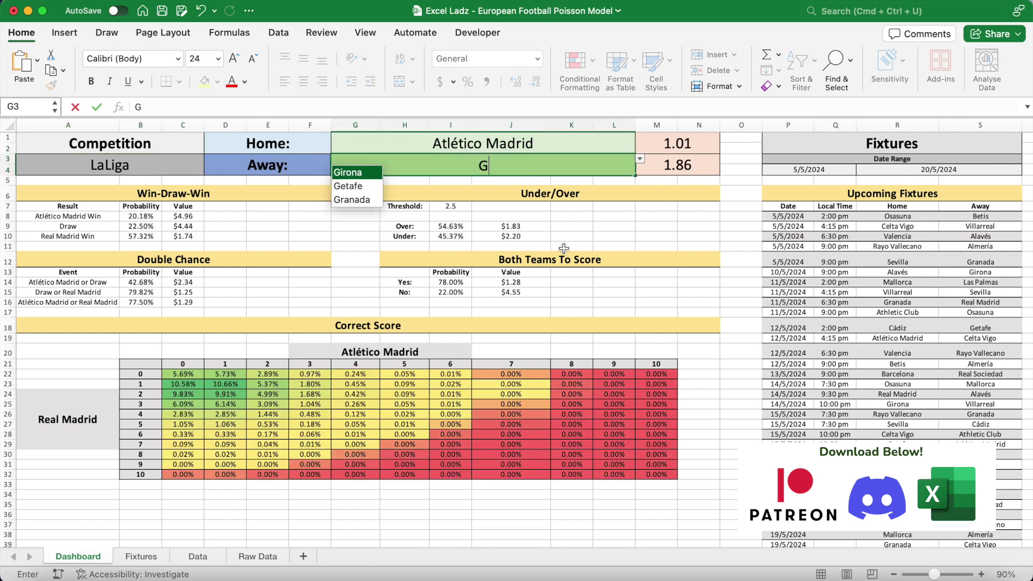
key(Return)
Switch the competition to Bundesliga and set the home team to Bayern Munich.
click(110, 165)
click(211, 165)
click(68, 197)
click(445, 145)
text(Bayern Munich)
key(Return)
Try different Bundesliga away teams against Bayern Munich, including Dortmund and finally Leverkusen.
text(F)
key(Return)
click(481, 171)
text(Dortmund)
key(Return)
click(563, 170)
text(Leverkusen)
key(Return)
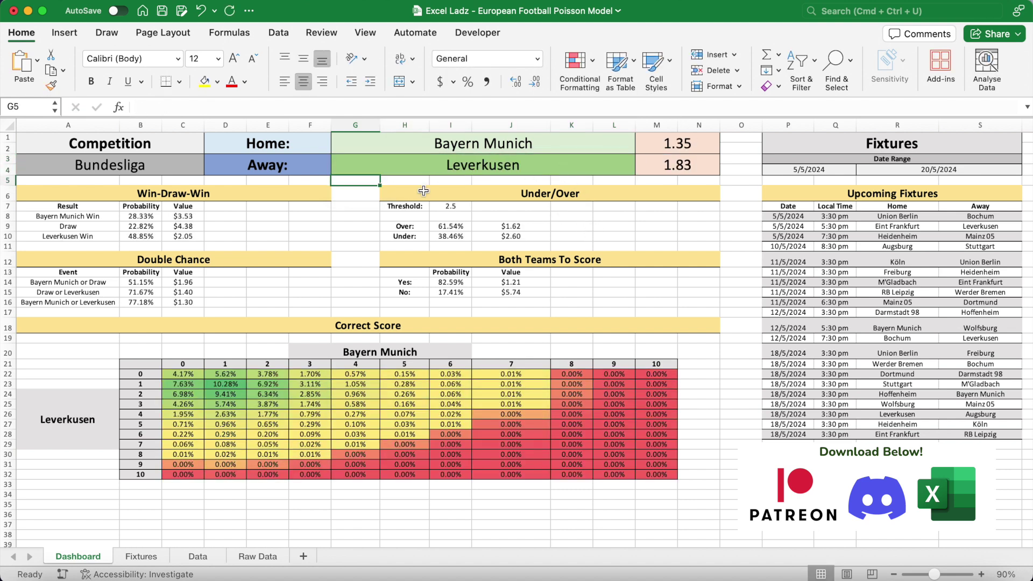
Switch the competition to Ligue 1 and set the matchup to Paris S-G at home against Lille.
click(199, 165)
click(209, 158)
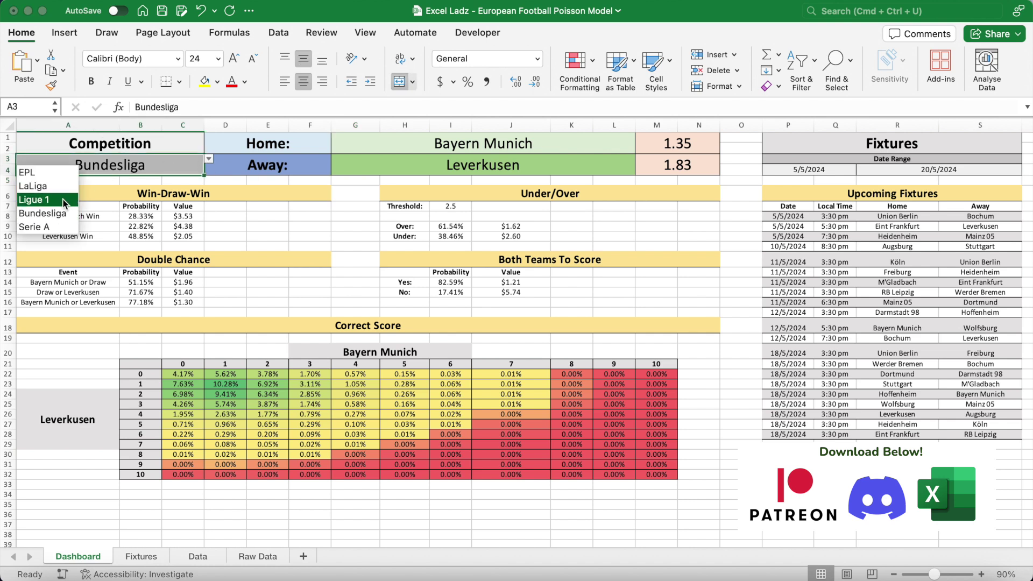
click(64, 199)
click(450, 146)
text(PS)
key(BackSpace)
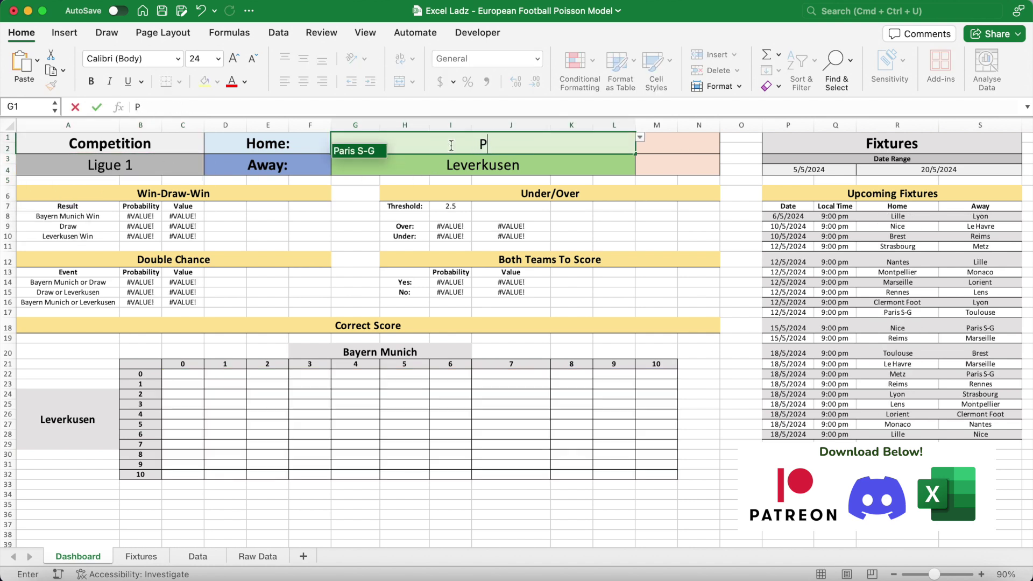
key(Return)
text(L)
key(Return)
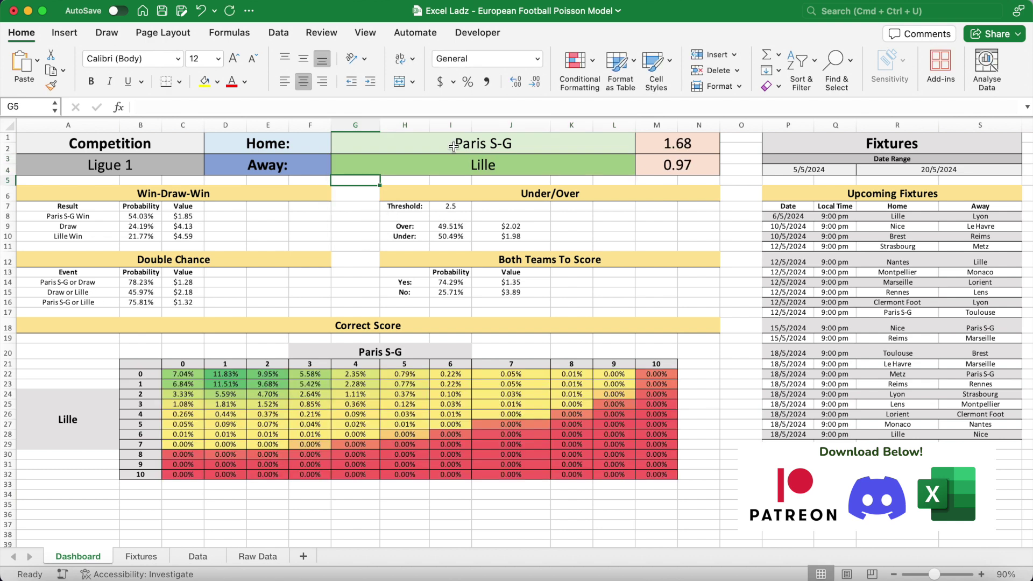
Choose Lyon as the home team and Nantes as the away team from the available Ligue 1 teams.
click(489, 150)
click(640, 144)
click(376, 255)
click(641, 167)
click(640, 161)
click(372, 296)
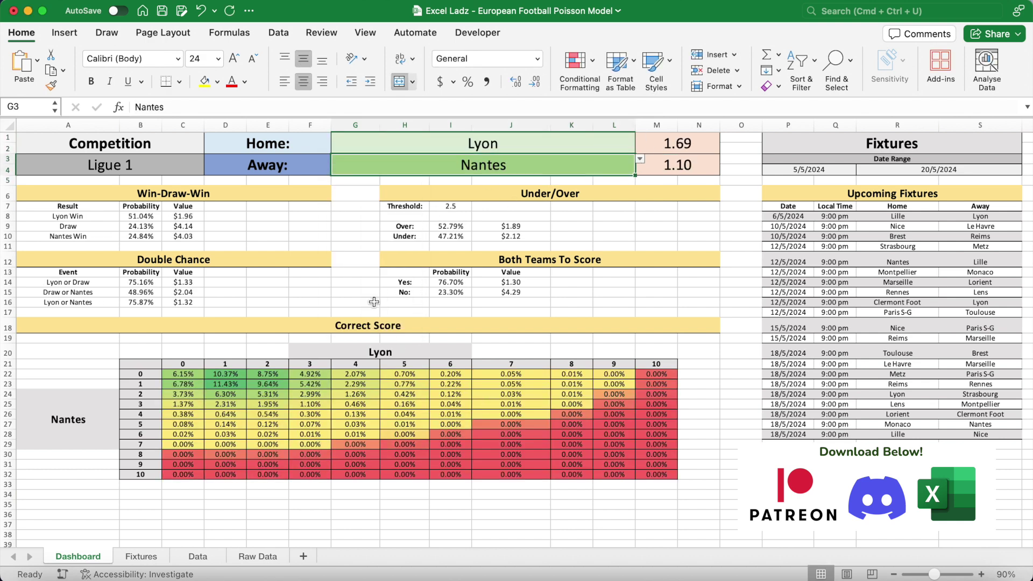
Open the list of available competitions on the Dashboard.
click(161, 164)
click(212, 167)
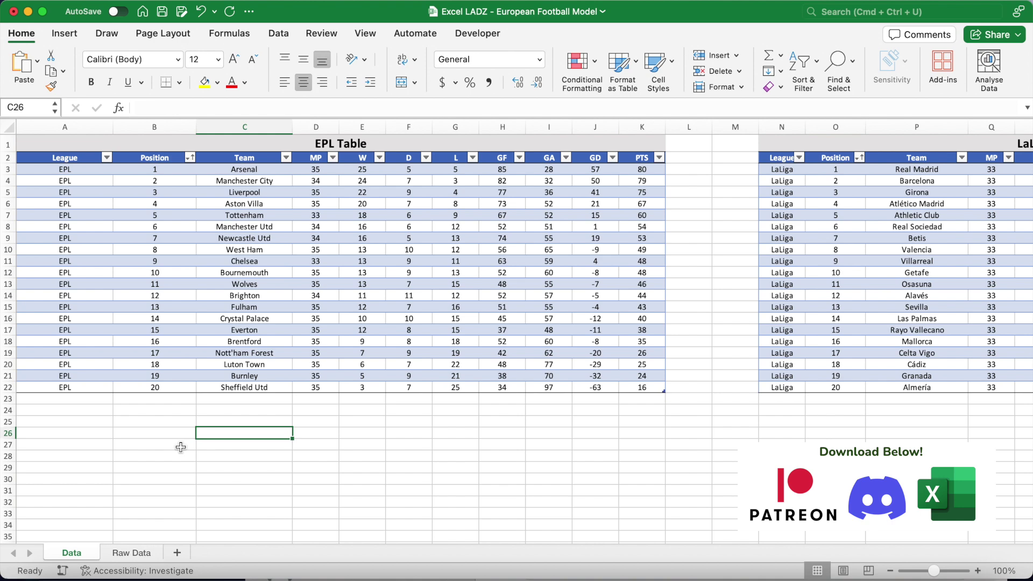
Examine the EPL, LaLiga, Ligue 1, Bundesliga and Serie A standings tables on the Data sheet.
click(259, 170)
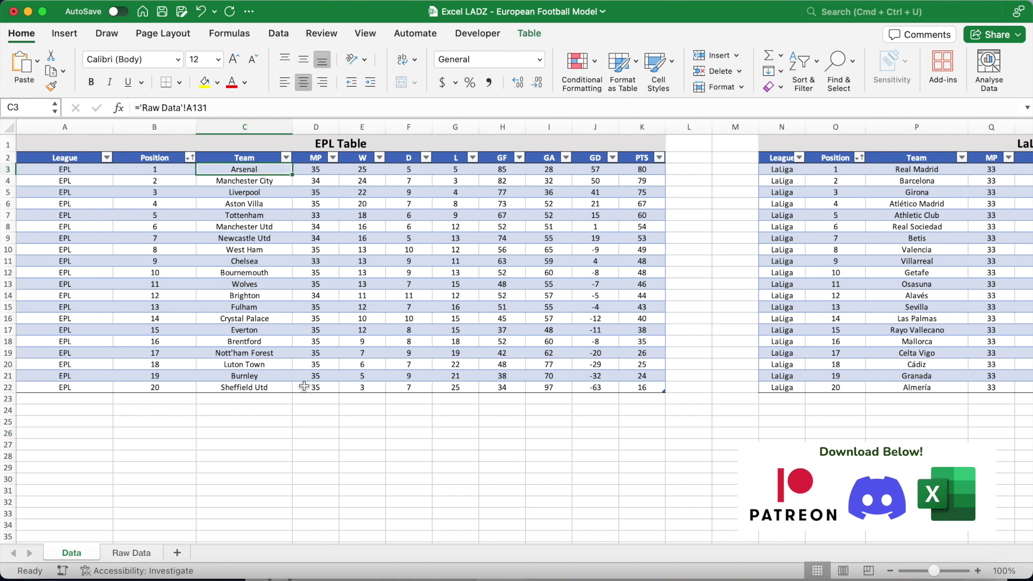
scroll(661, 280, right, 5)
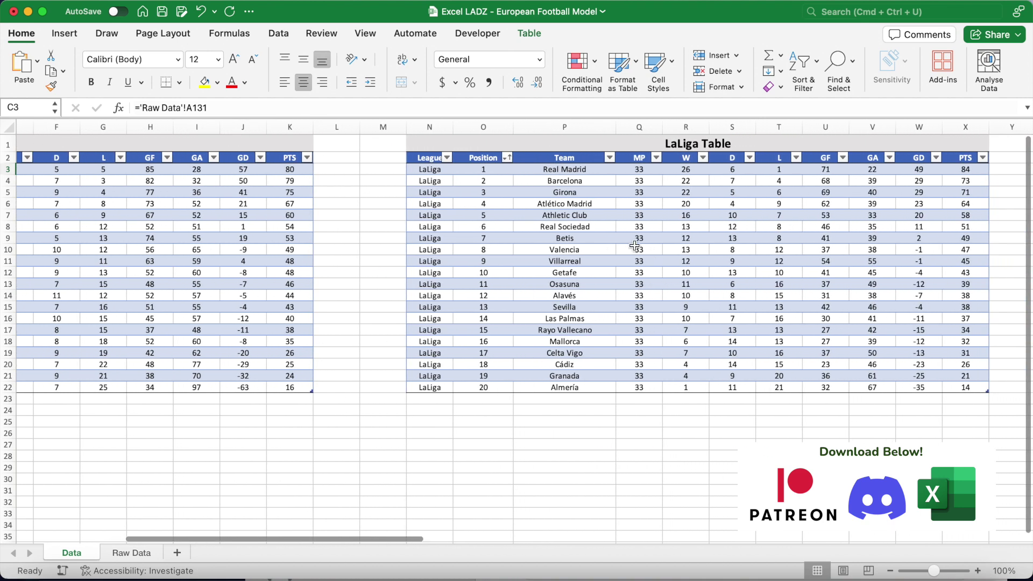
click(608, 187)
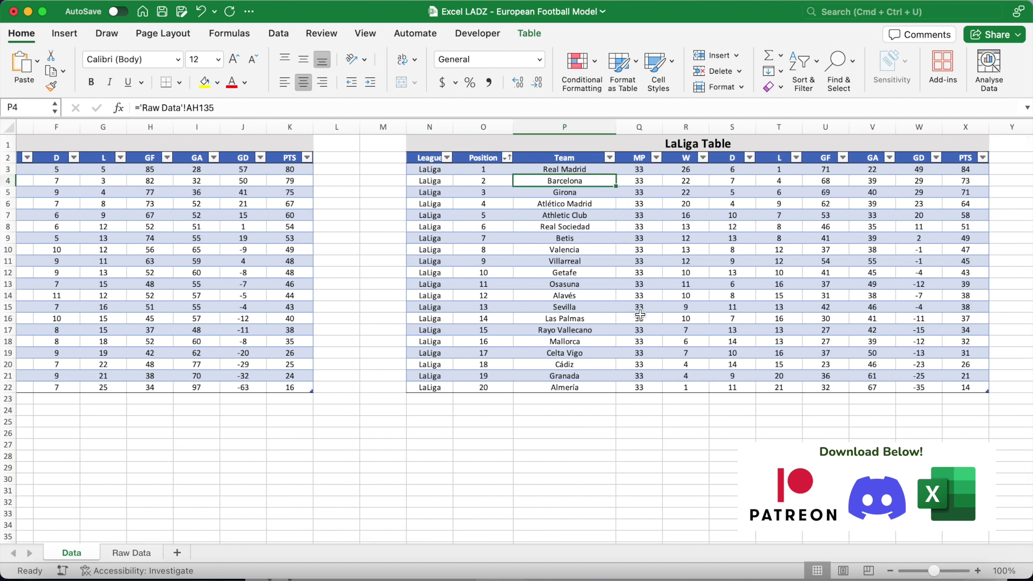
scroll(640, 314, right, 10)
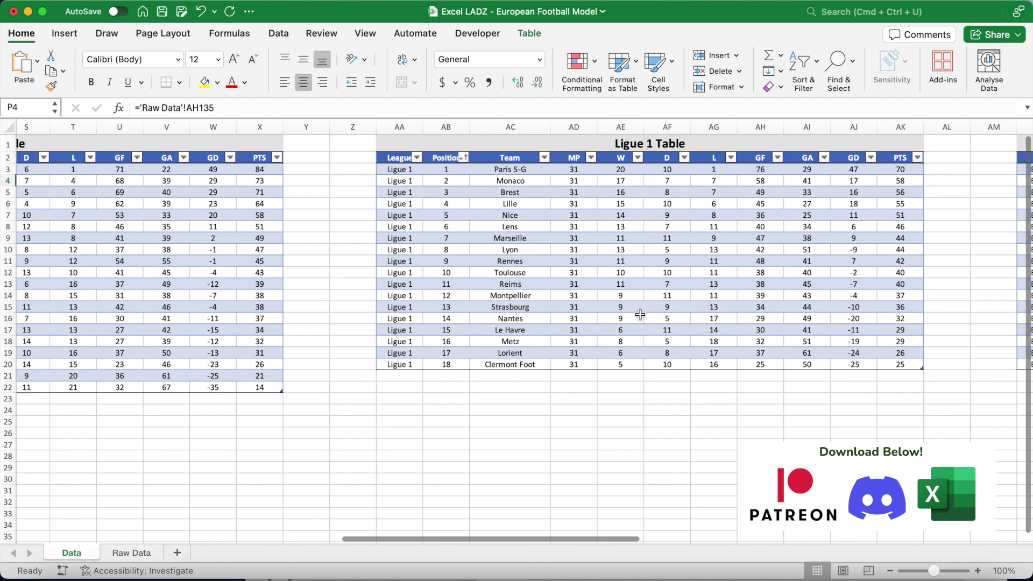
scroll(640, 314, right, 10)
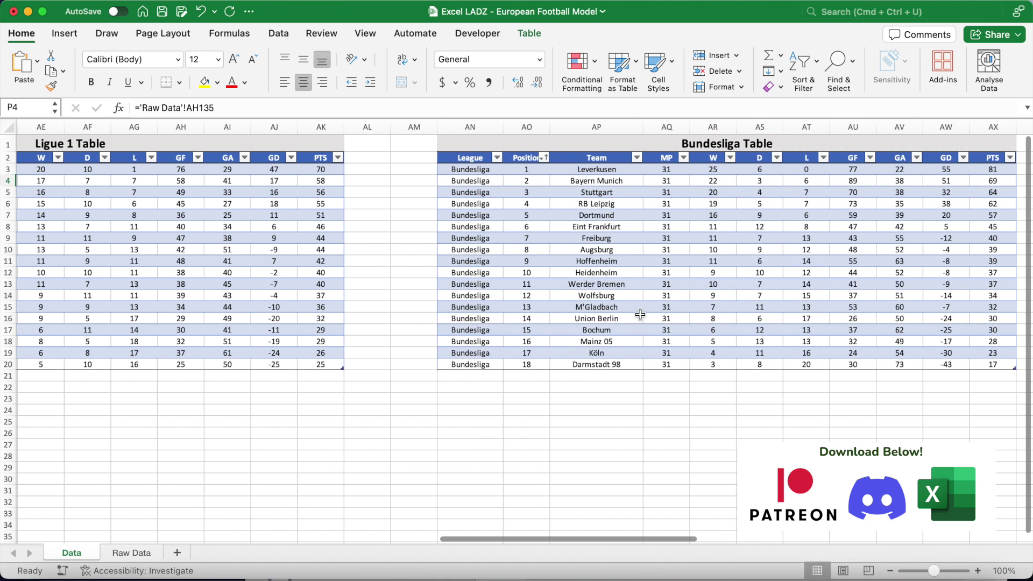
scroll(640, 314, right, 10)
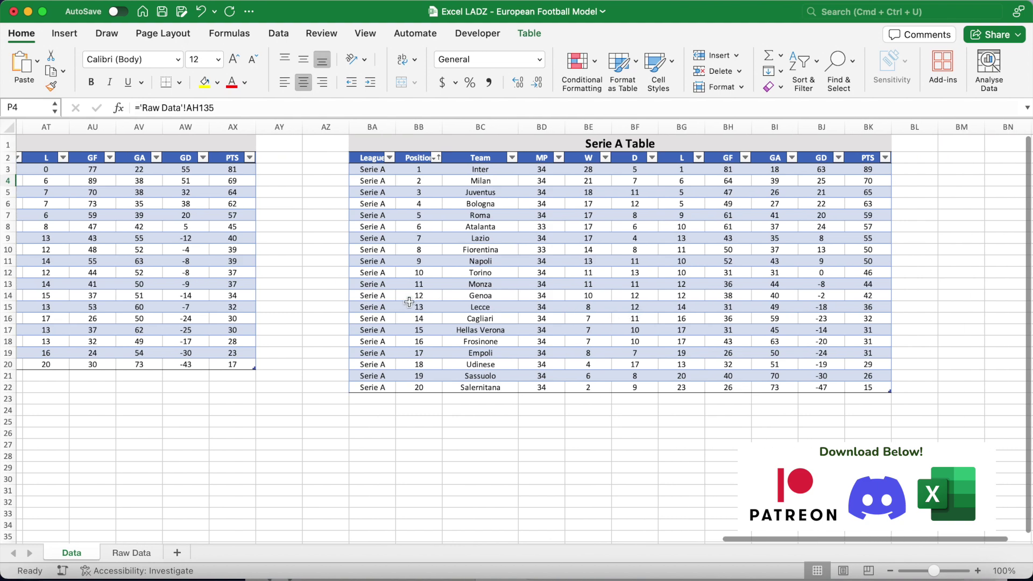
scroll(405, 303, left, 20)
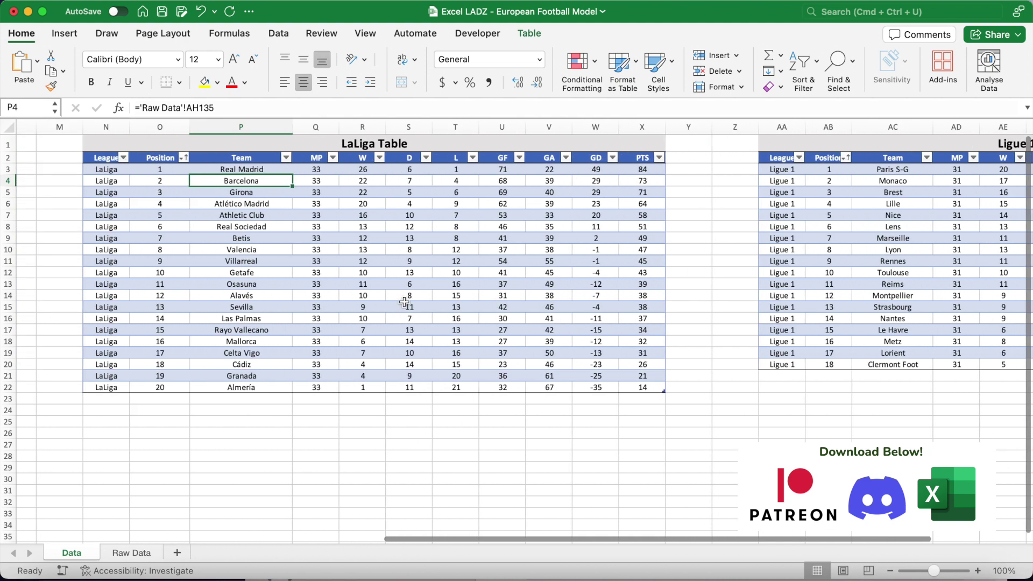
scroll(404, 303, left, 10)
scroll(404, 303, left, 2)
Check the table name assigned to the EPL table.
click(86, 175)
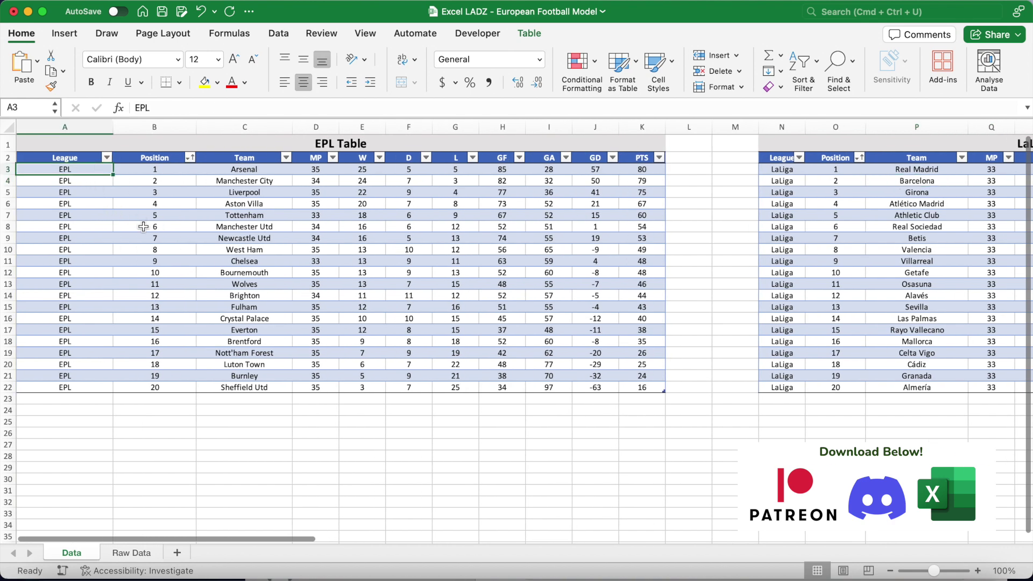
click(530, 33)
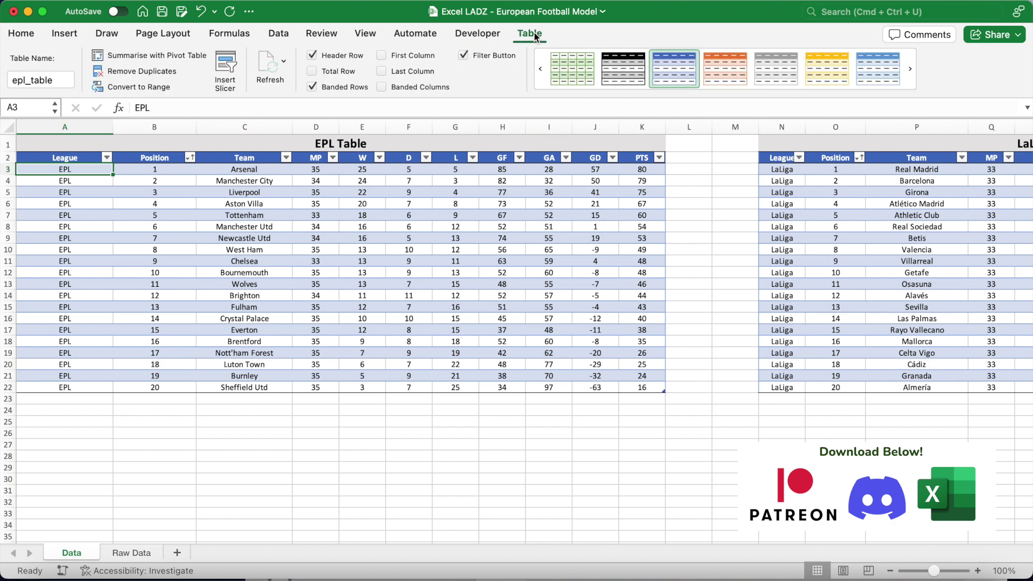
click(61, 80)
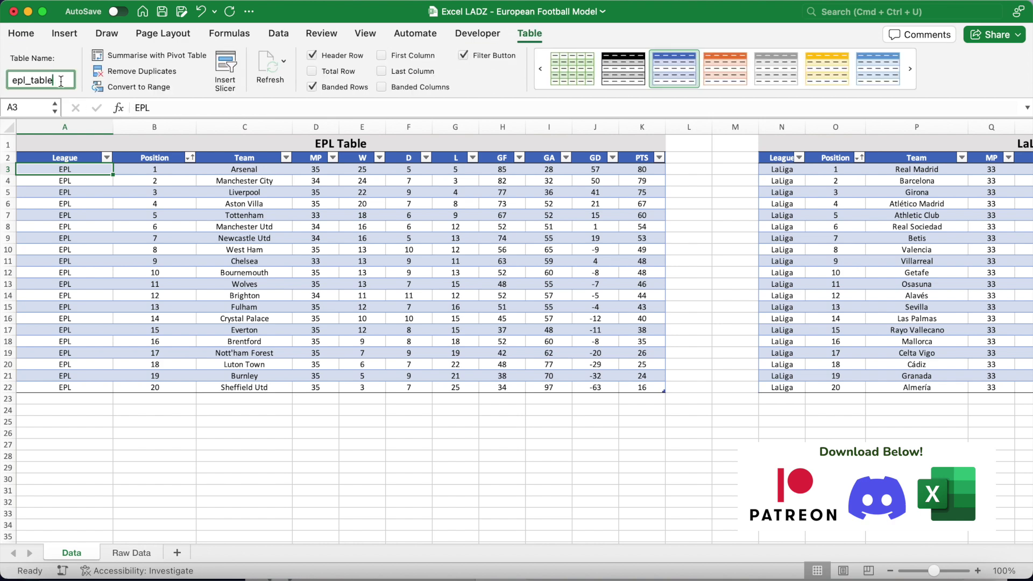
double_click(9, 82)
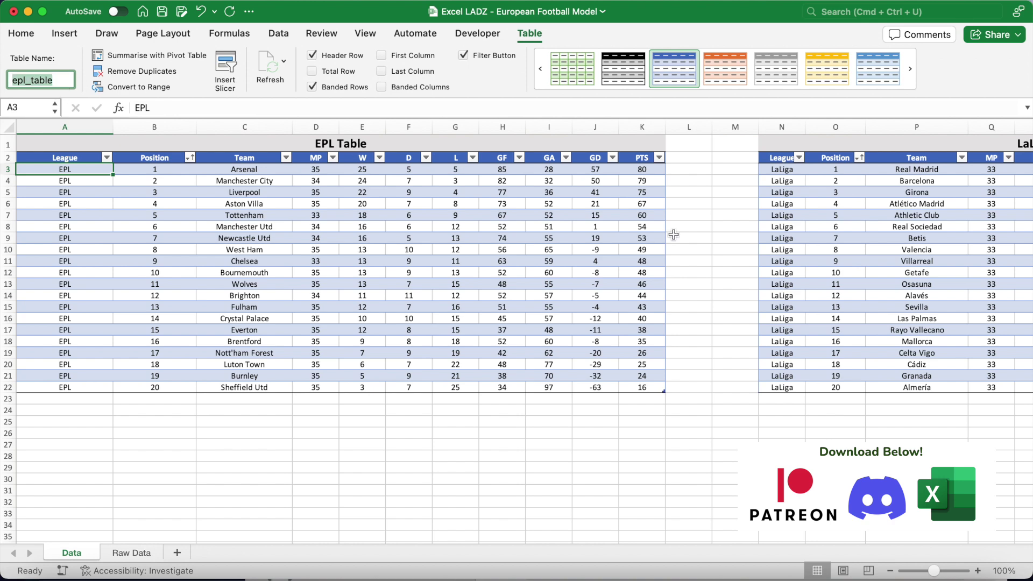
Check the table names assigned to the LaLiga, Ligue 1, Bundesliga and Serie A tables.
click(791, 170)
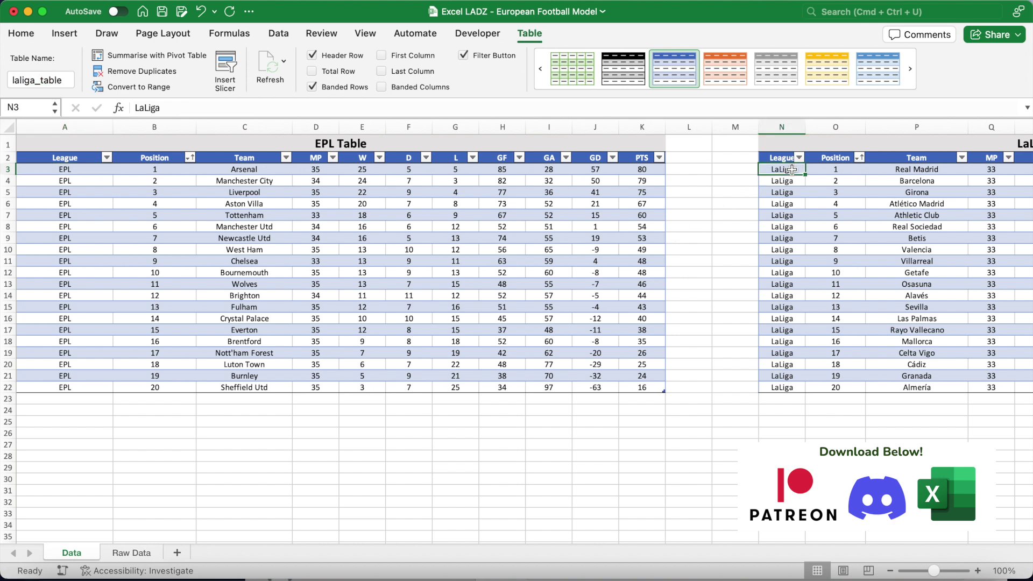
scroll(715, 314, right, 15)
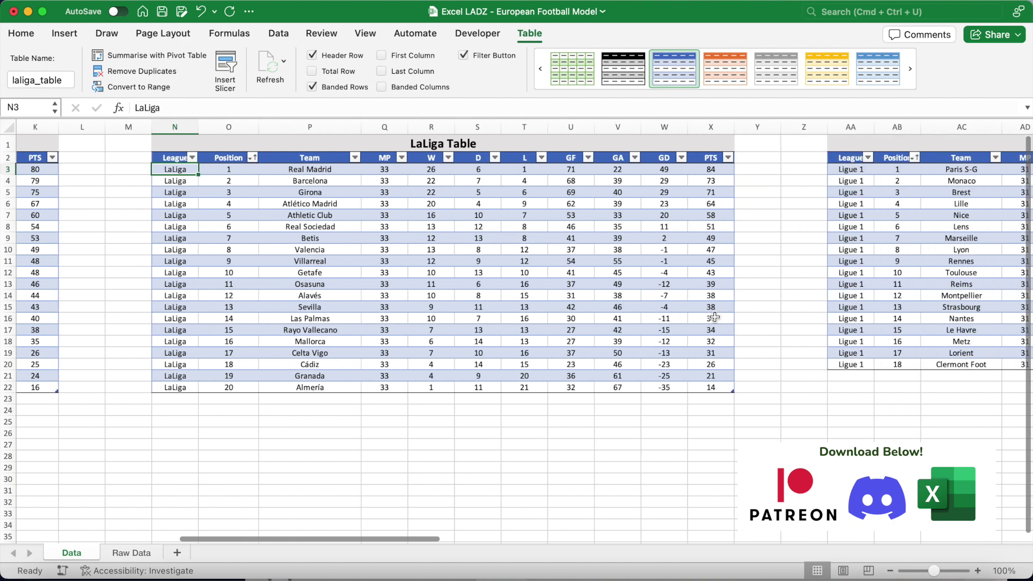
scroll(716, 318, right, 3)
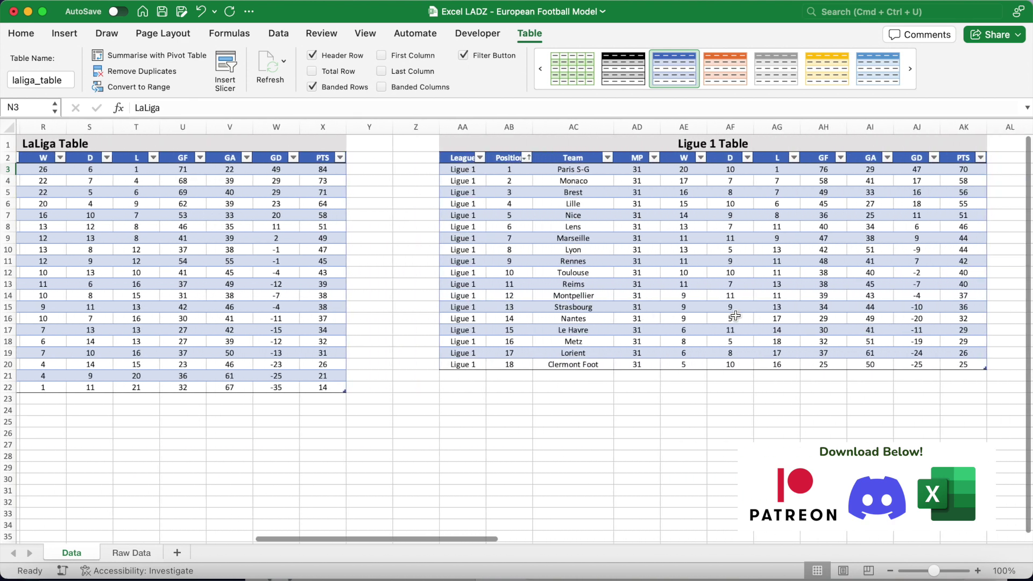
click(463, 170)
scroll(468, 303, right, 14)
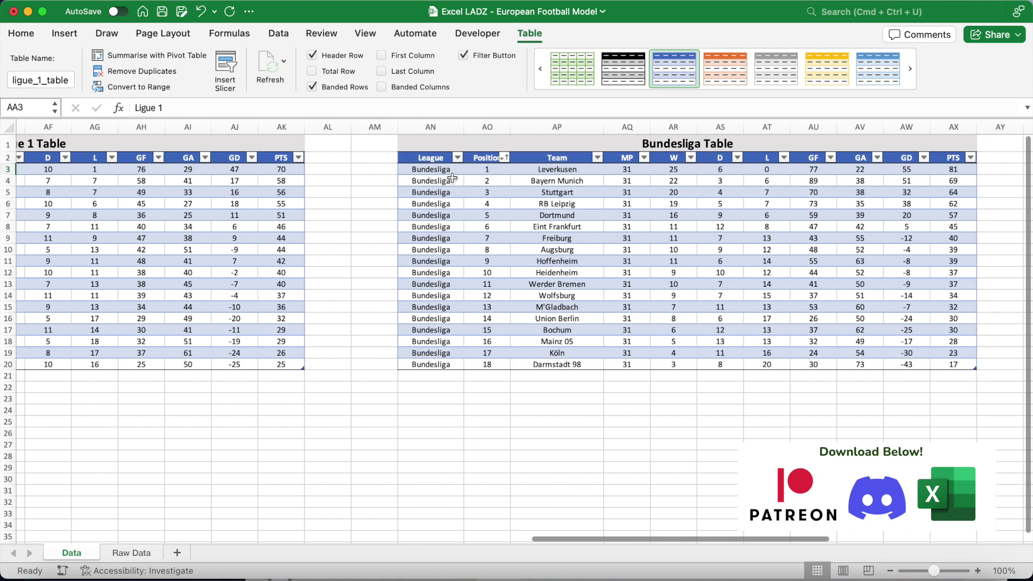
click(442, 170)
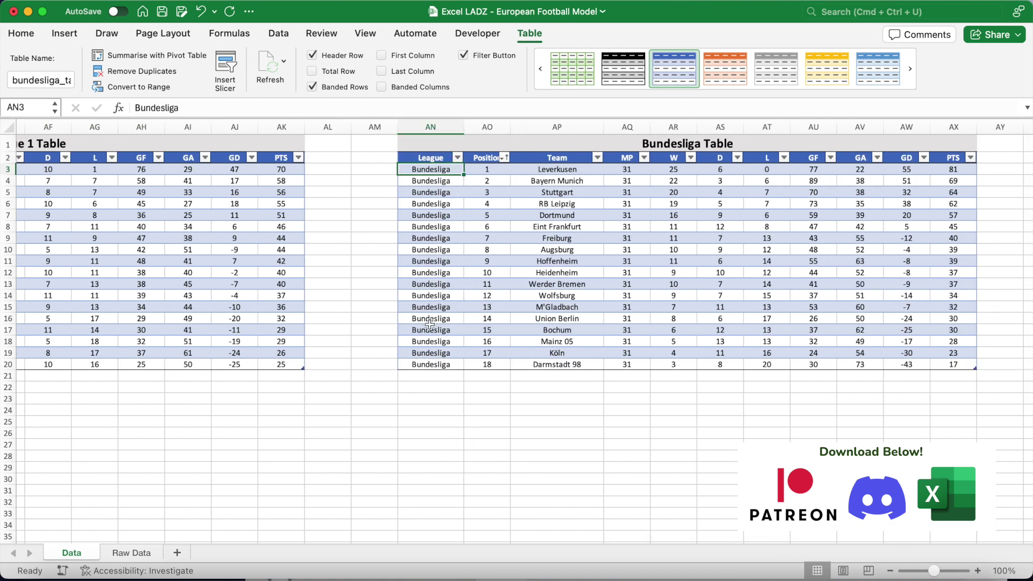
scroll(430, 324, right, 12)
click(467, 170)
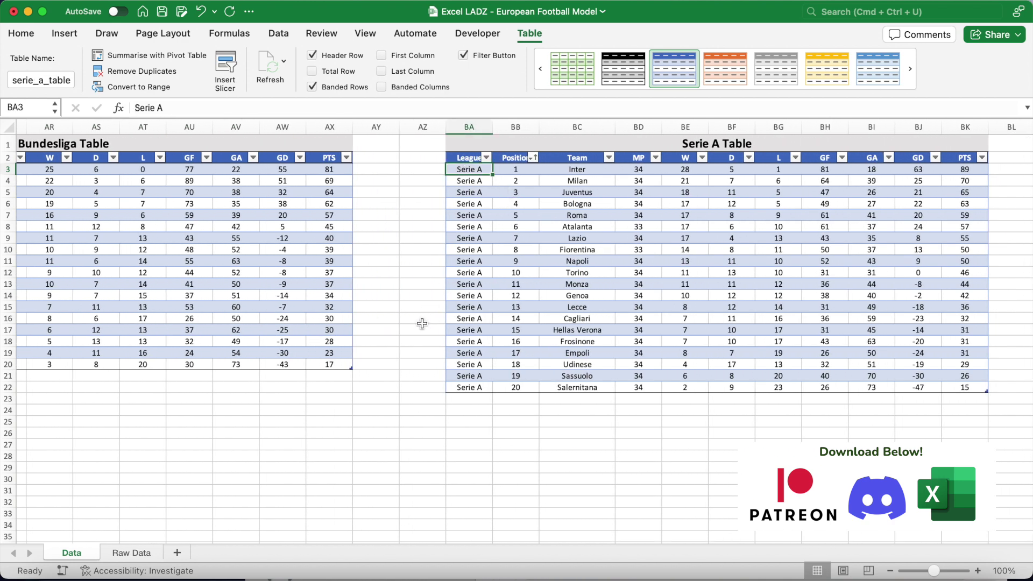
scroll(422, 323, left, 20)
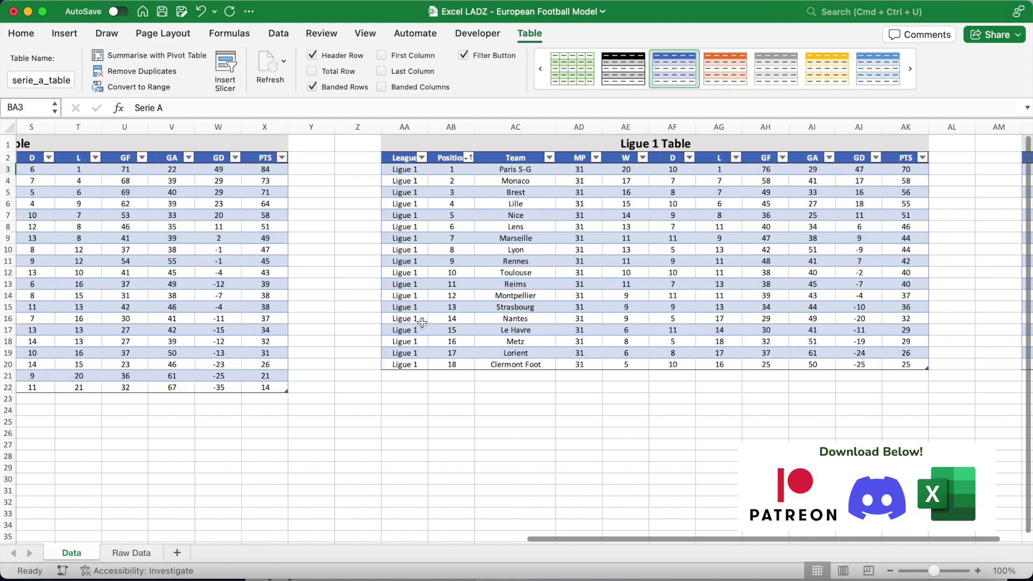
scroll(422, 323, left, 15)
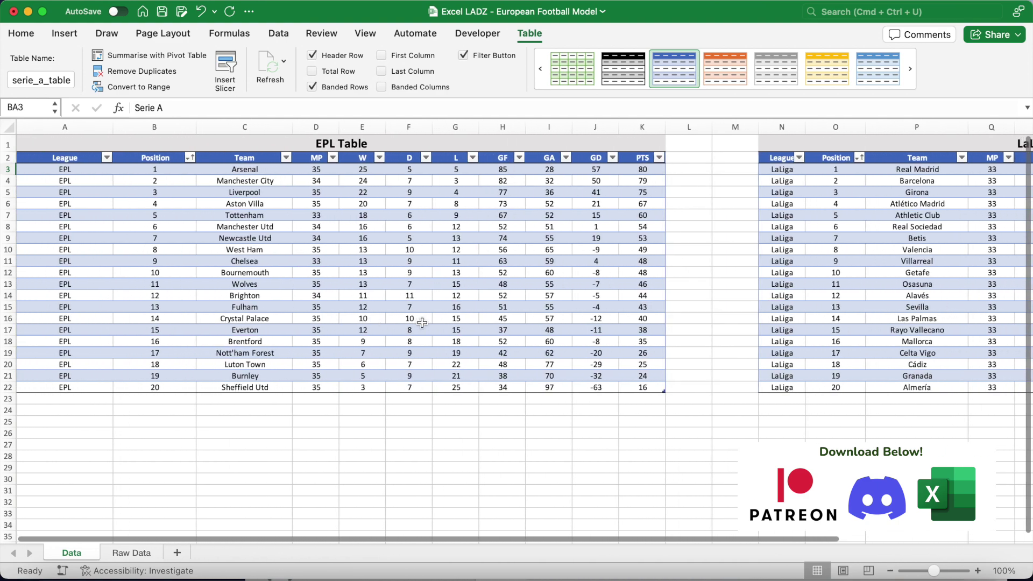
Open the Raw Data sheet and examine Arsenal's figures from matches played through points.
click(66, 423)
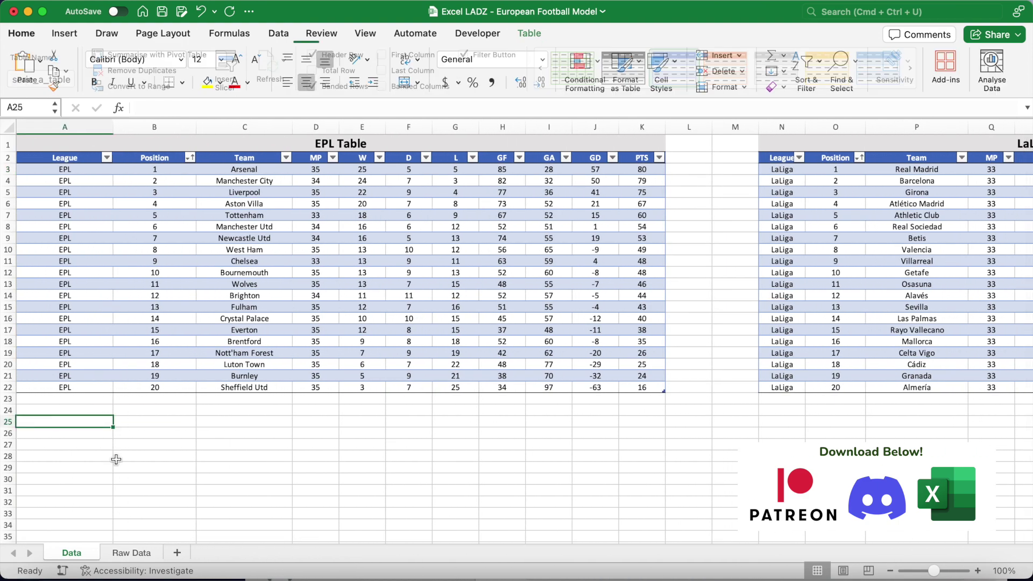
click(147, 553)
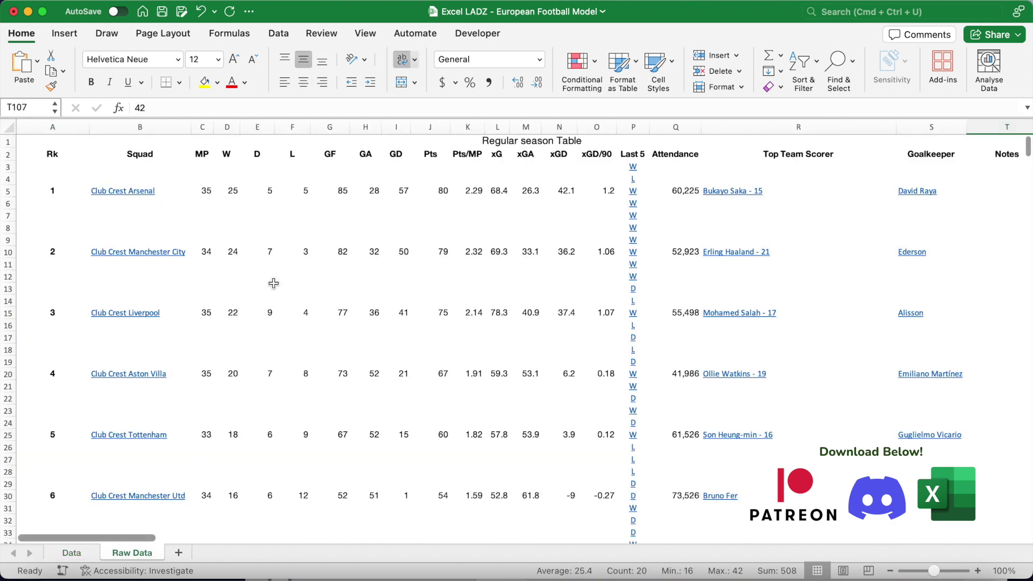
click(269, 196)
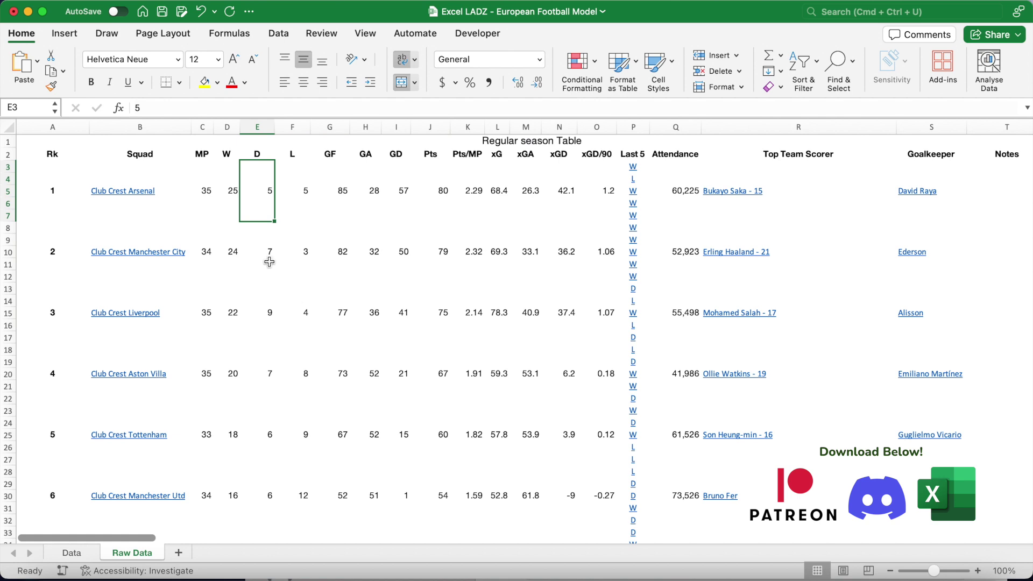
click(205, 197)
click(228, 194)
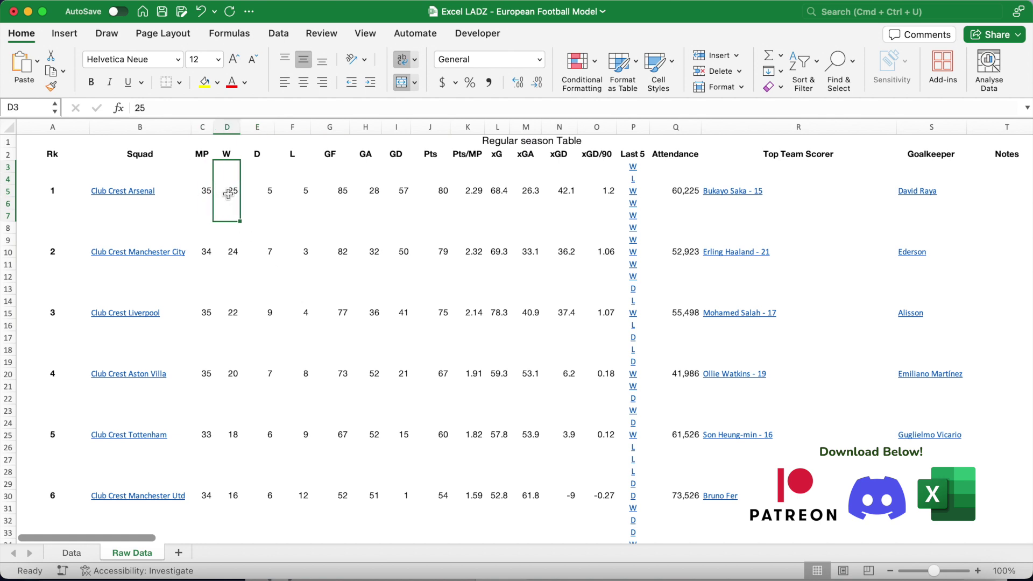
drag(204, 197, 420, 186)
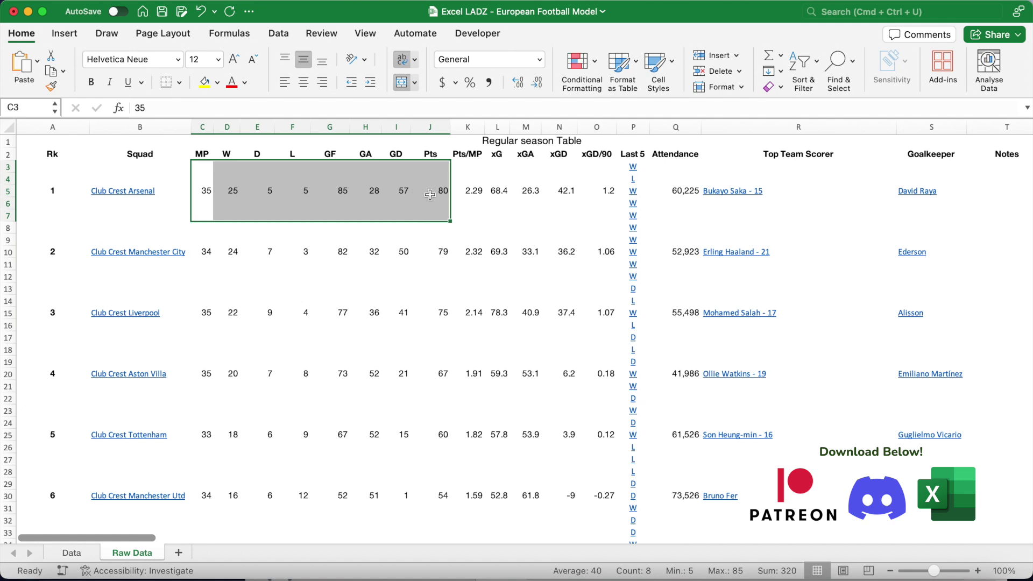
click(430, 194)
Examine the rest of the raw EPL table down to rank 20 and the raw LaLiga table beside it.
scroll(425, 350, down, 10)
scroll(426, 351, down, 13)
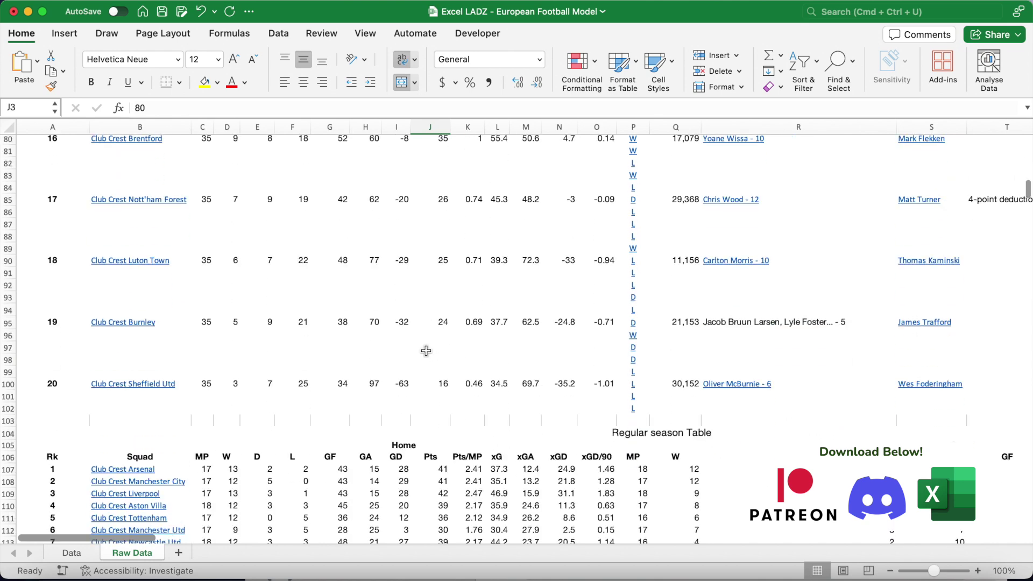
click(53, 380)
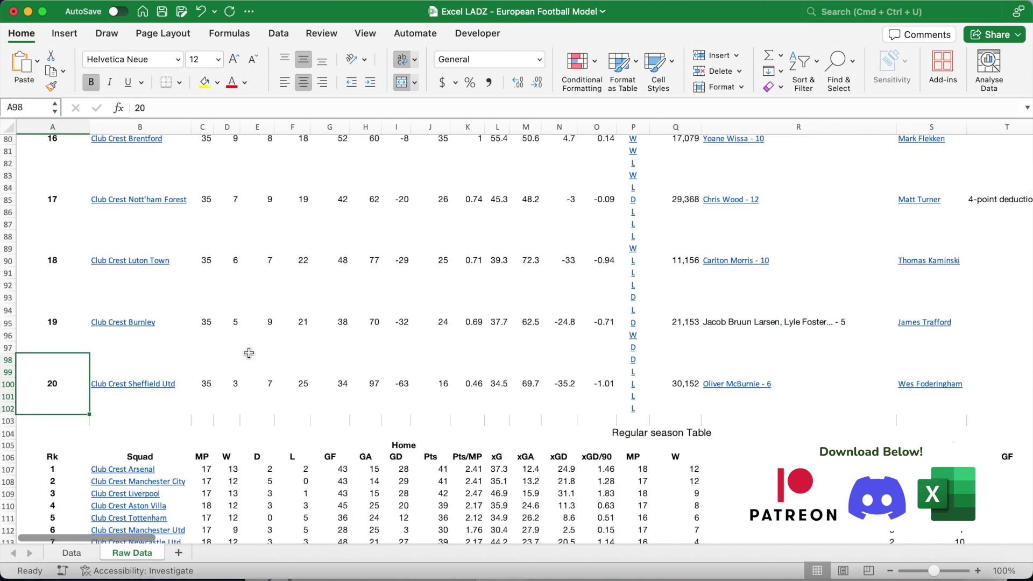
scroll(399, 371, right, 10)
scroll(400, 371, up, 4)
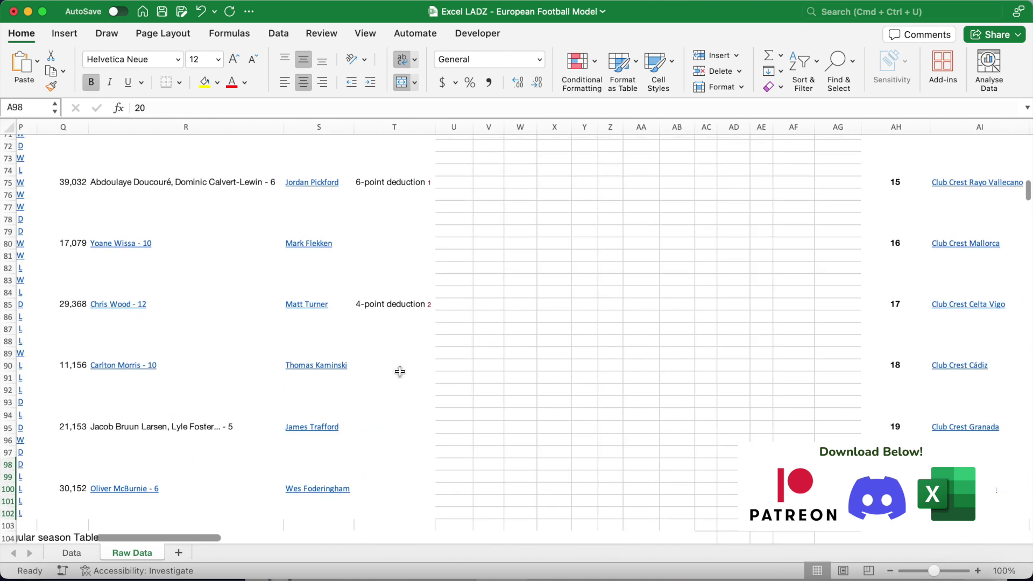
scroll(399, 371, up, 20)
scroll(400, 371, right, 8)
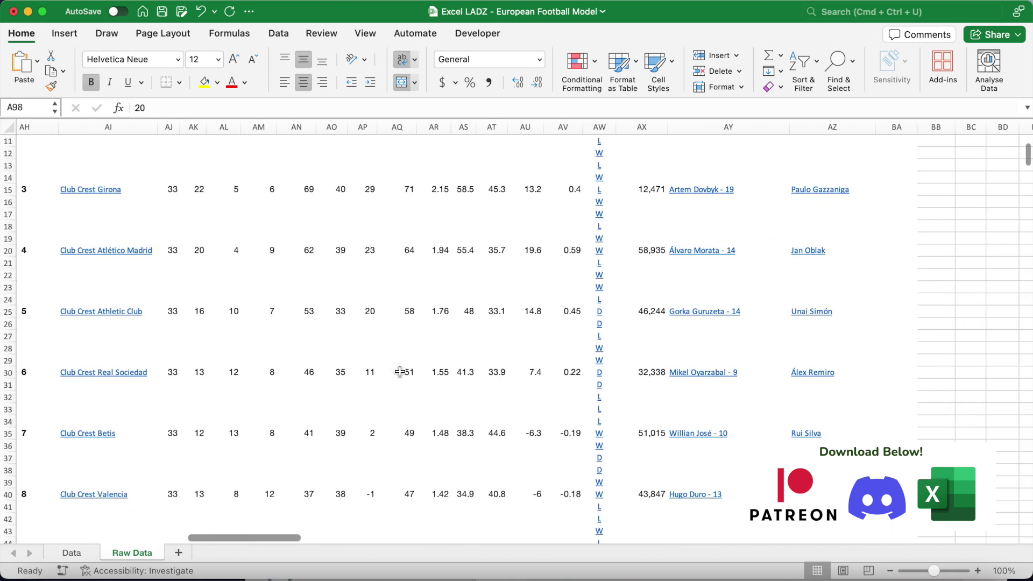
scroll(400, 371, left, 3)
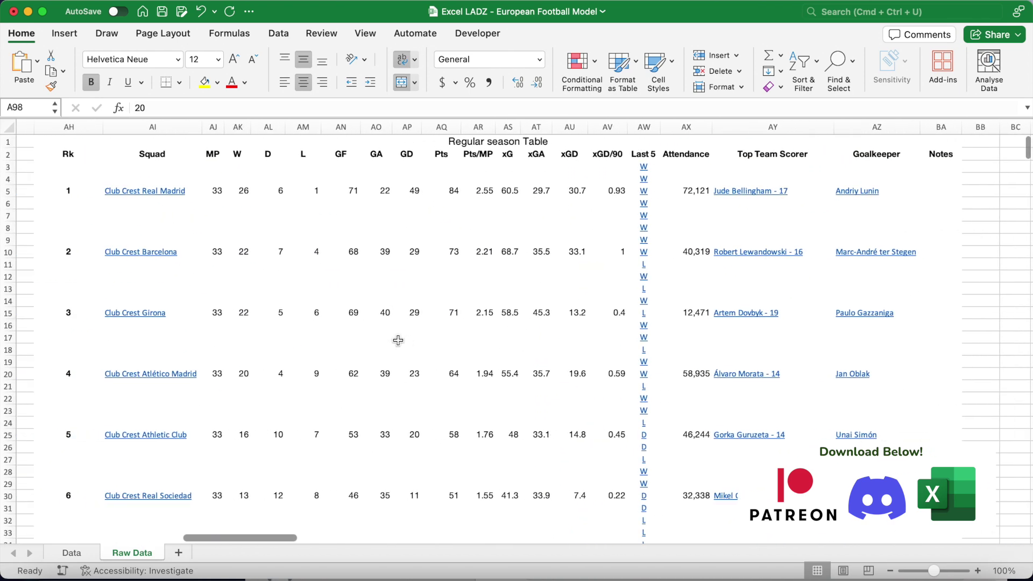
drag(161, 152, 169, 361)
click(323, 263)
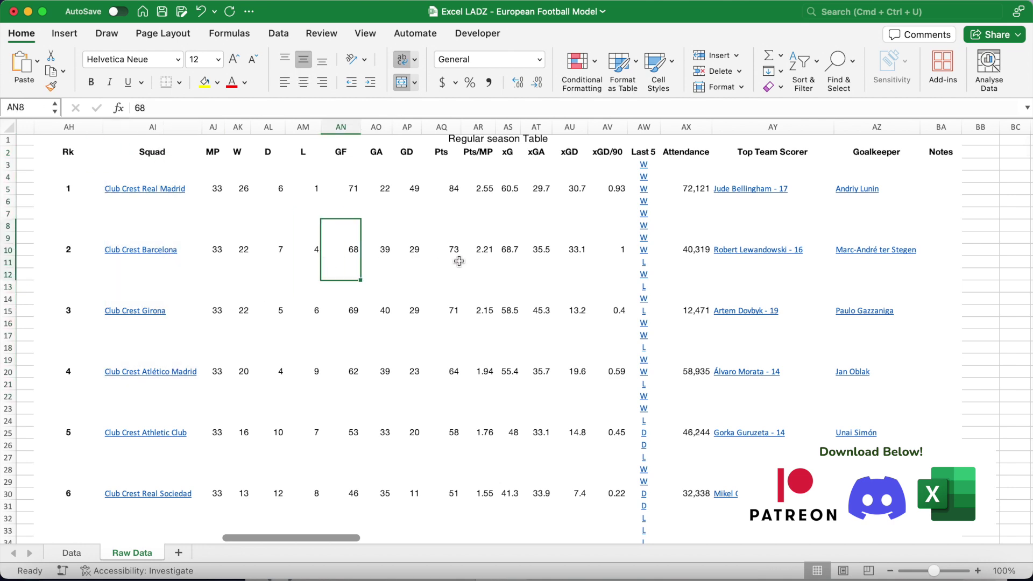
Examine the squads in the raw Ligue 1, Bundesliga and Serie A tables further along the Raw Data sheet.
scroll(459, 261, right, 15)
scroll(459, 261, right, 5)
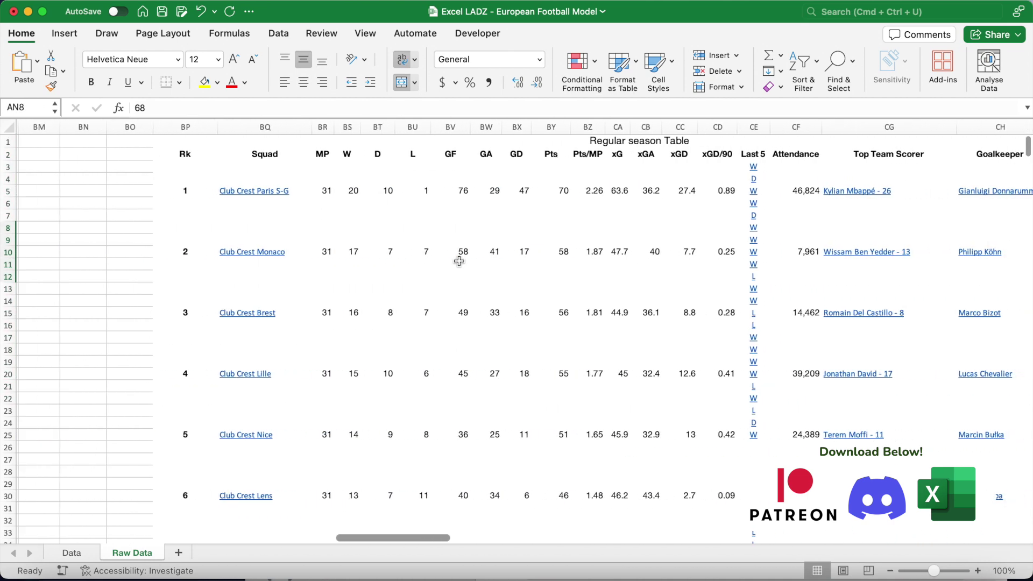
drag(259, 152, 261, 343)
scroll(627, 261, right, 20)
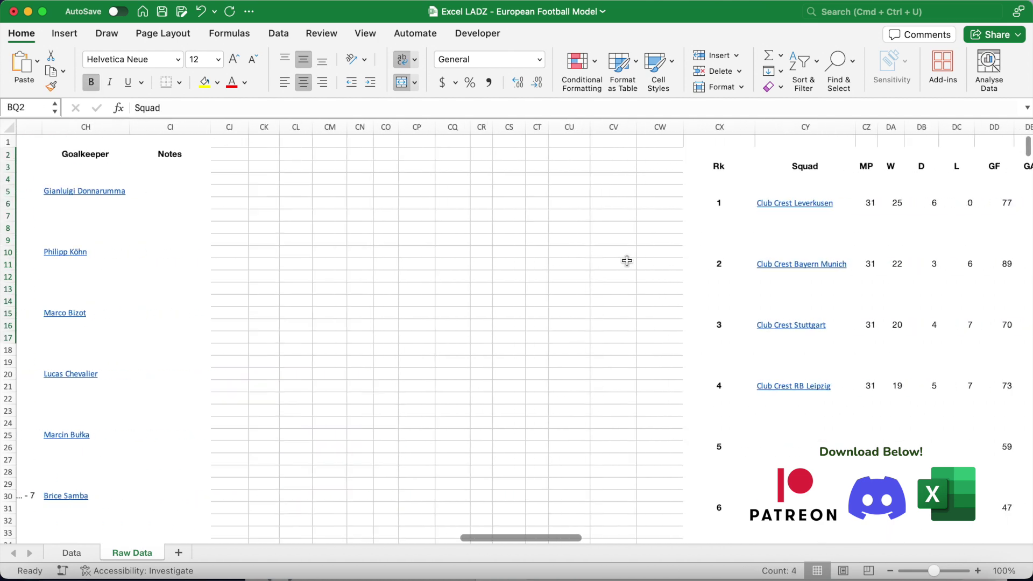
scroll(627, 261, right, 20)
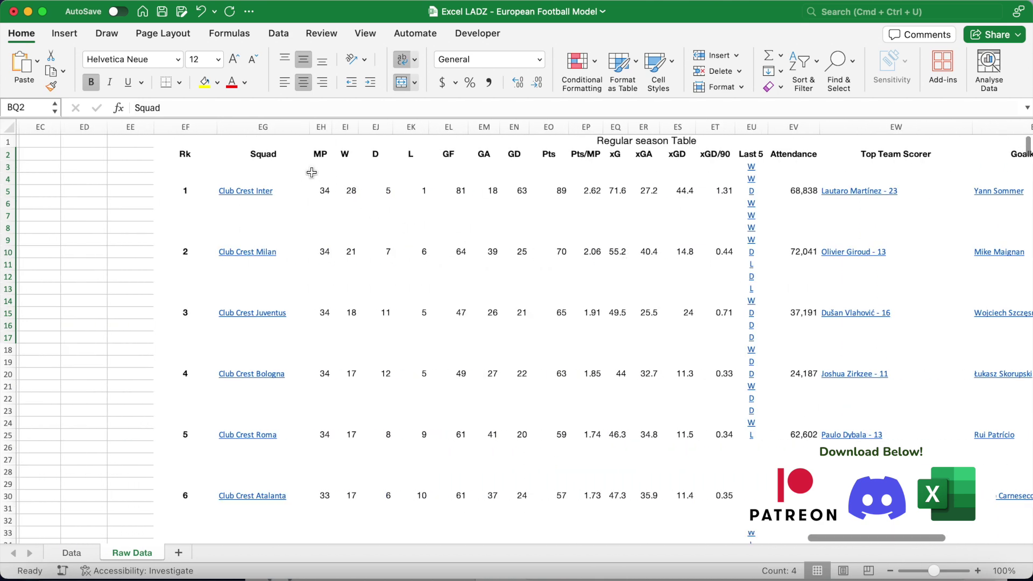
drag(289, 156, 285, 338)
click(103, 303)
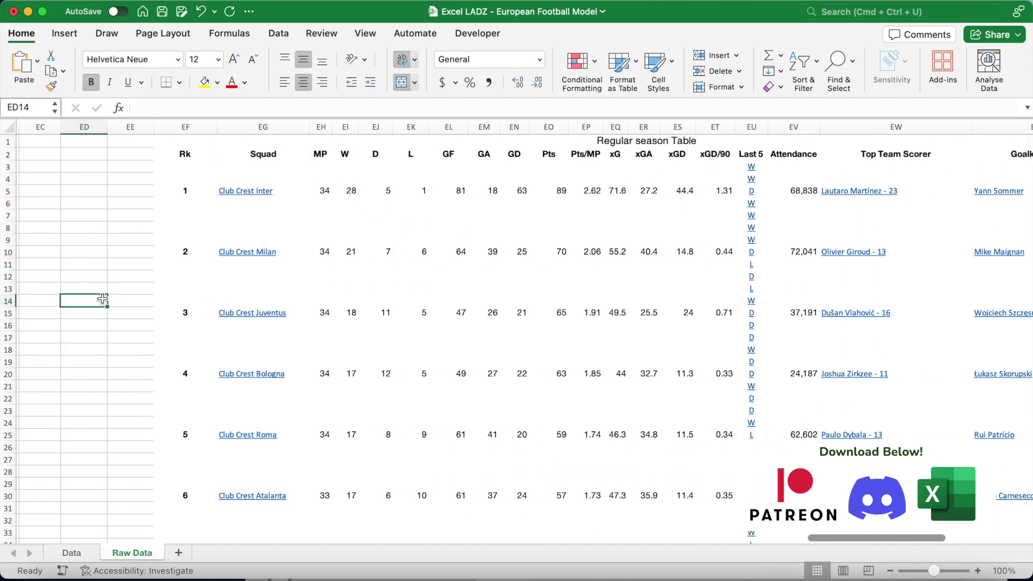
On the Data sheet, enter =epl_table in cell A25 to return the whole EPL table.
click(81, 555)
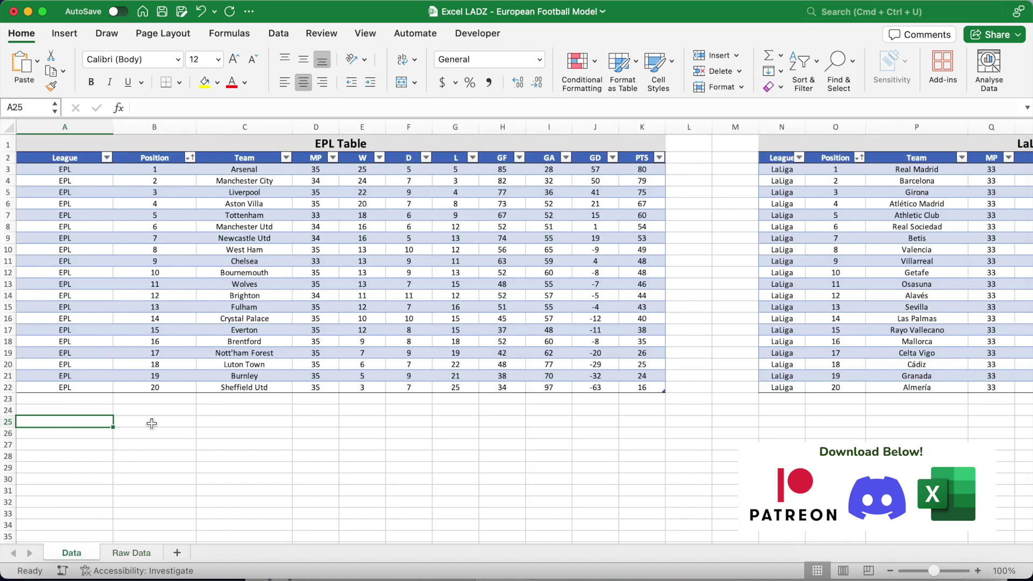
text(=epl_)
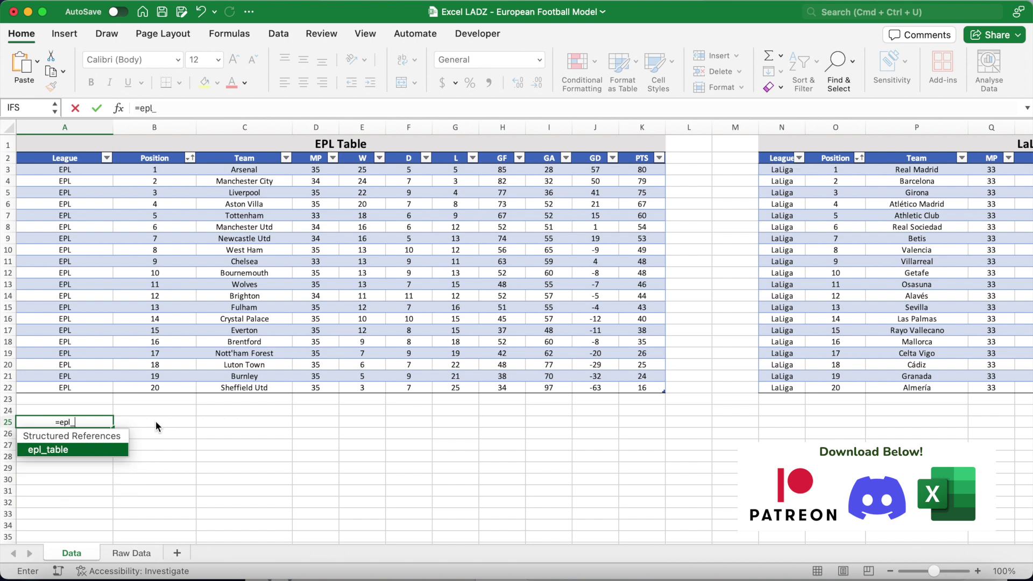
text(table)
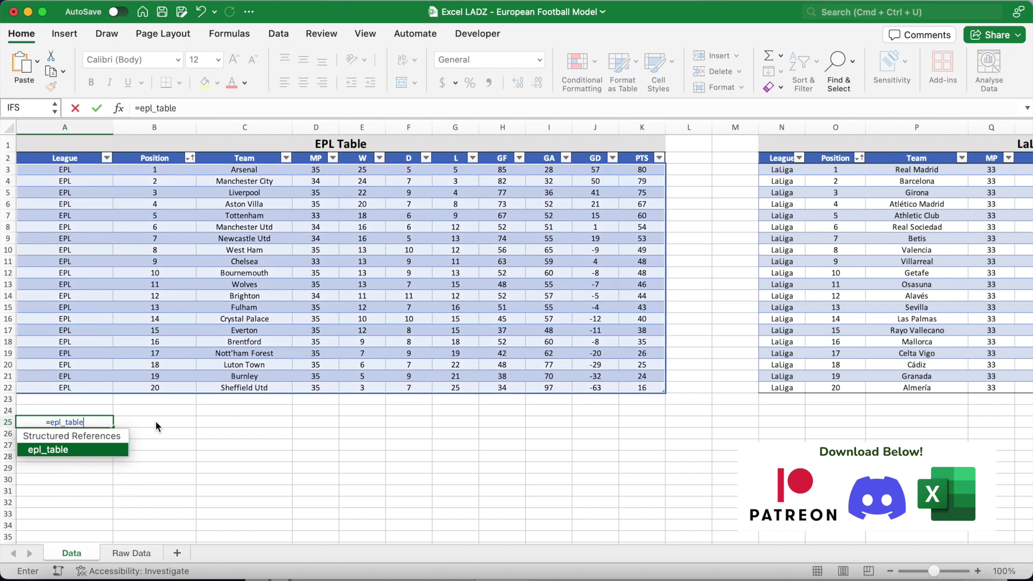
key(Return)
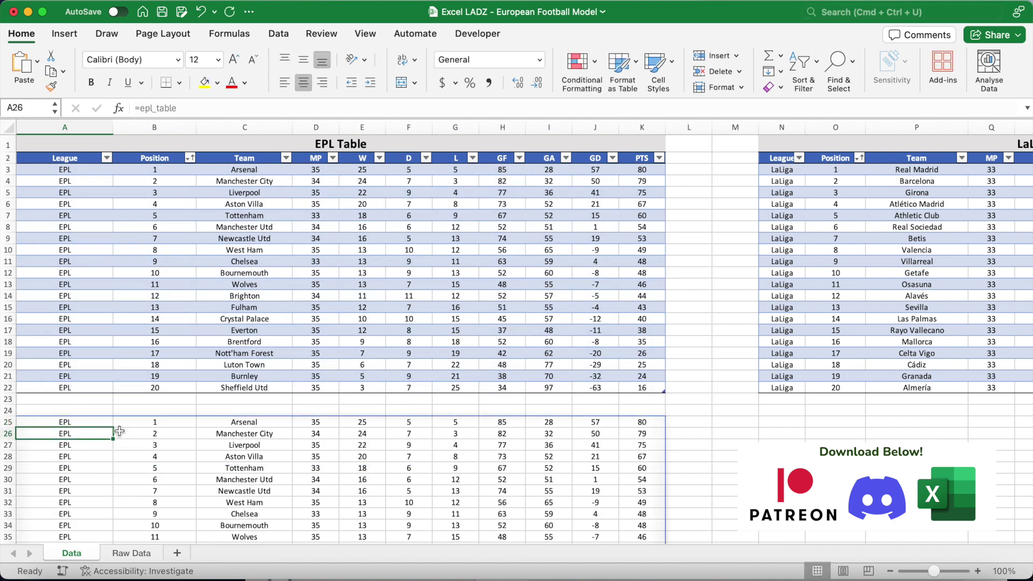
click(92, 421)
scroll(134, 456, down, 5)
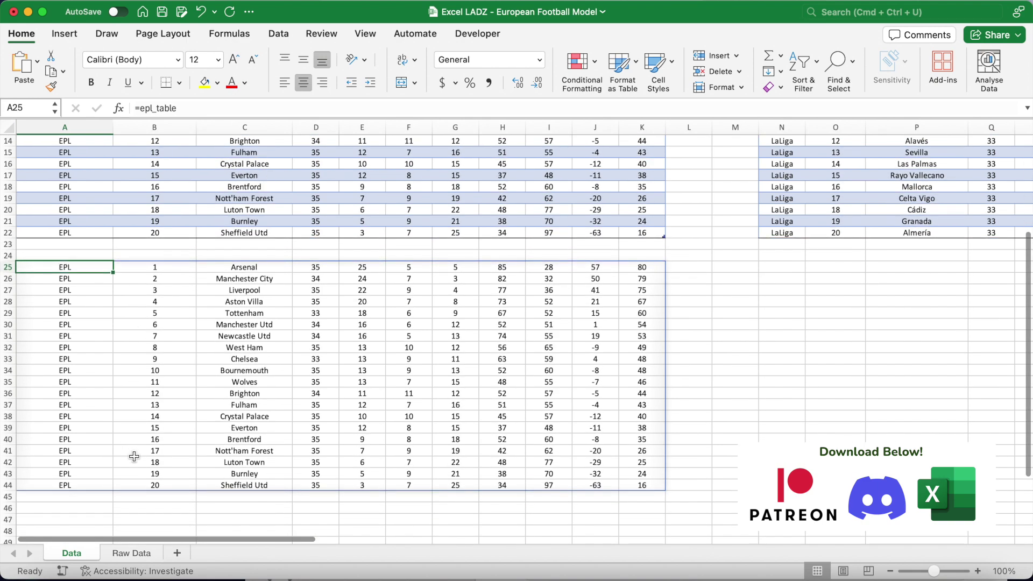
Change the formula in A25 to =bundesliga_table to return the Bundesliga table instead.
click(153, 108)
key(BackSpace)
key(BackSpace)
key(BackSpace)
text(bundesliga)
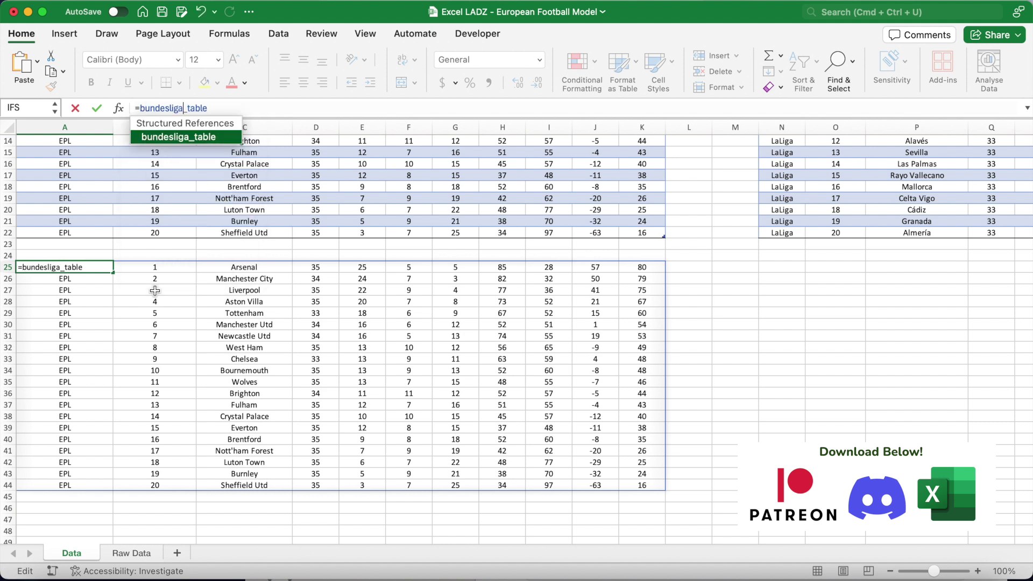
key(Return)
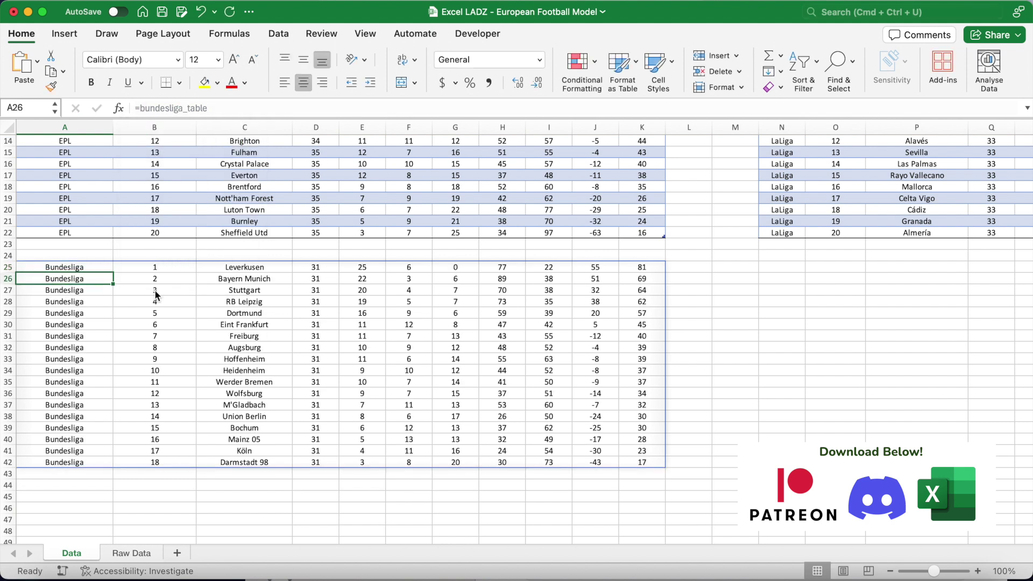
Clear the table reference formula from cell A25.
click(99, 268)
key(Delete)
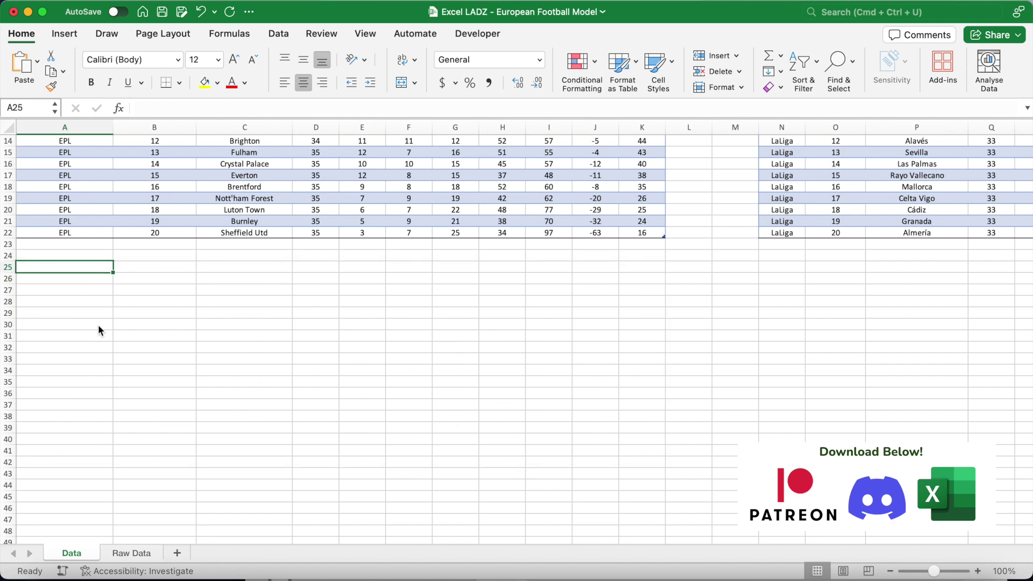
scroll(163, 254, up, 5)
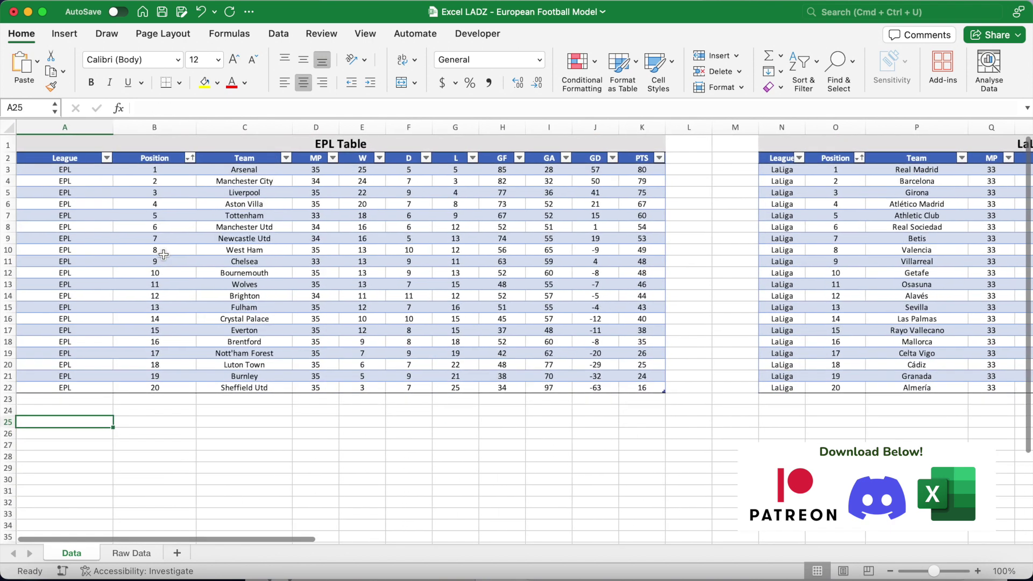
Enter =epl_table[Team] in cell A25 to return only the EPL Team column.
drag(251, 158, 257, 381)
click(104, 413)
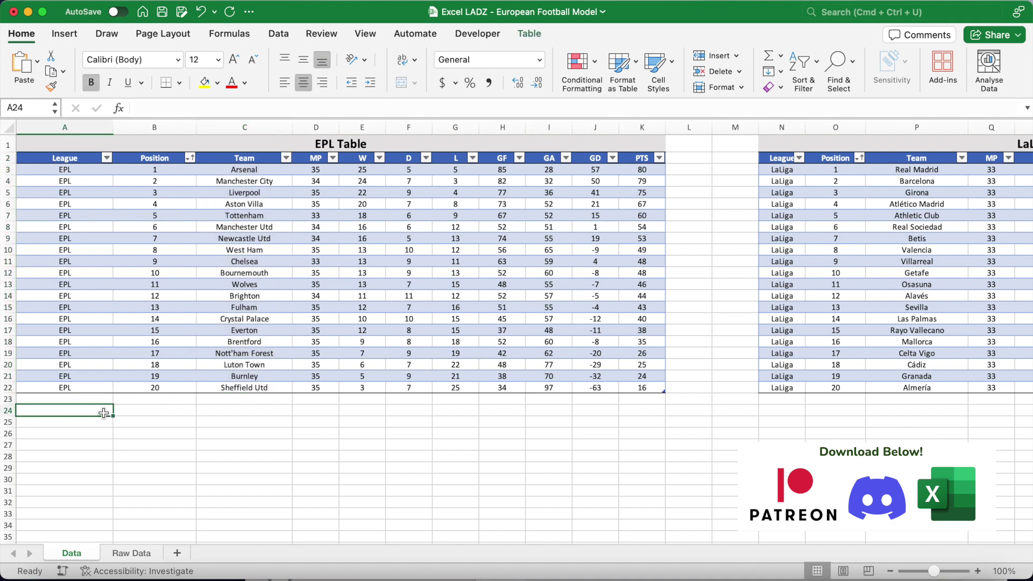
key(Down)
text(=)
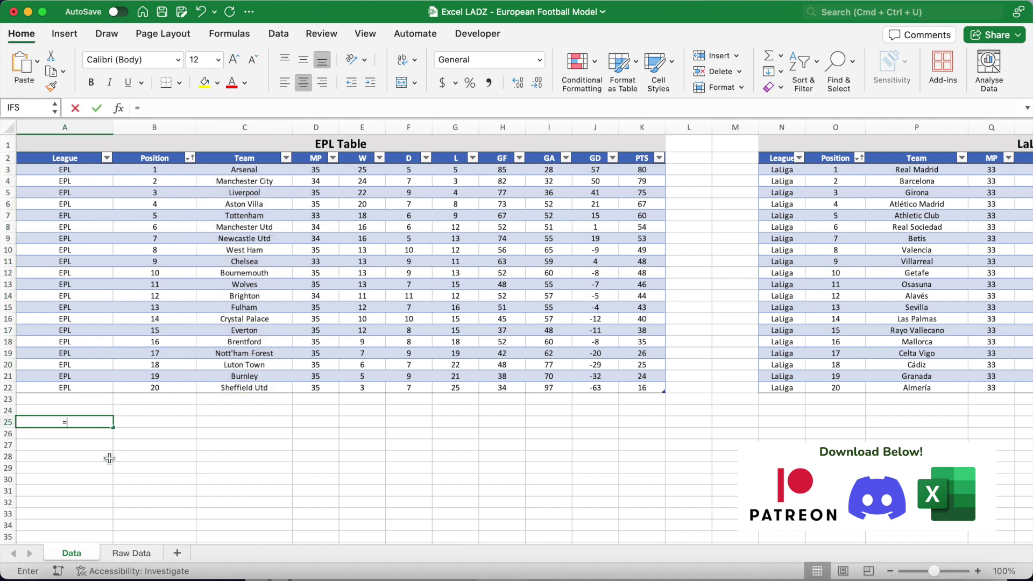
text(epl_tab)
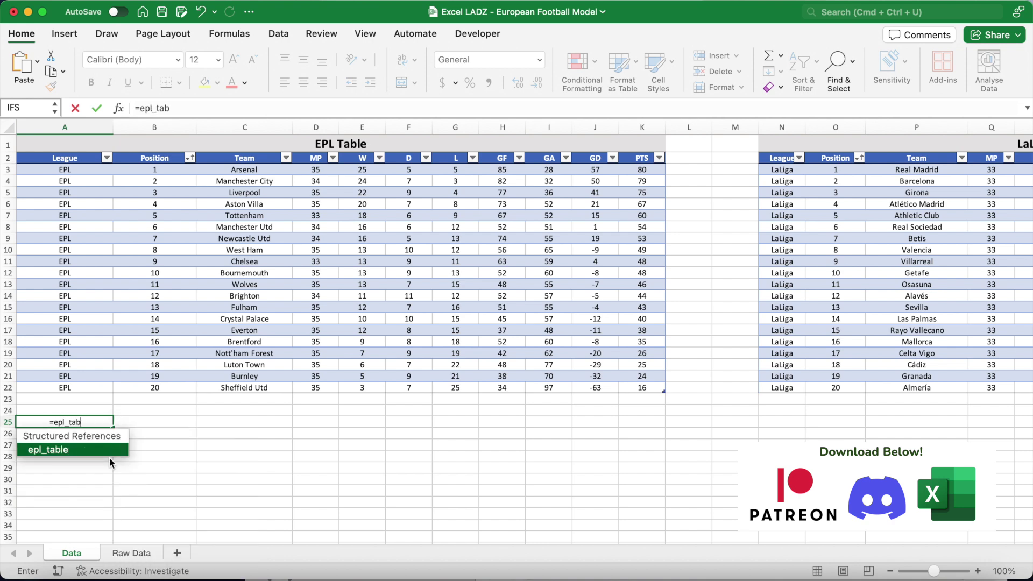
text(le[)
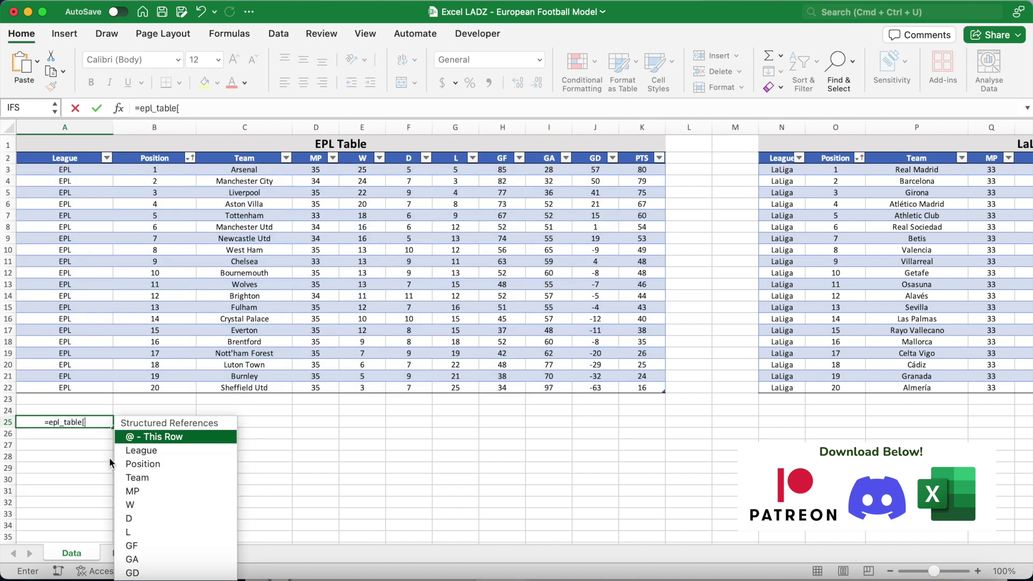
text(Team])
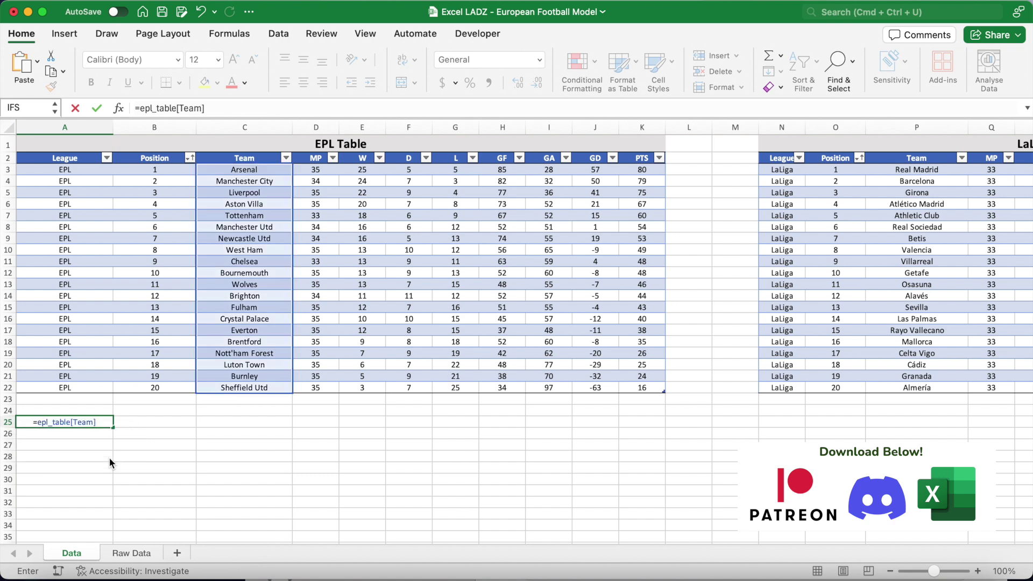
key(Return)
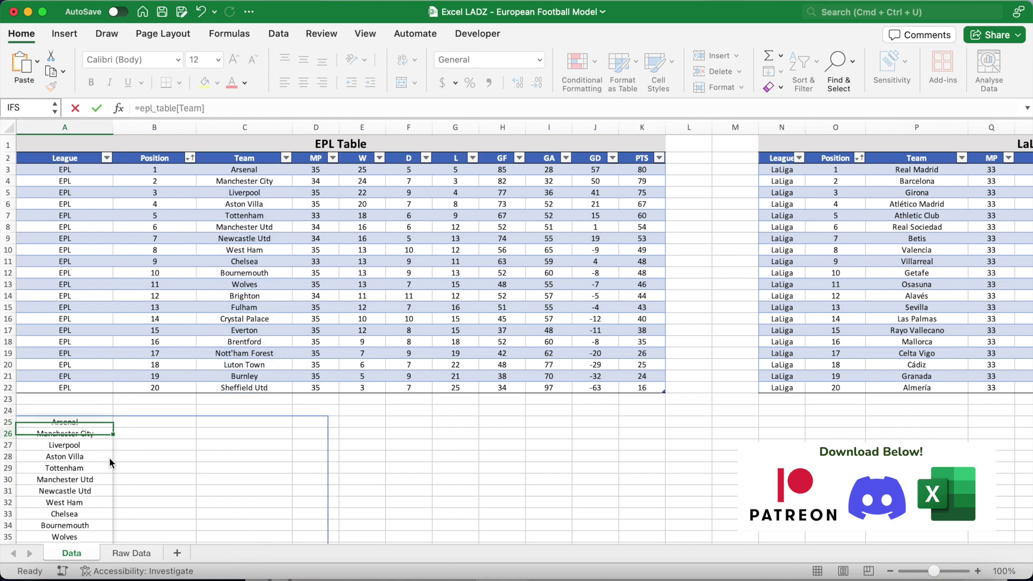
click(89, 421)
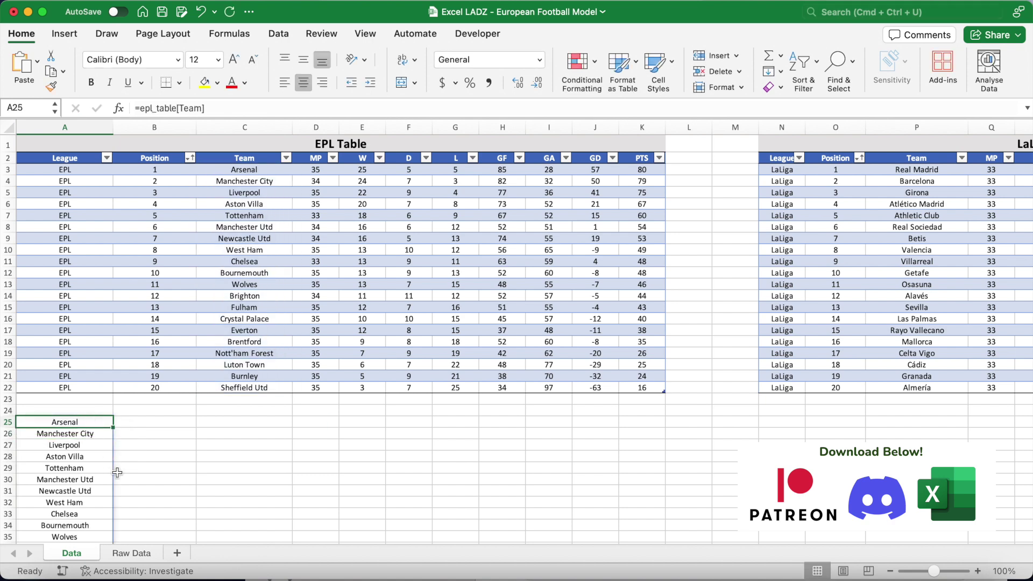
scroll(113, 468, down, 6)
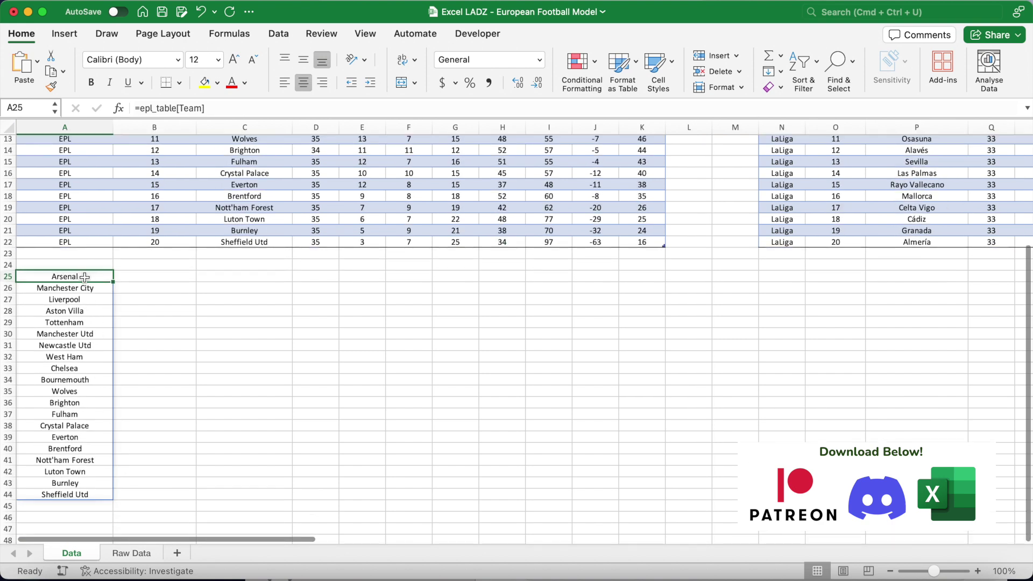
drag(85, 277, 84, 509)
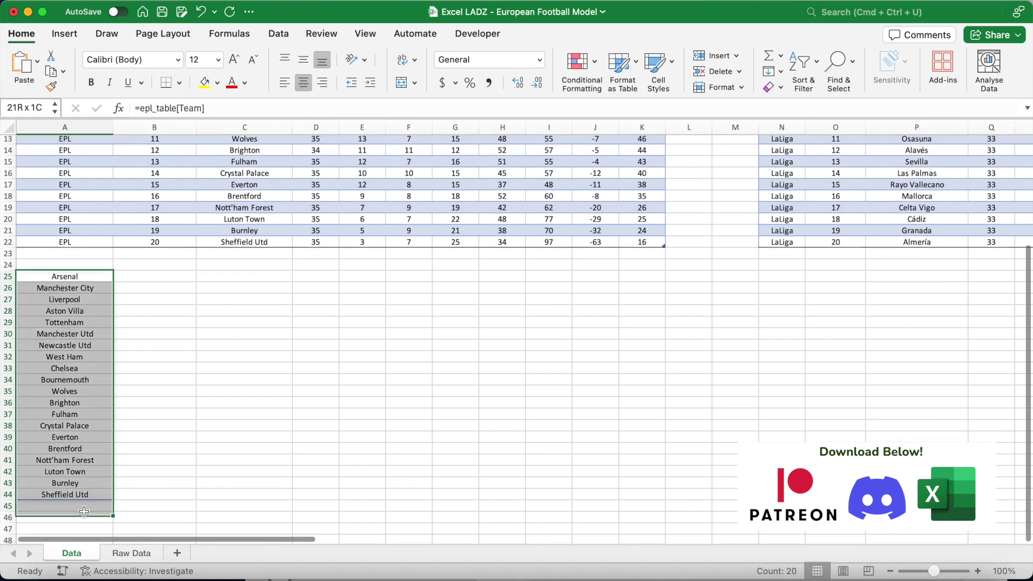
Enter =epl_table[W] in cell B25 to return the EPL wins beside the team names.
click(156, 278)
scroll(156, 280, up, 5)
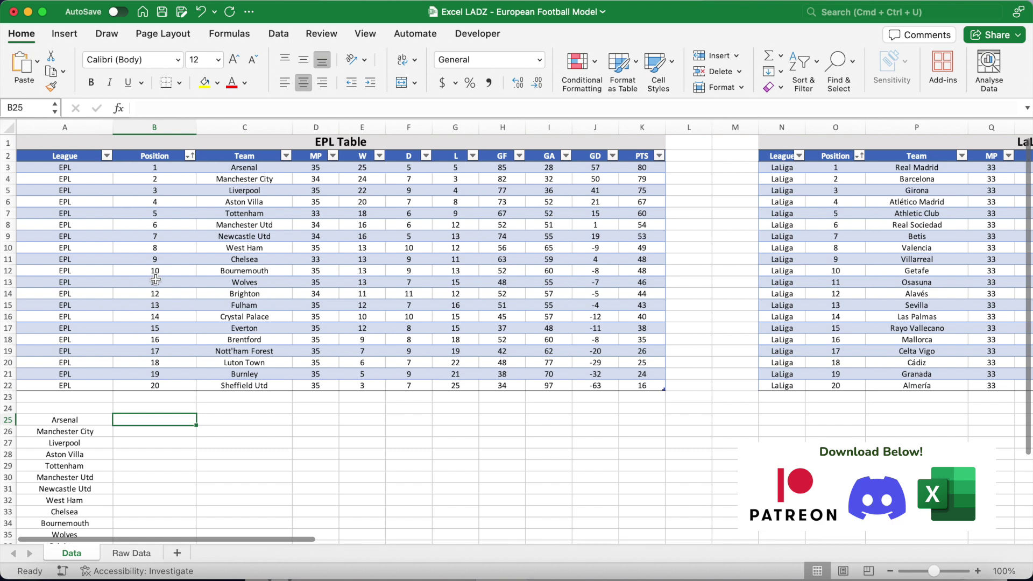
text(=epl_)
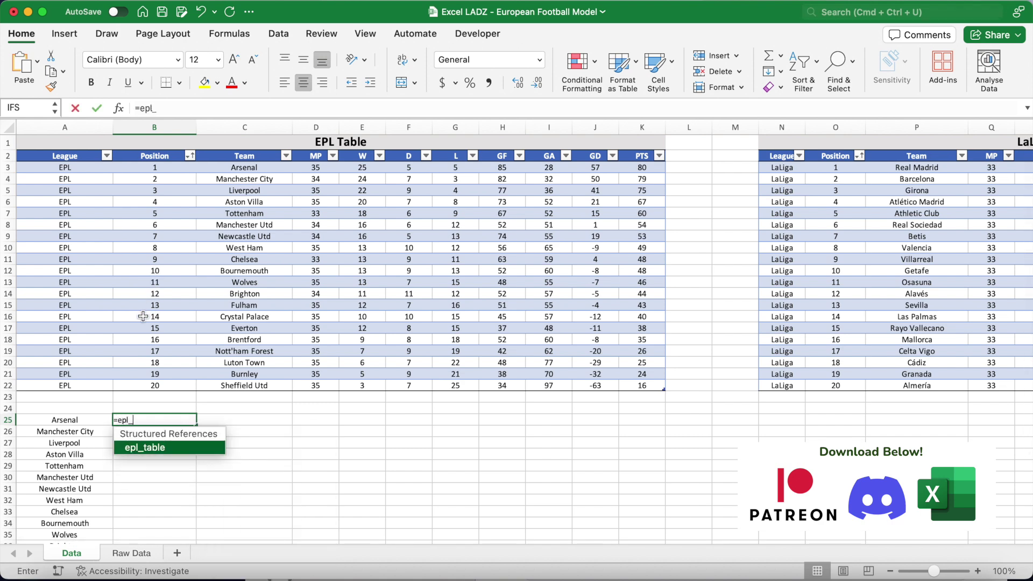
text(table)
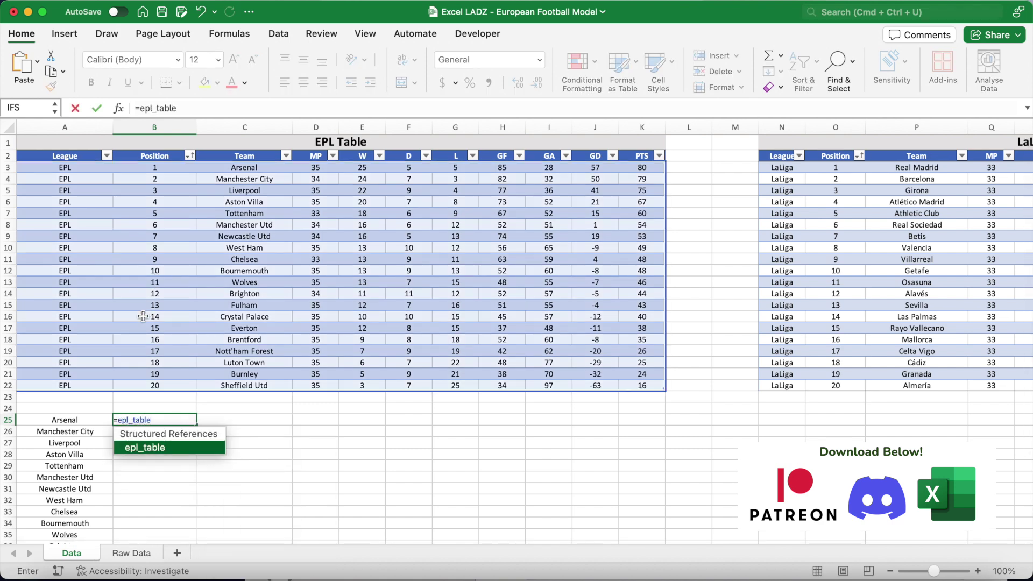
text([)
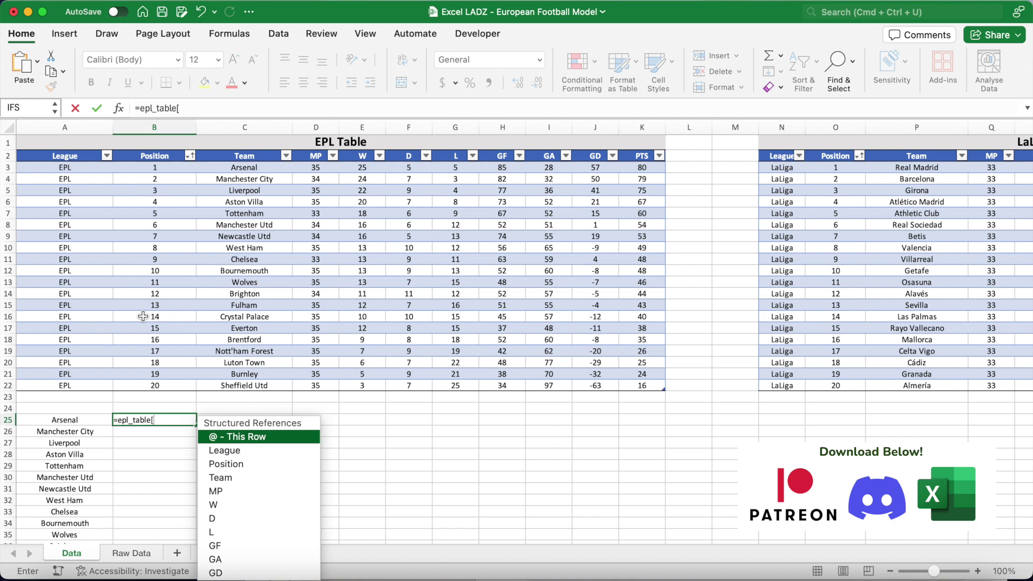
text(W])
key(Return)
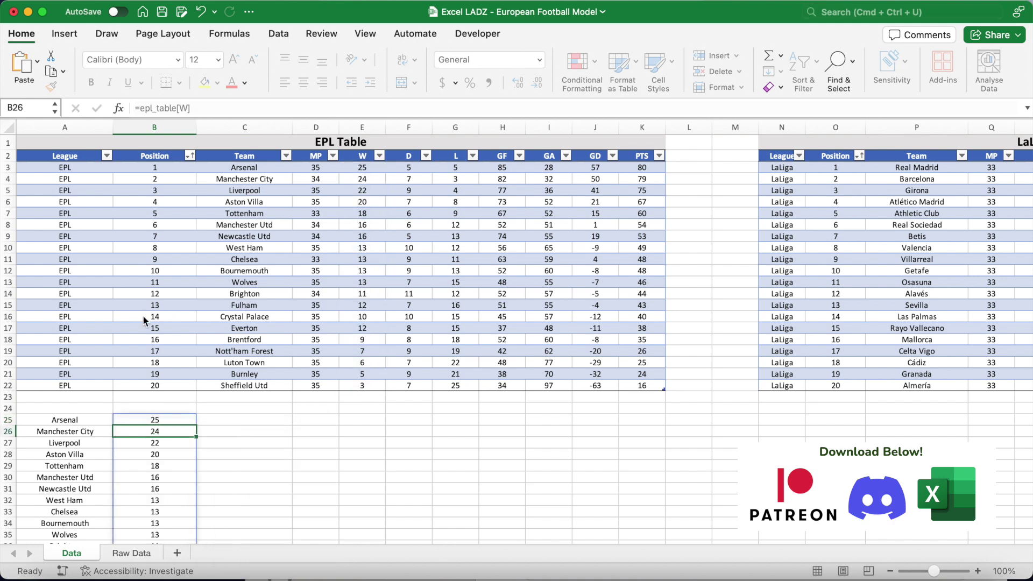
Check the returned Team and W columns against each other, starting with Arsenal's row.
scroll(144, 323, down, 2)
scroll(146, 337, down, 2)
click(76, 313)
click(132, 311)
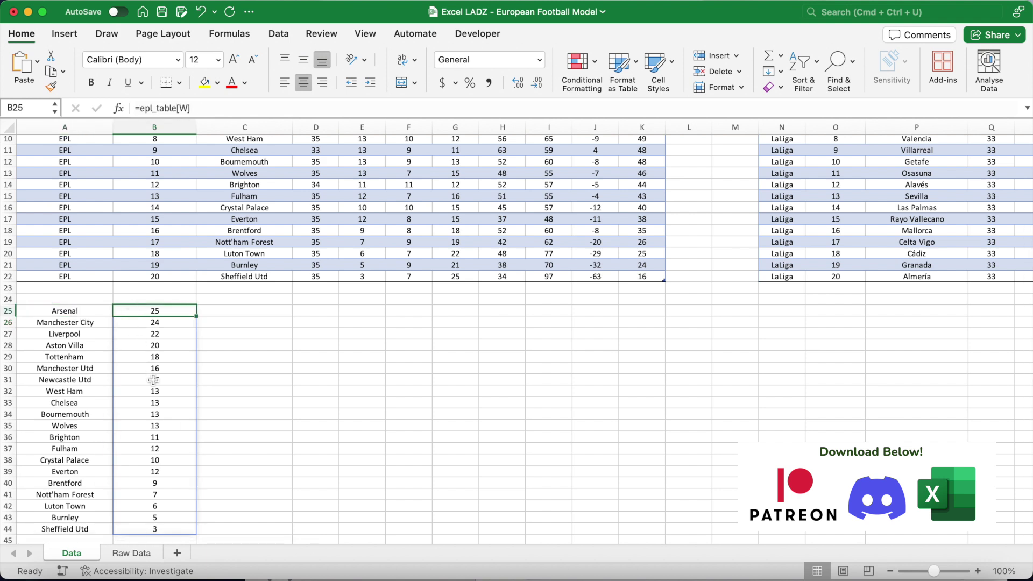
drag(84, 312, 122, 312)
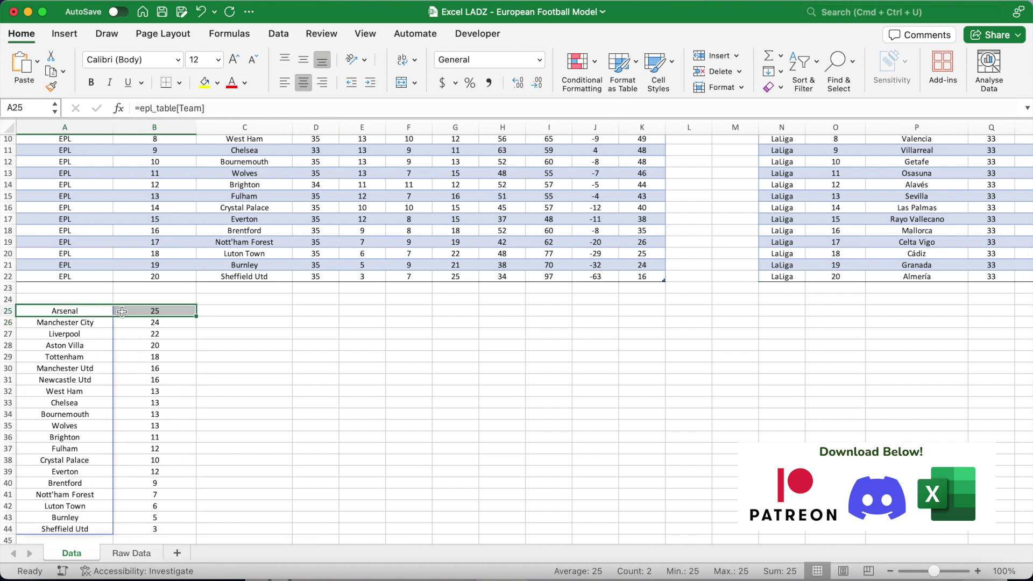
Clear the Team and W column formulas from cells A25 and B25.
key(Delete)
click(97, 311)
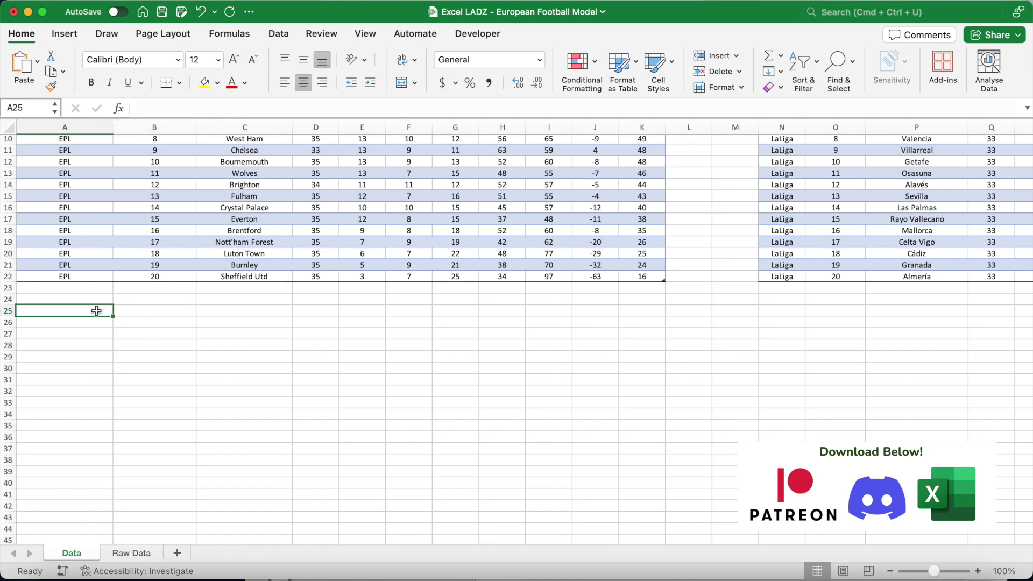
Enter the bold label "Home Advantage:" in cell A25 and 10% in cell B25.
scroll(96, 311, up, 3)
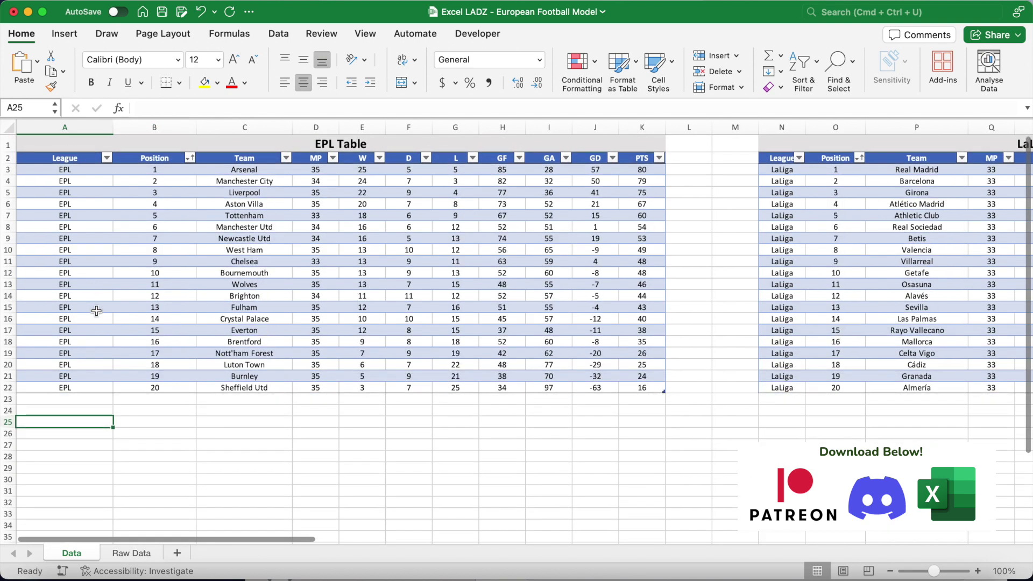
key(super+b)
text(Home Advantage:)
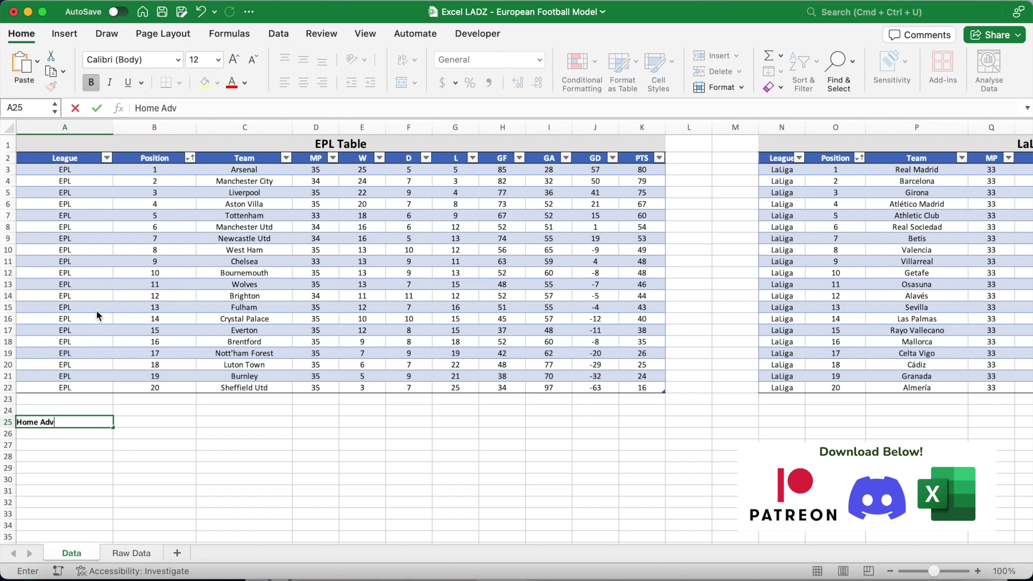
key(Tab)
text(10%)
key(Return)
Enter the bold label "EPL Av. Goals:" in cell A27.
key(Down)
key(Left)
key(super+b)
text(EPL Av. Goals:)
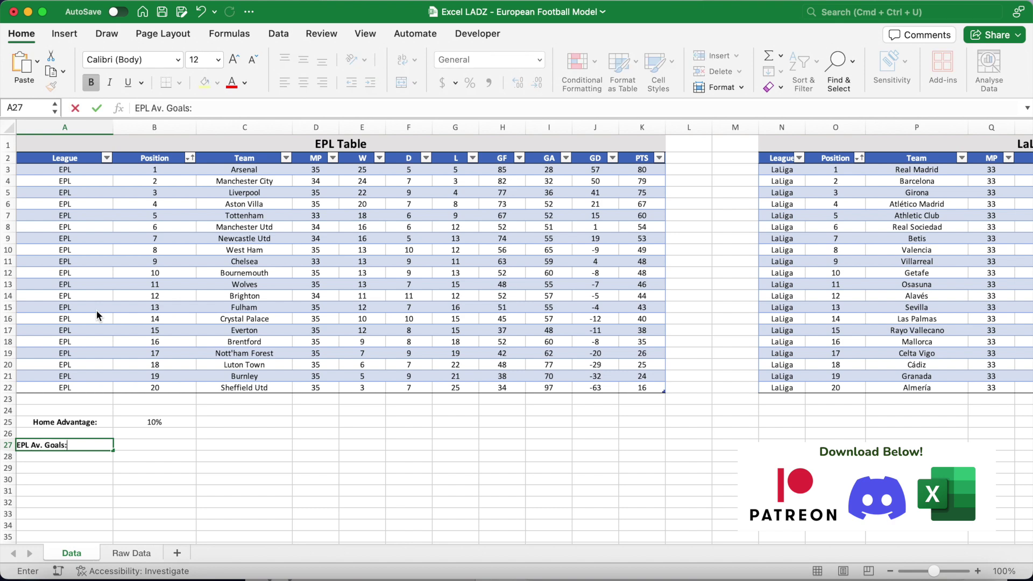
key(Return)
Fill the EPL average goals label down from A27 to A31.
scroll(97, 312, down, 2)
click(102, 395)
drag(113, 402, 114, 443)
Change the league names in the labels in A28:A31 to LaLiga, Ligue 1, Bundesliga and Serie A, keeping "Av. Goals:".
click(89, 407)
double_click(142, 109)
text(LaLiga)
key(Return)
text(Ligue 1)
key(Return)
double_click(142, 109)
text(Bundesliga)
key(Return)
double_click(143, 109)
text(Serie A Av. Goals:)
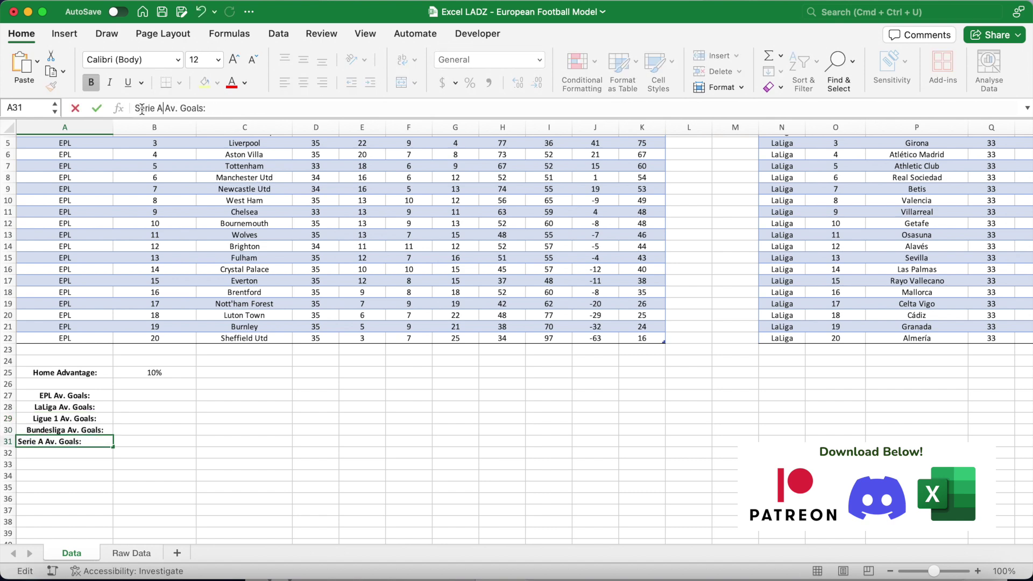
key(Return)
Enter =SUM(epl_table[GF])/SUM(epl_table[MP]) in cell B27 to calculate the EPL's average goals per match.
click(154, 395)
scroll(205, 311, up, 3)
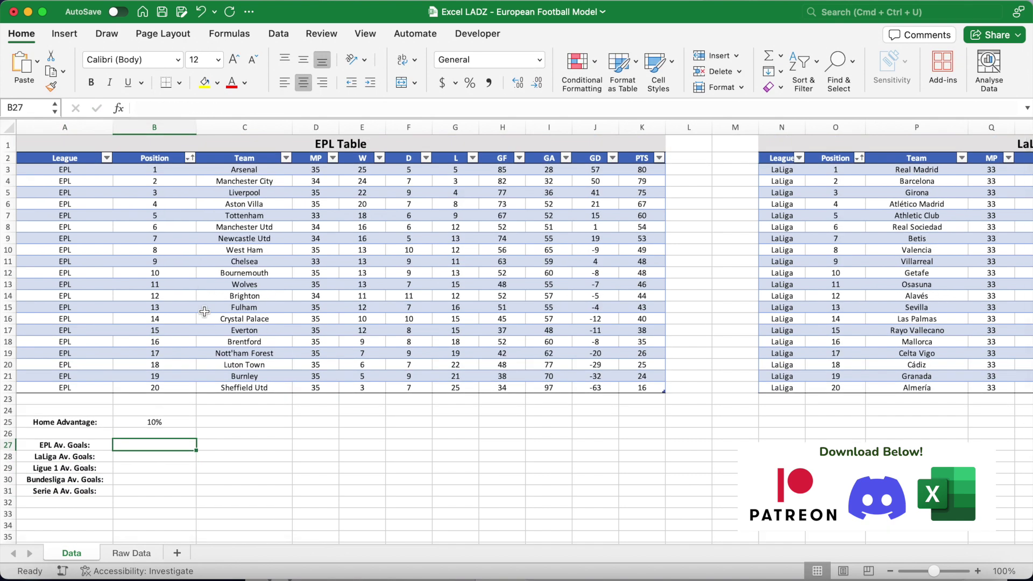
click(183, 109)
text(=SUM()
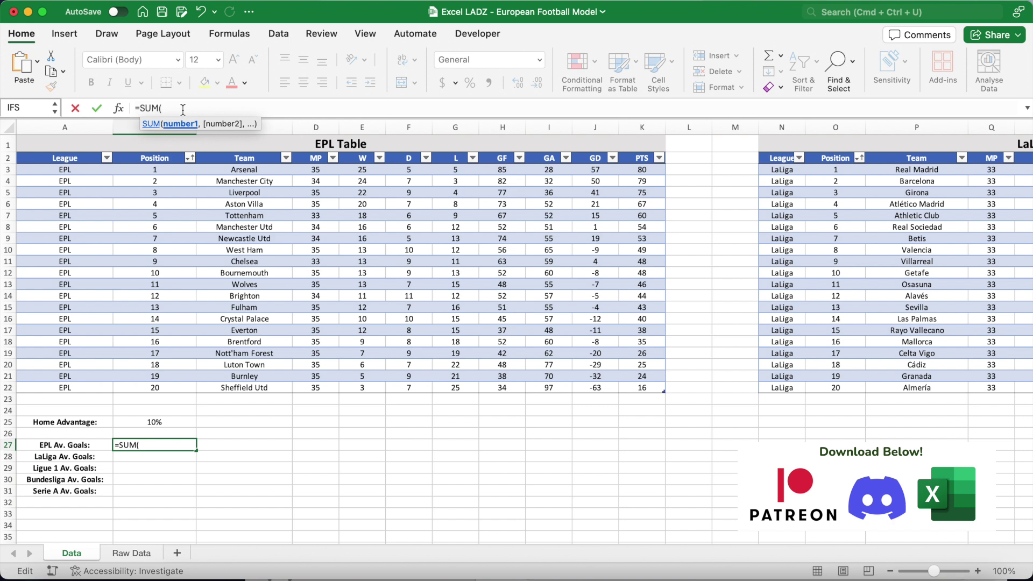
text(epl)
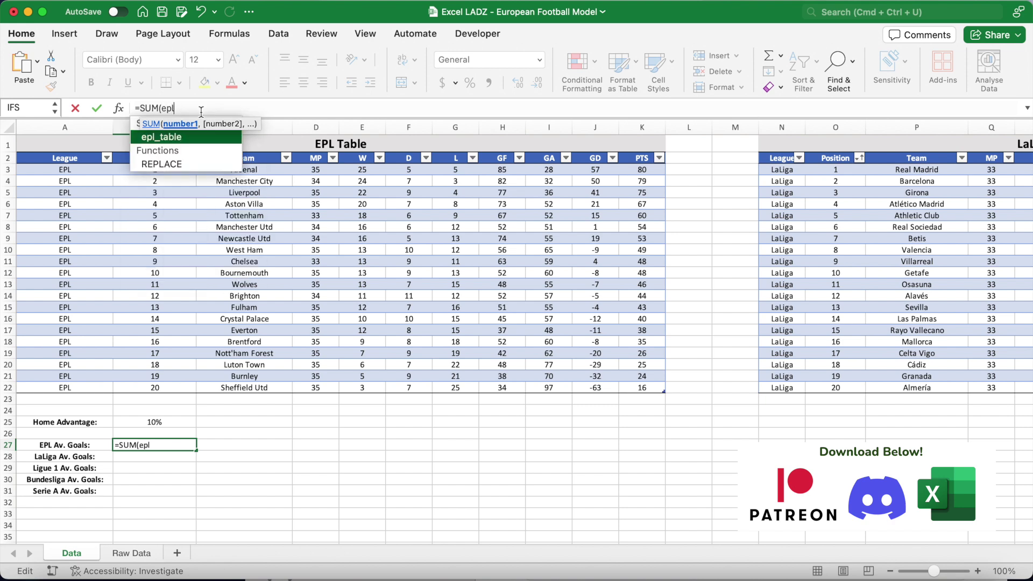
text(_table)
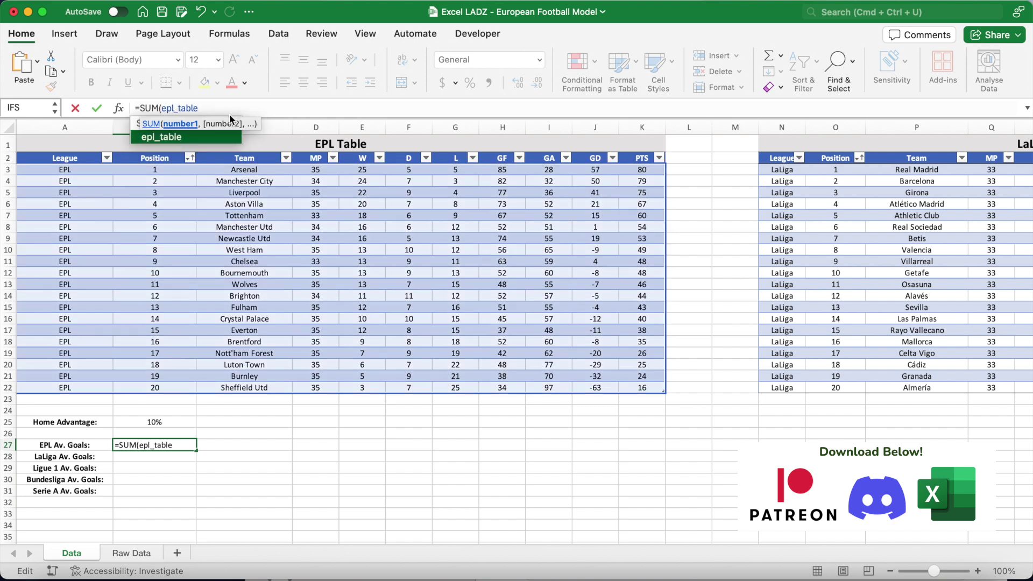
text([GF)
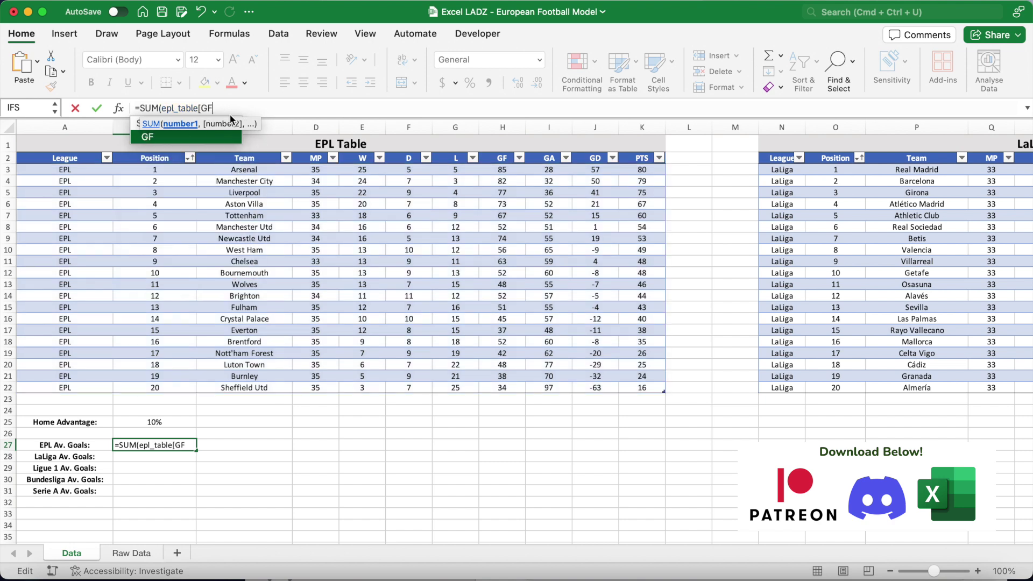
text(])
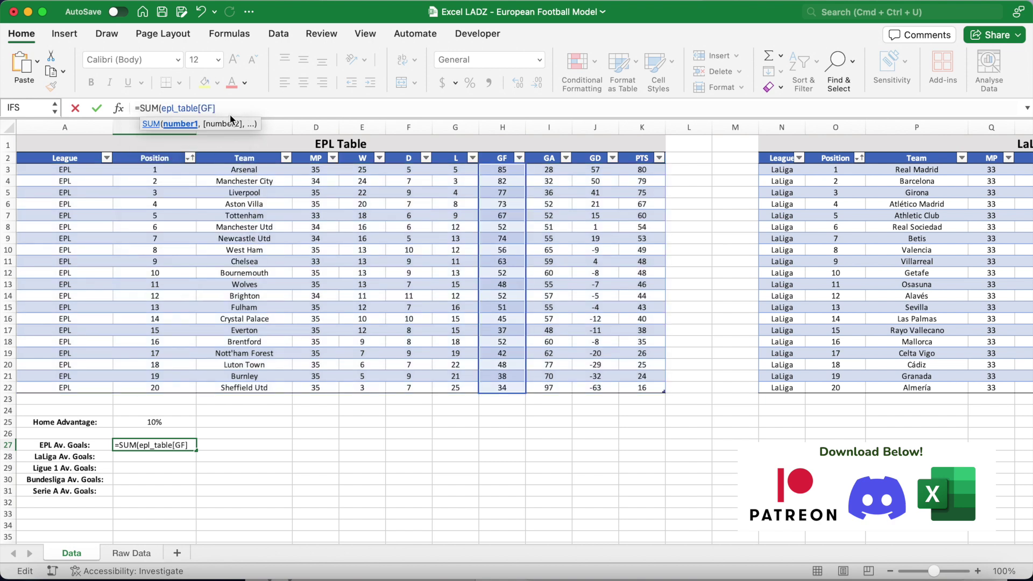
text()/)
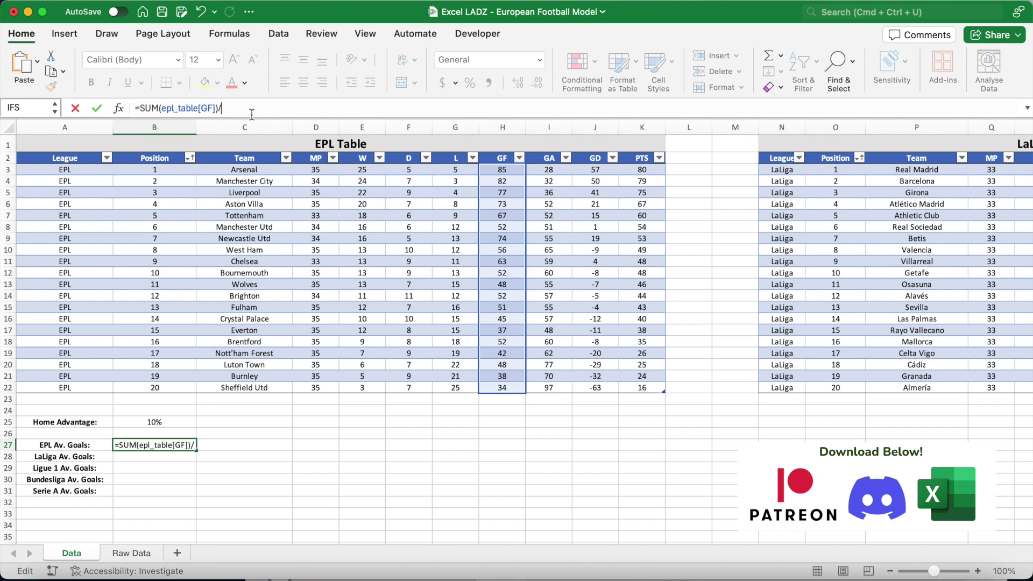
text(SUM()
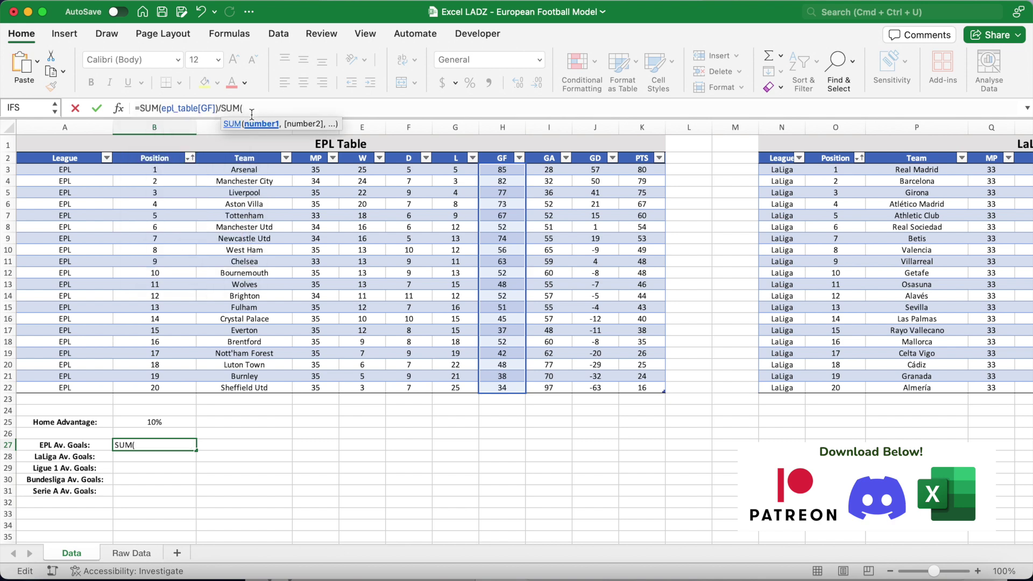
text(epl_tab)
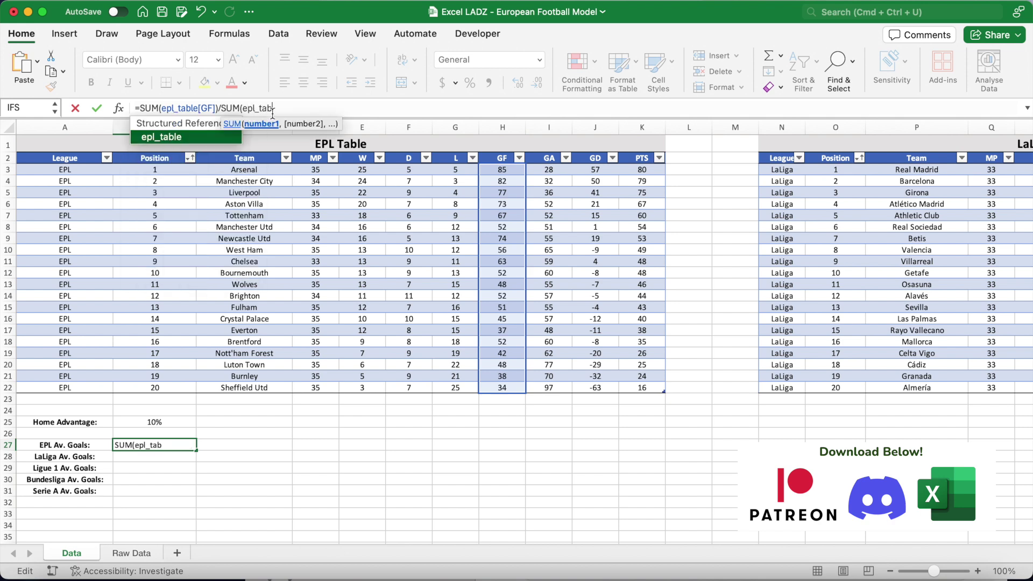
text(le)
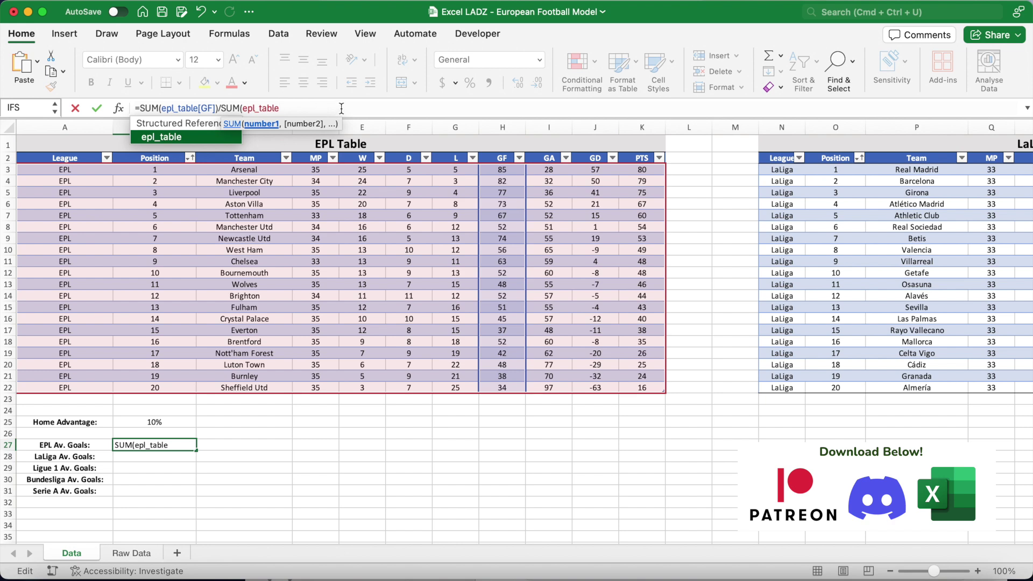
text([MP)
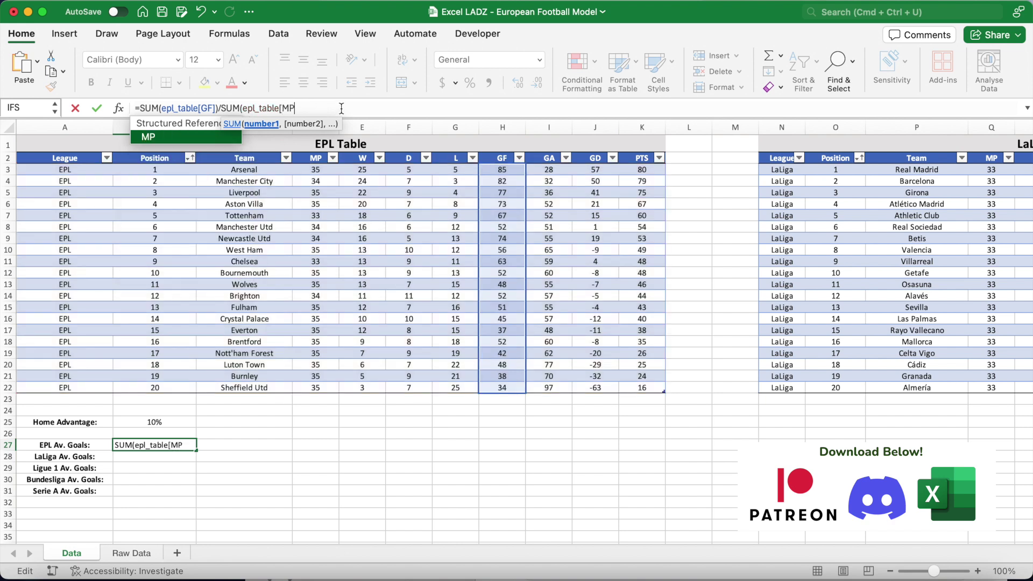
text(])
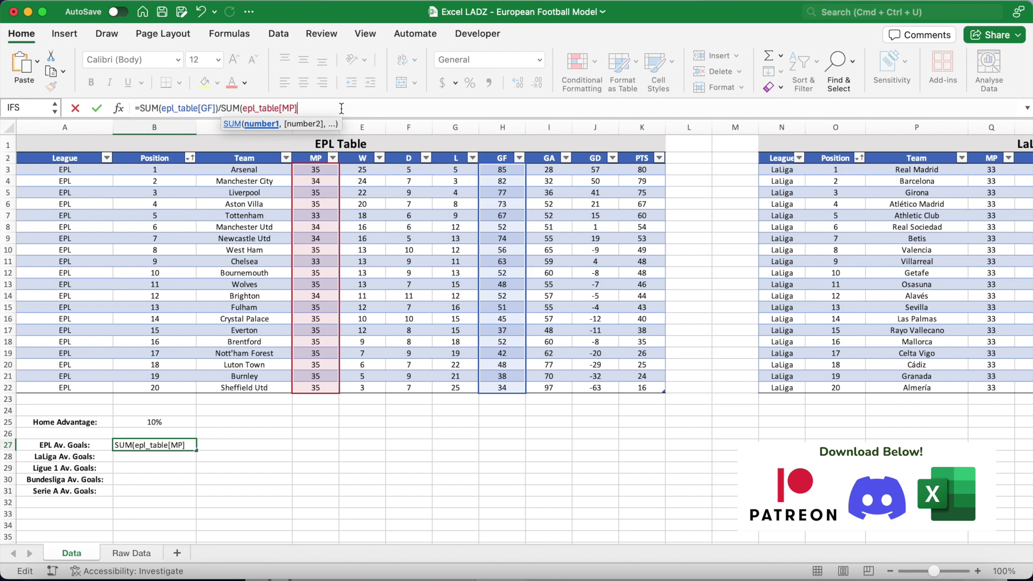
text())
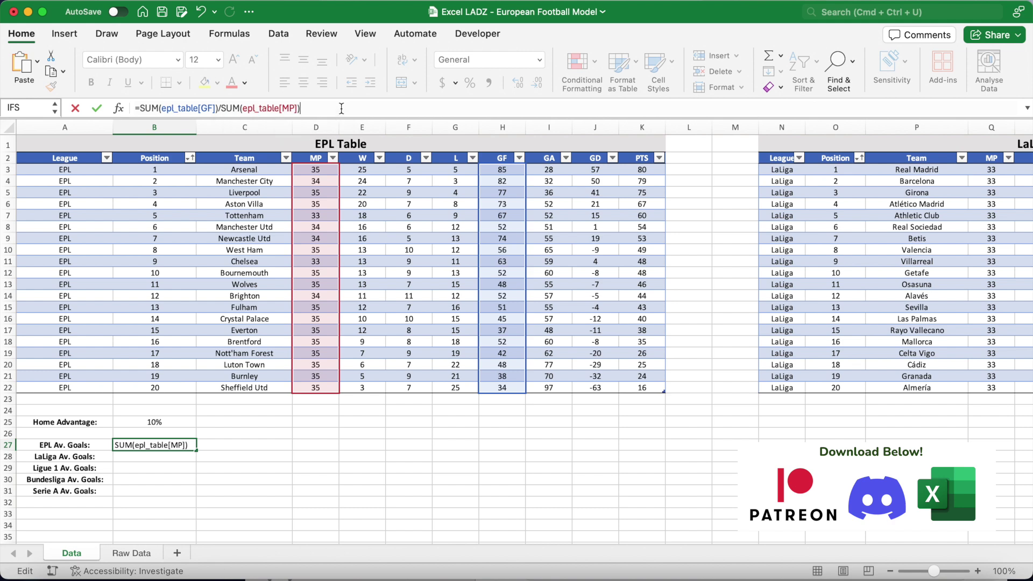
key(Return)
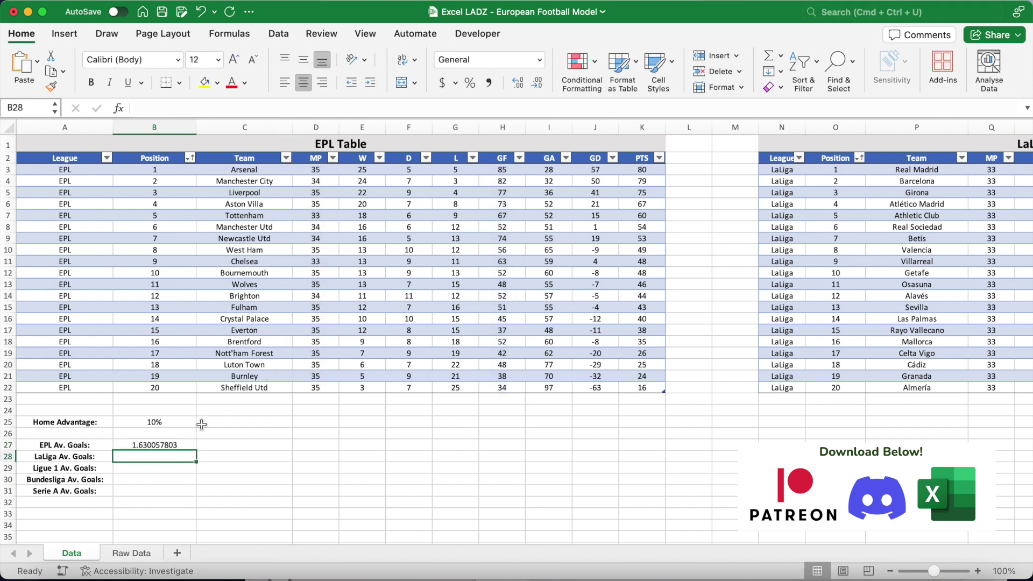
Copy the EPL average goals formula down to B31 and change both table references in B28 to laliga_table.
click(184, 444)
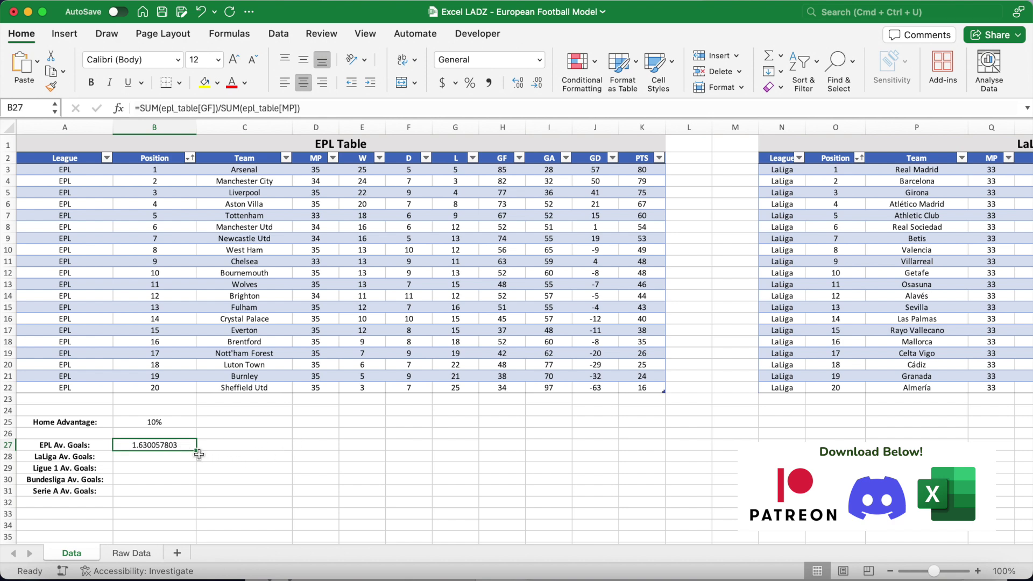
drag(197, 452, 197, 494)
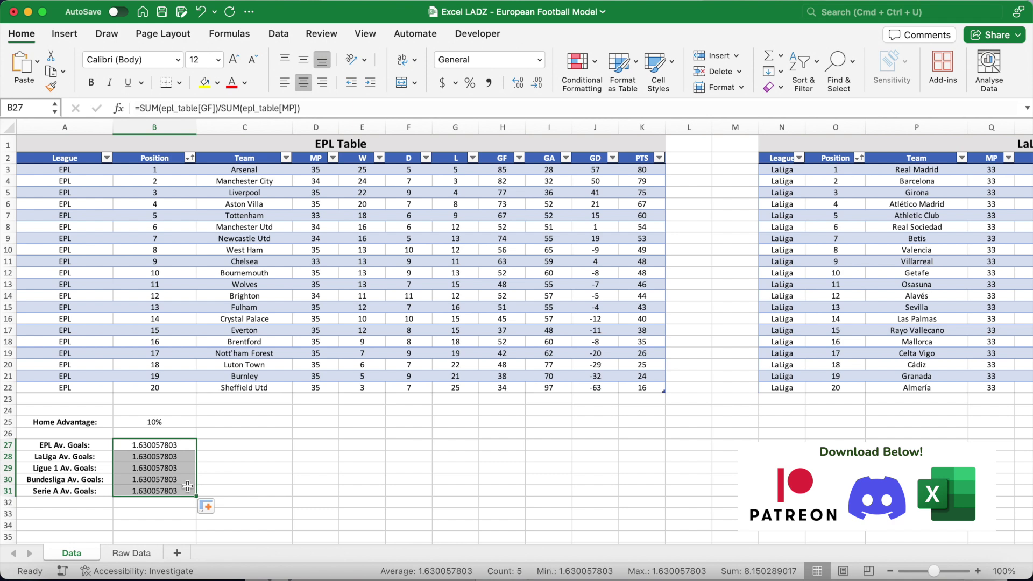
click(165, 458)
drag(150, 108, 160, 108)
text(laliga)
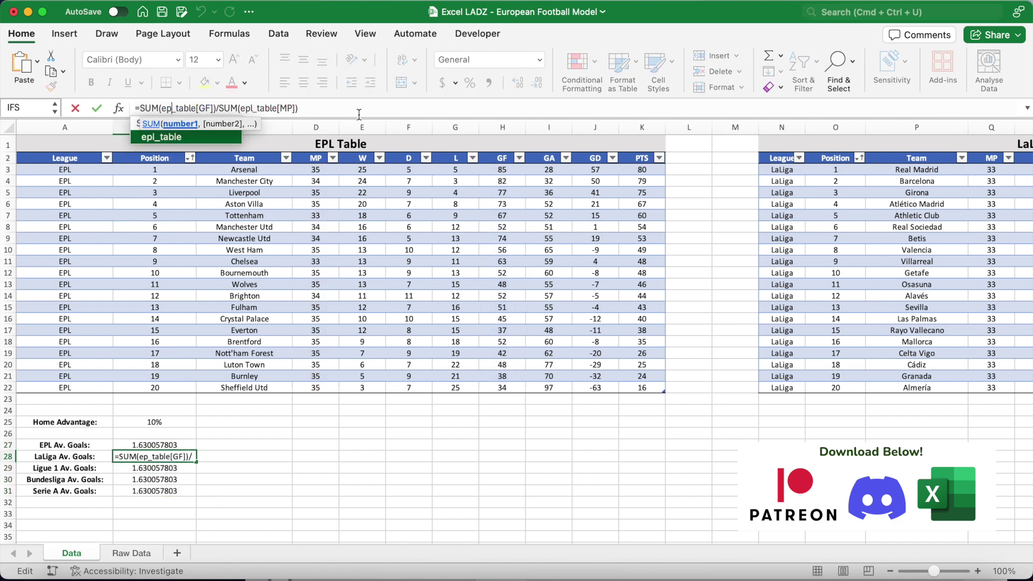
drag(251, 108, 263, 109)
text(laliga)
key(Return)
Change both table references in the Ligue 1 average goals formula in B29 to ligue_1_table.
drag(149, 108, 160, 108)
key(BackSpace)
text(ligue_1)
drag(274, 108, 287, 108)
key(BackSpace)
text(ligue_1)
key(Return)
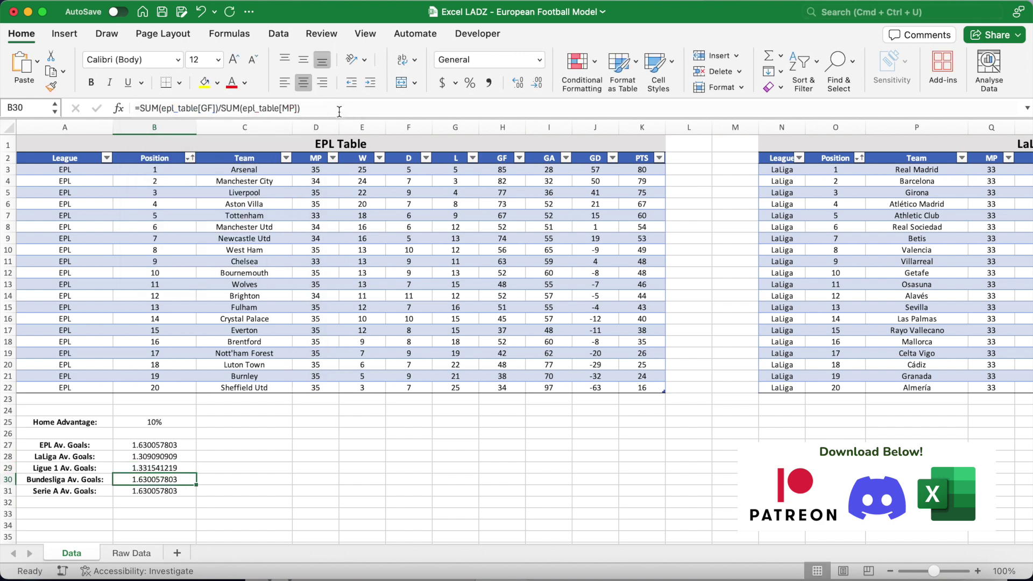
Change both table references in the Bundesliga average goals formula in B30 to bundesliga_table.
click(175, 109)
key(BackSpace)
key(BackSpace)
key(BackSpace)
text(bundesliga)
key(Right)
key(Right)
key(Right)
key(Right)
key(Right)
key(Right)
key(Right)
key(Right)
key(Right)
key(Right)
key(Right)
key(Right)
key(Right)
key(Right)
key(Right)
key(Right)
key(Right)
key(Right)
key(Right)
key(BackSpace)
key(BackSpace)
key(BackSpace)
text(bundesliga)
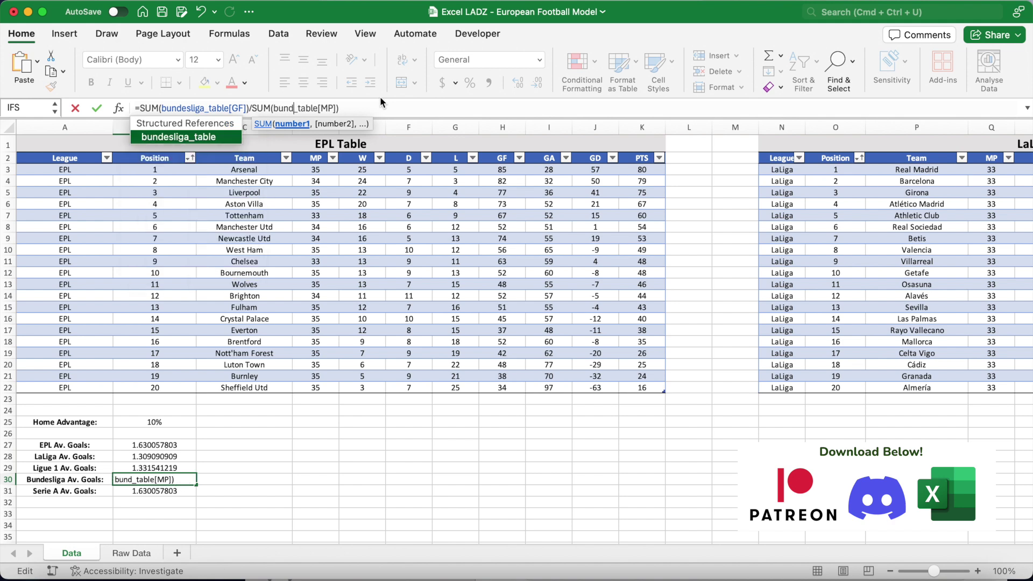
key(Return)
Change both table references in the Serie A average goals formula in B31 to serie_a_table.
click(175, 110)
key(BackSpace)
key(BackSpace)
key(BackSpace)
text(serie_a_table[GF])/SUM(epl_table[MP]))
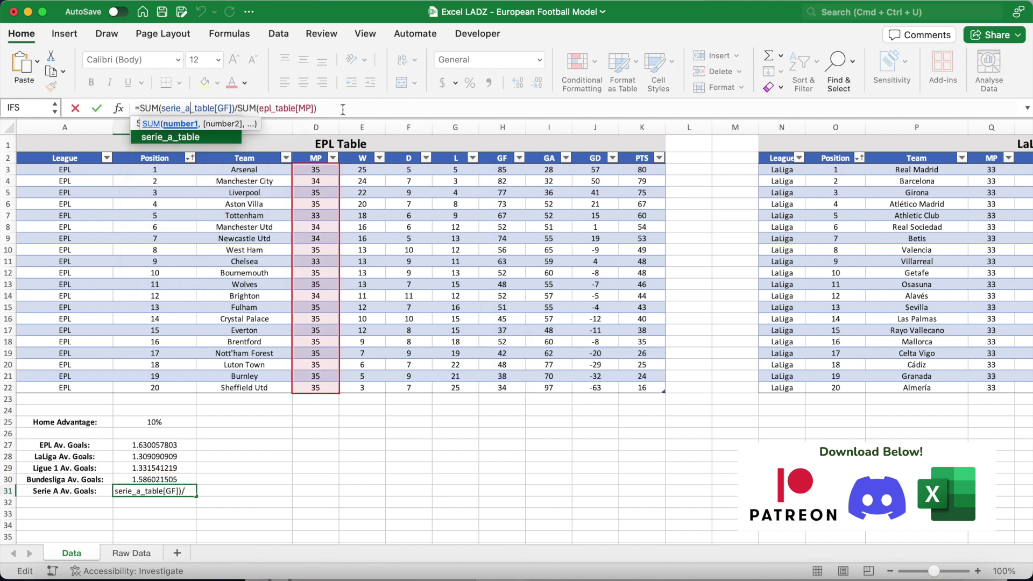
click(272, 110)
key(BackSpace)
key(BackSpace)
key(BackSpace)
text(serie_a)
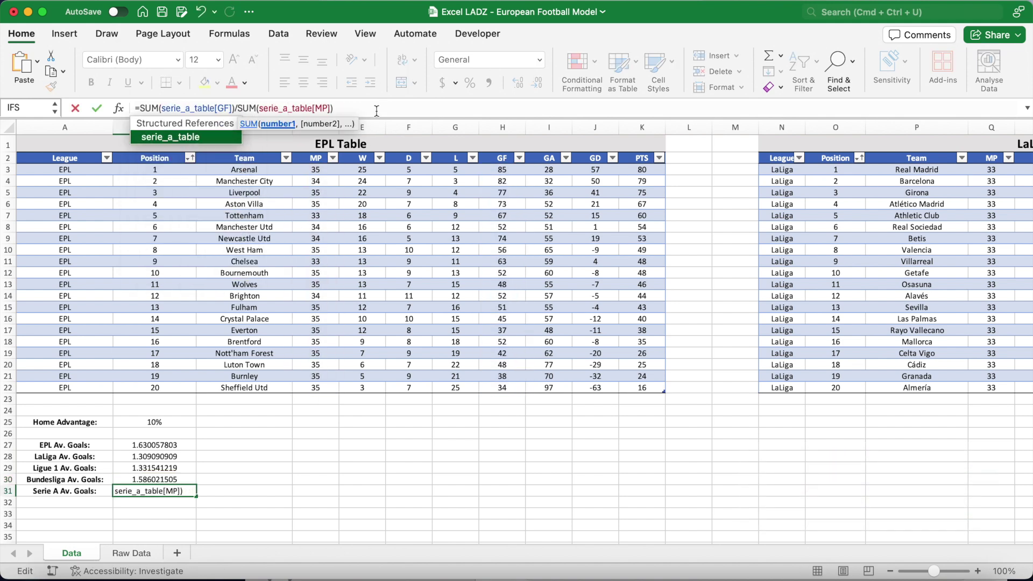
key(Return)
Format the average goals values in B27:B31 to show two decimal places.
drag(167, 445, 167, 489)
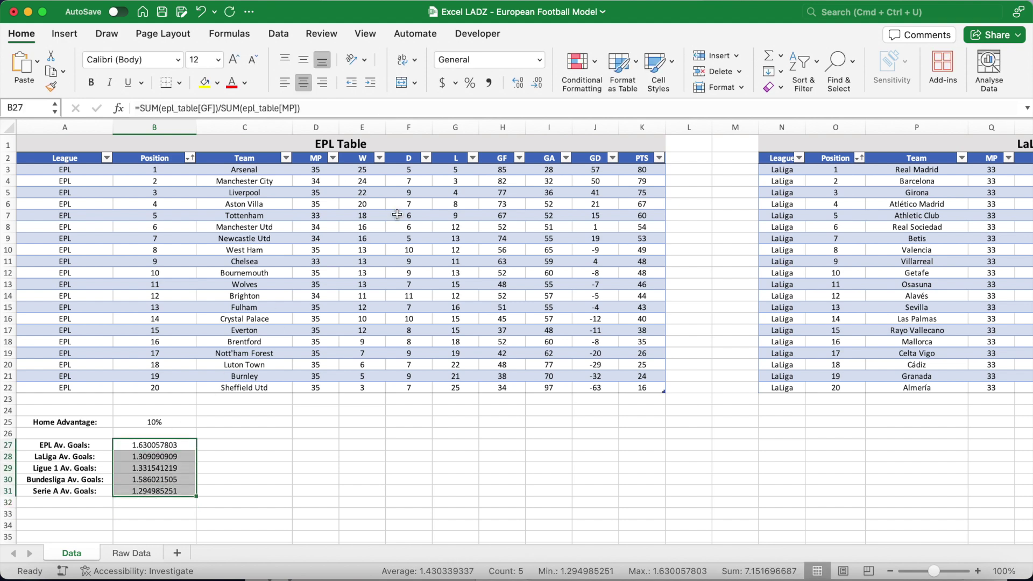
click(534, 85)
click(535, 85)
click(534, 85)
click(534, 85)
click(534, 85)
click(534, 85)
click(534, 85)
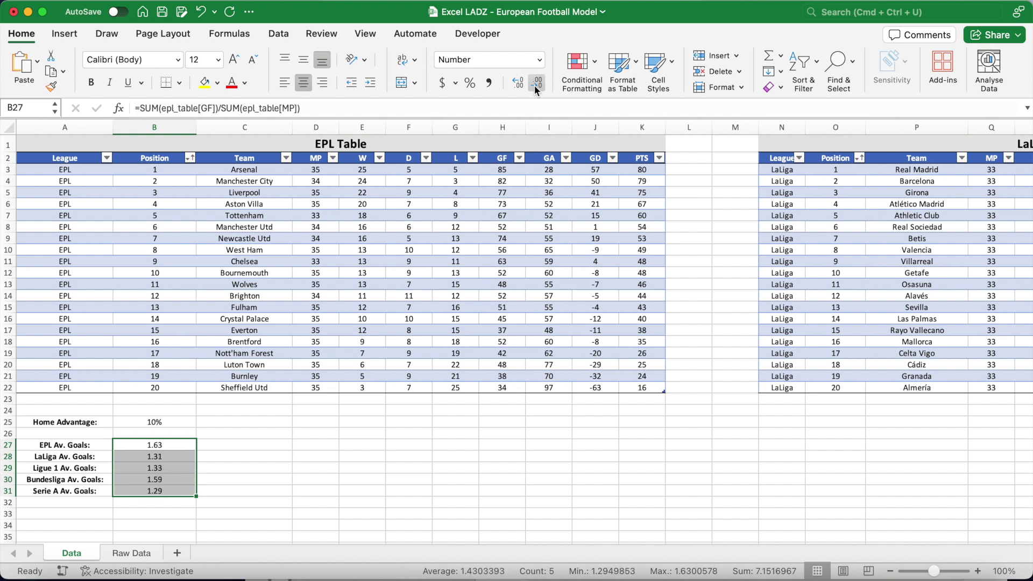
click(271, 449)
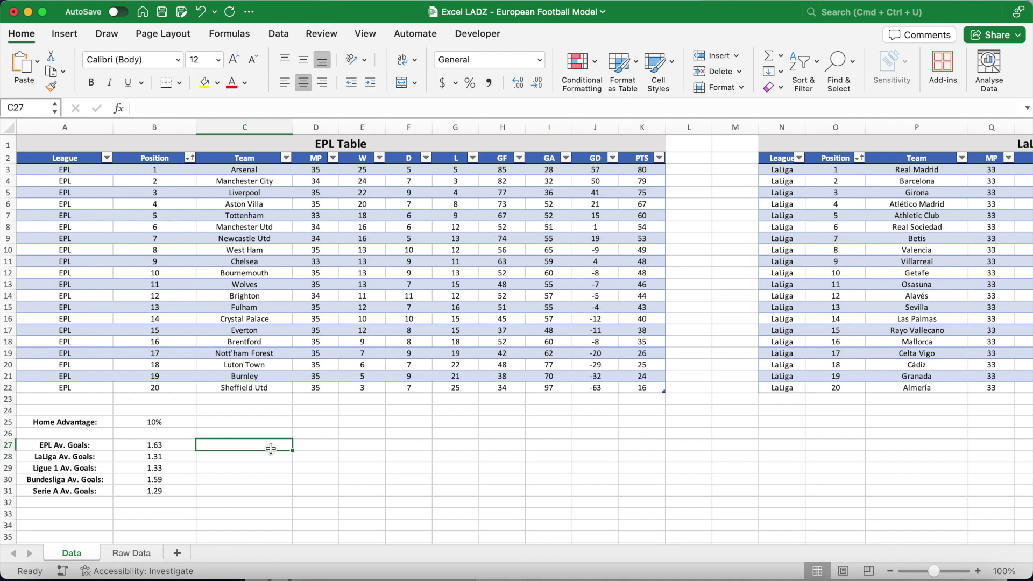
Enter the bold headers Competition in cell A34 and Code in cell B34.
scroll(271, 449, down, 5)
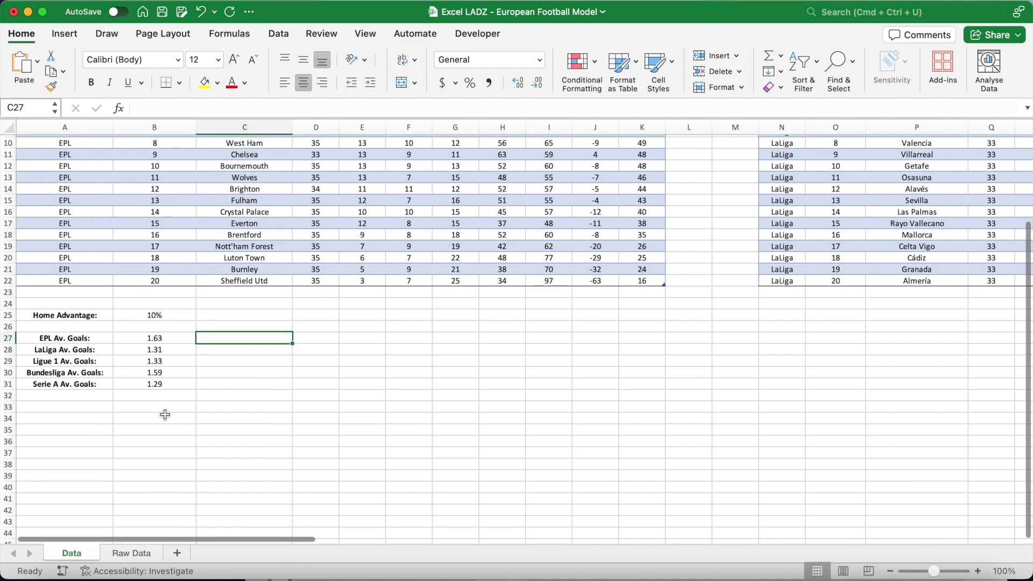
click(103, 418)
key(super+b)
text(Competition)
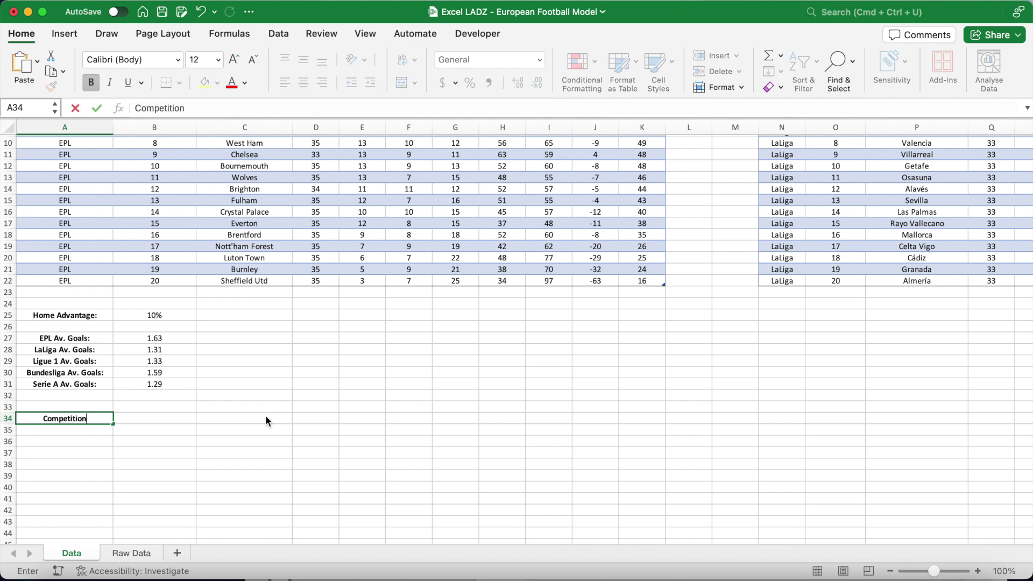
key(Tab)
text(Code)
key(Return)
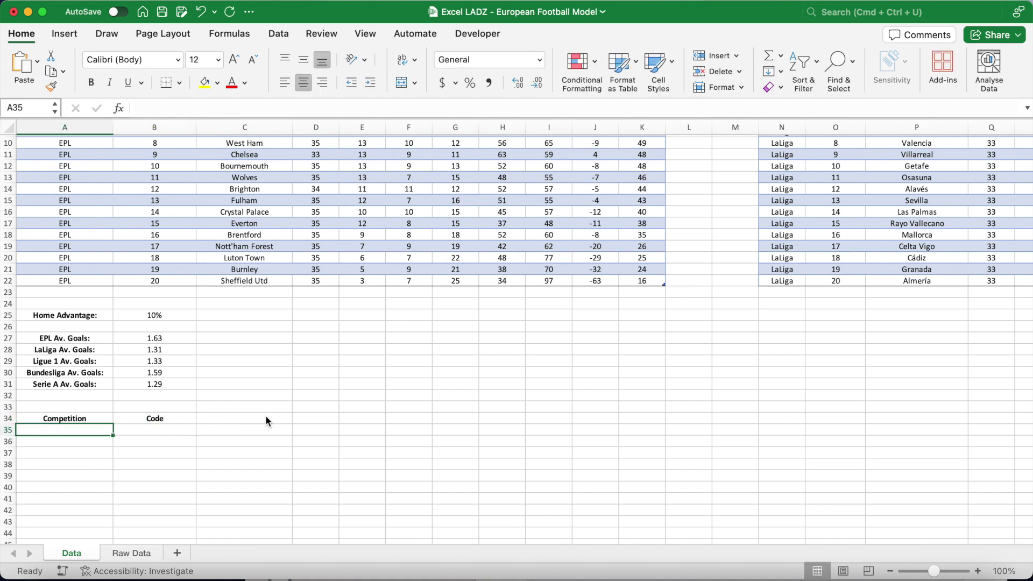
List EPL, LaLiga, Ligue 1, Bundesliga and Serie A under the Competition header in A35:A39.
text(EPL)
key(Return)
text(LaLiga)
key(Return)
text(Ligue 1)
key(Return)
text(Bundesliga)
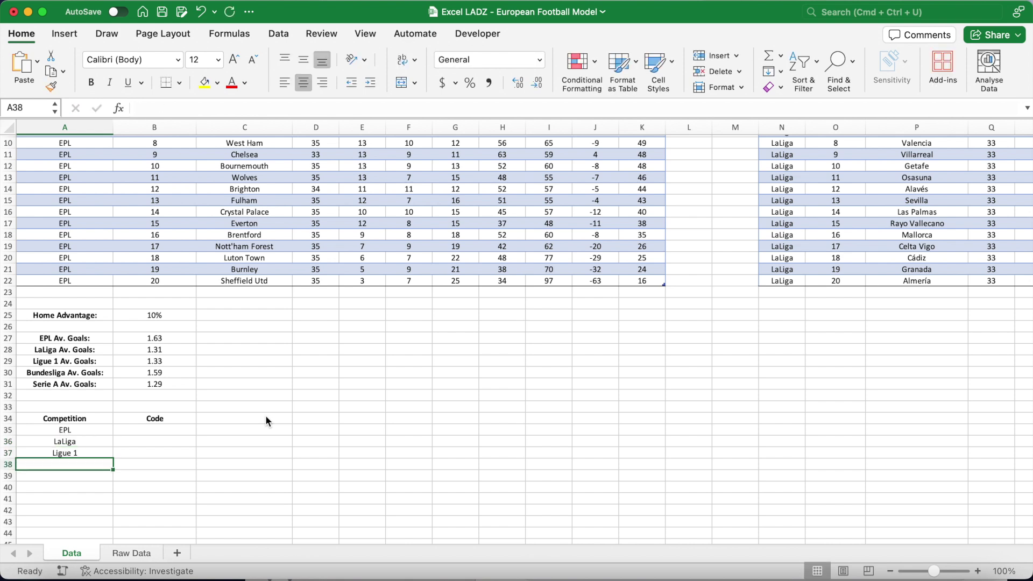
key(Return)
text(Serie A)
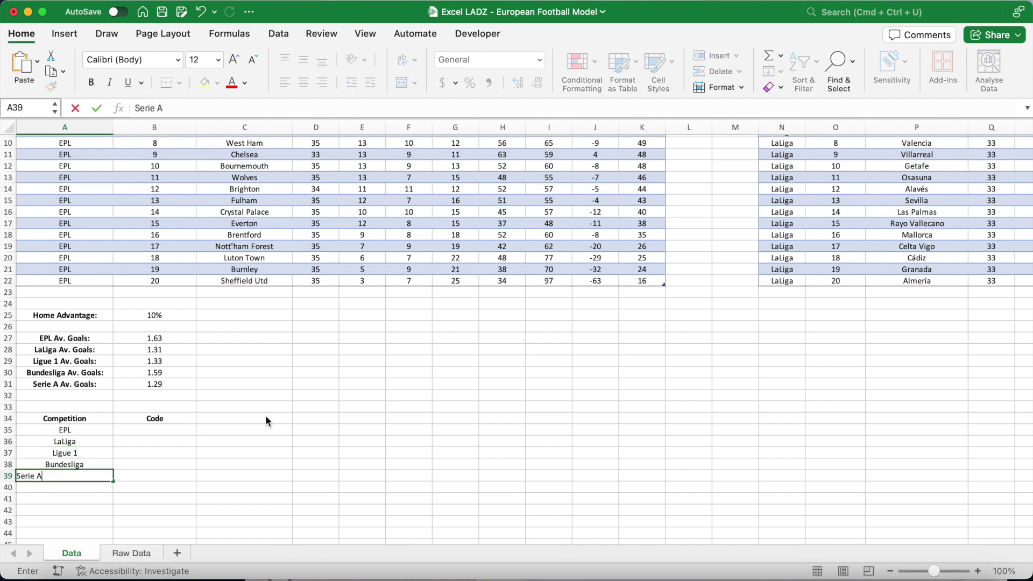
key(Return)
Enter the codes epl, laliga, ligue_1, bundesliga and serie_a beside their competitions in B35:B39.
click(177, 428)
text(epl)
key(Return)
text(laliga)
key(Return)
text(ligue_1)
key(Return)
text(bundesliga)
key(Return)
text(serie_a)
key(Return)
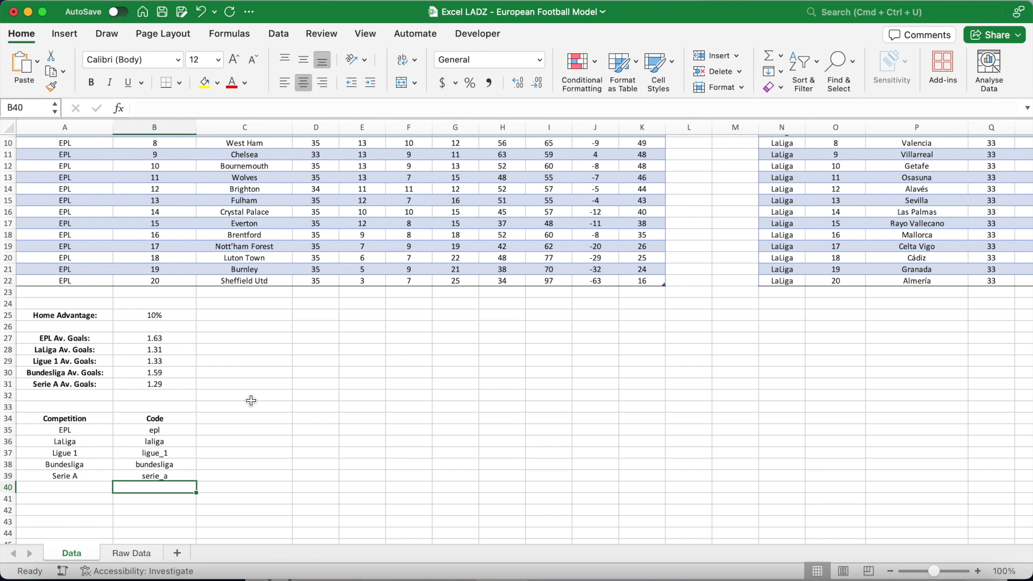
Name the home advantage value cell B25 home_advantage.
click(168, 316)
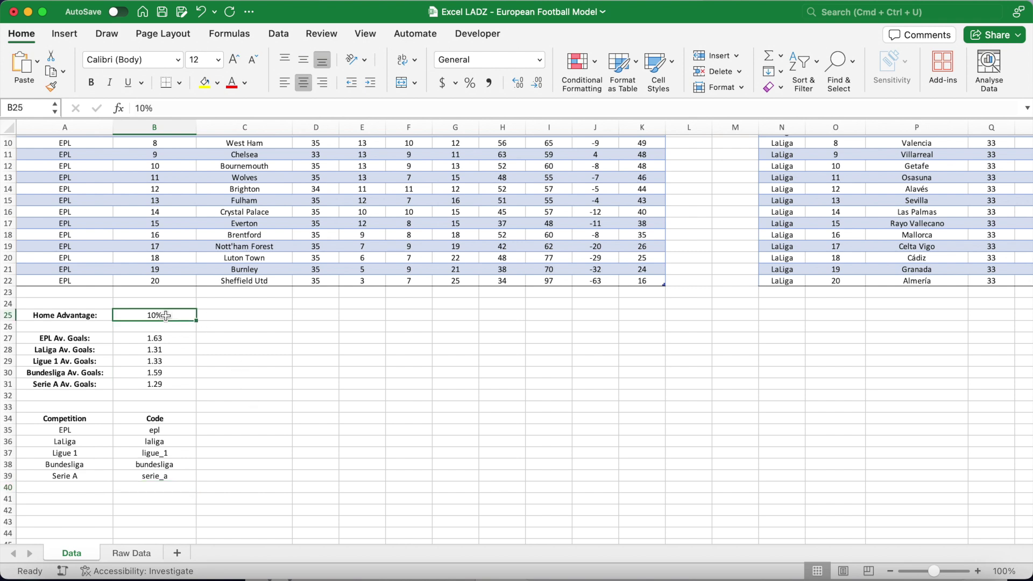
click(33, 108)
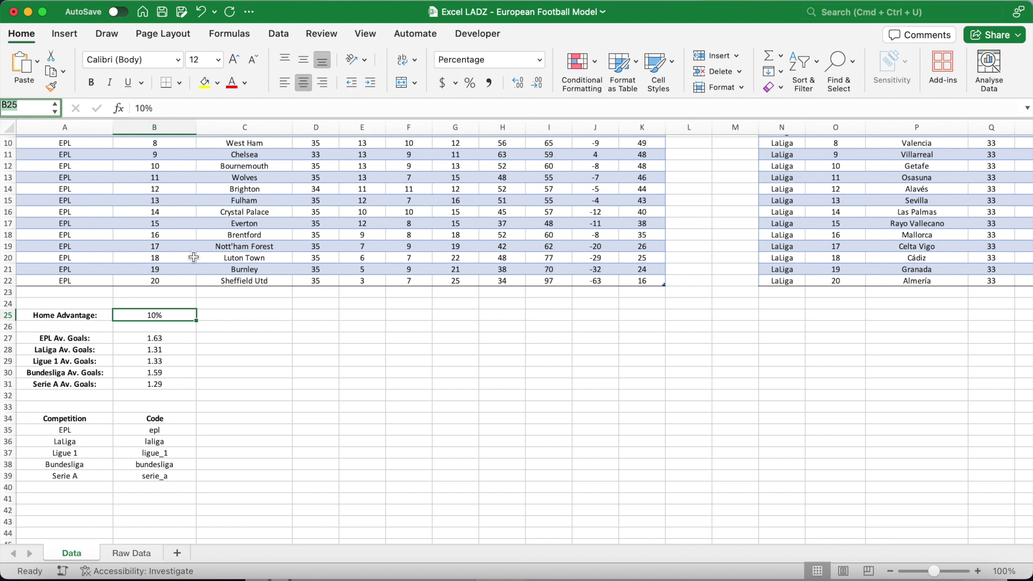
text(home_advantage)
key(Return)
Name the EPL average goals cell B27 epl_average_goals.
key(Down)
key(Down)
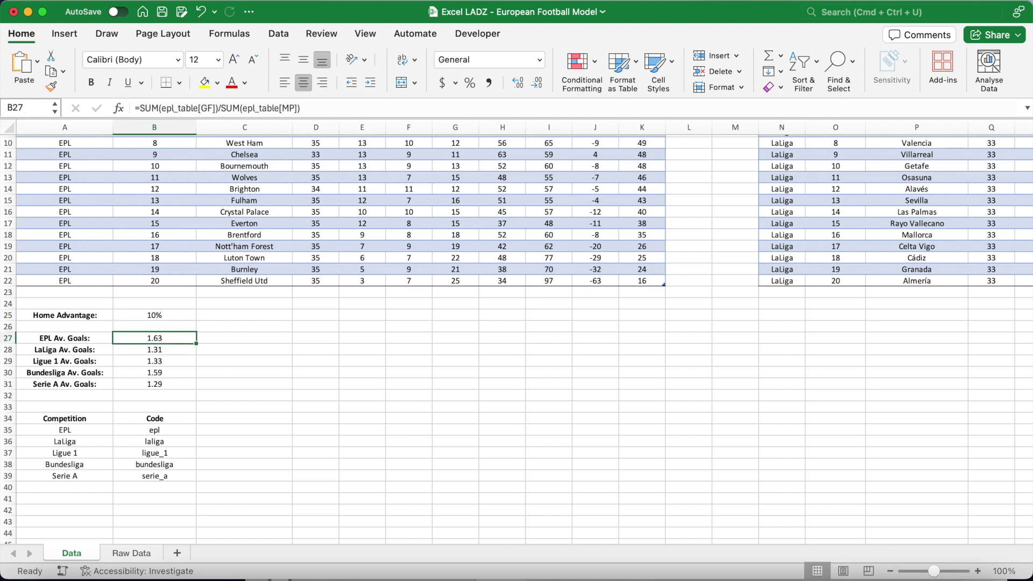
click(29, 109)
text(epl_tableaverage_goal)
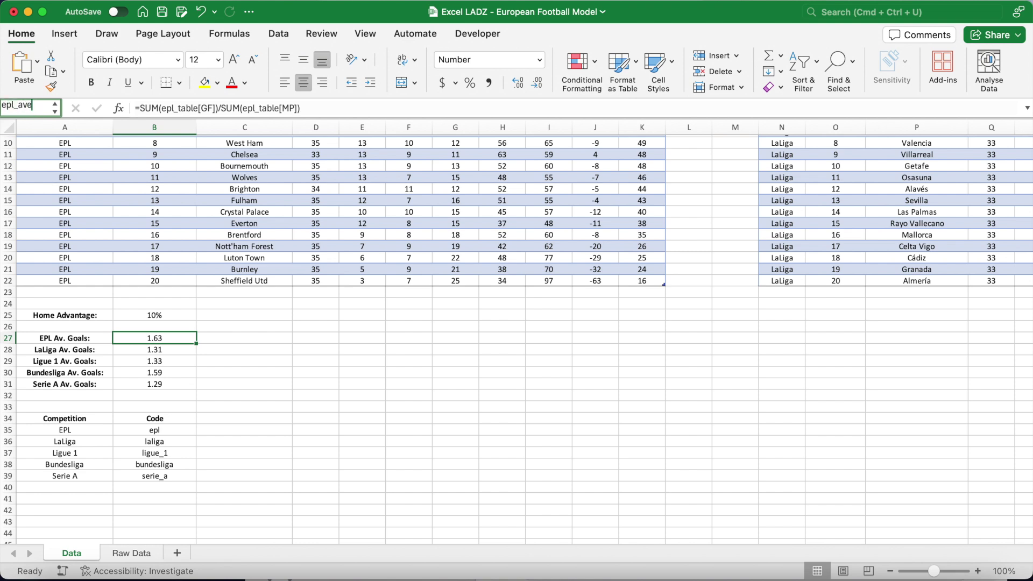
key(Return)
Name the LaLiga average goals cell B28 laliga_average_goals.
click(155, 349)
click(29, 107)
text(laliga_table)
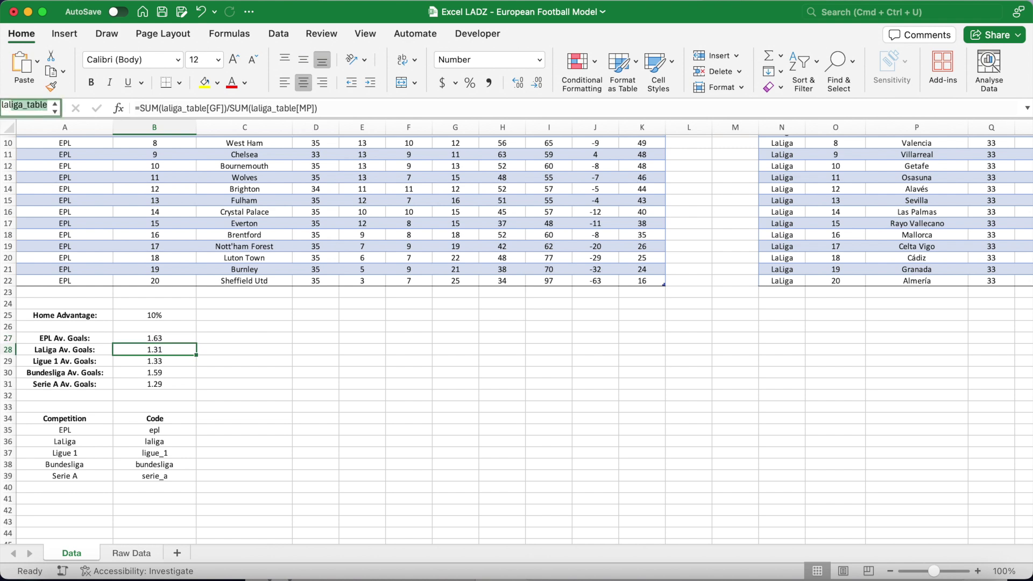
text(average_goals)
key(Return)
Name the Ligue 1 average goals cell B29 ligue_1_average_goals.
click(155, 360)
click(30, 108)
text(ligue_1_table)
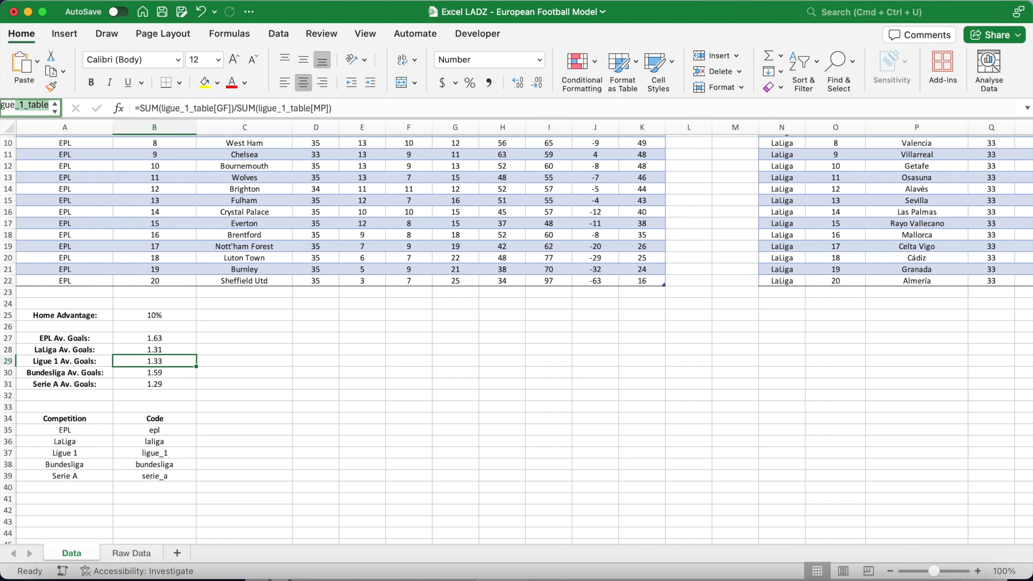
text(average_goals)
key(Return)
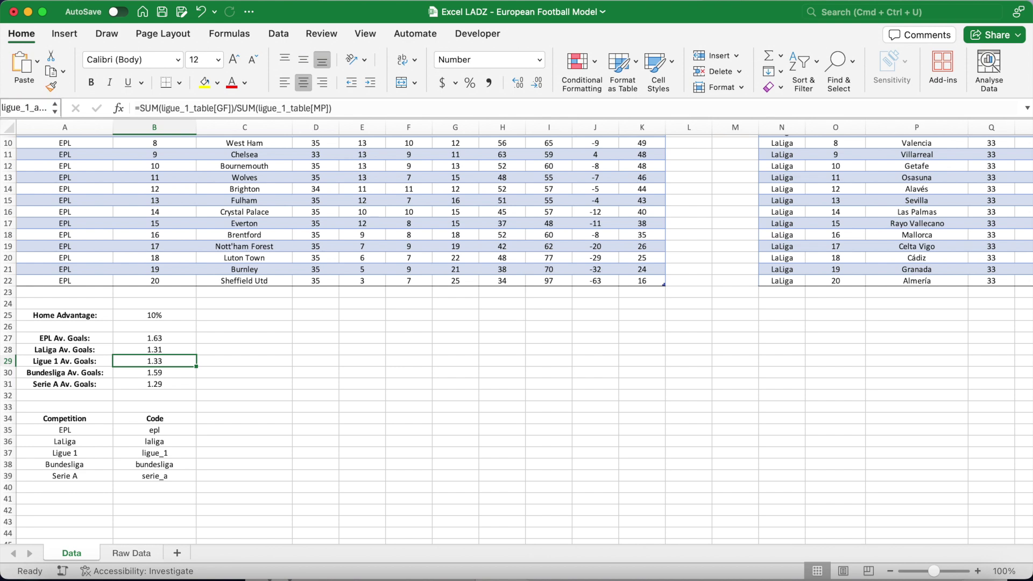
Name the Bundesliga average goals cell B30 bundesliga_average_goals.
click(154, 372)
click(29, 107)
text(bundesliga_)
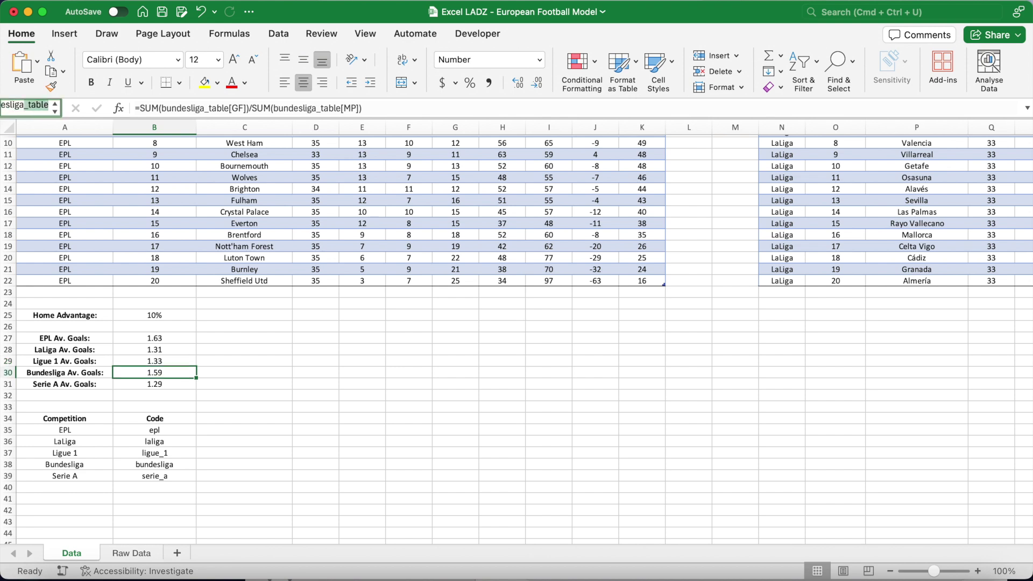
text(average_goals)
key(Return)
Name the Serie A average goals cell B31 serie_a_average_goals.
click(154, 384)
click(29, 108)
text(serie_a_)
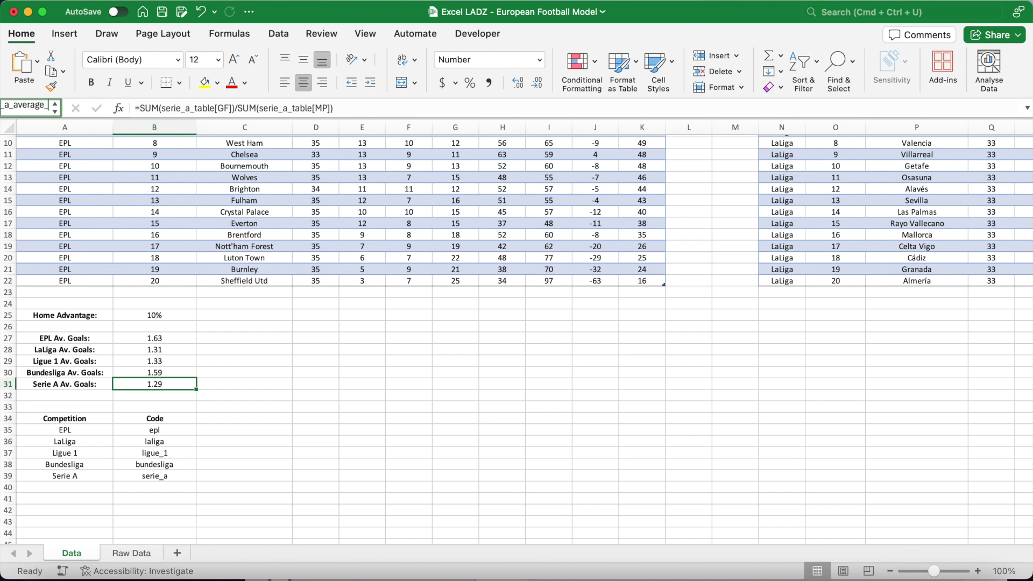
key(Return)
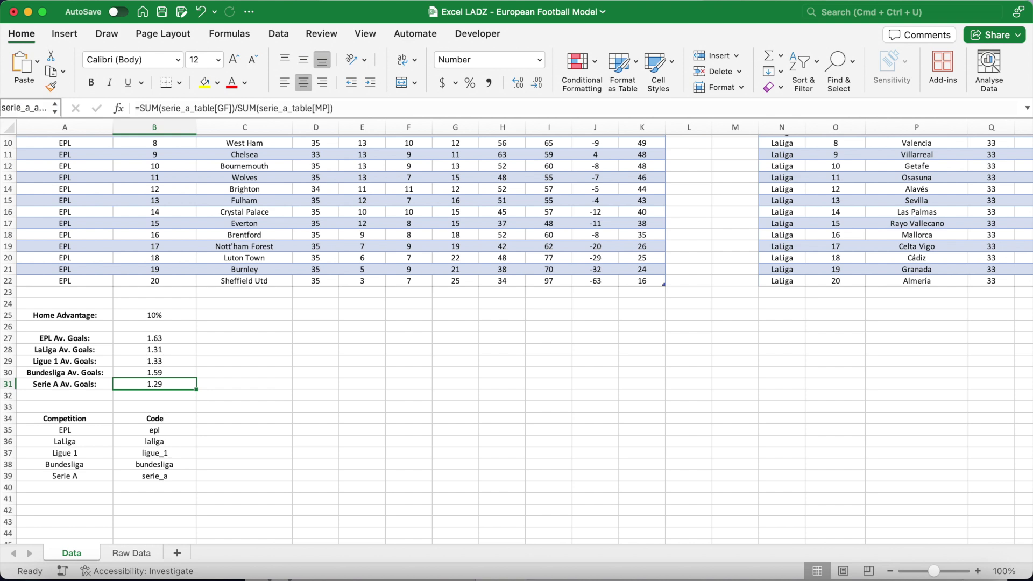
Define the named range competition for the list of competitions in A35:A39.
drag(83, 428, 82, 473)
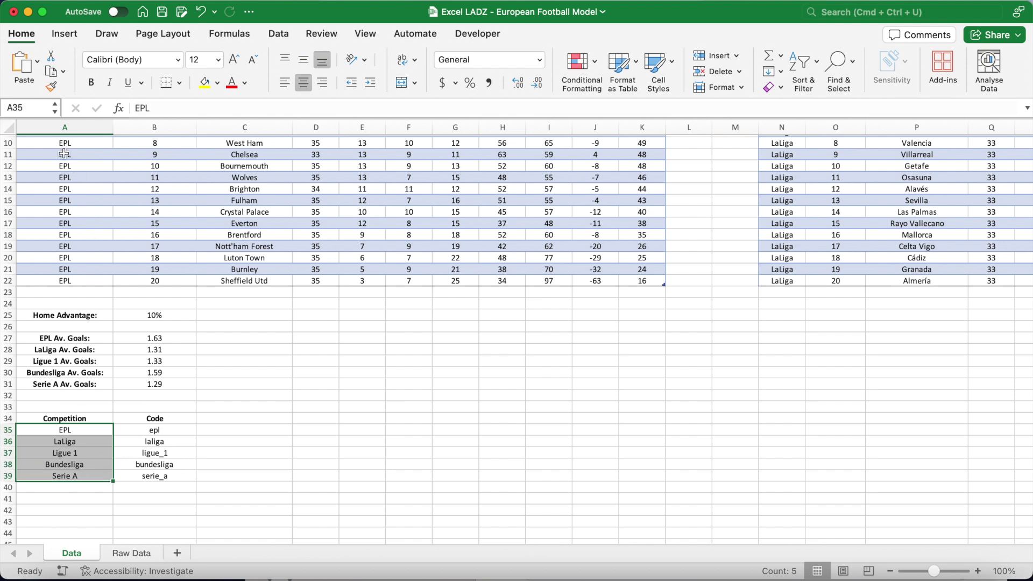
click(32, 108)
text(cm)
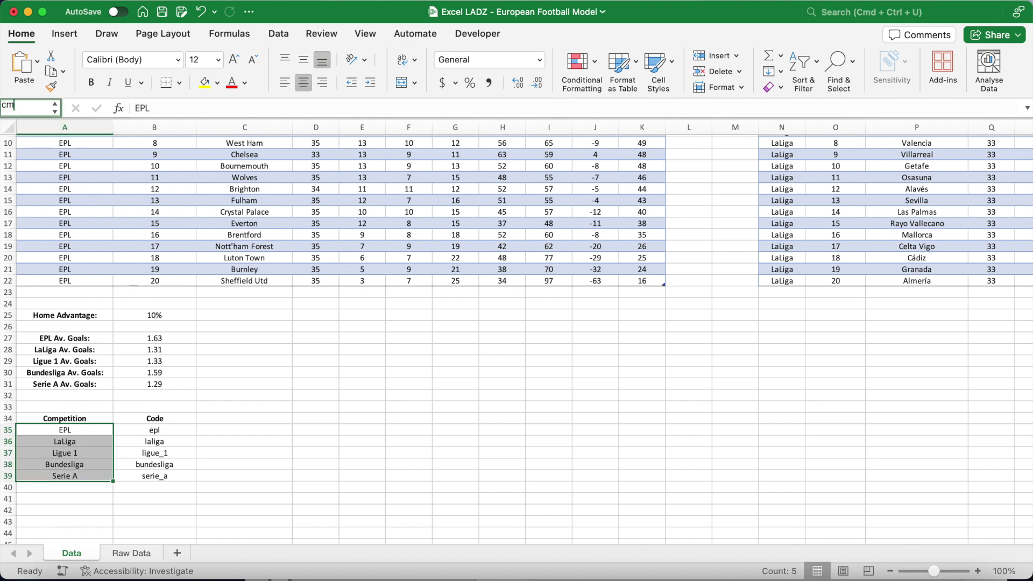
text(mpetition)
key(Return)
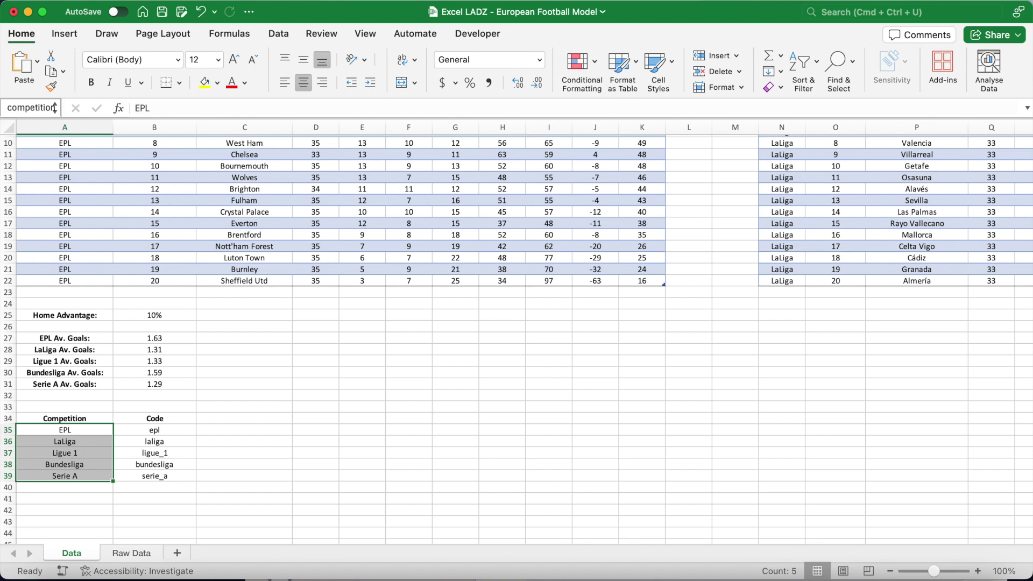
Define the named range code for the competition codes in B35:B39.
drag(156, 430, 157, 474)
click(42, 107)
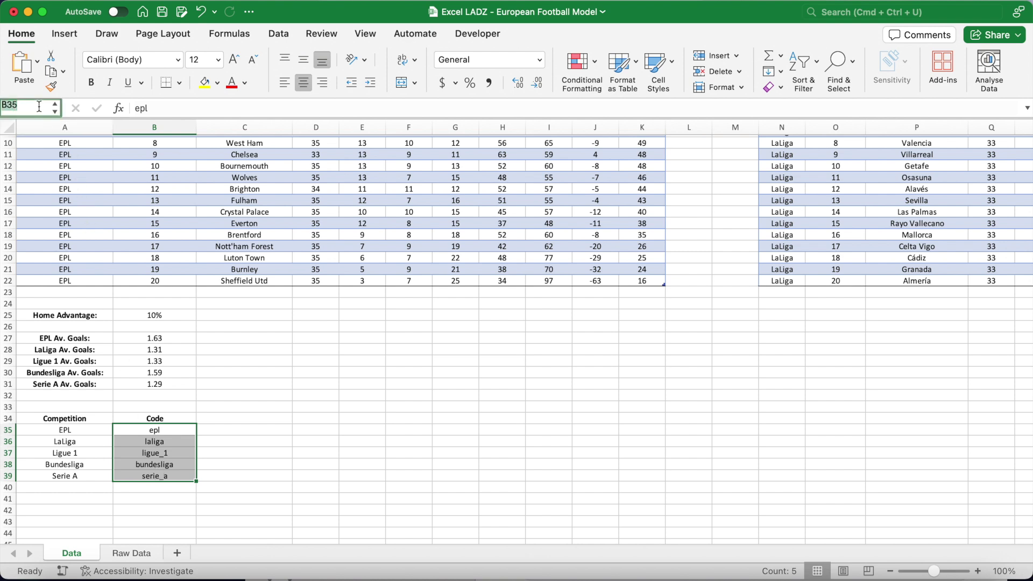
text(code)
key(Return)
click(251, 329)
scroll(252, 331, up, 5)
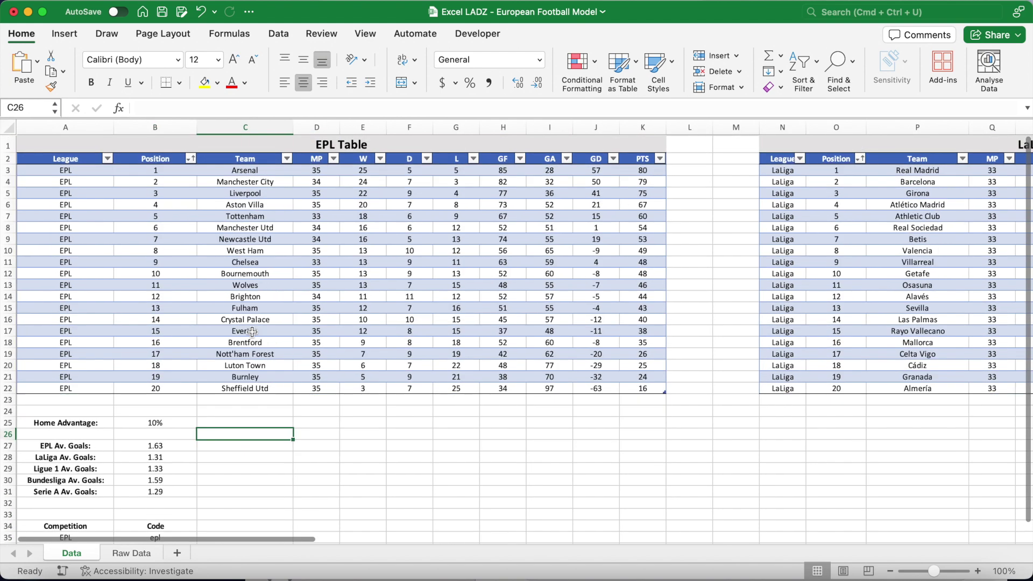
scroll(253, 332, down, 1)
scroll(252, 332, up, 1)
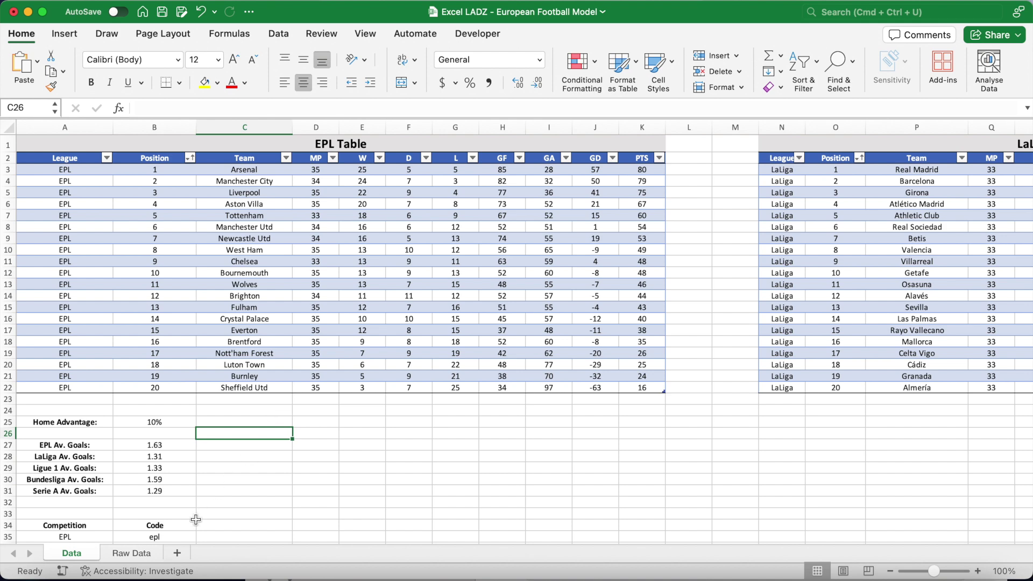
Add a new worksheet and rename it Dashboard.
click(177, 553)
double_click(129, 553)
text(Dashboard)
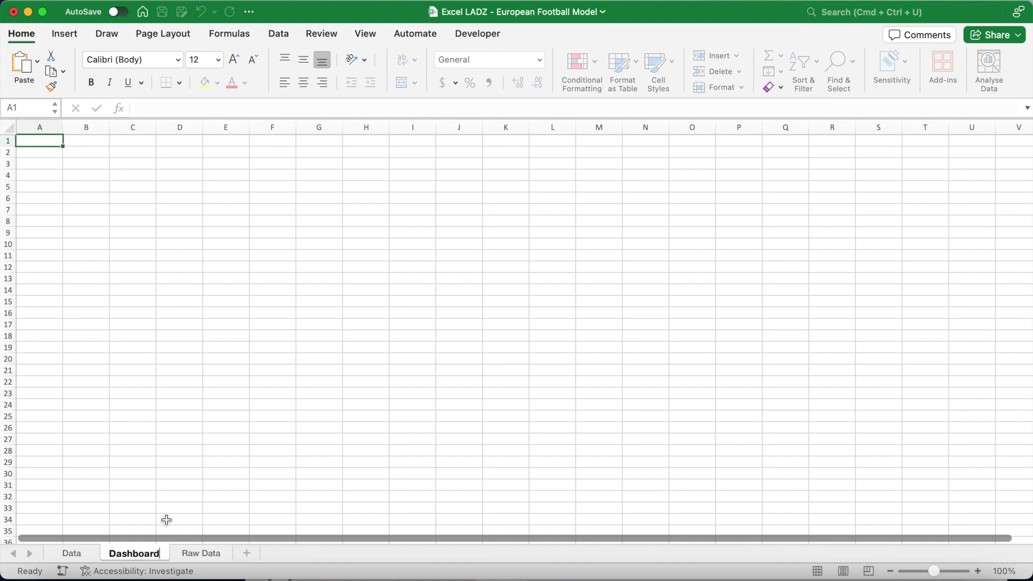
key(Return)
Merge and centre A1:C2 on the Dashboard sheet with bold size 24 text, a light grey fill and middle vertical alignment.
drag(61, 141, 116, 150)
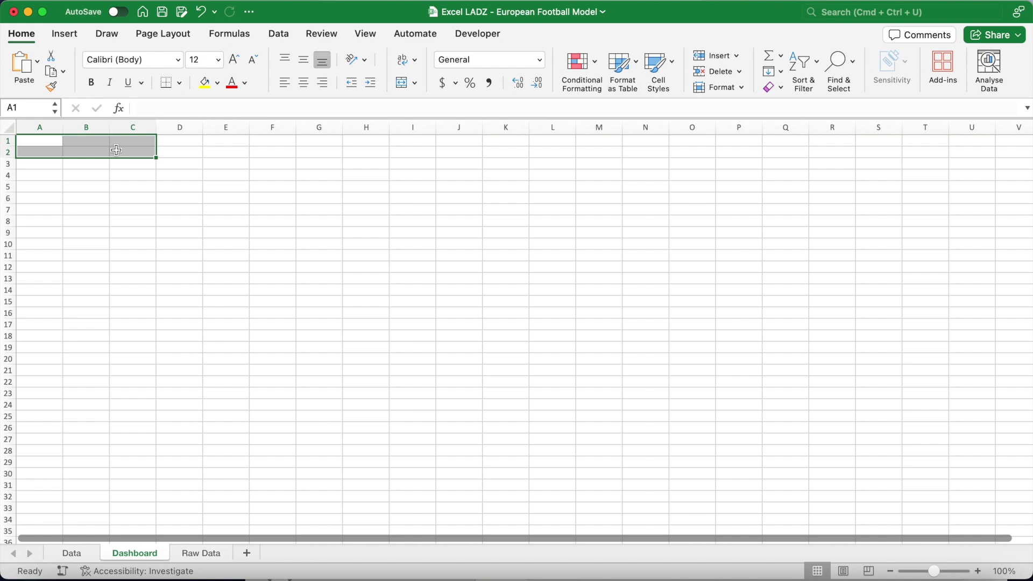
click(402, 82)
click(219, 60)
click(208, 240)
click(216, 82)
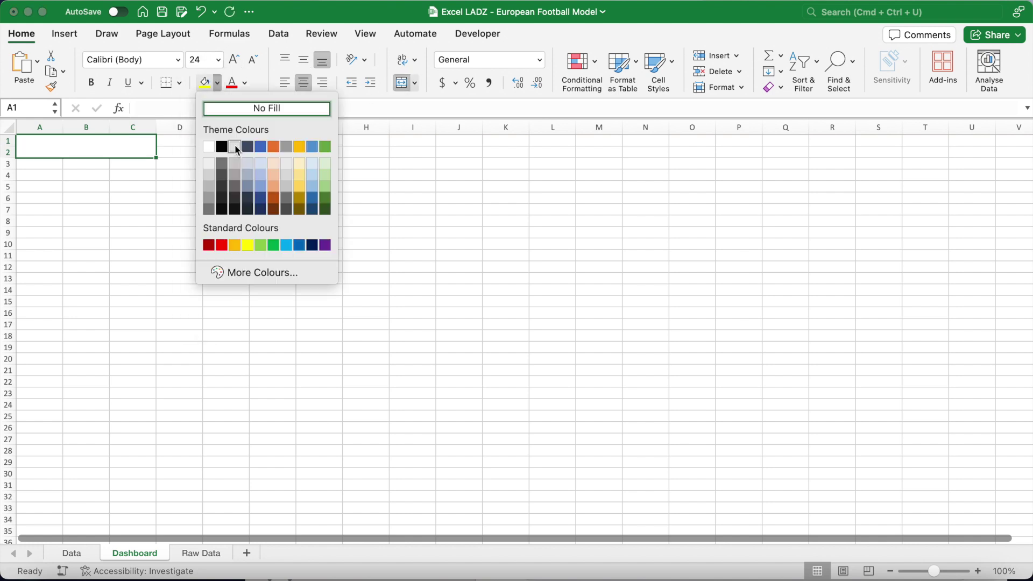
click(240, 146)
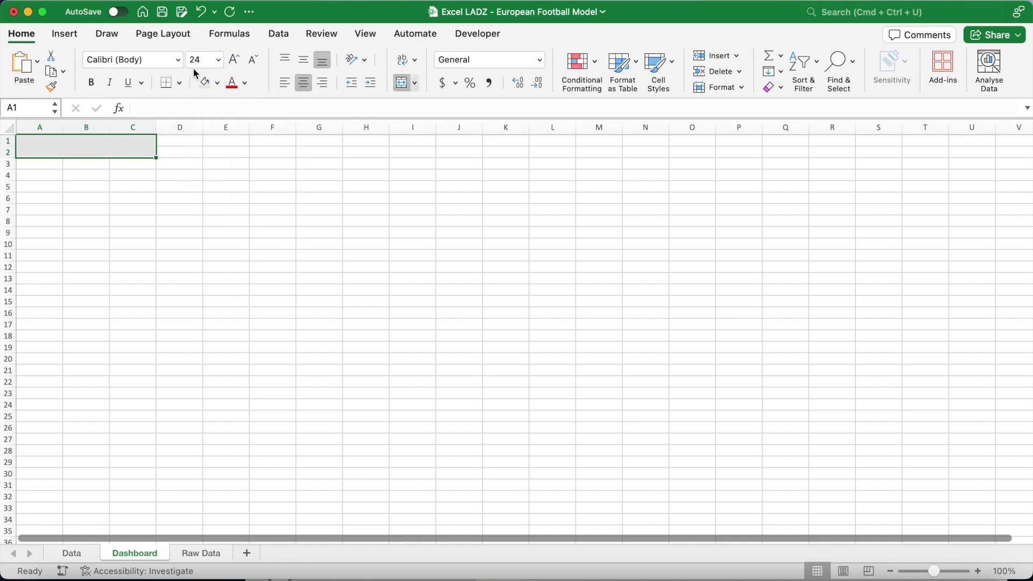
key(super+b)
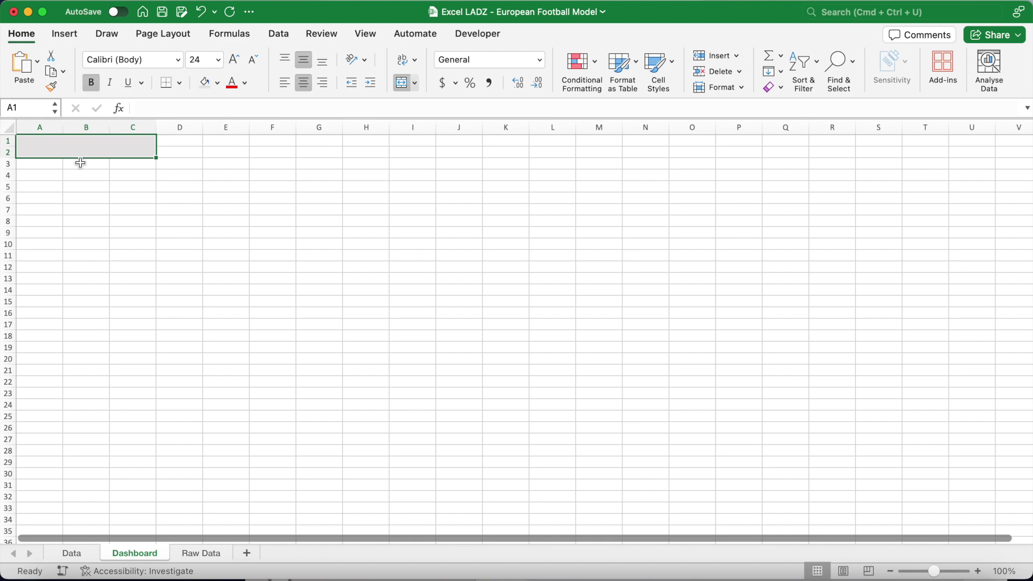
key(super+a)
click(304, 65)
Copy the merged A1:C2 formatting onto A3:C4 and give that block a darker grey fill.
click(133, 145)
click(51, 86)
click(51, 166)
click(217, 82)
click(235, 165)
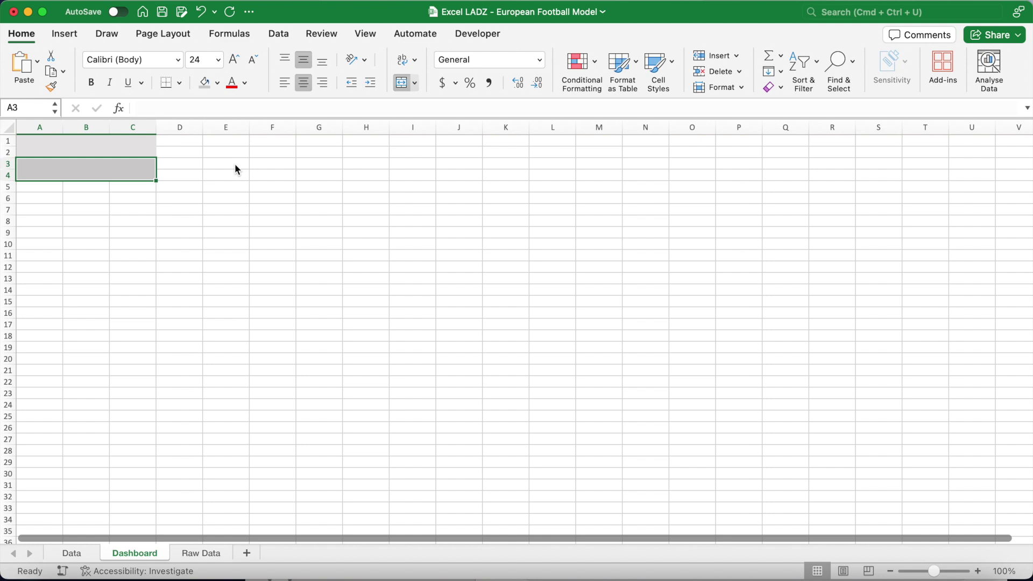
click(217, 83)
click(234, 172)
Copy the two grey blocks' formatting onto D1:F4, filling D1:F2 light blue and D3:F4 a darker blue.
shift+click(144, 145)
click(51, 86)
click(180, 141)
click(217, 85)
click(262, 154)
click(183, 169)
click(218, 85)
click(263, 185)
Enter the labels Competition in A1, Home: in D1 and Away: in D3.
click(151, 145)
text(Competition)
key(Return)
click(184, 154)
text(Home:)
key(Return)
text(Away:)
Merge and centre G1:L2 with font size 24 and a light green fill.
click(310, 141)
drag(310, 141, 552, 156)
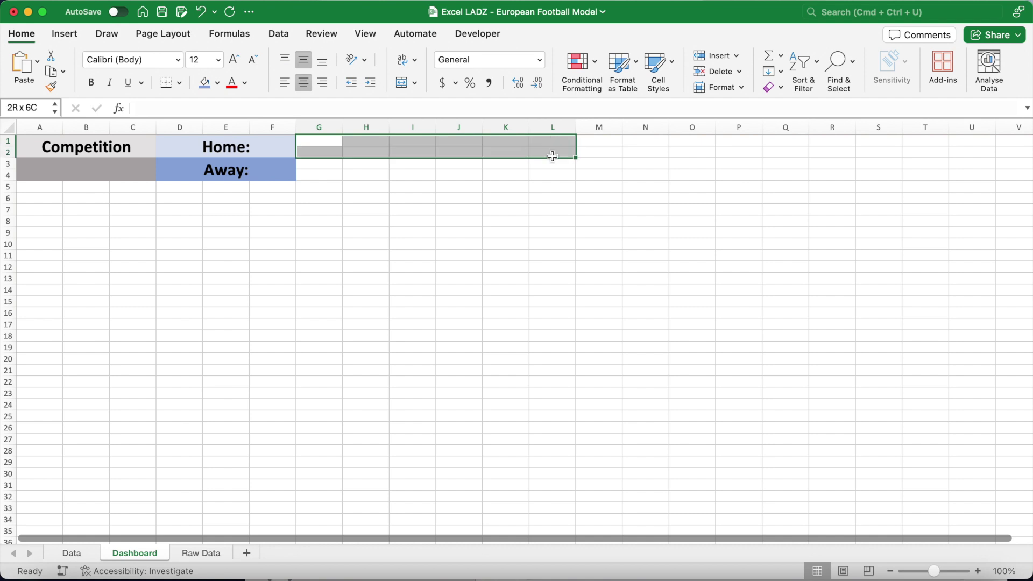
click(403, 82)
click(218, 60)
click(207, 240)
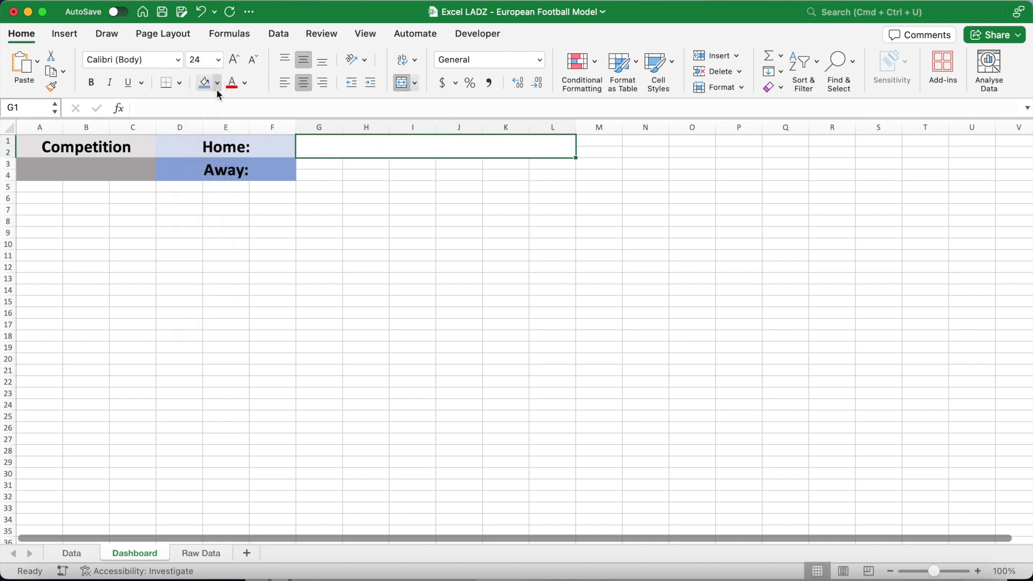
click(219, 82)
click(330, 165)
Copy the G1:L2 formatting onto G3:L4 and give it a darker green fill.
click(51, 87)
click(319, 169)
click(220, 84)
click(325, 194)
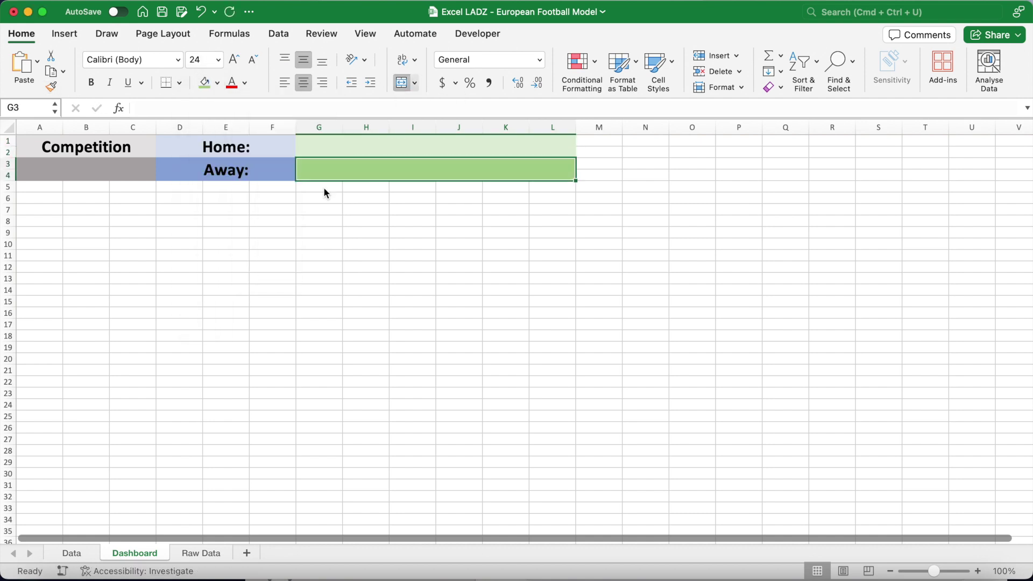
Merge M1:N2 with a light orange fill and copy that formatting to M3:N4 with a darker orange fill.
drag(598, 141, 646, 153)
click(402, 89)
click(218, 84)
click(274, 164)
click(51, 86)
click(602, 170)
click(217, 84)
click(276, 188)
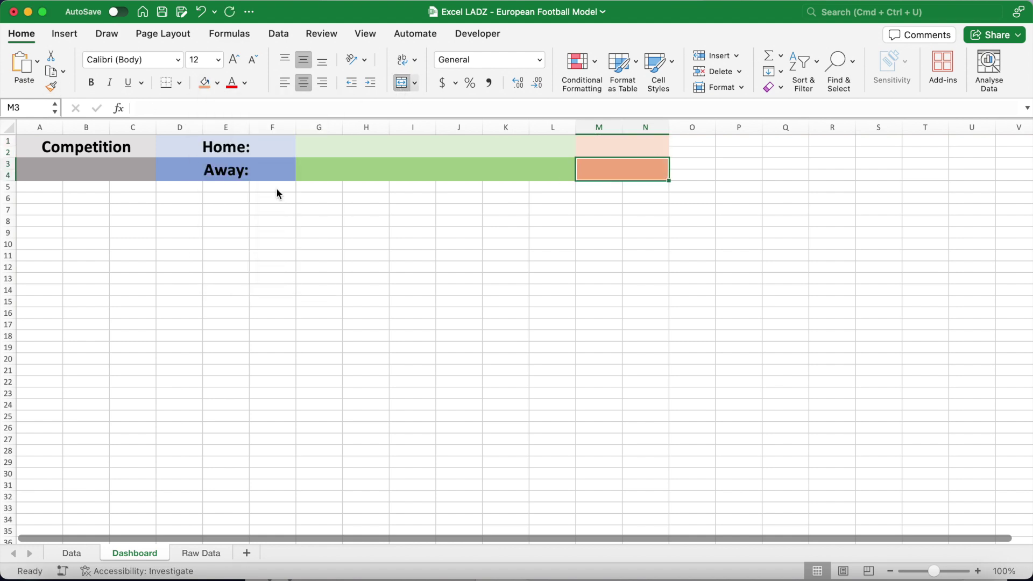
Apply borders around all the merged header blocks in A1:N4.
drag(86, 156, 532, 168)
click(181, 85)
click(218, 211)
click(125, 197)
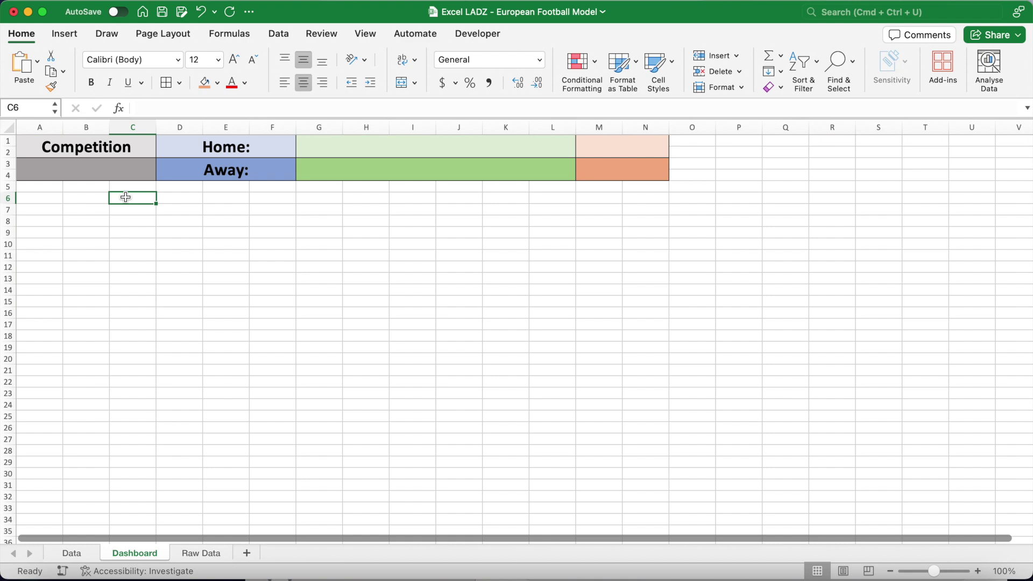
Add list data validation with the source =competition to the merged cell A3 and open its list of choices.
click(107, 174)
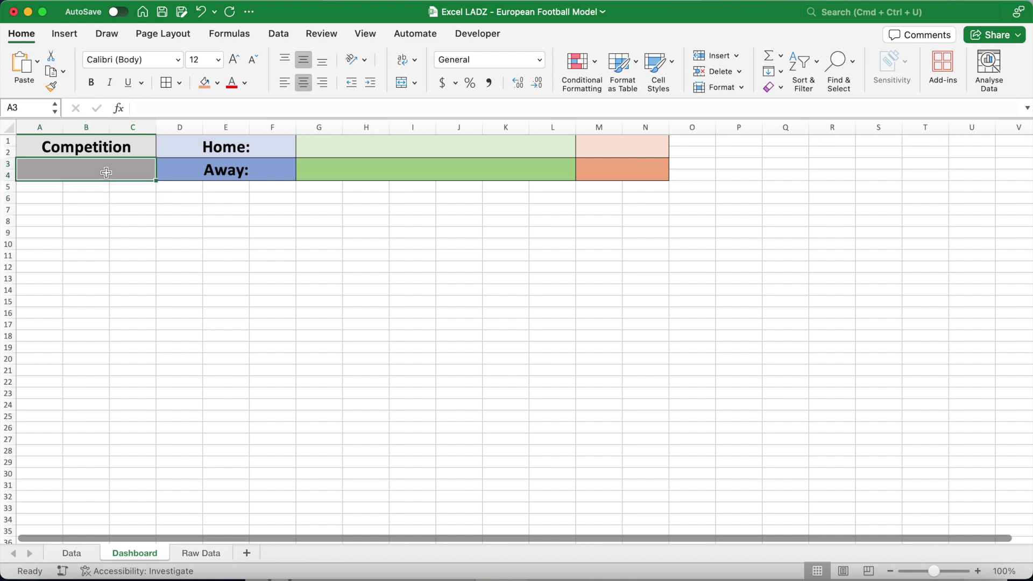
click(279, 34)
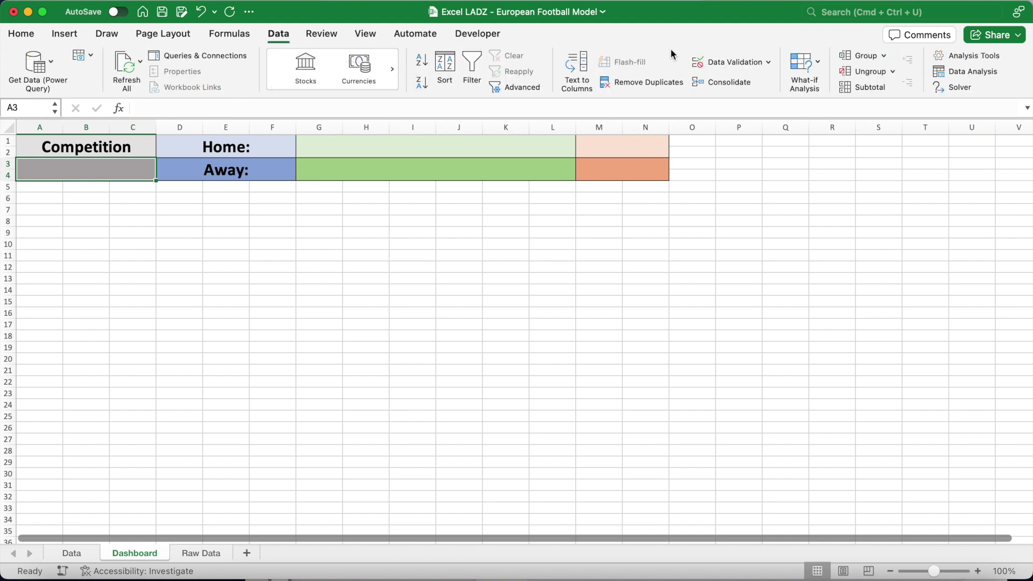
click(731, 63)
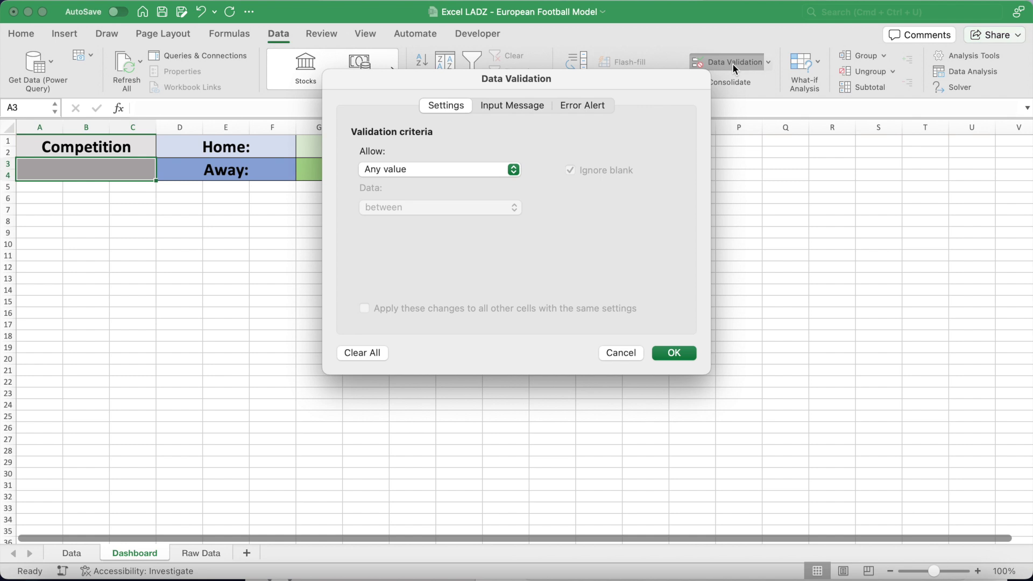
click(503, 170)
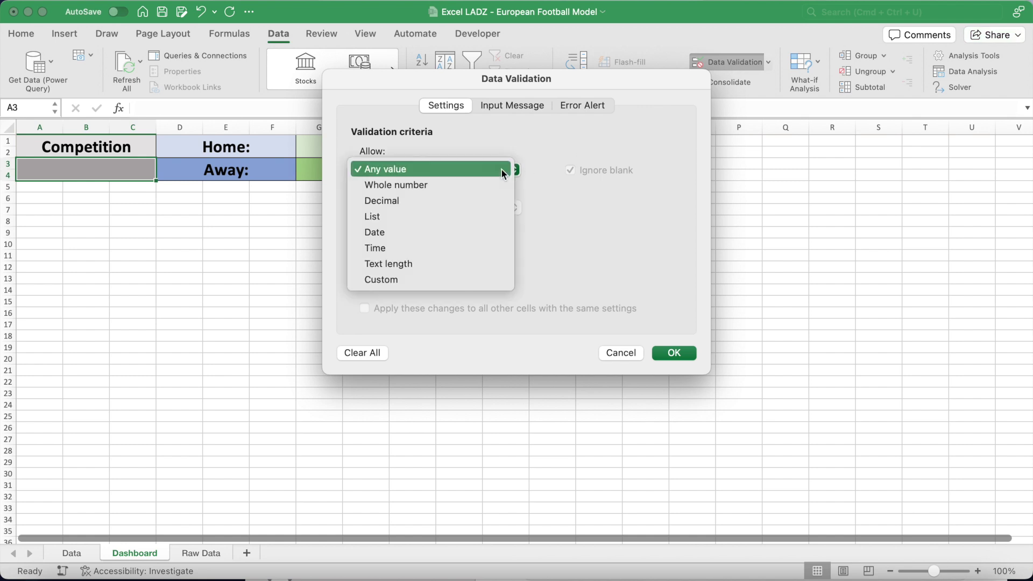
click(483, 216)
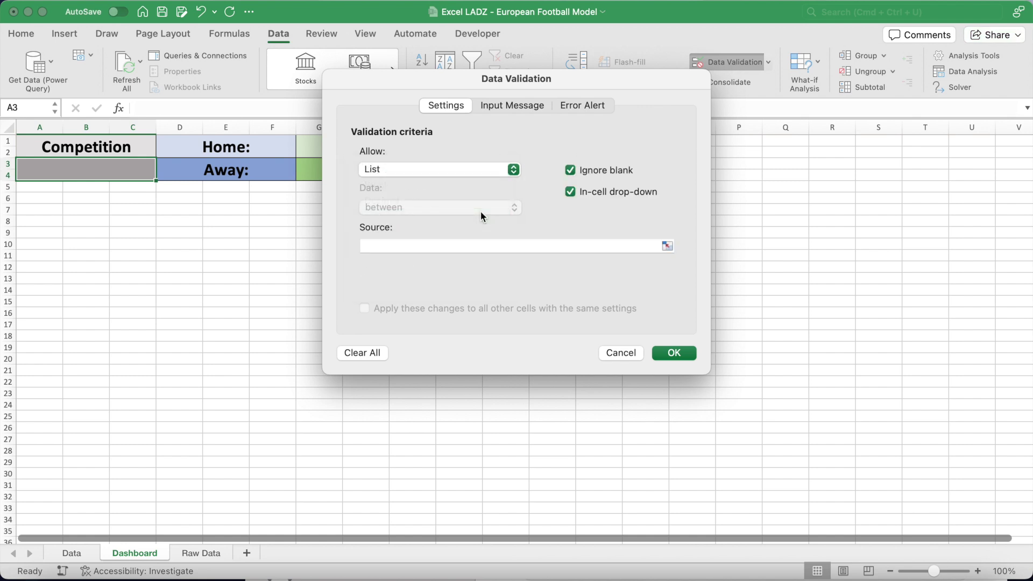
click(457, 245)
text(=)
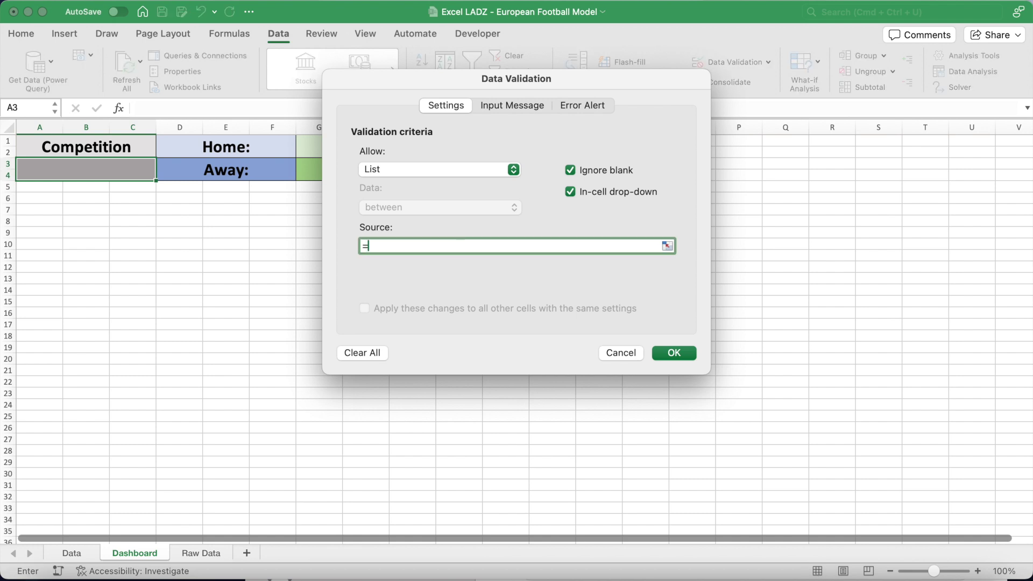
text(competition)
click(663, 353)
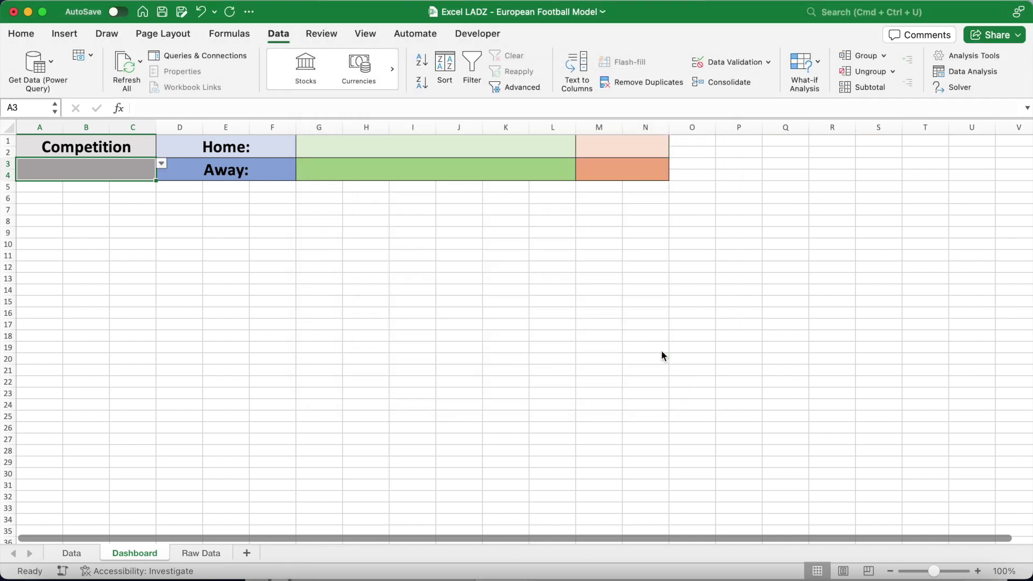
click(162, 164)
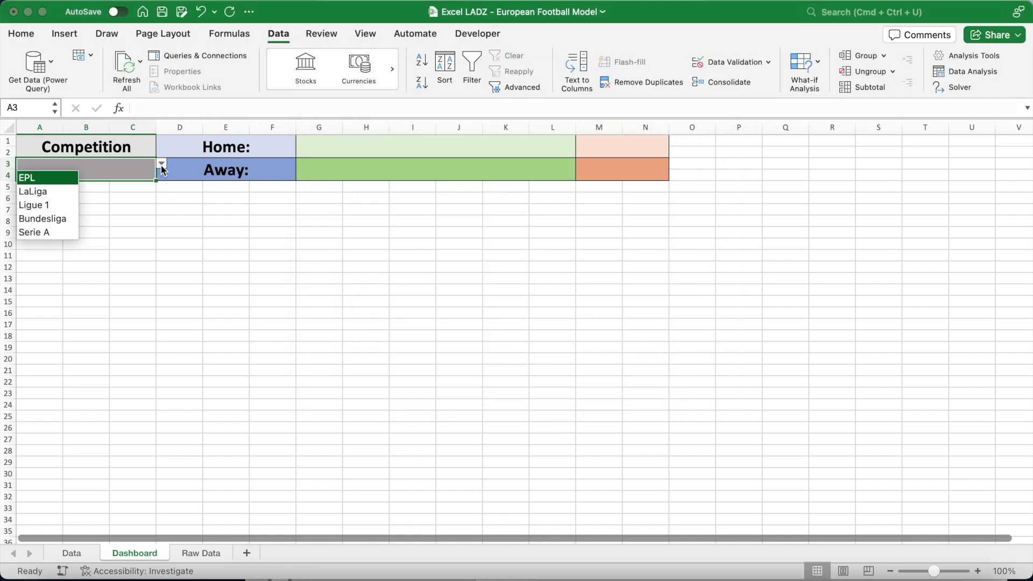
Choose LaLiga as the competition and set up list-type data validation for the merged home and away team cells G1:L4.
click(57, 192)
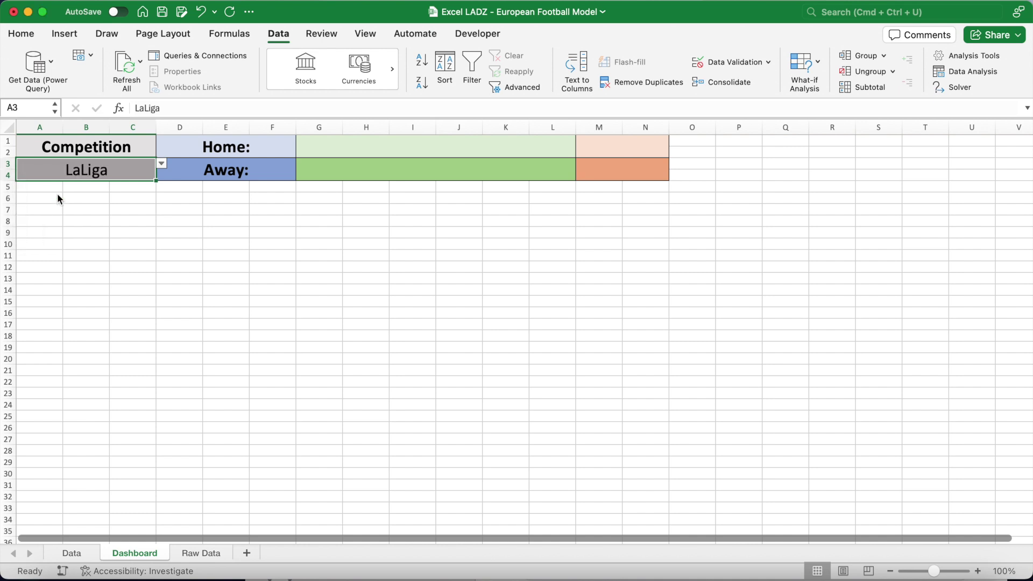
click(345, 147)
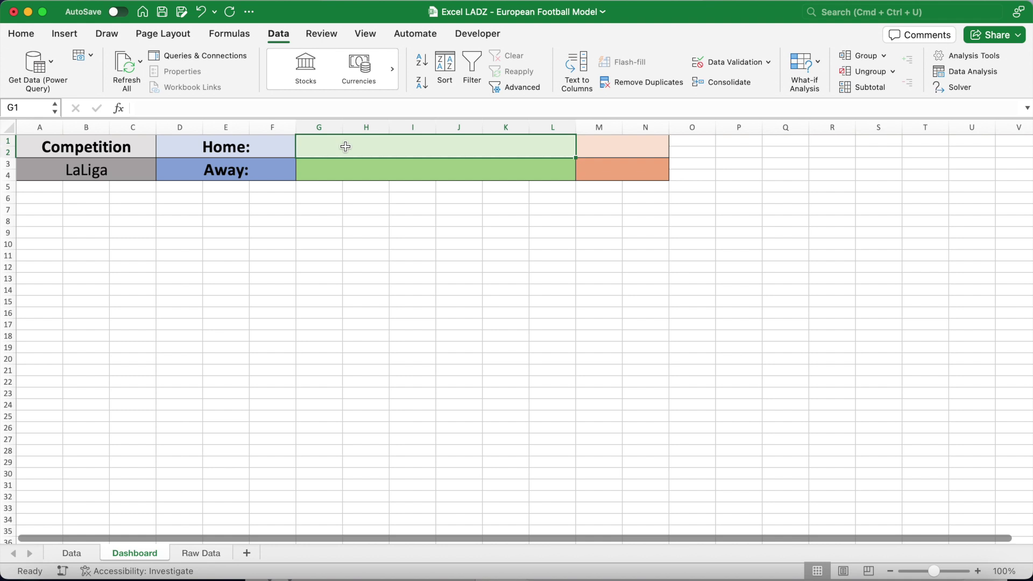
drag(345, 147, 353, 166)
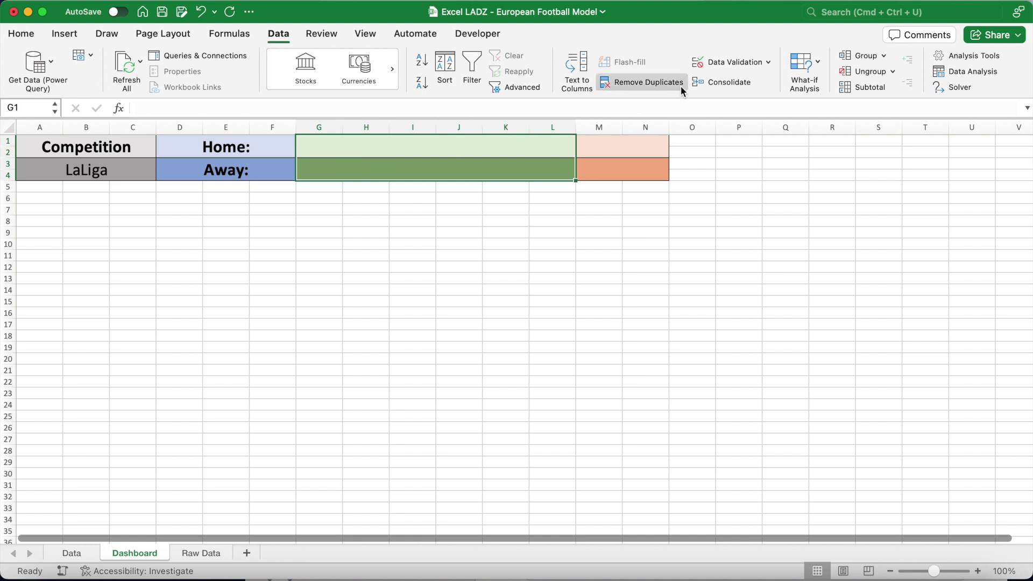
click(720, 61)
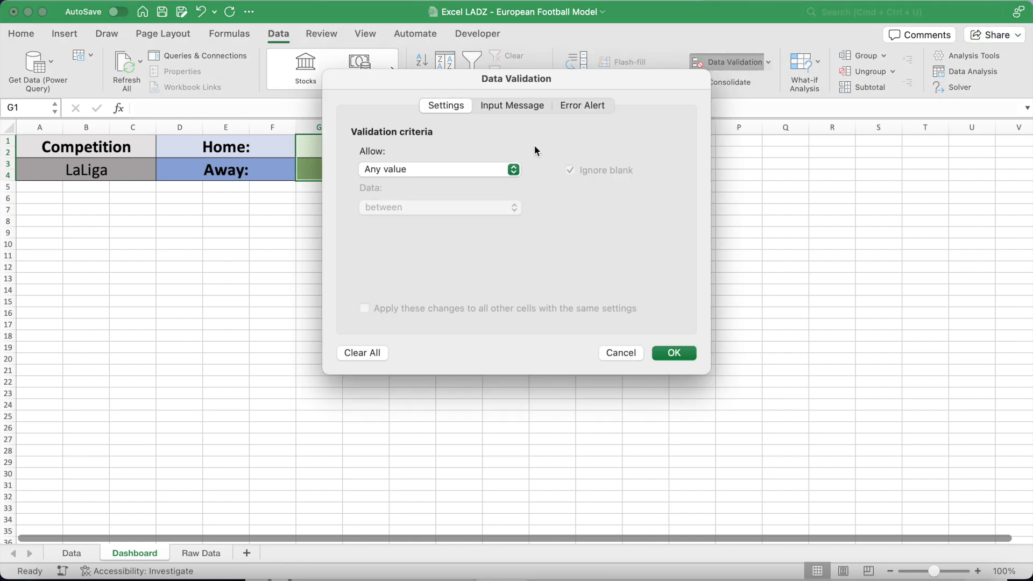
click(447, 171)
click(434, 215)
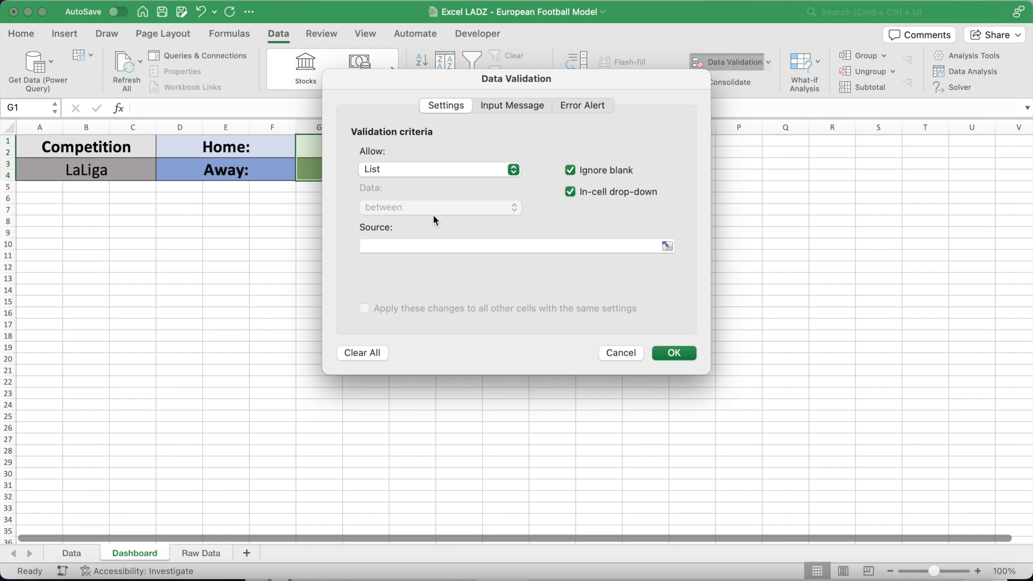
Apply =INDIRECT(XLOOKUP($A$3,competition,competition_code)&"_table[Team]") as the list source for the home and away team cells.
click(416, 242)
text(=INDIRE)
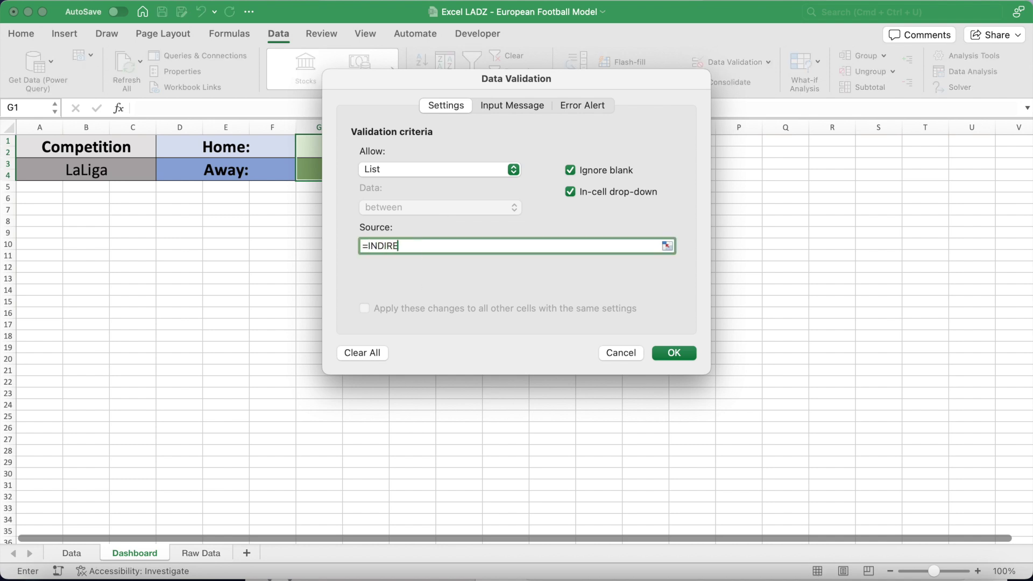
text(CT(XLOOKUP($A$3)
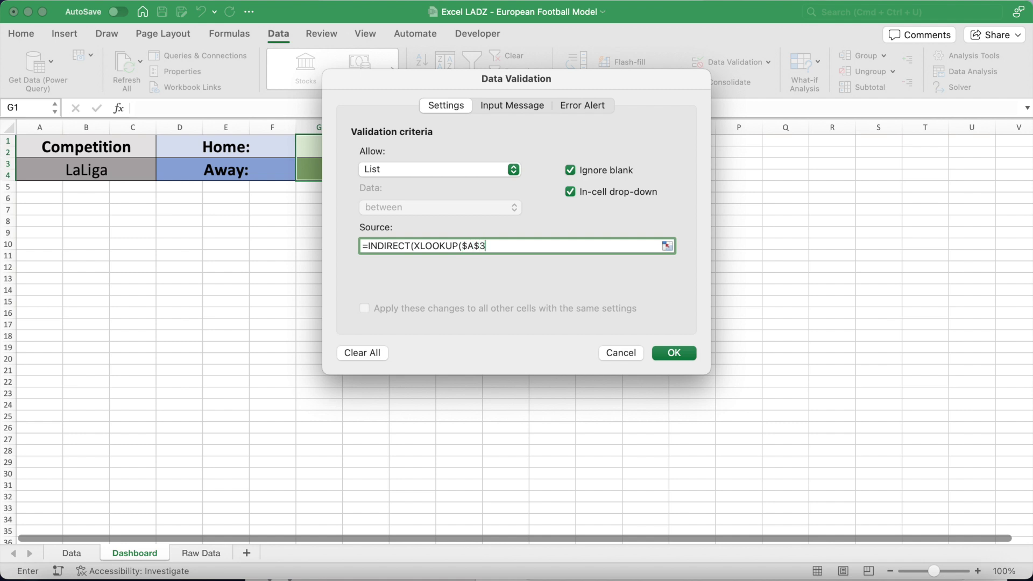
text(,competition,competition_code)
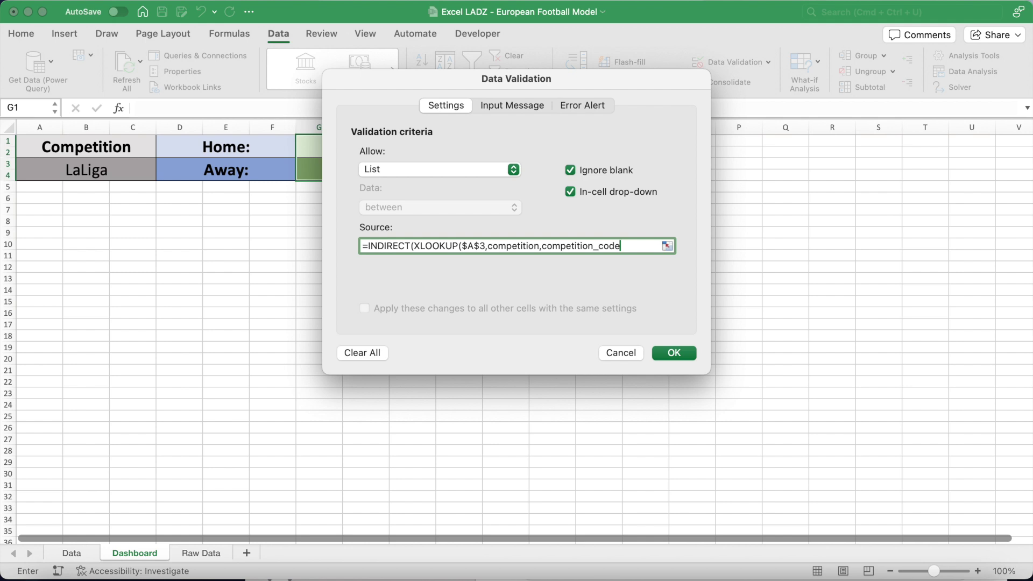
text()&"_table)
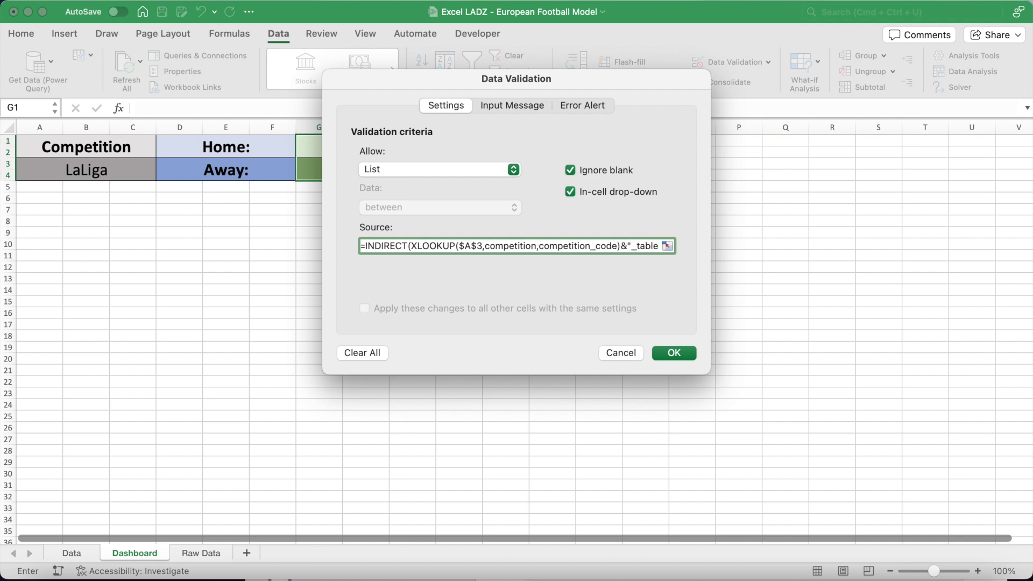
text([Team)
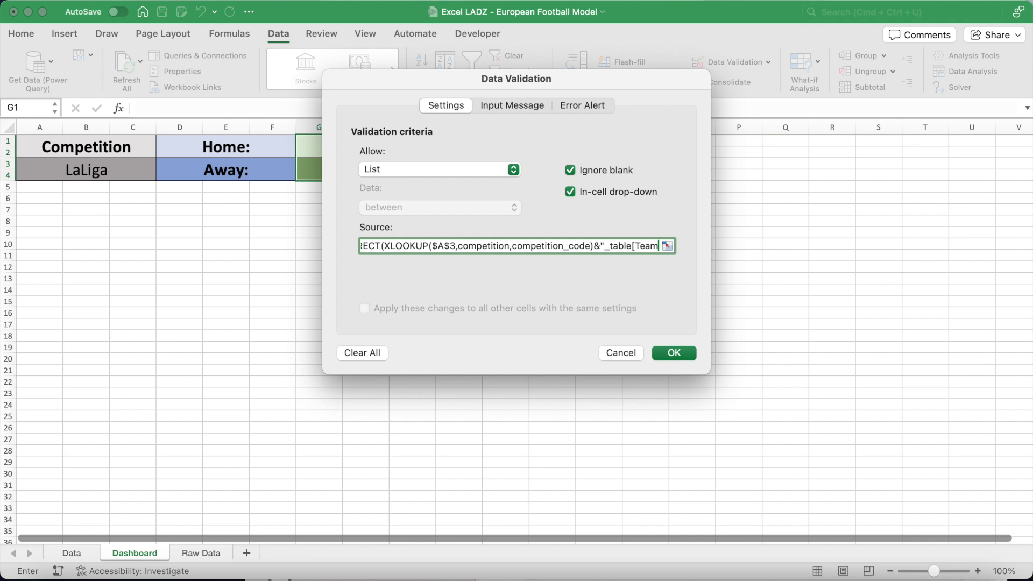
text(])
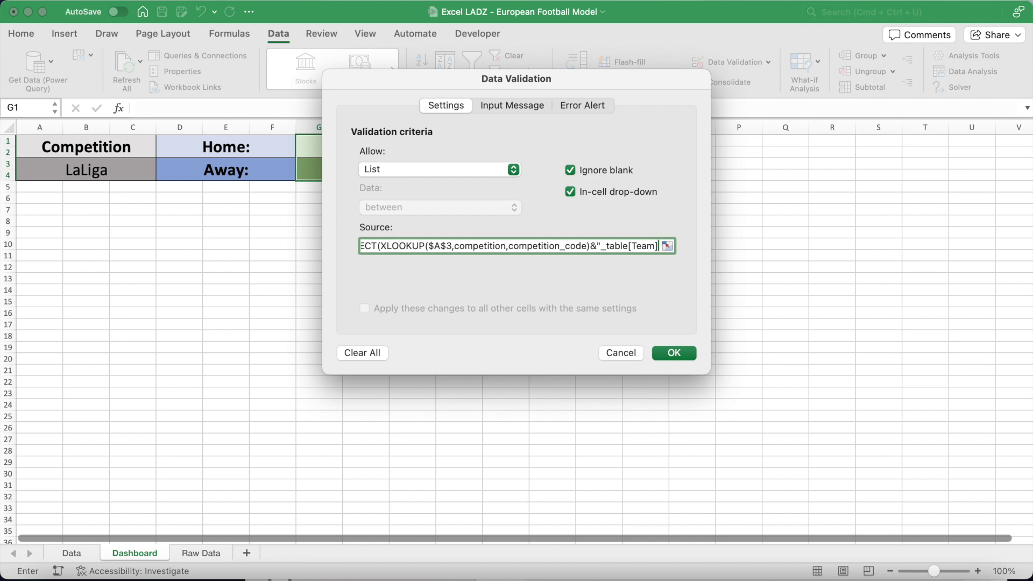
text("))
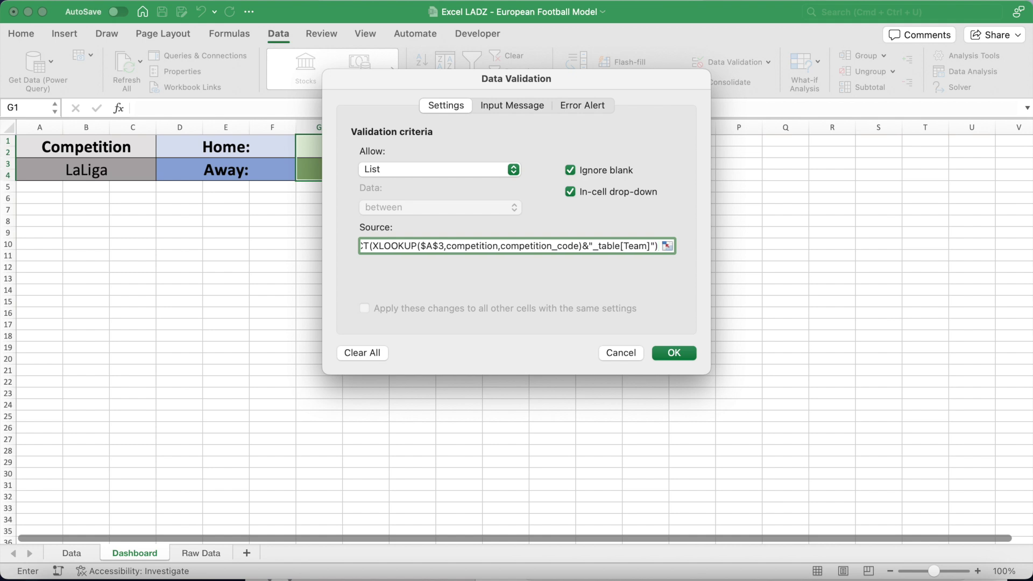
click(669, 352)
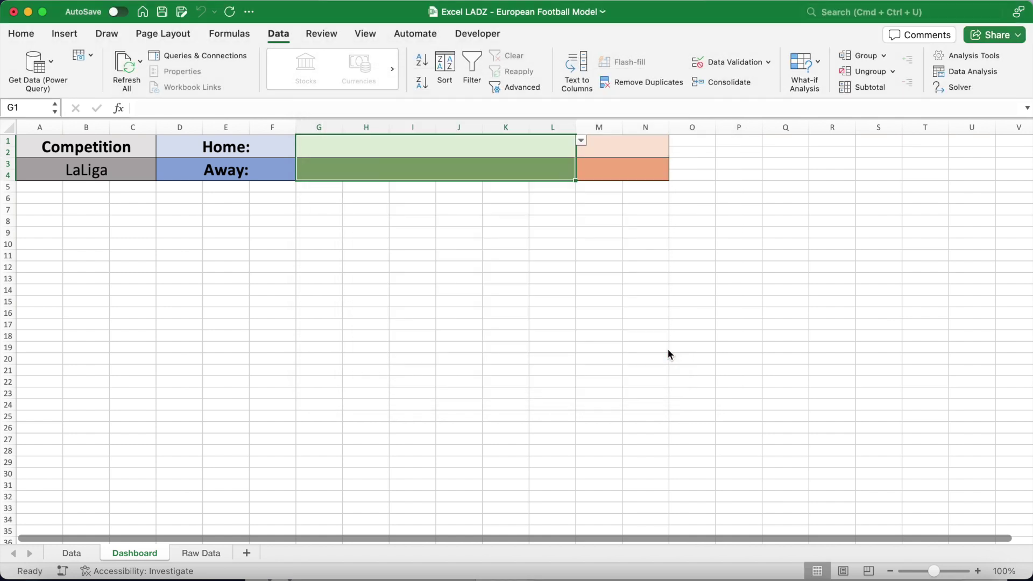
Test the team lists by choosing Barcelona as the home team and Almería as the away team.
click(544, 144)
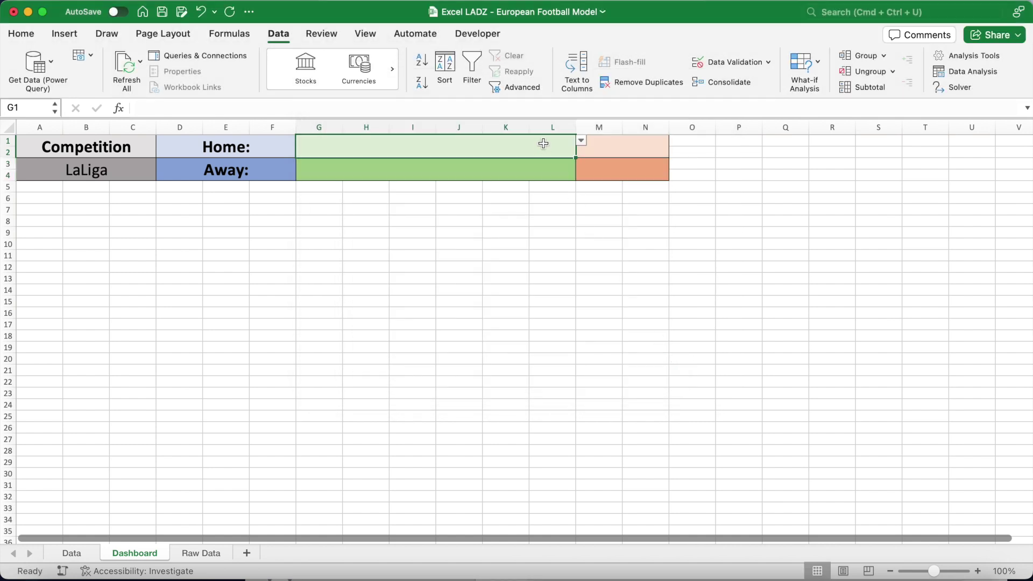
click(582, 141)
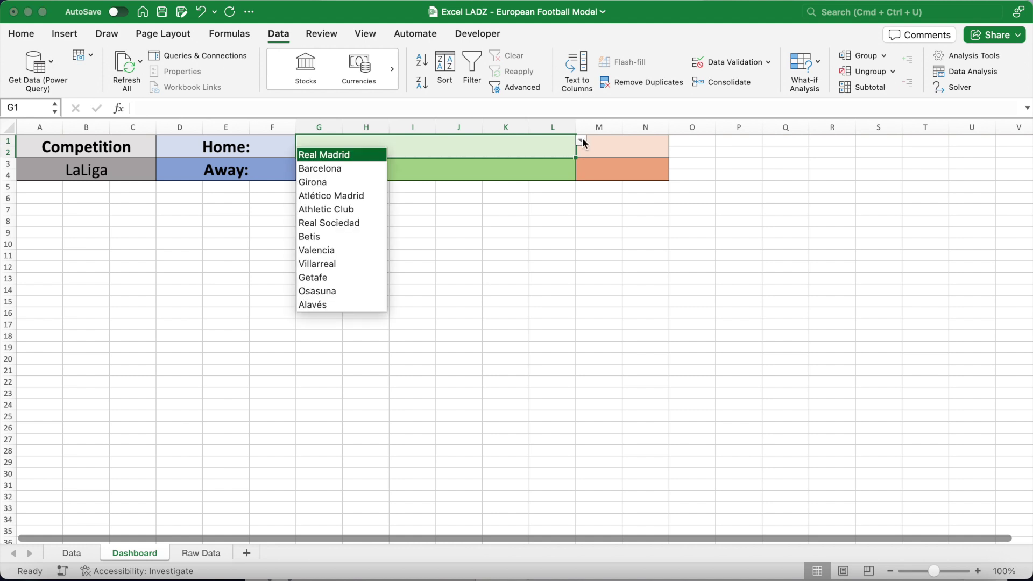
click(365, 169)
click(448, 171)
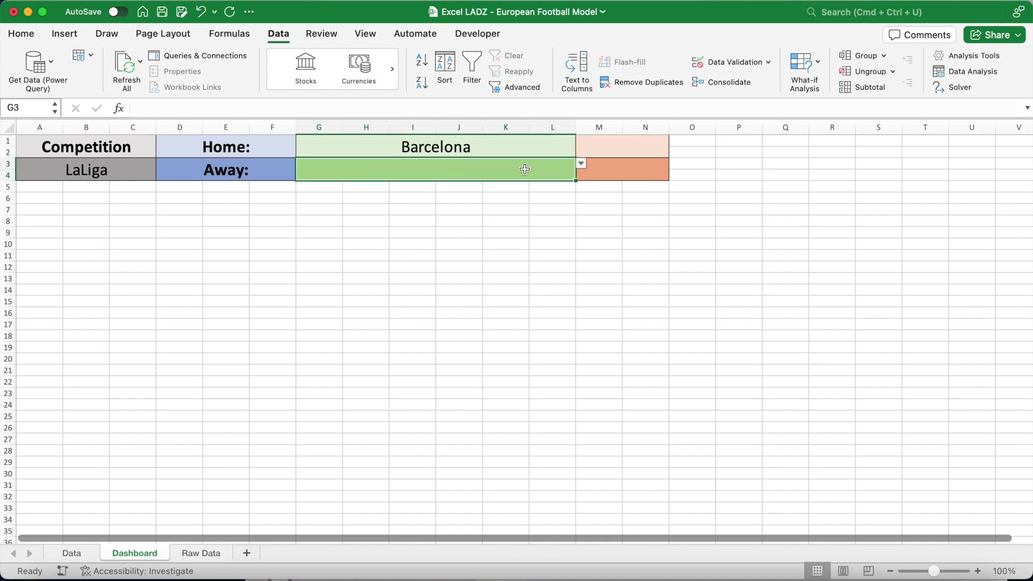
click(582, 164)
scroll(346, 245, down, 4)
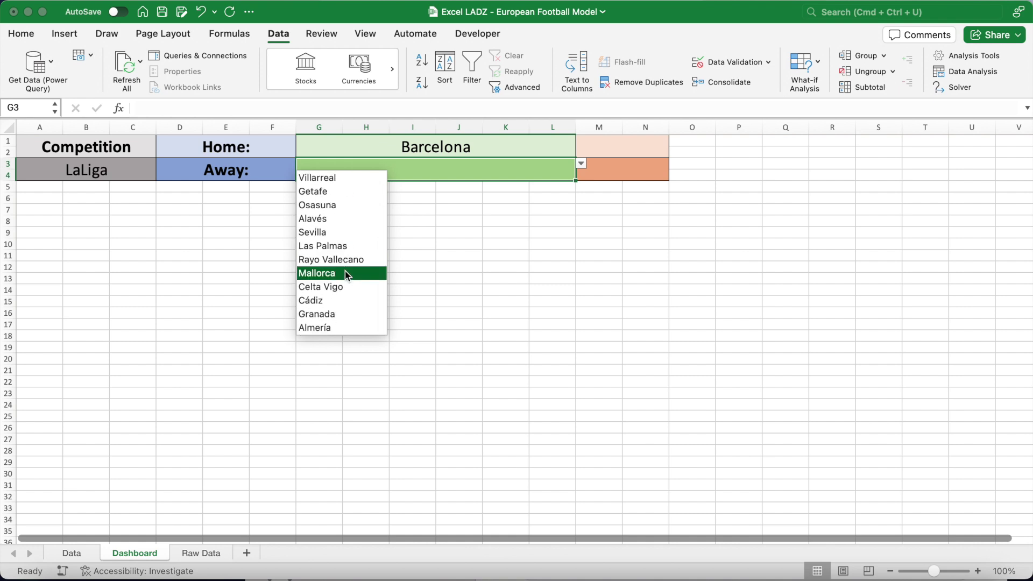
click(345, 326)
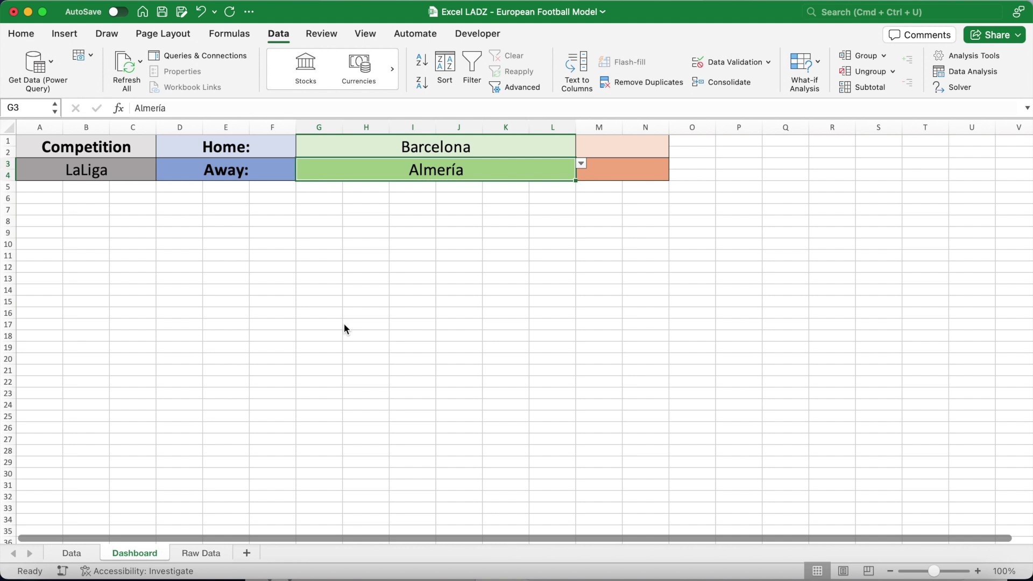
Switch the competition to EPL and choose Liverpool as the home team.
click(137, 170)
click(162, 165)
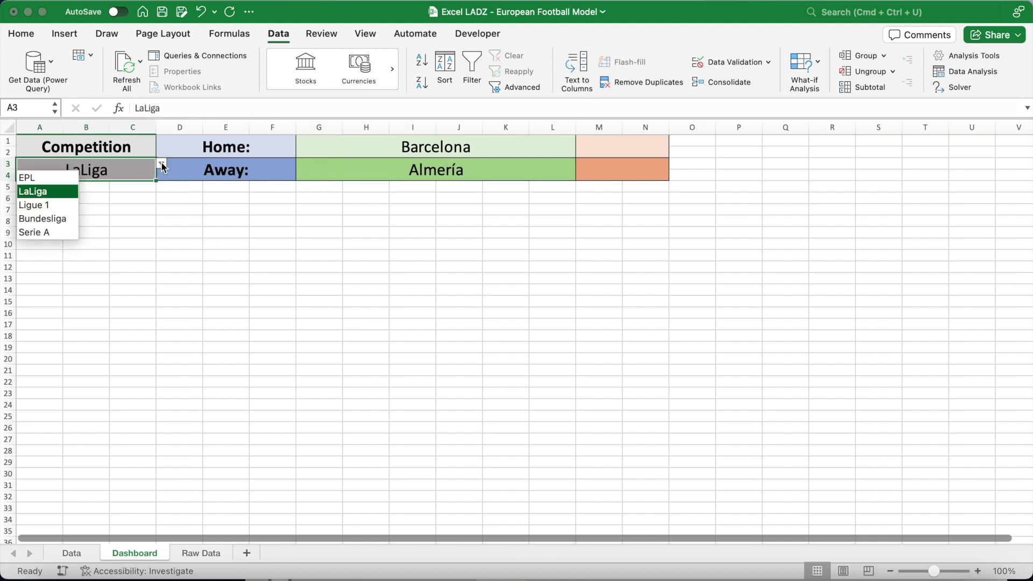
click(51, 182)
click(397, 150)
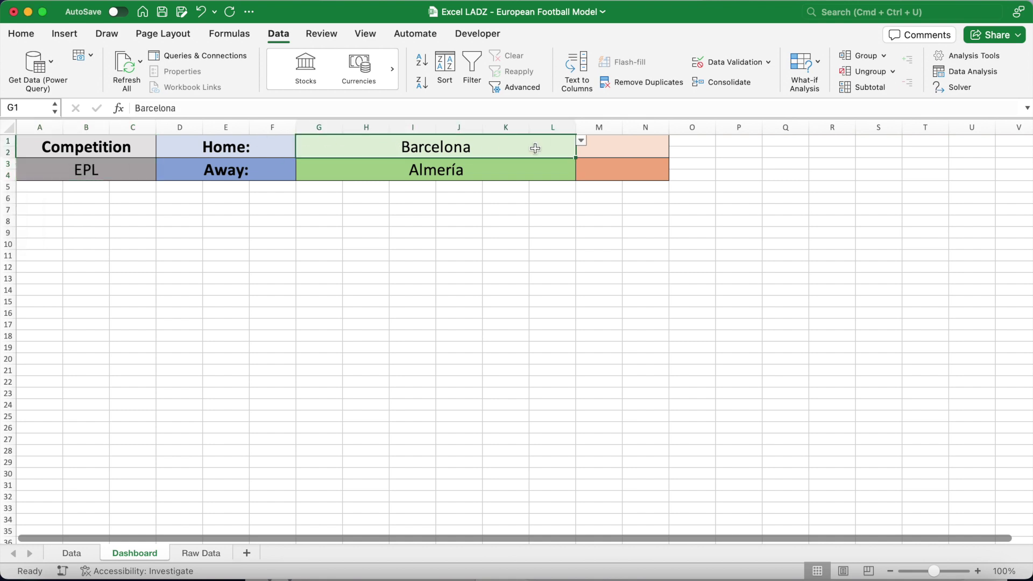
click(583, 143)
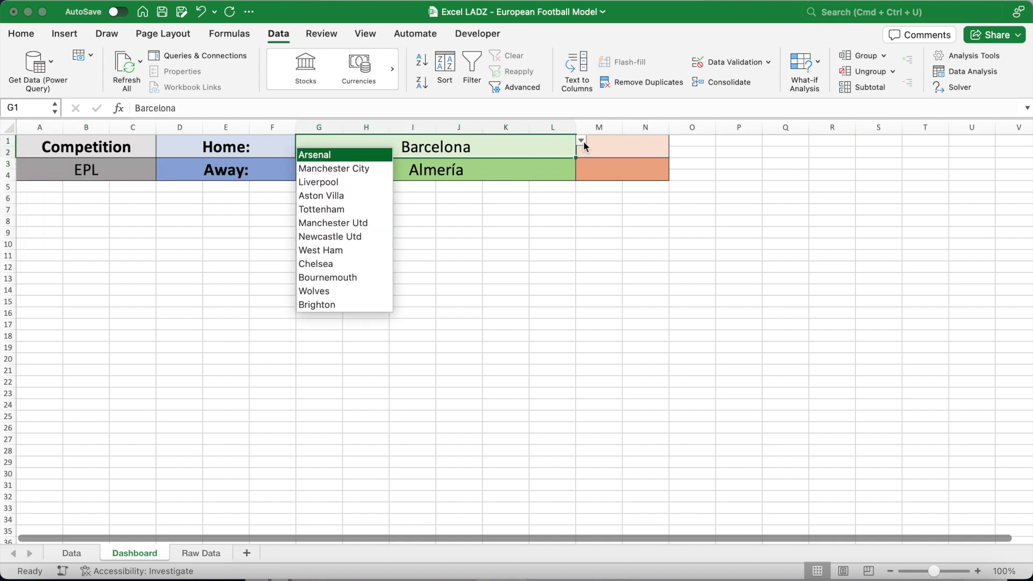
click(363, 182)
Choose Everton as the away team and save the workbook.
click(372, 170)
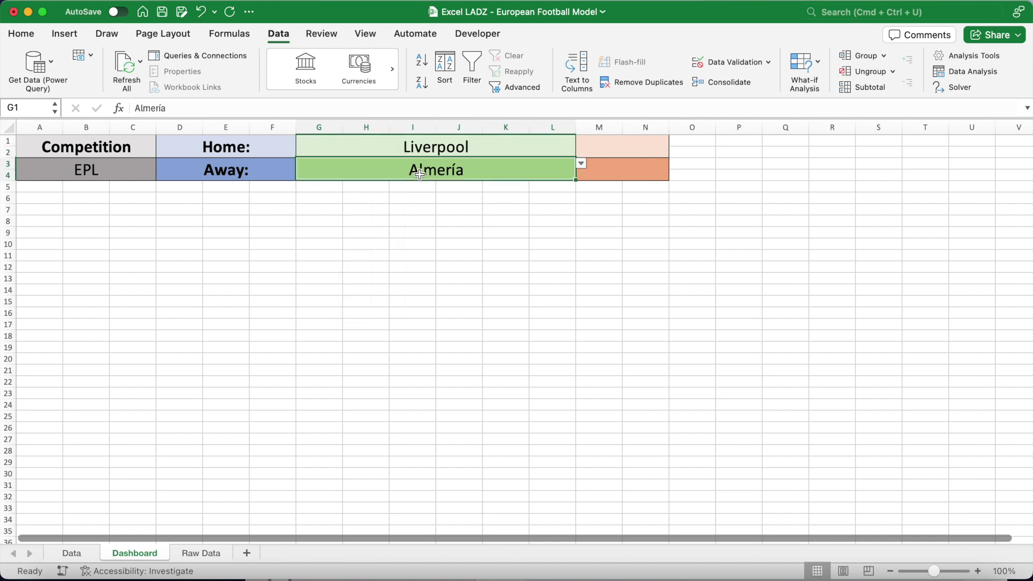
click(582, 165)
scroll(357, 274, down, 3)
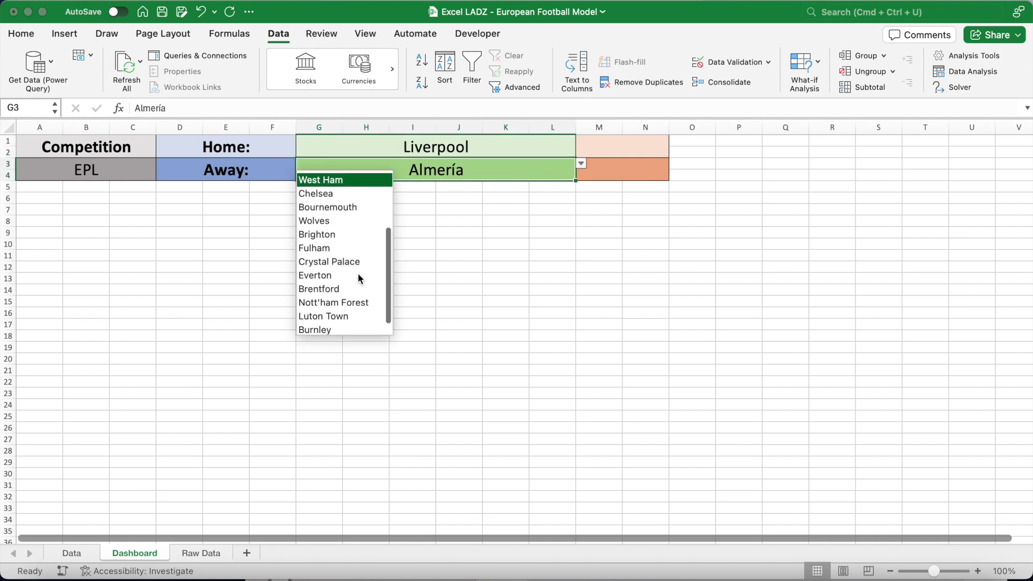
click(355, 276)
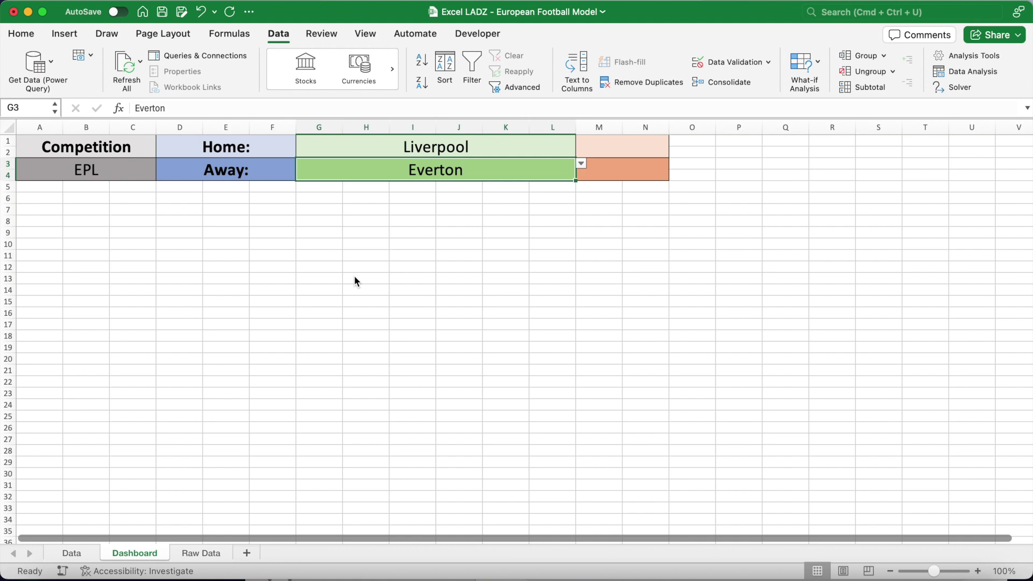
click(599, 147)
key(super+s)
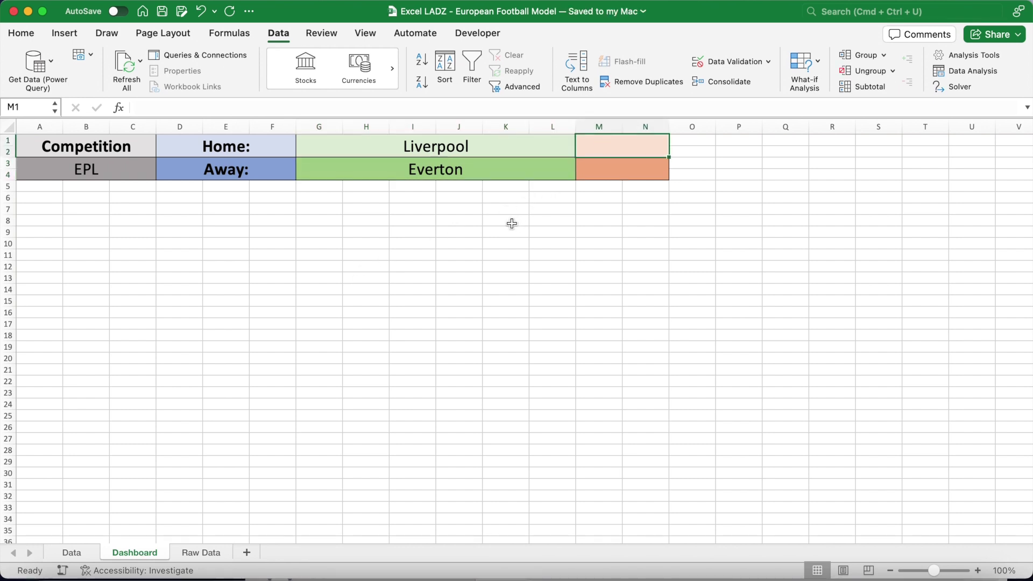
Start a LET formula in M1 beside the home team, defining code as XLOOKUP($A$3,competition,competition_code).
drag(473, 118, 472, 169)
click(293, 116)
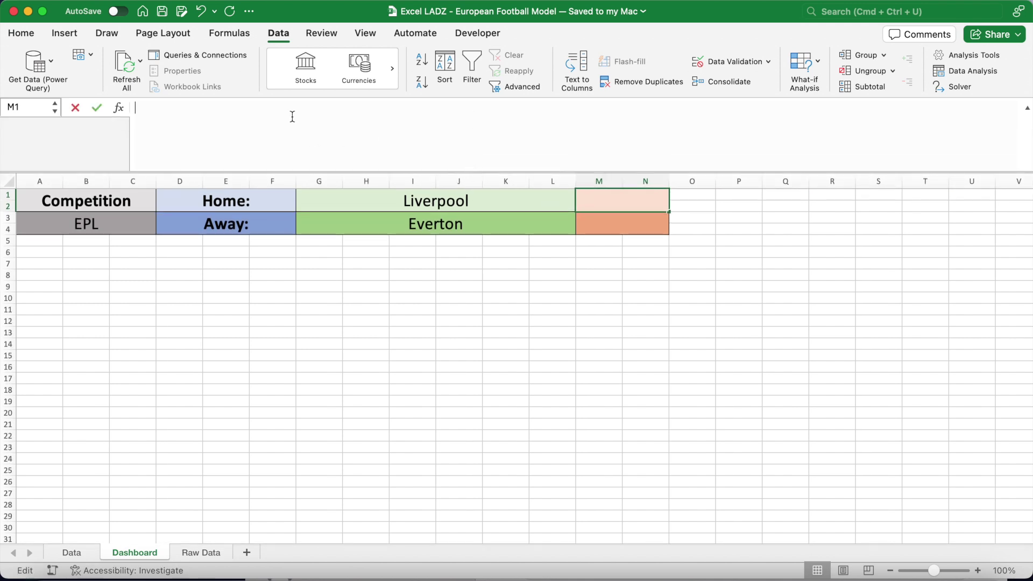
text(=)
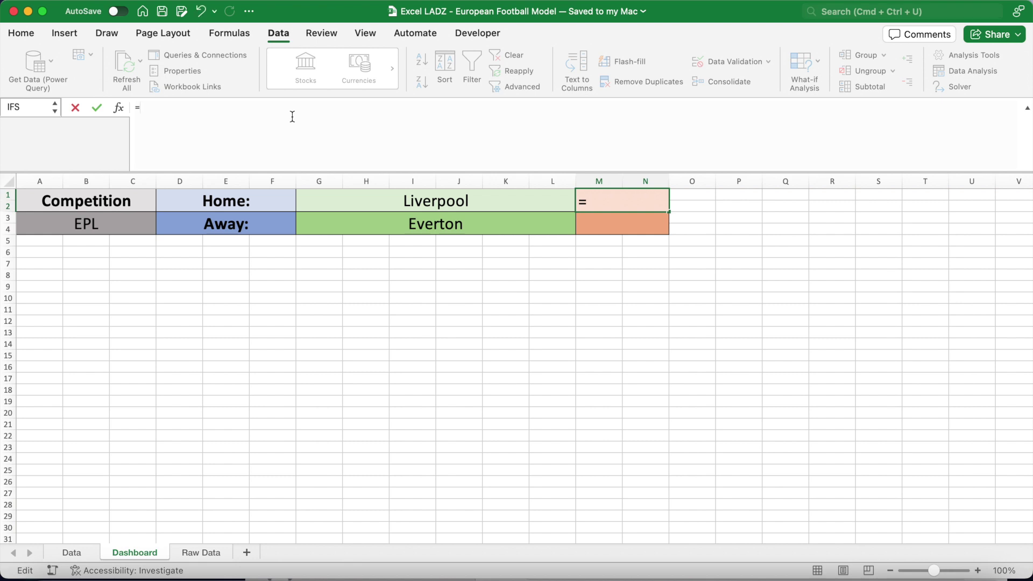
text(LET()
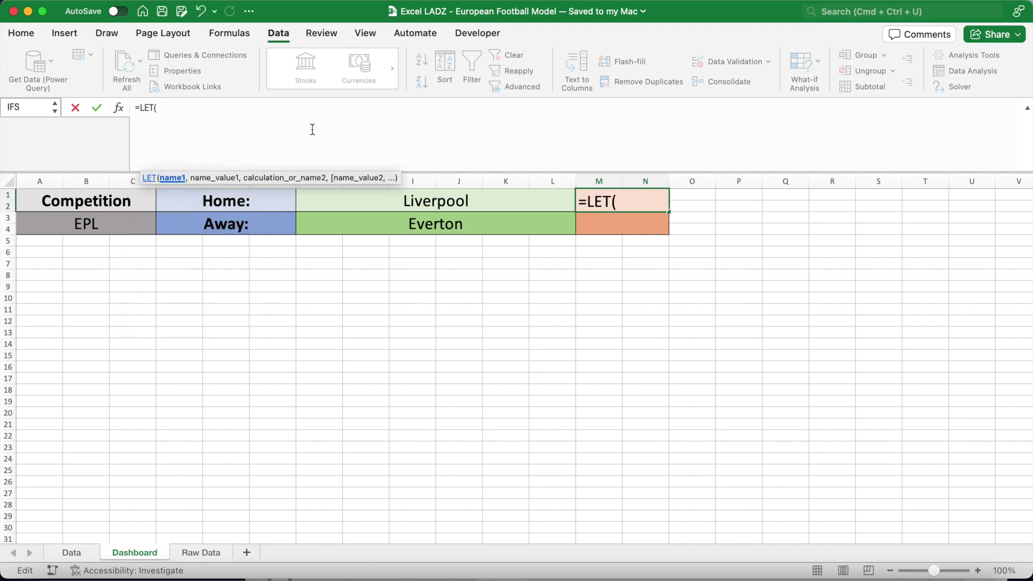
text(code,)
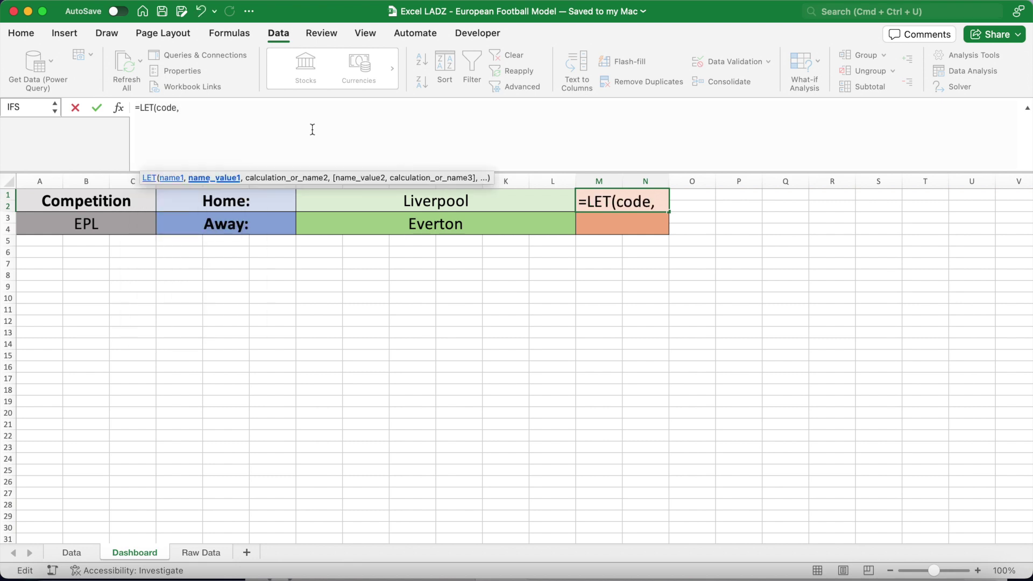
text(XLOOKUP()
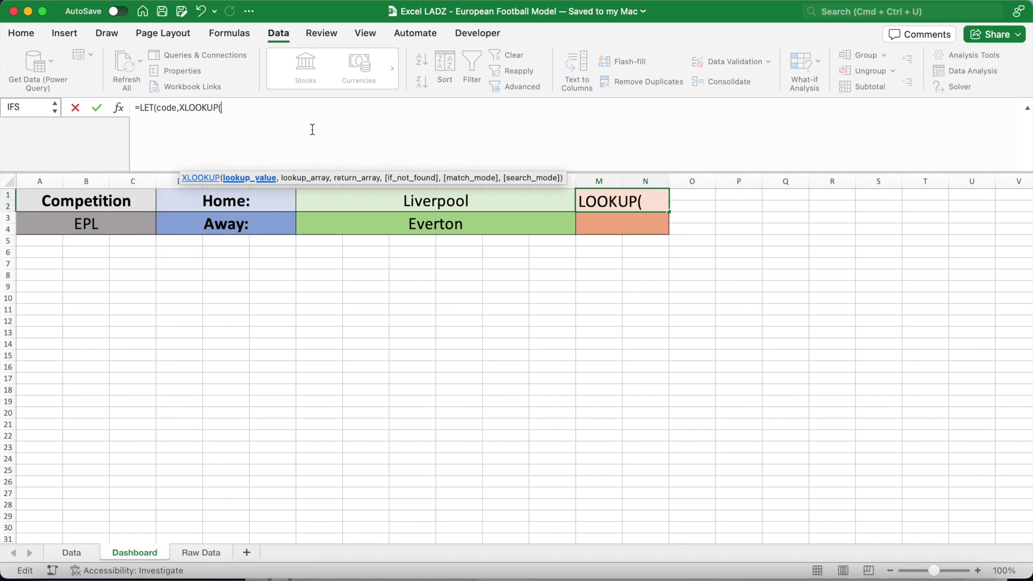
text($A$3)
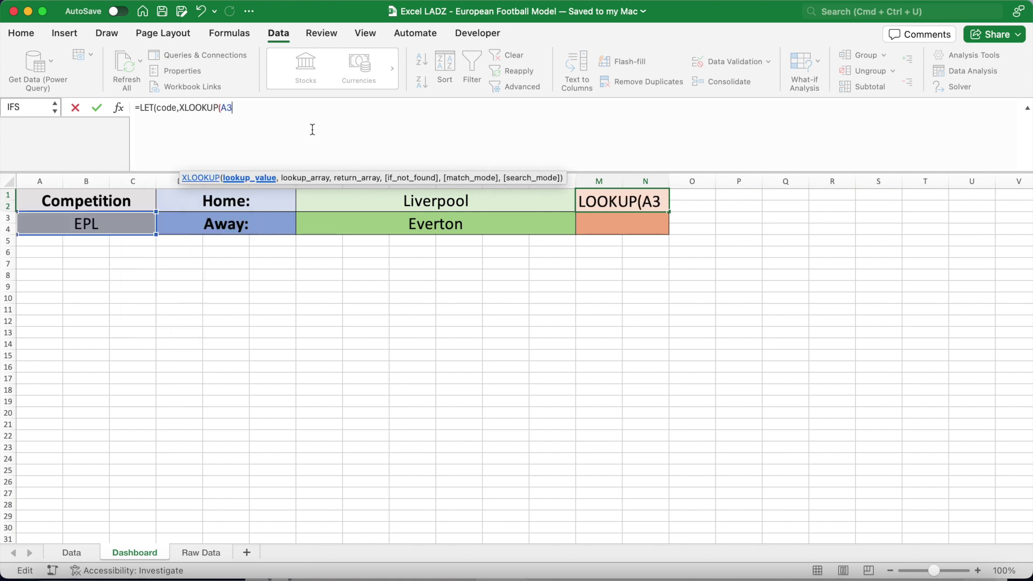
text(,)
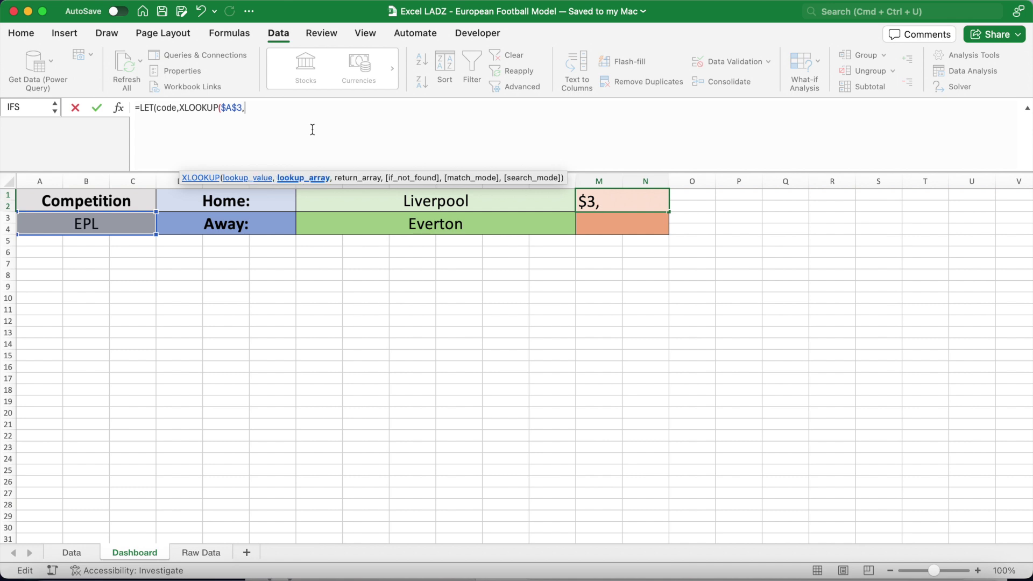
text(competition,competition)
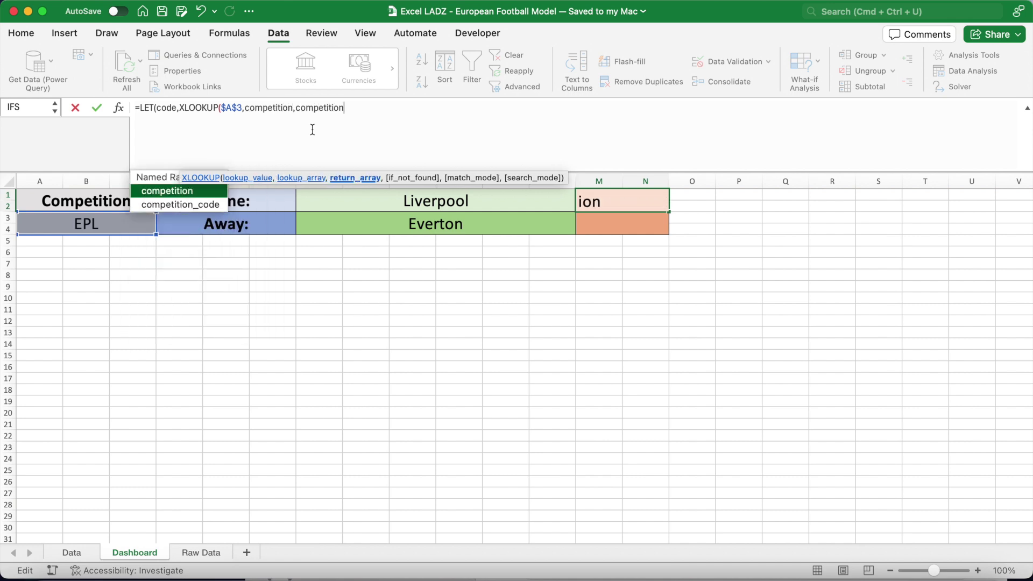
text(_code),)
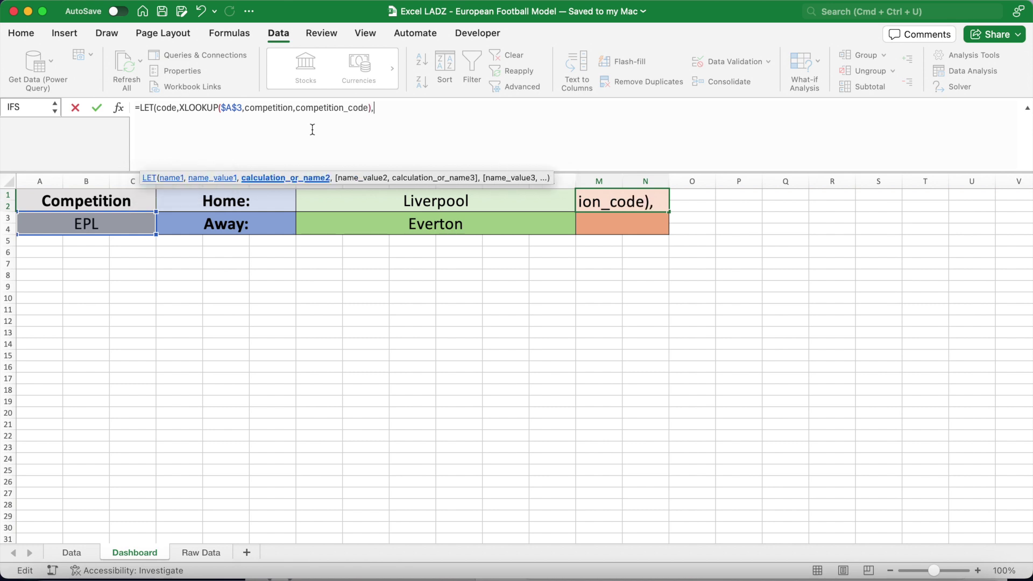
Add the variable competition_table to the LET formula, defined as INDIRECT(code&"_table").
text(competition_)
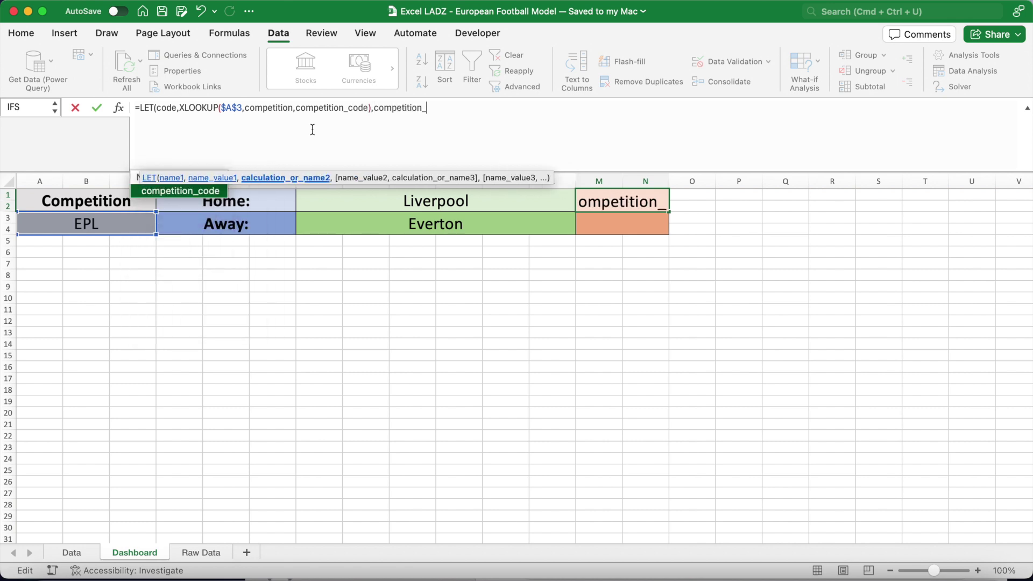
text(table,)
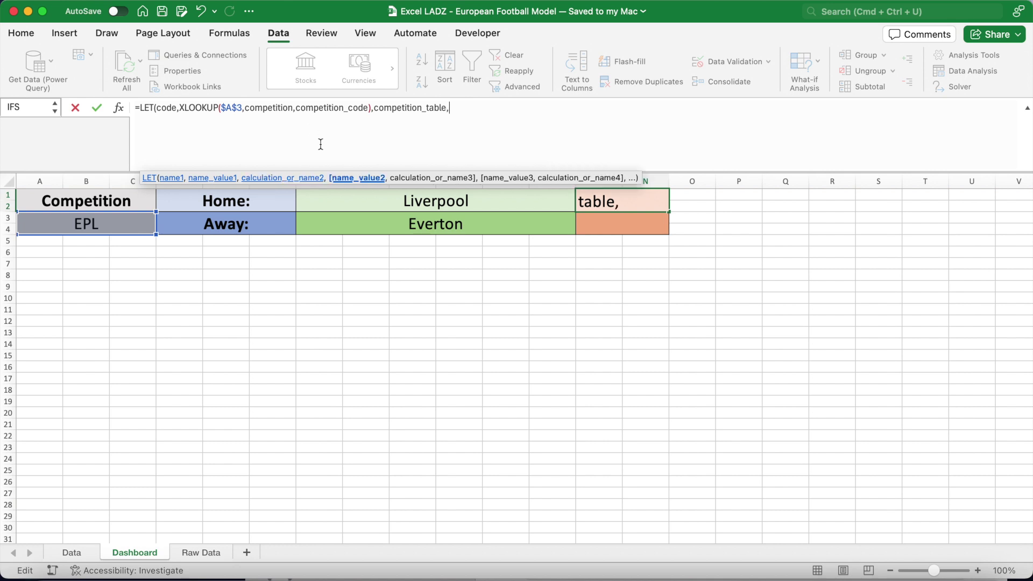
text(INDIRECT)
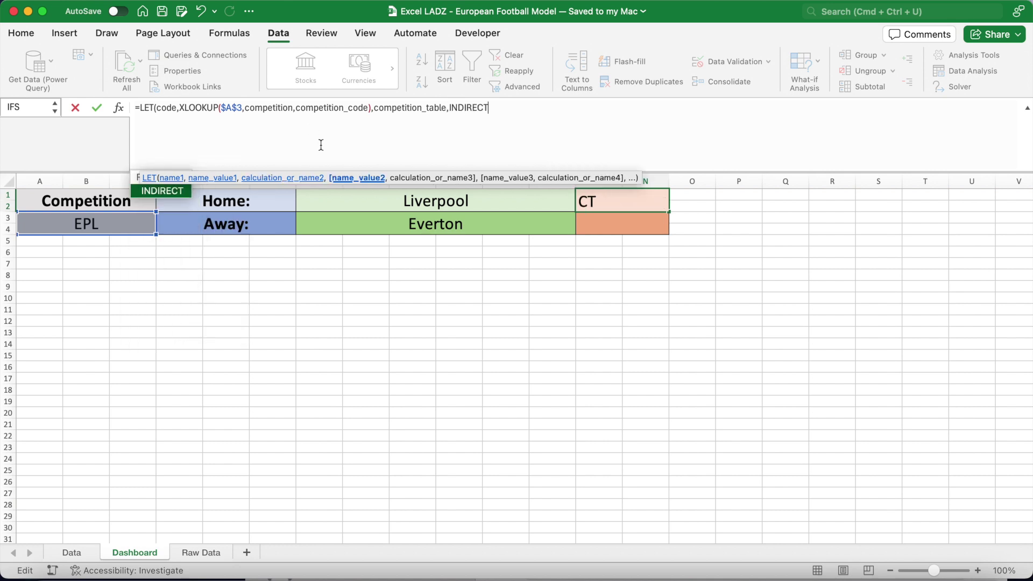
text((code&)
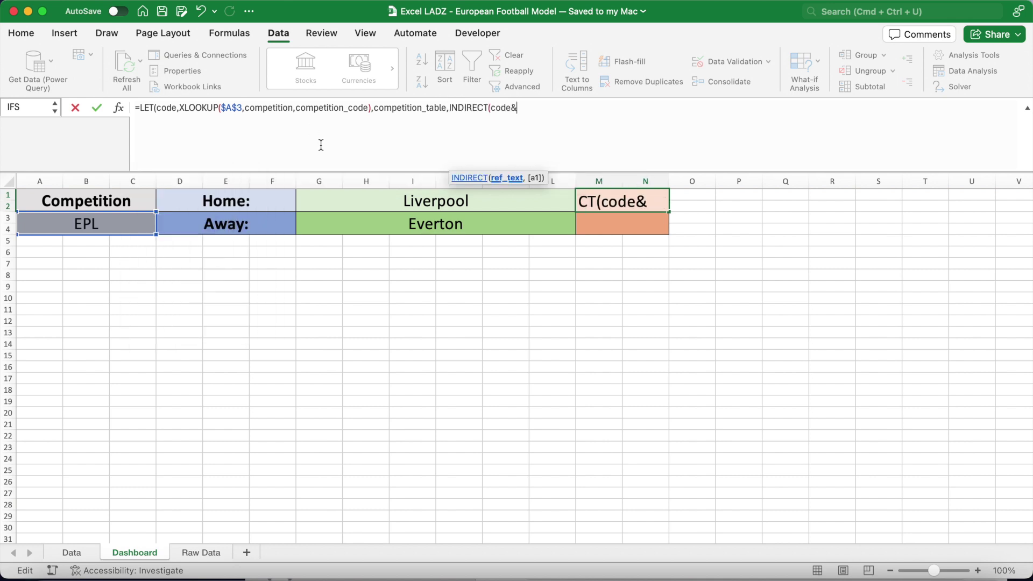
text("_table")
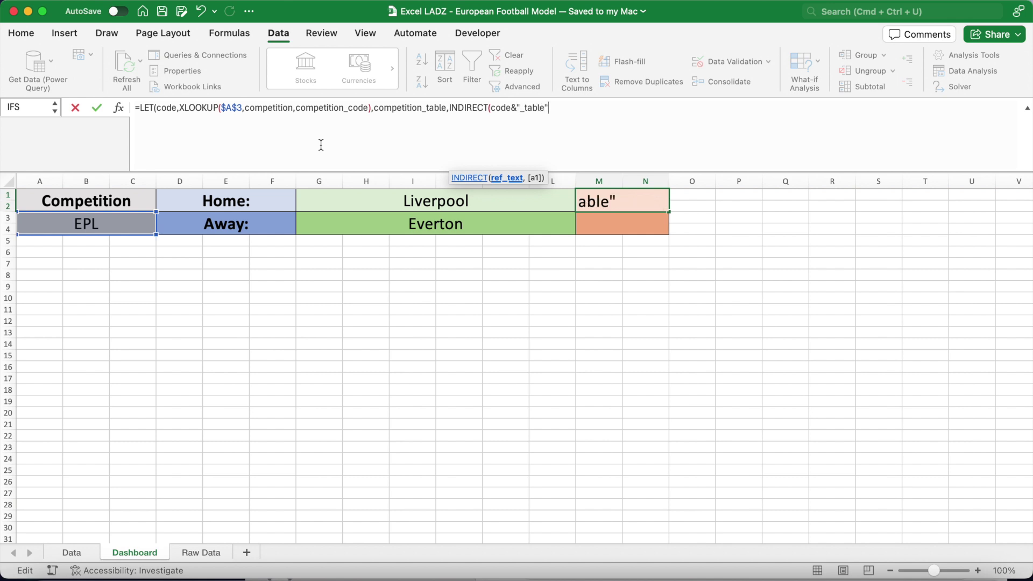
text())
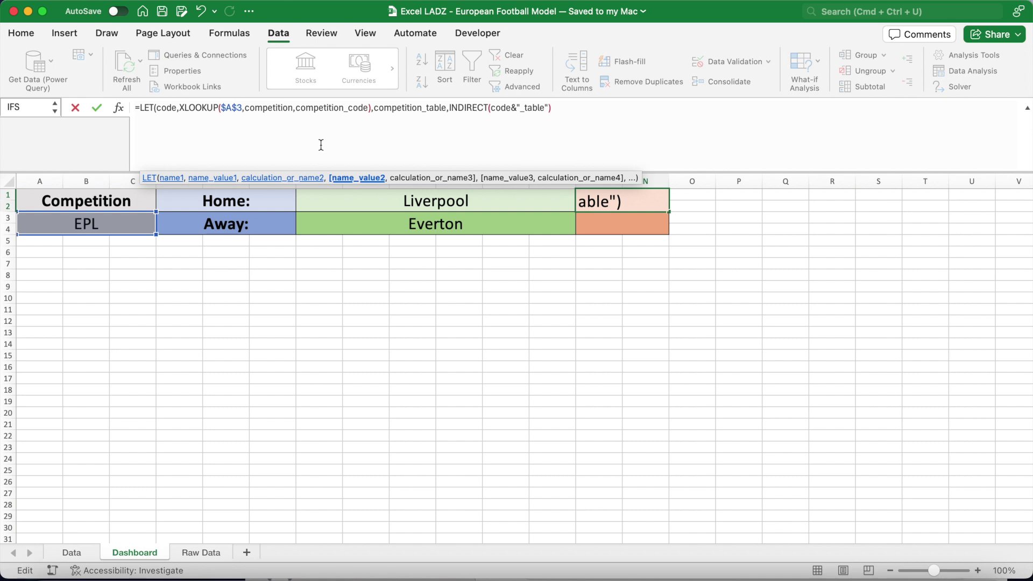
text(,)
Add the variable goal_average to the LET formula, defined as INDIRECT(code&"_average_goals").
text(goal)
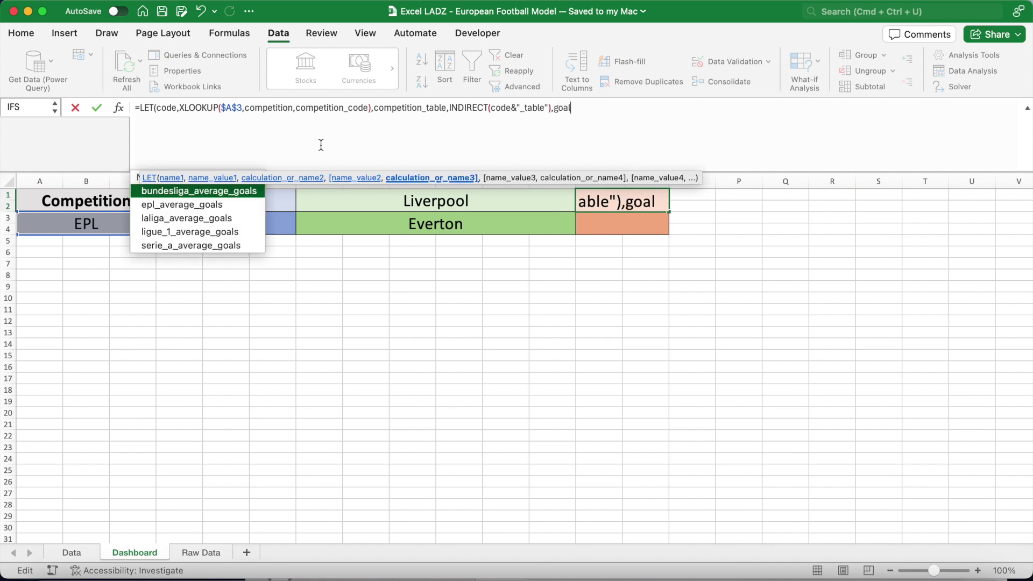
text(_average)
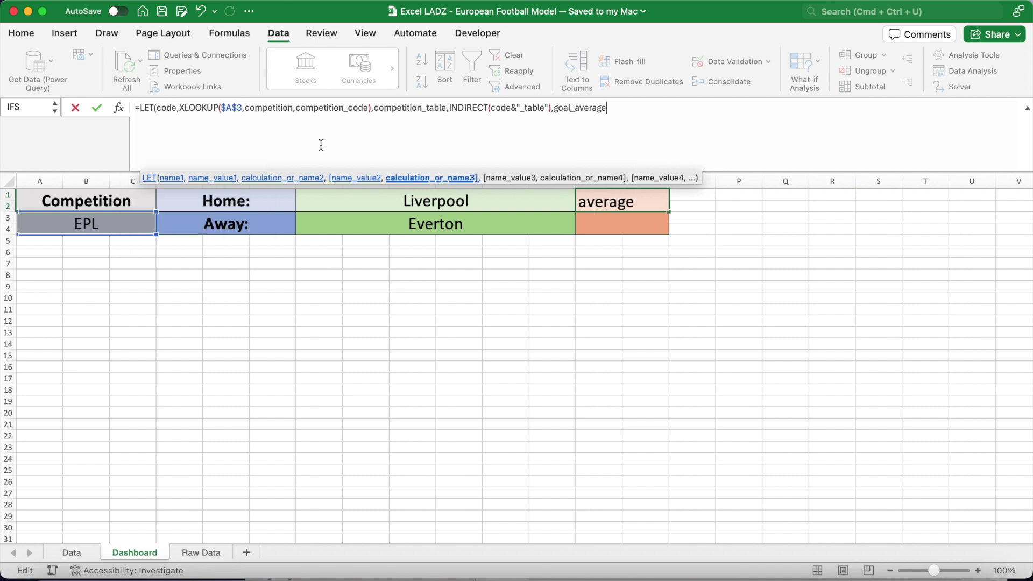
text(,INDIRECT()
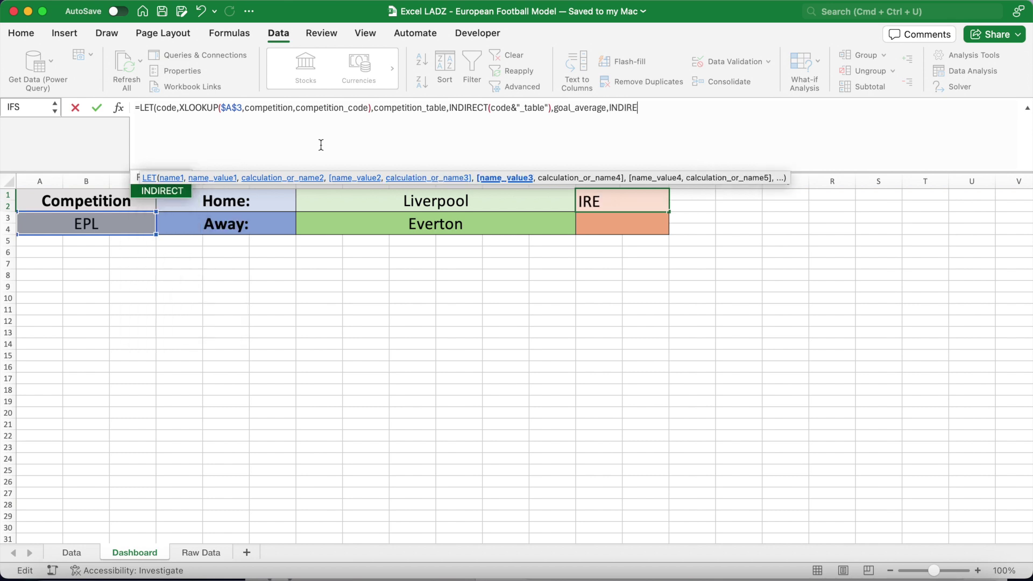
text(code)
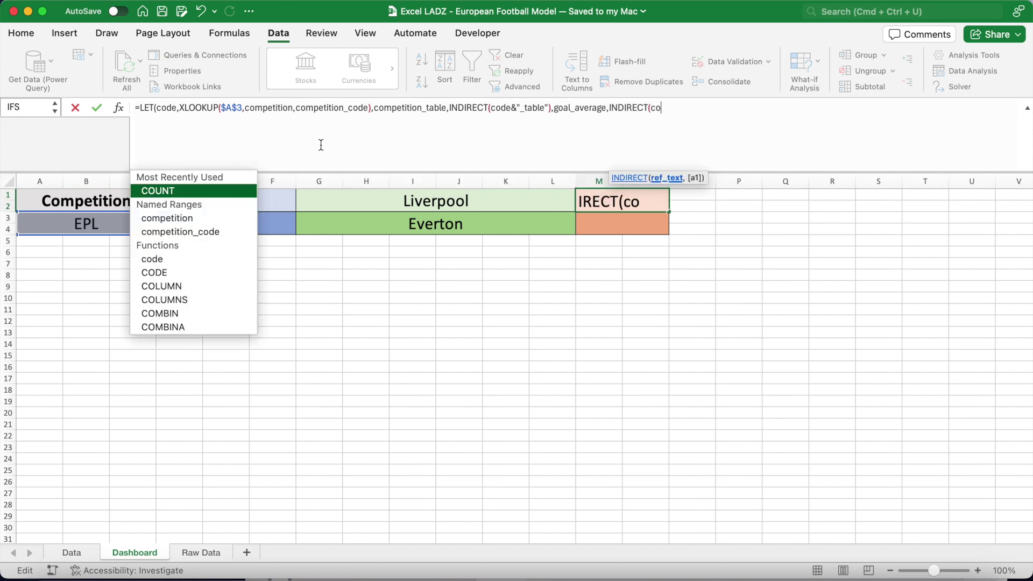
text(&"_)
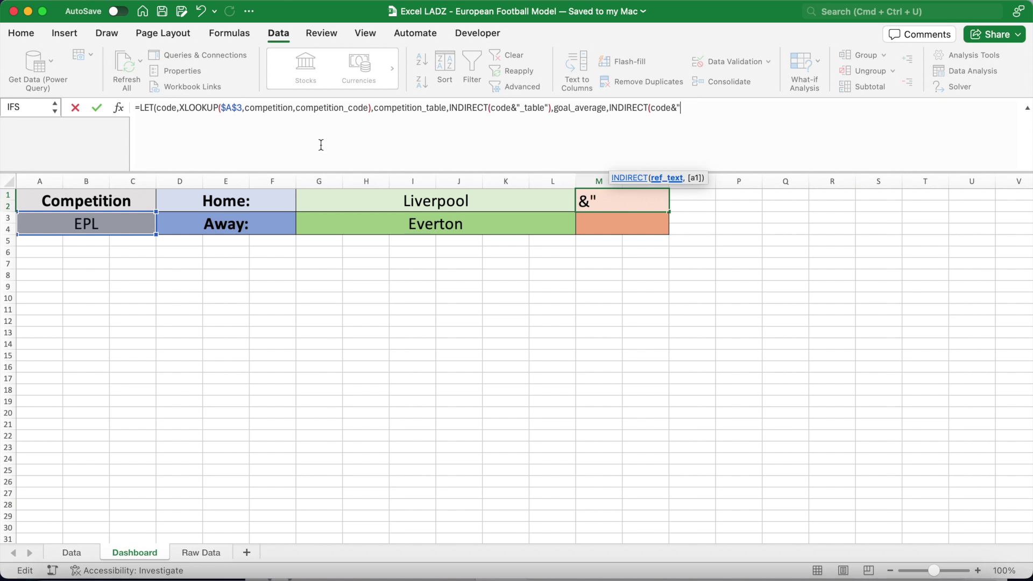
text(average_goals"),team)
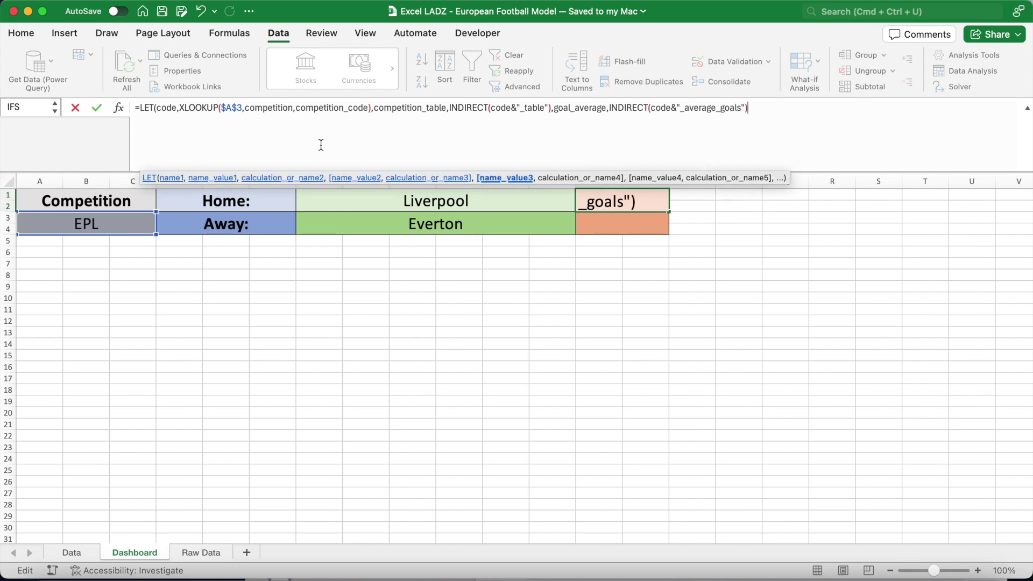
Define the variable team in the LET formula as CHOOSECOLS(competition_table,3).
text(,)
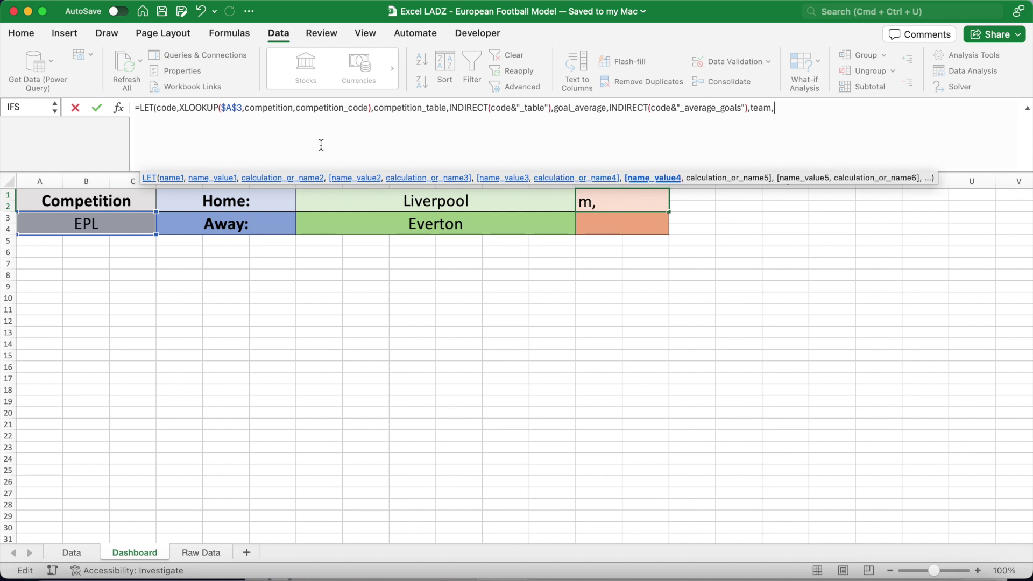
text(CHOOSECOLS()
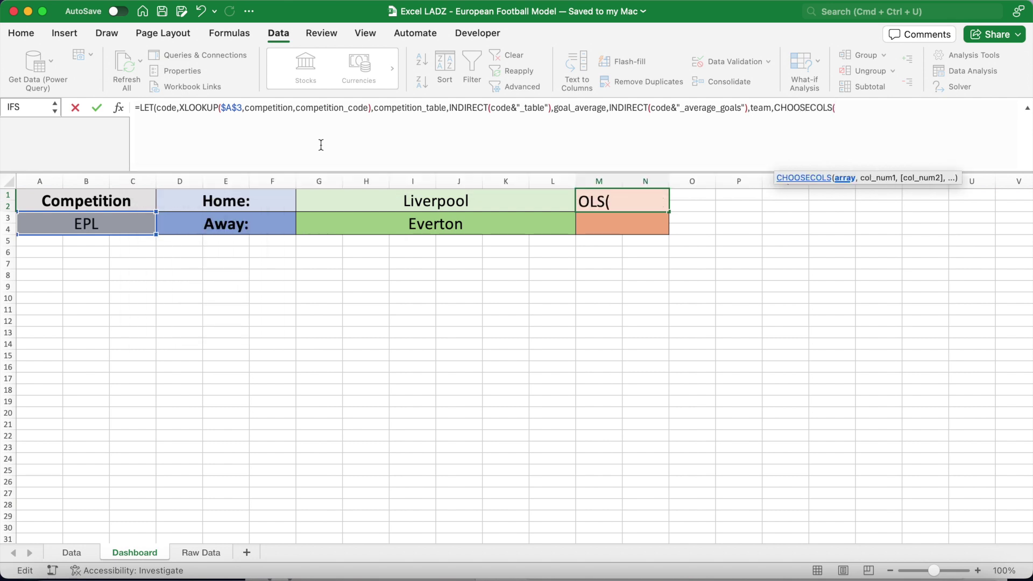
text(compe)
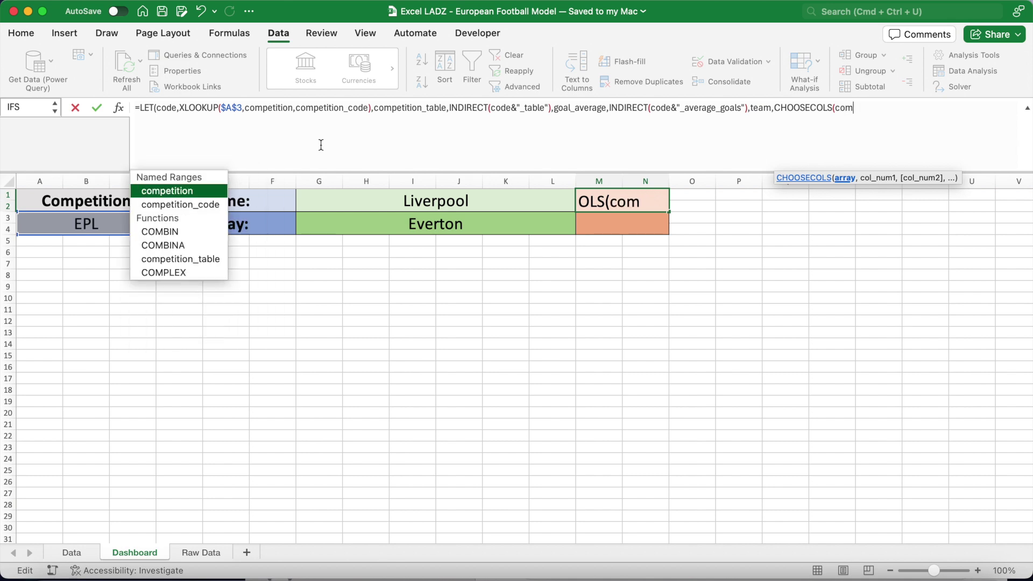
text(tition_tab)
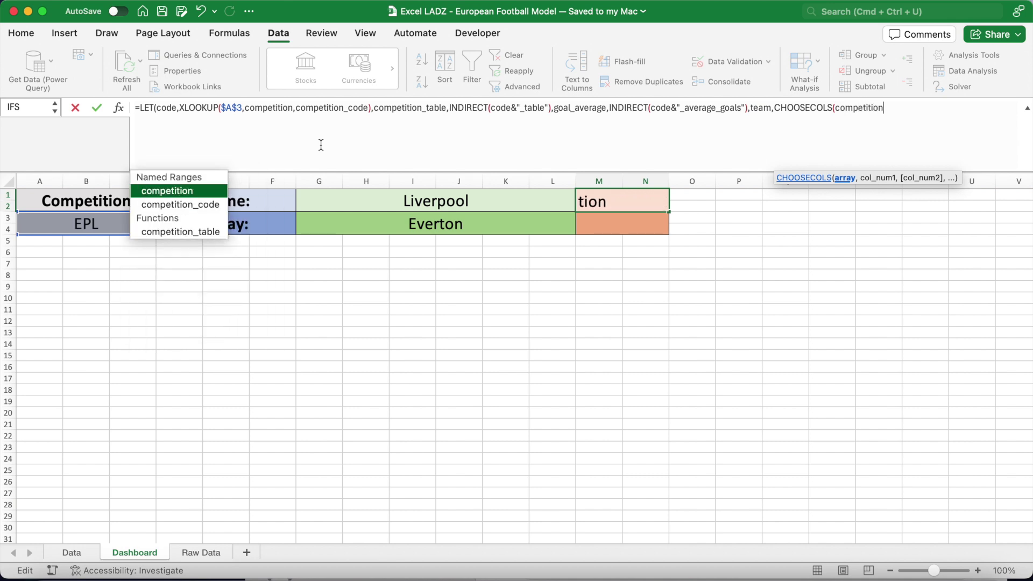
text(le,3),m)
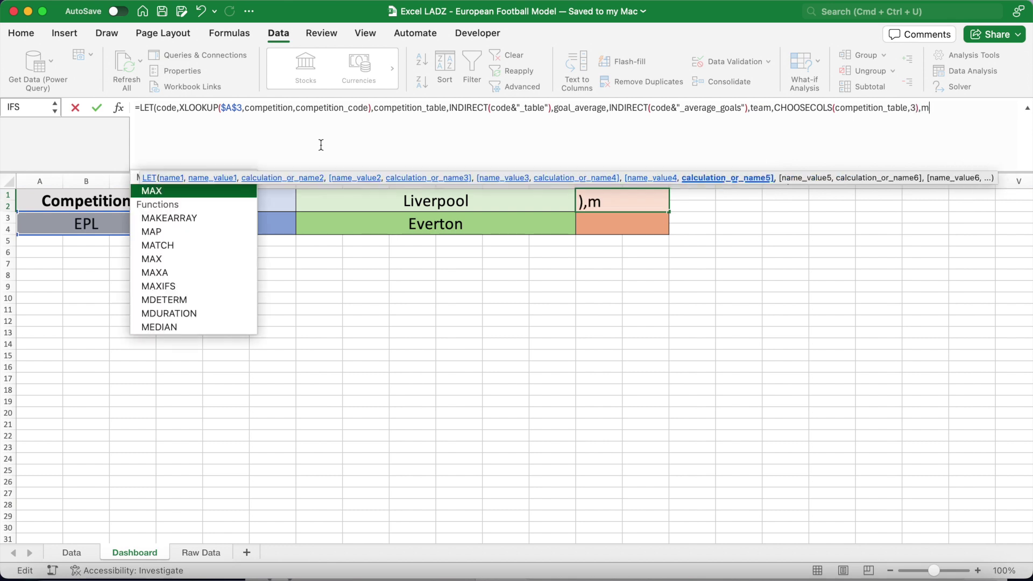
Define the variable mp in the LET formula as CHOOSECOLS(competition_table,4).
text(p,C)
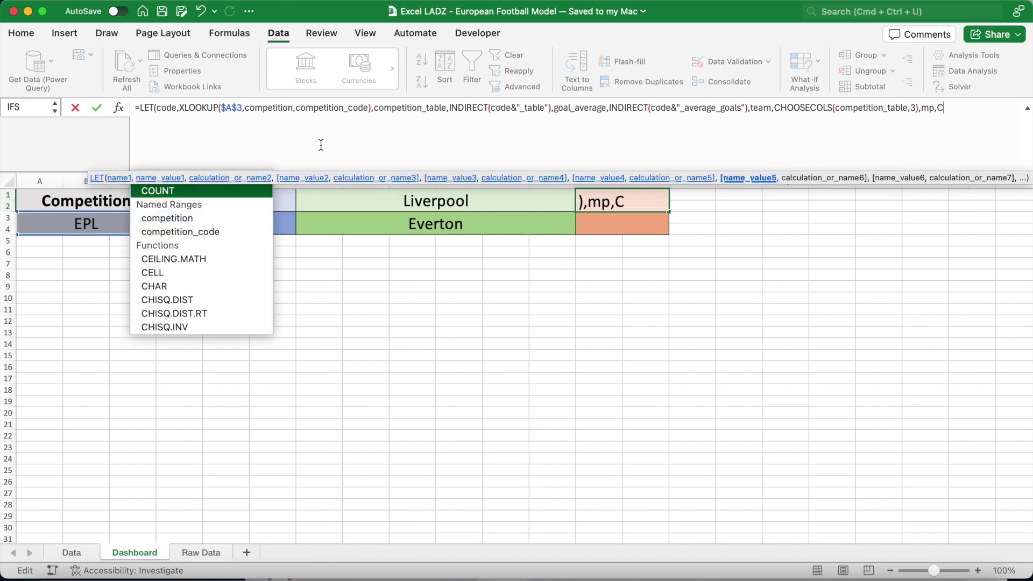
text(HOOSECOLS()
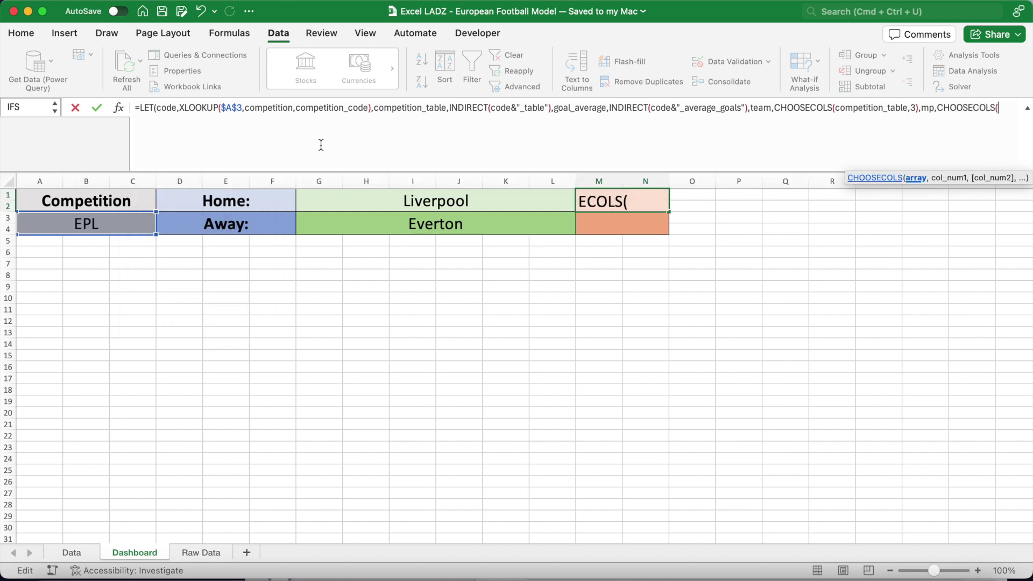
text(competition)
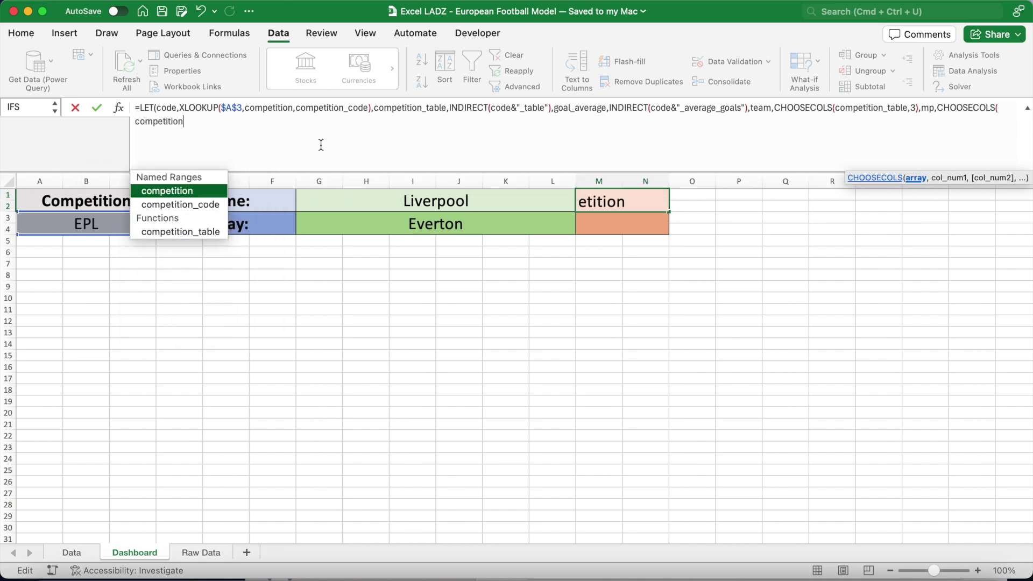
text(_table)
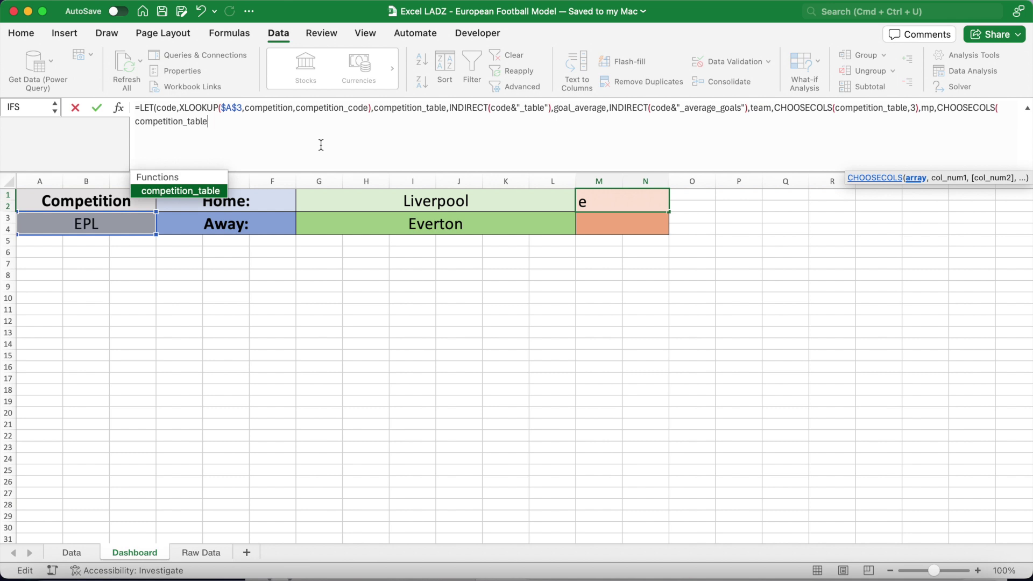
text(,)
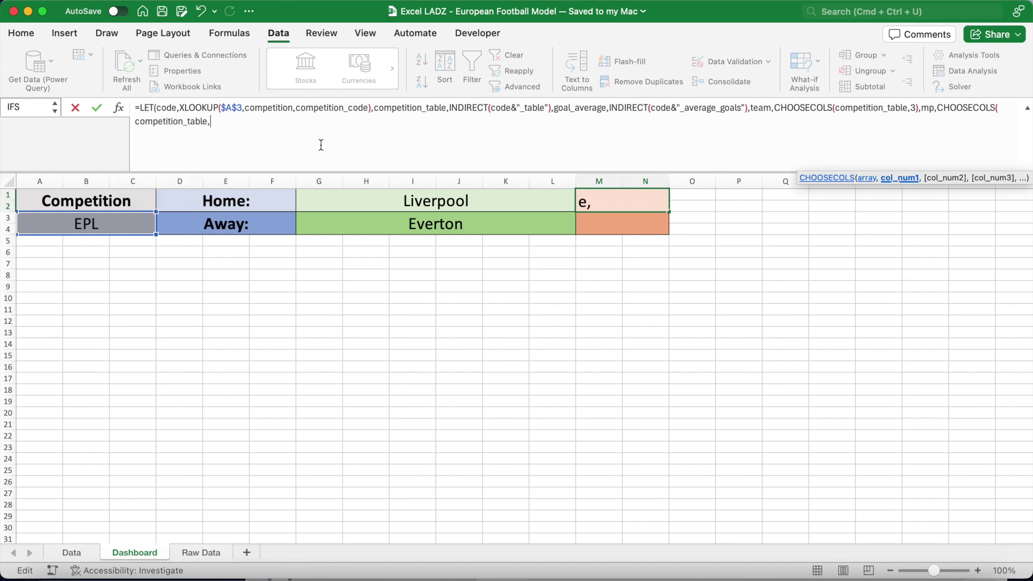
text(4)
text())
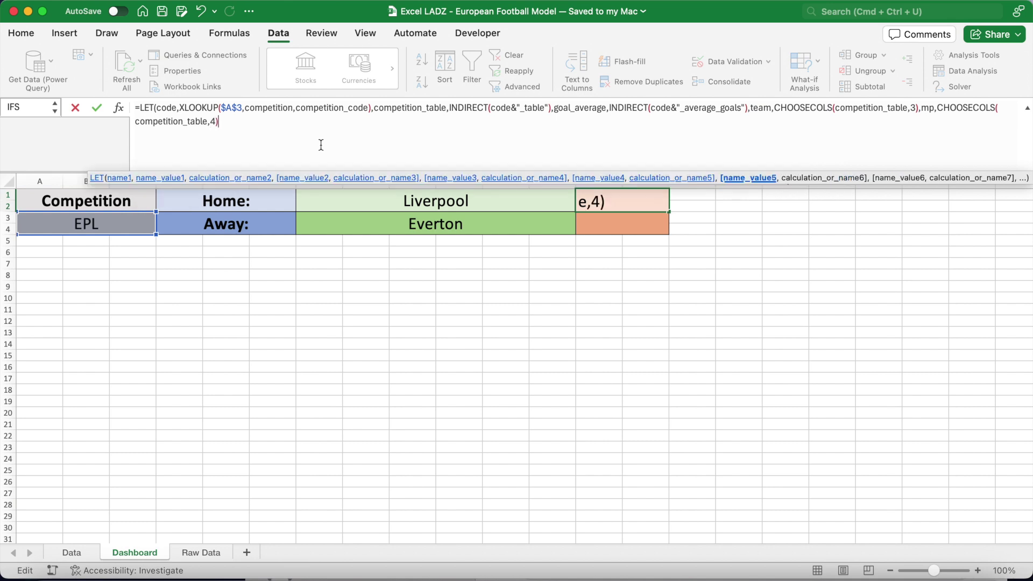
text(,)
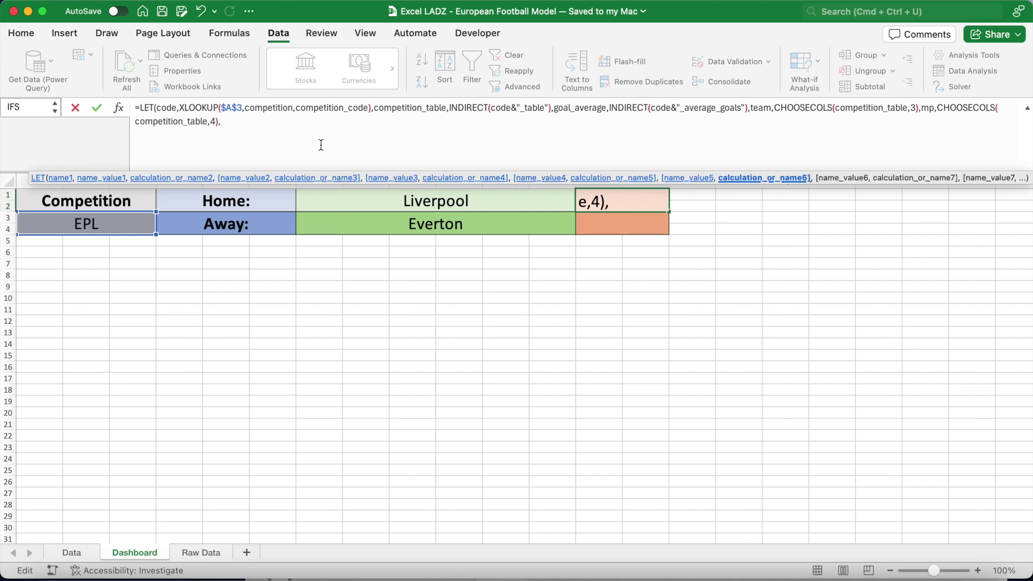
Define the variable gf in the LET formula as CHOOSECOLS(competition_table,8).
text(gf,CHO)
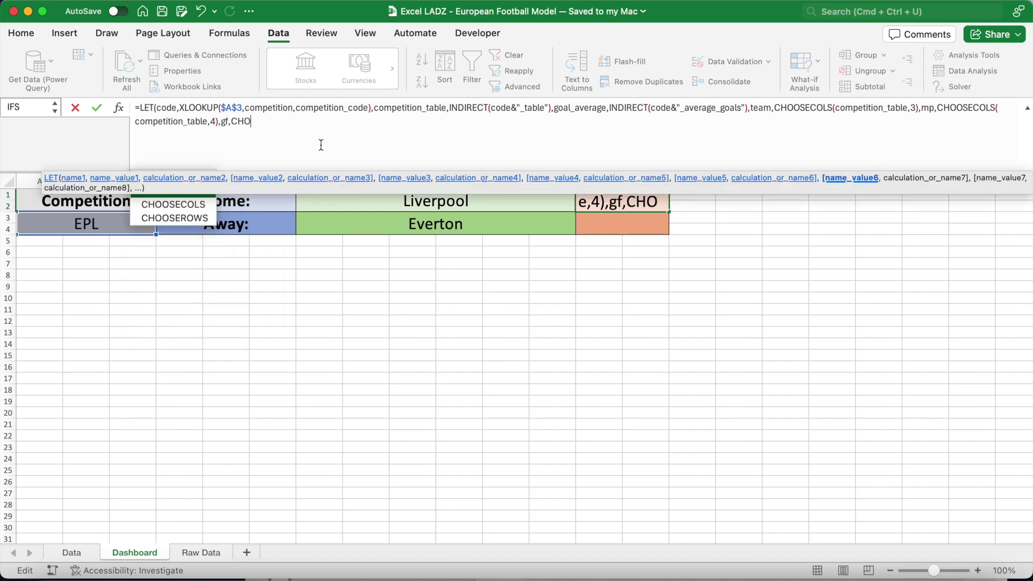
text(OSECOLS(co)
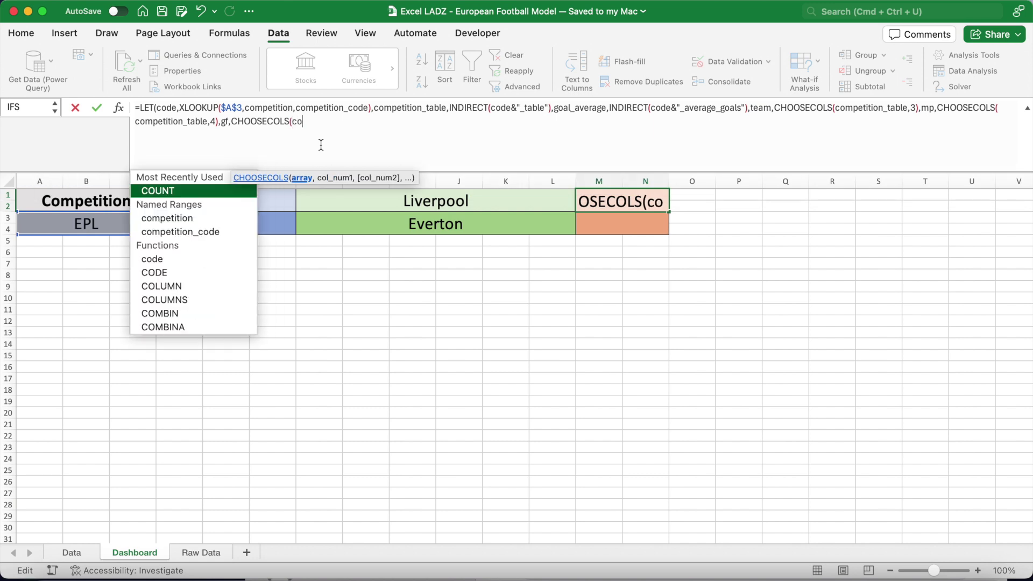
text(mpetition)
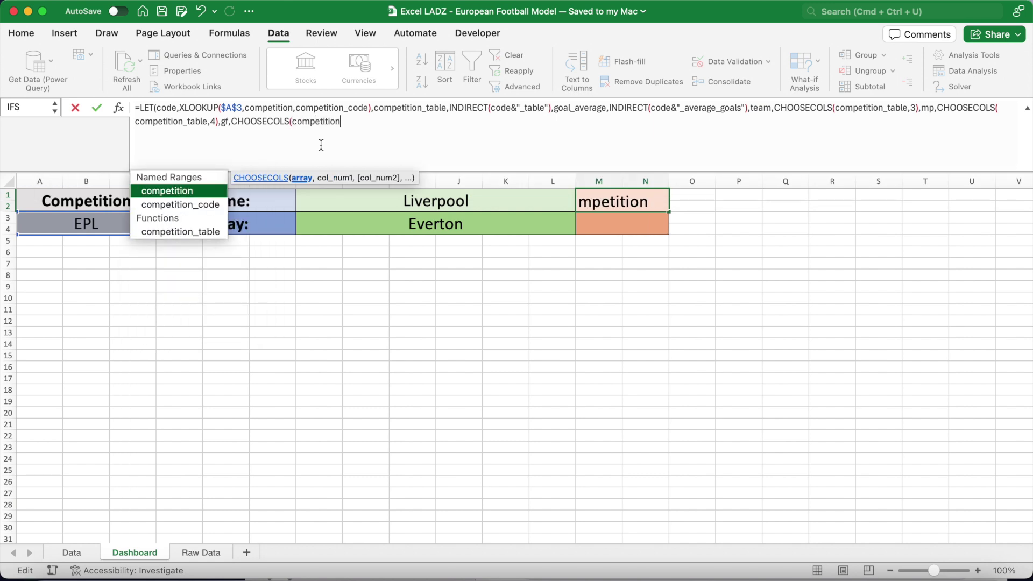
text(_table,8),)
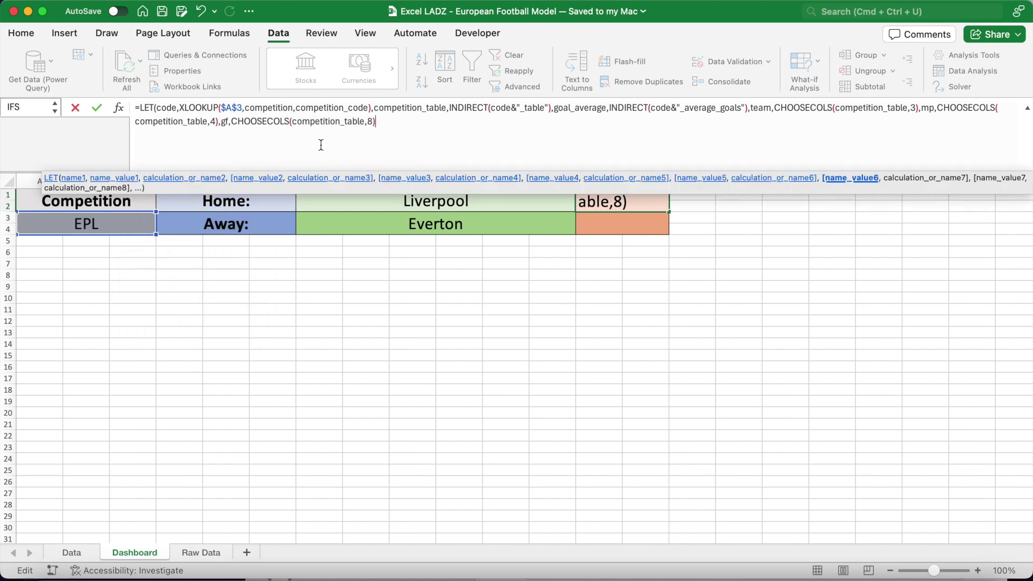
Define the variable ga in the LET formula as CHOOSECOLS(competition_table,9).
text(ga,CHOOSECOLS(c)
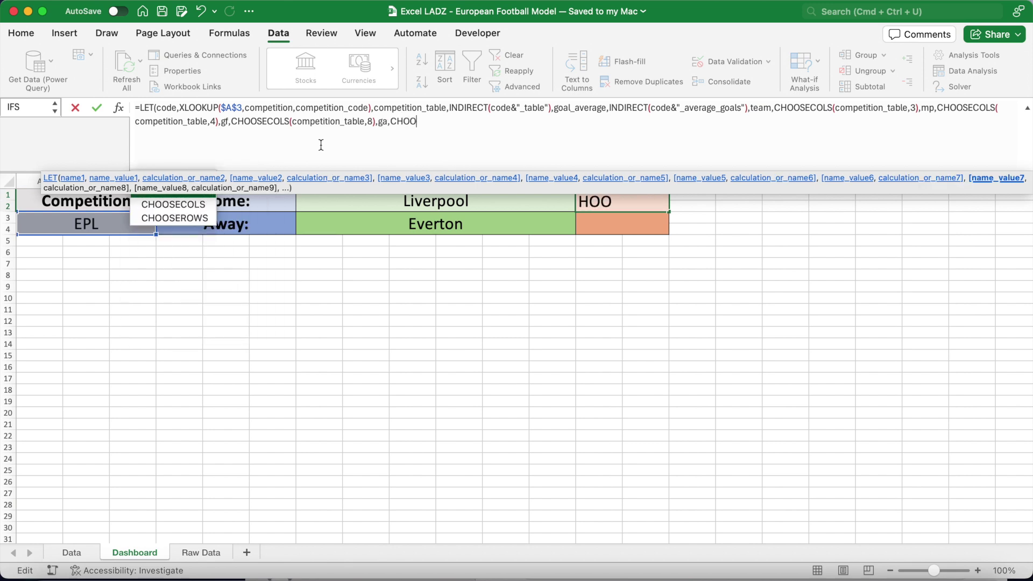
text(ompetition_tab)
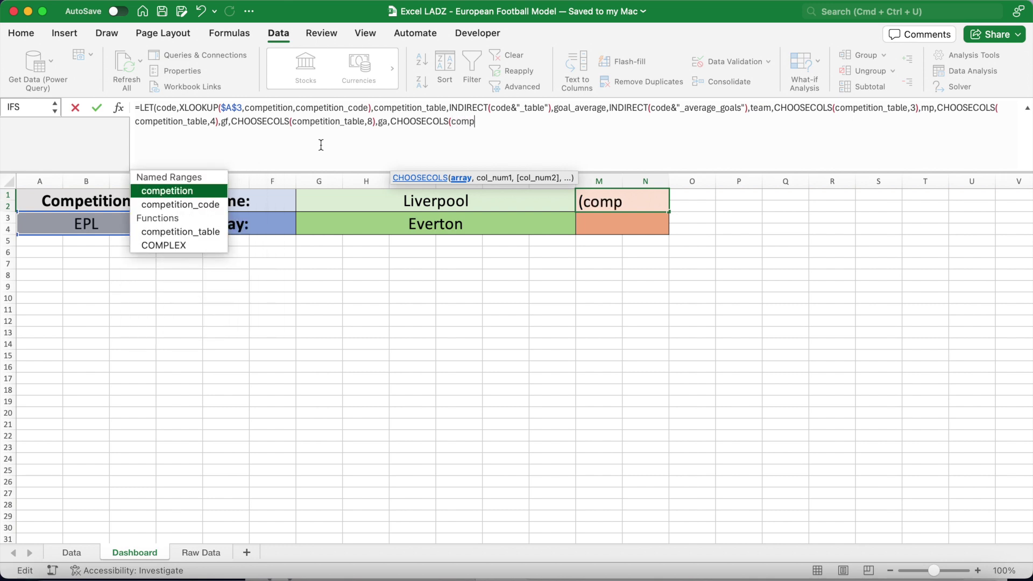
text(le,9))
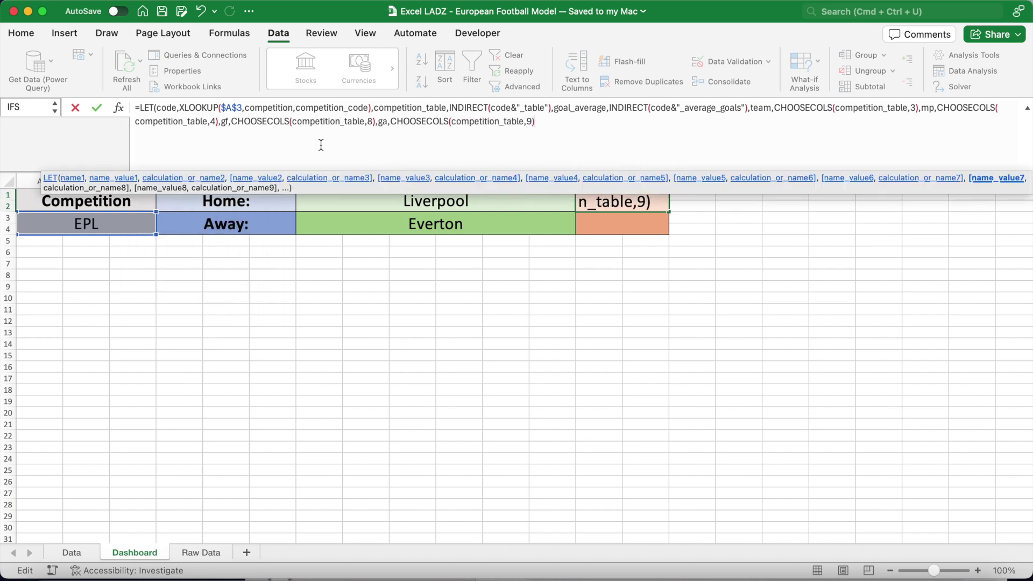
Add the variable home_att to the LET formula, defined as (XLOOKUP($G$1,team,gf)/XLOOKUP($G$1,team,mp))/goal_average.
text(,home_att)
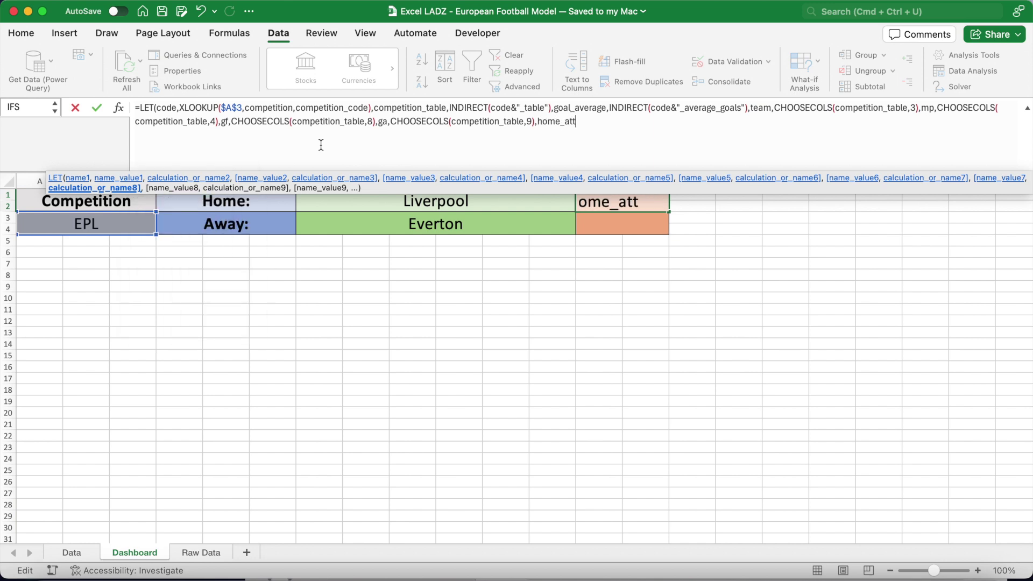
text(,)
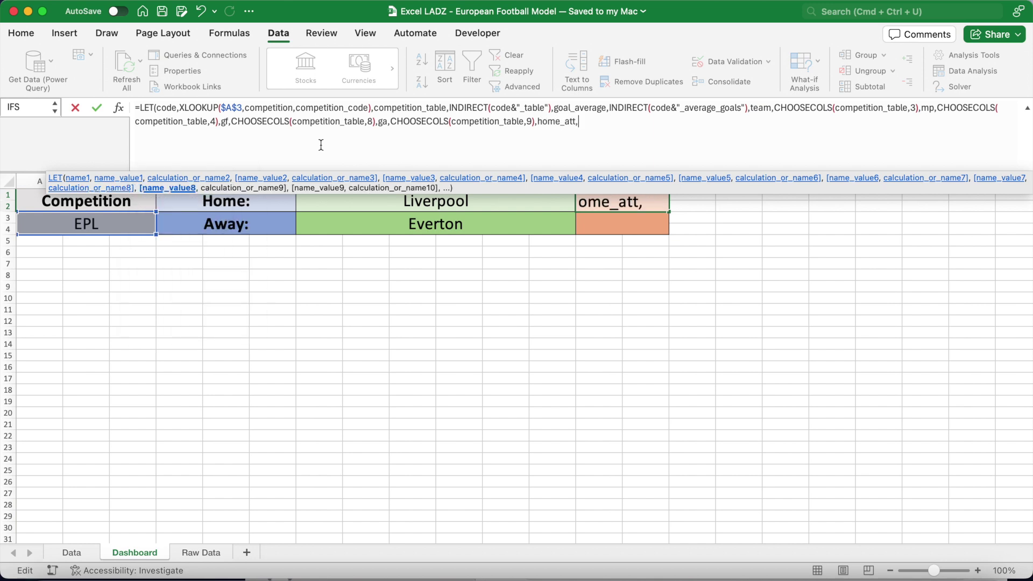
text((X)
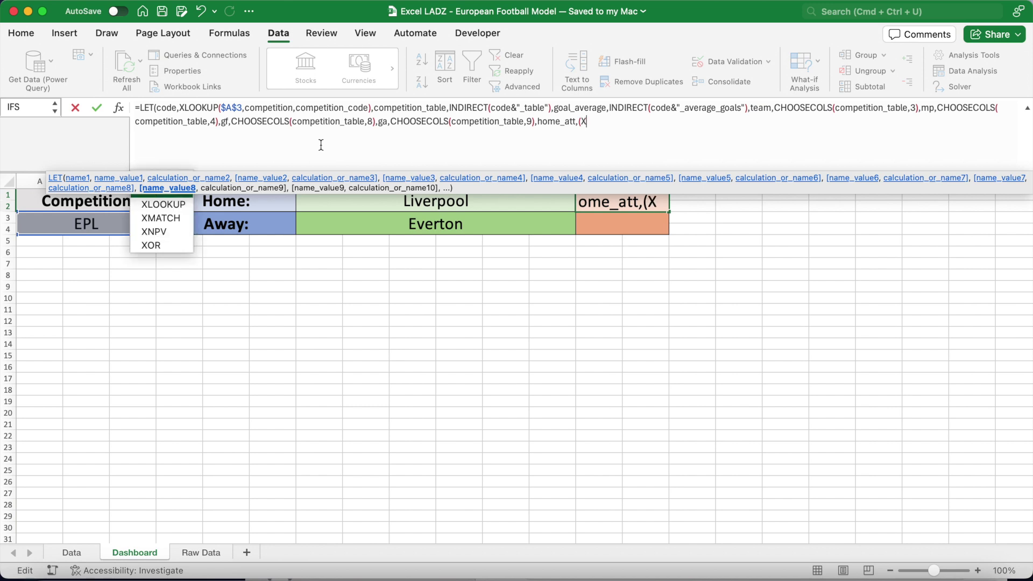
text(LOOKUP()
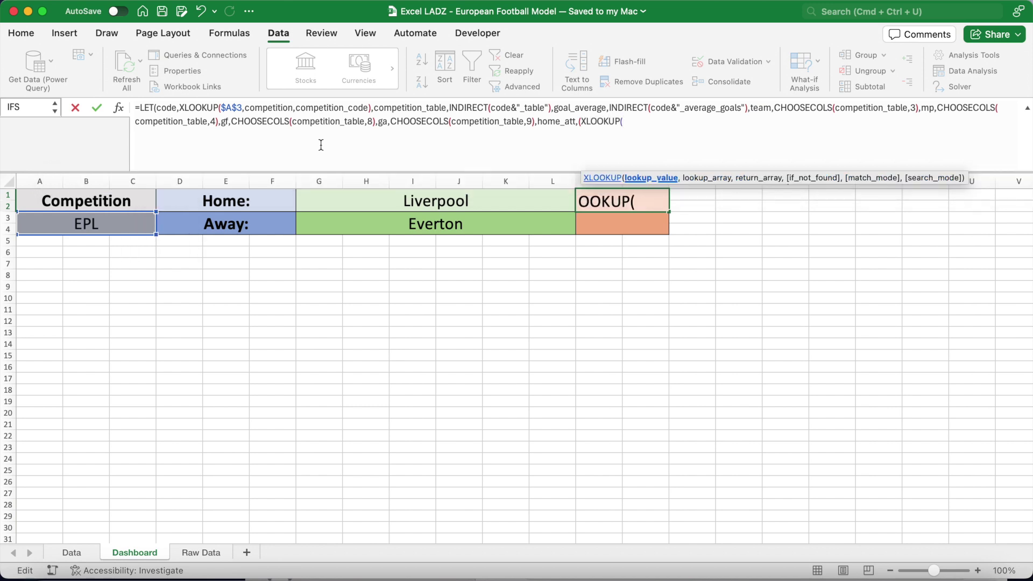
text(G1)
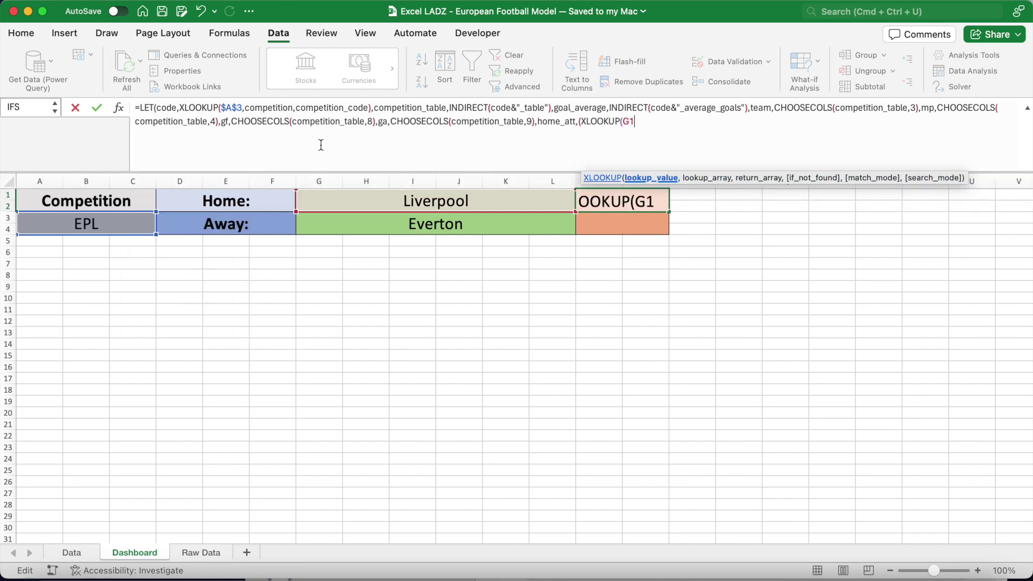
key(F4)
text(,team,gf)
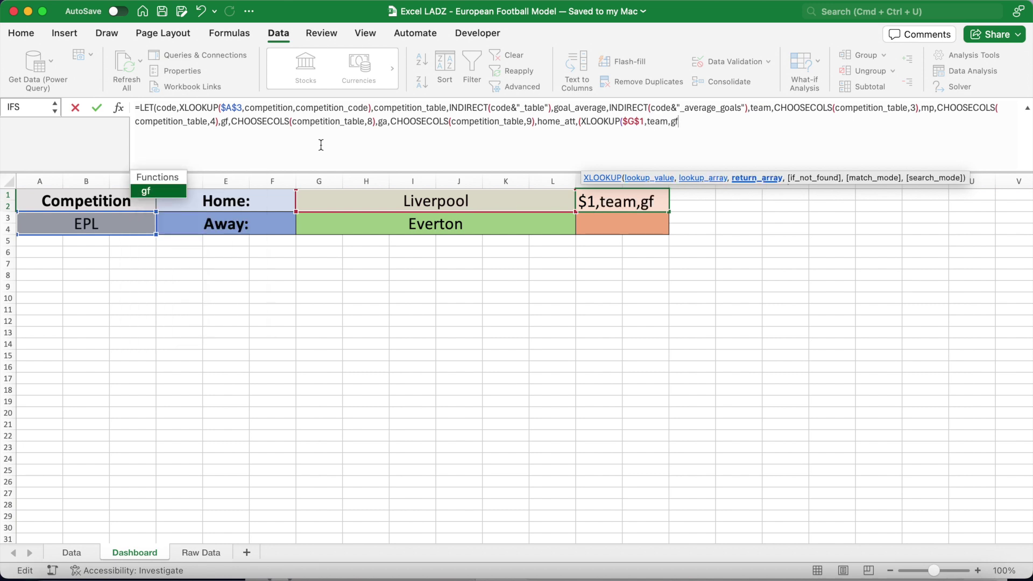
text()/XLOOKUP()
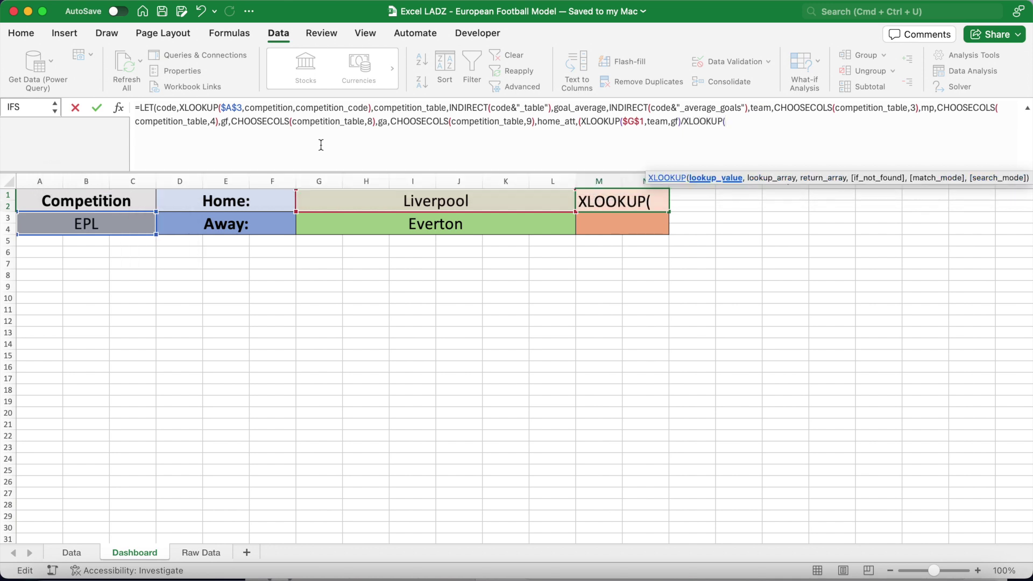
text($G$1)
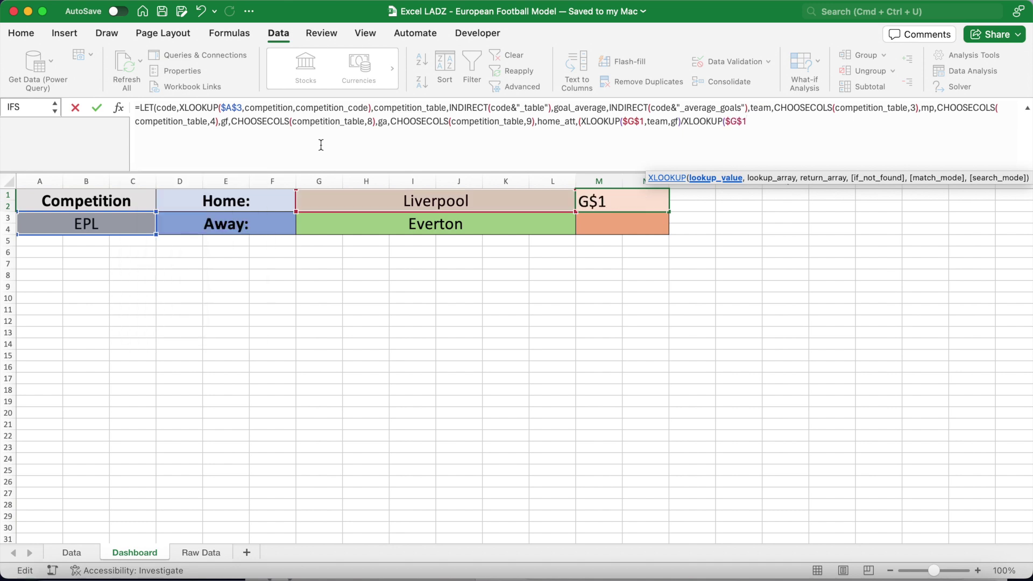
text(,team,mp)
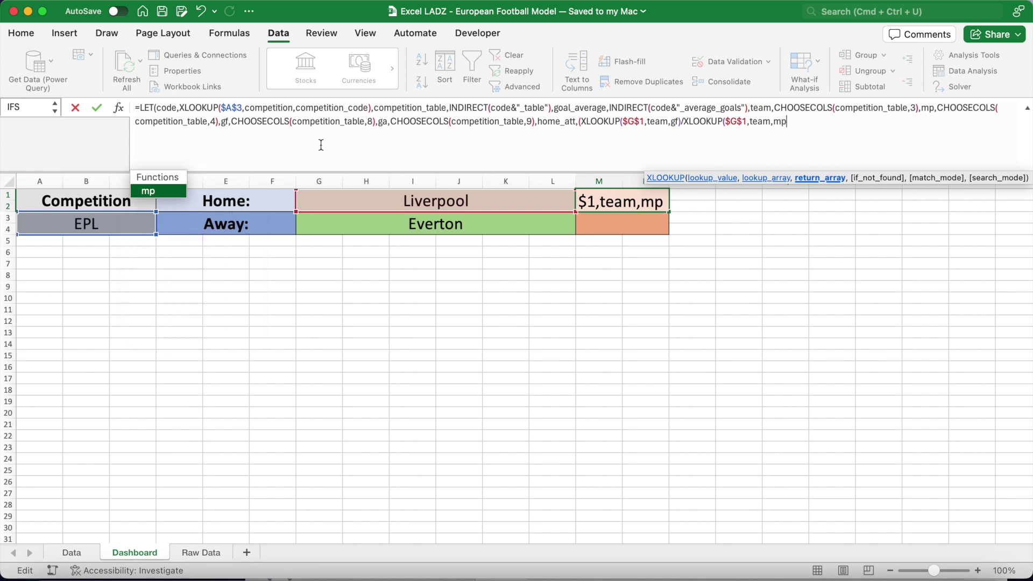
text()))
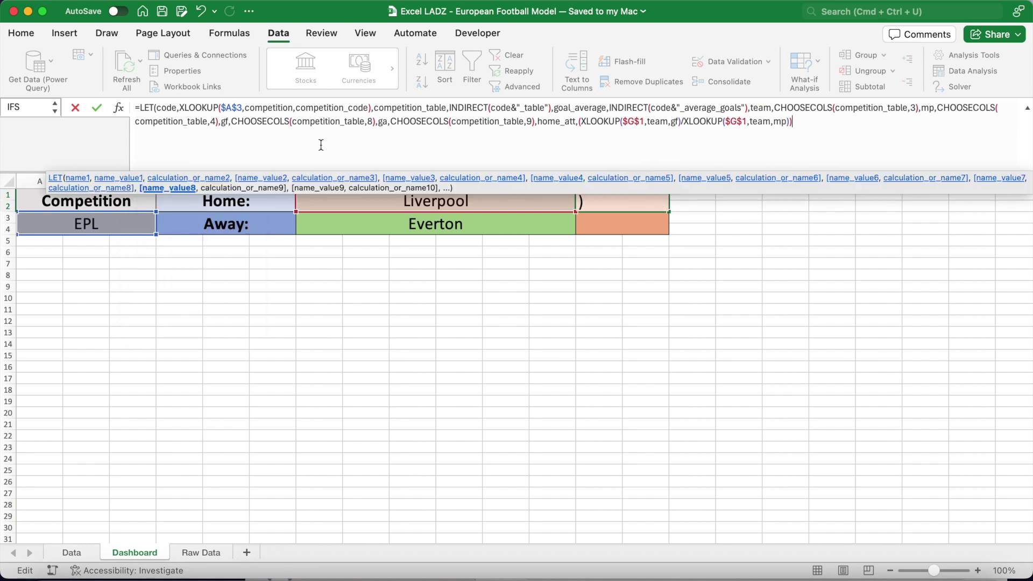
text(/goal_average)
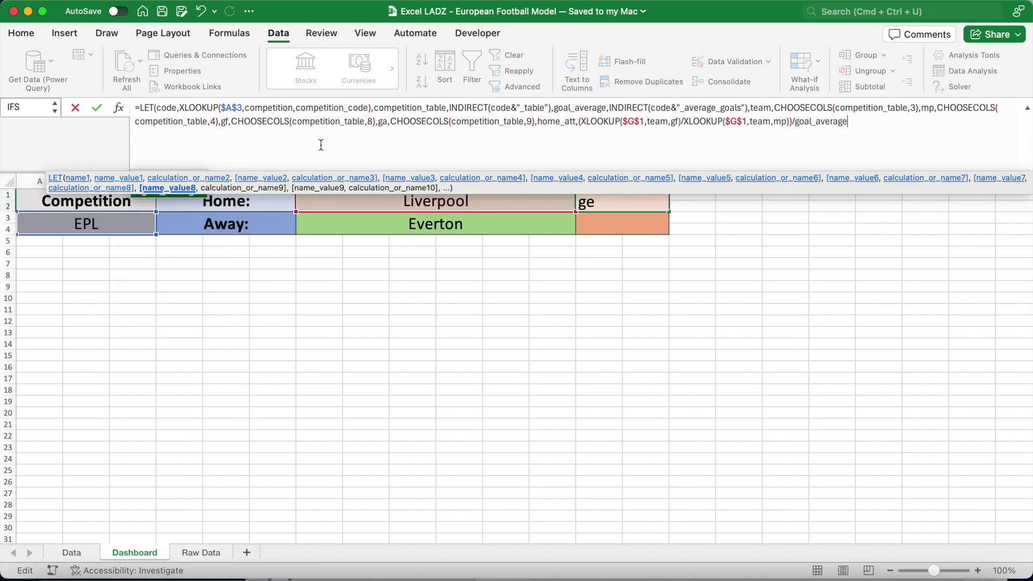
Add the variable away_att to the LET formula, defined as (XLOOKUP($G$3,team,gf)/XLOOKUP($G$3,team,mp))/goal_average.
text(,away_att)
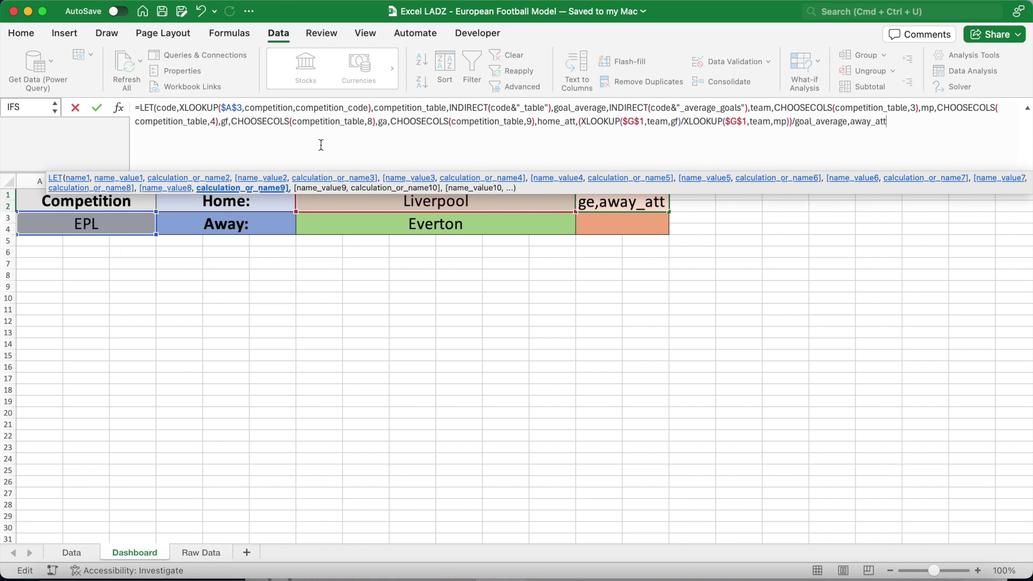
text(,(XLOOKUP($)
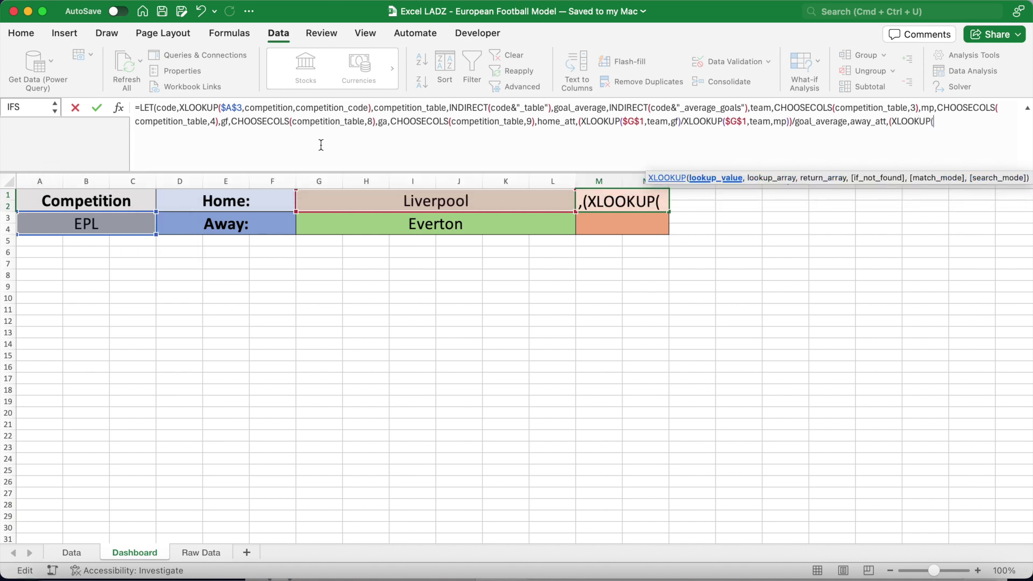
text(G$3)
key(F4)
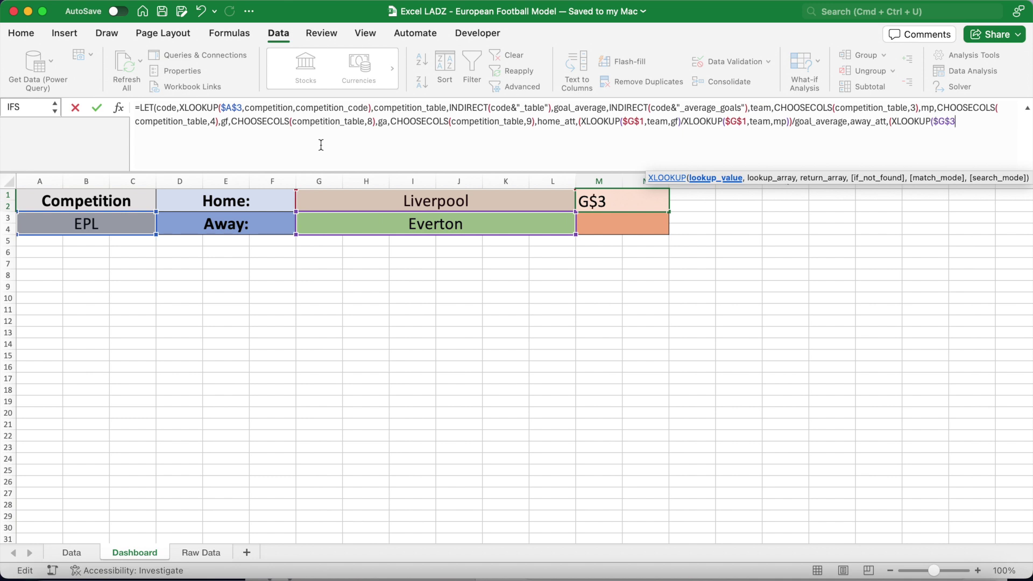
text(,team,gf)
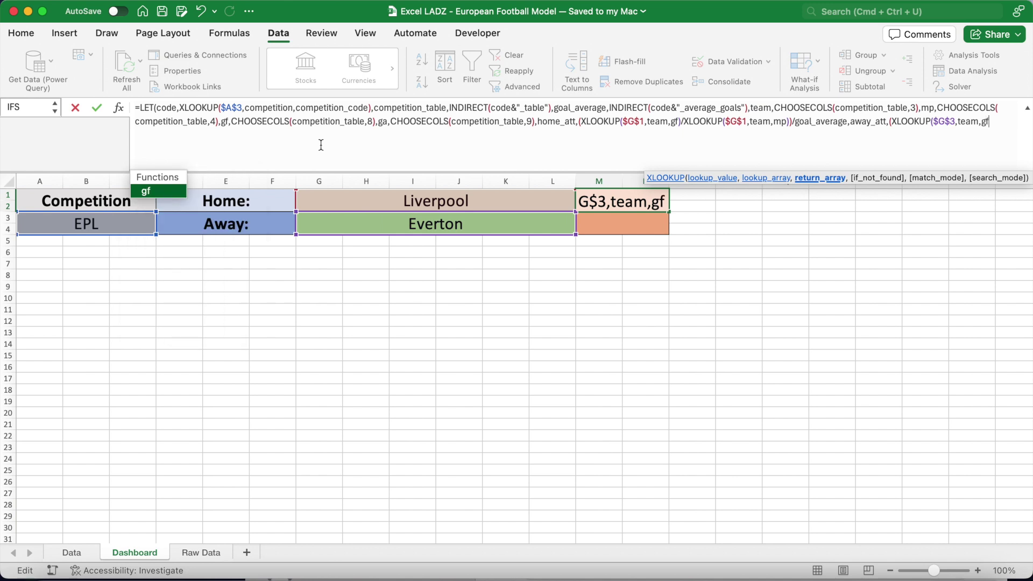
text()/XLOOKUP()
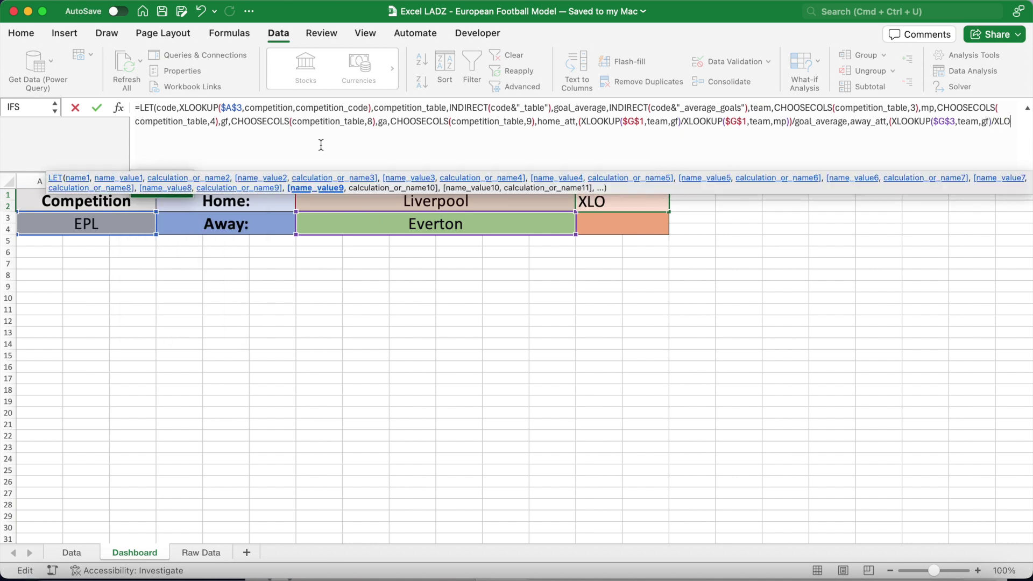
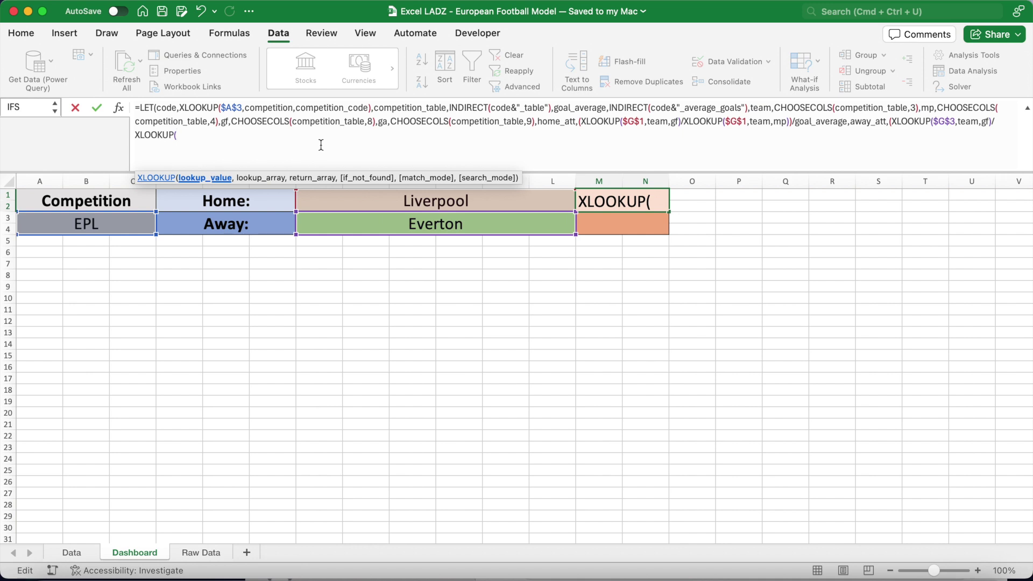
text($G$3)
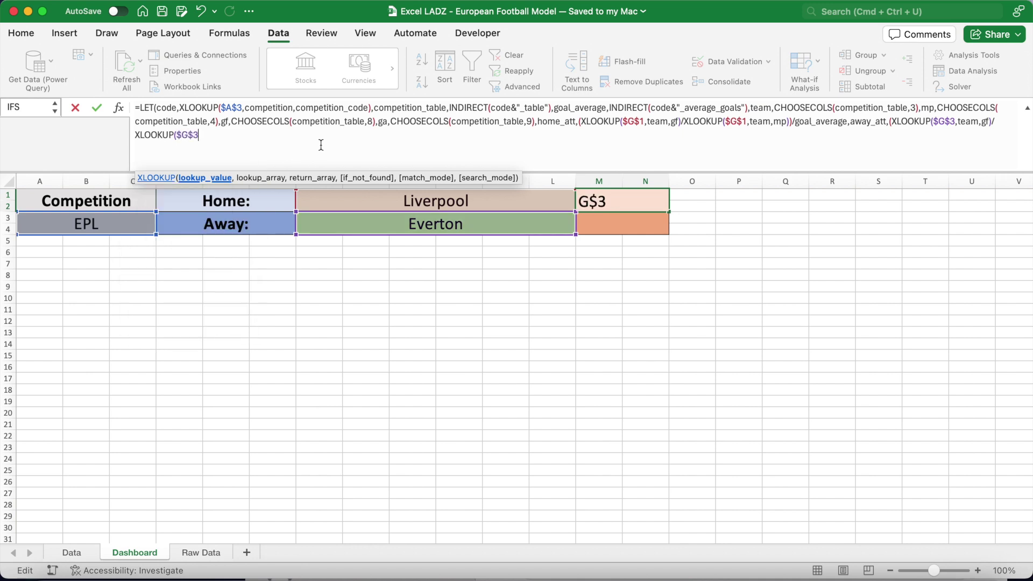
text(,)
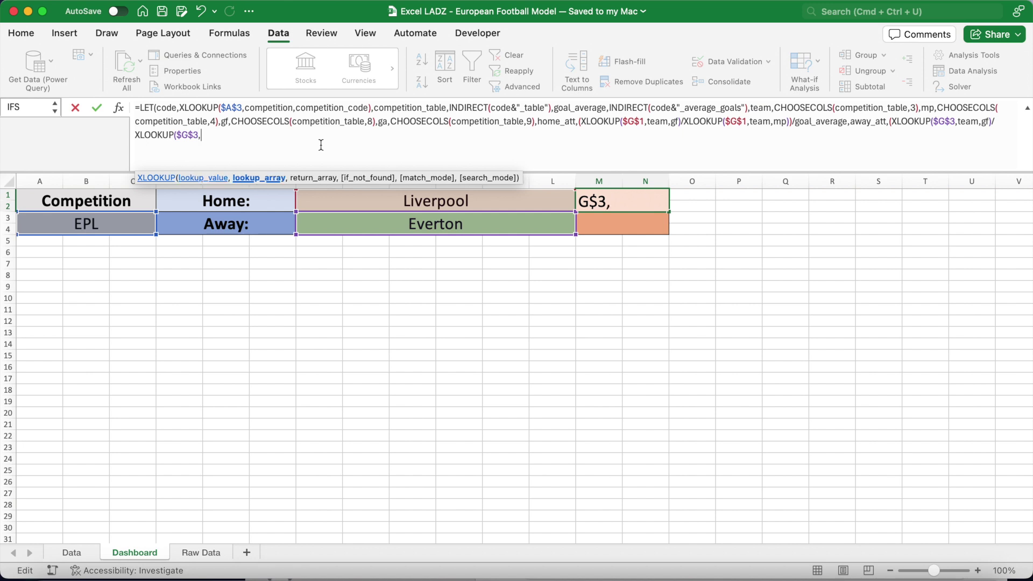
text(team,)
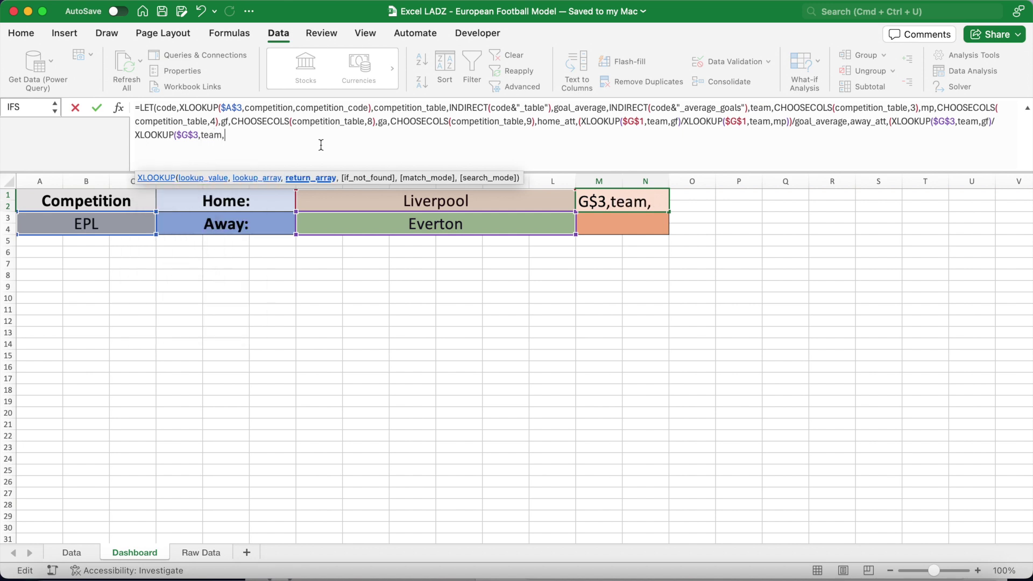
text(mp))/goal_average)
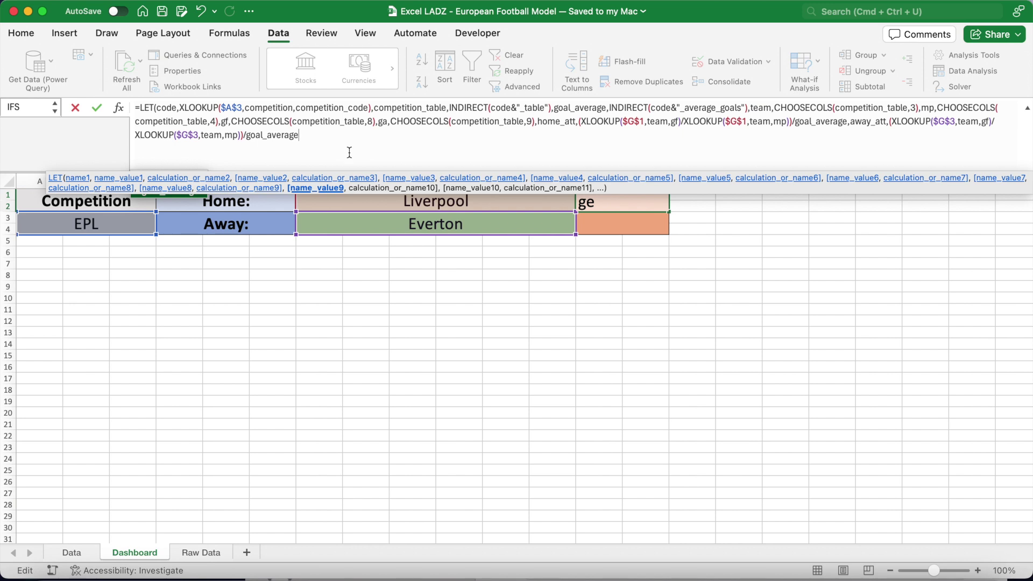
Add the variable home_def to the LET formula, defined as (XLOOKUP($G$1,team,ga)/XLOOKUP($G$1,team,mp))/goal_average.
text(,)
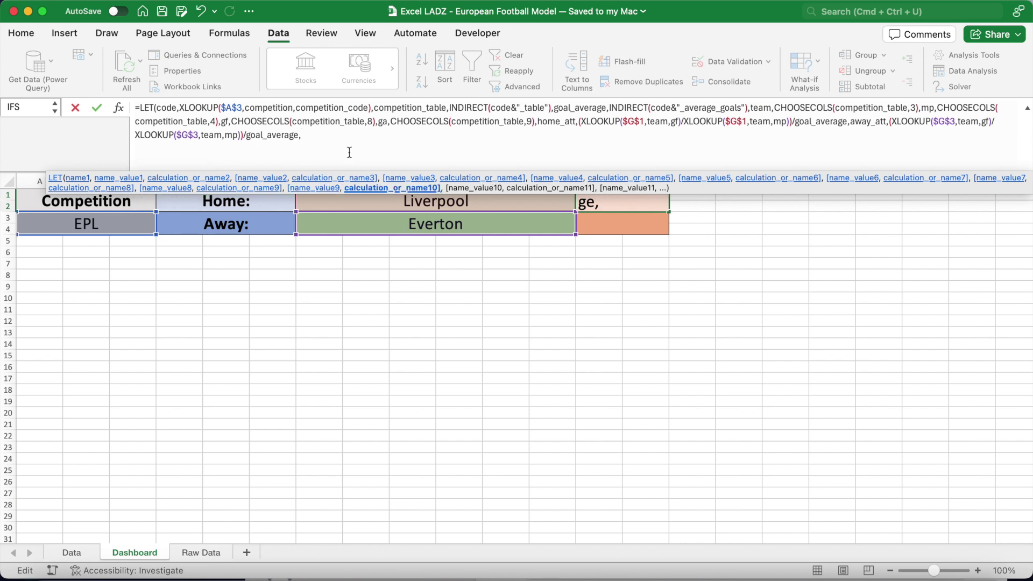
text(home_def,)
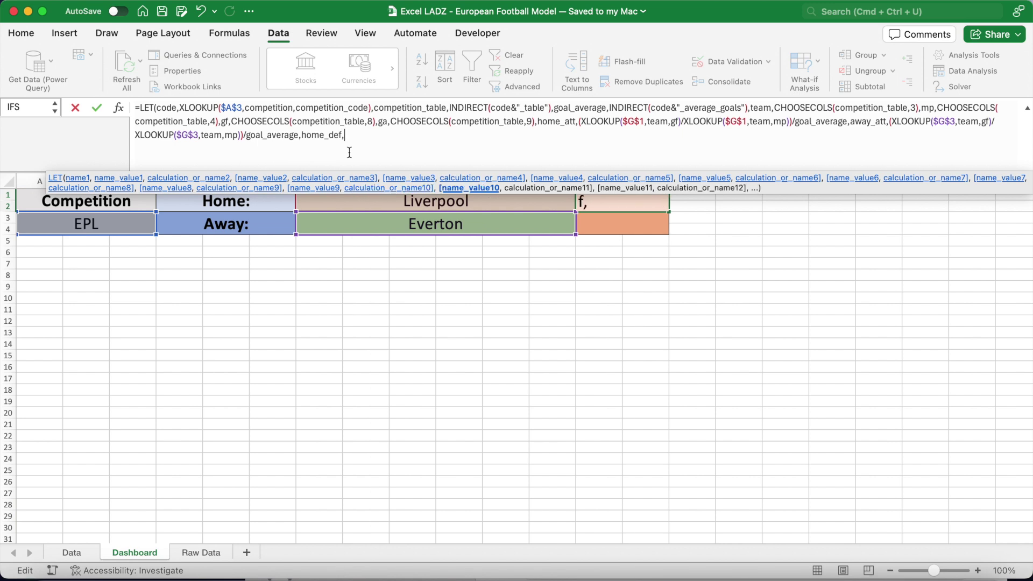
text((XLOOKUP($)
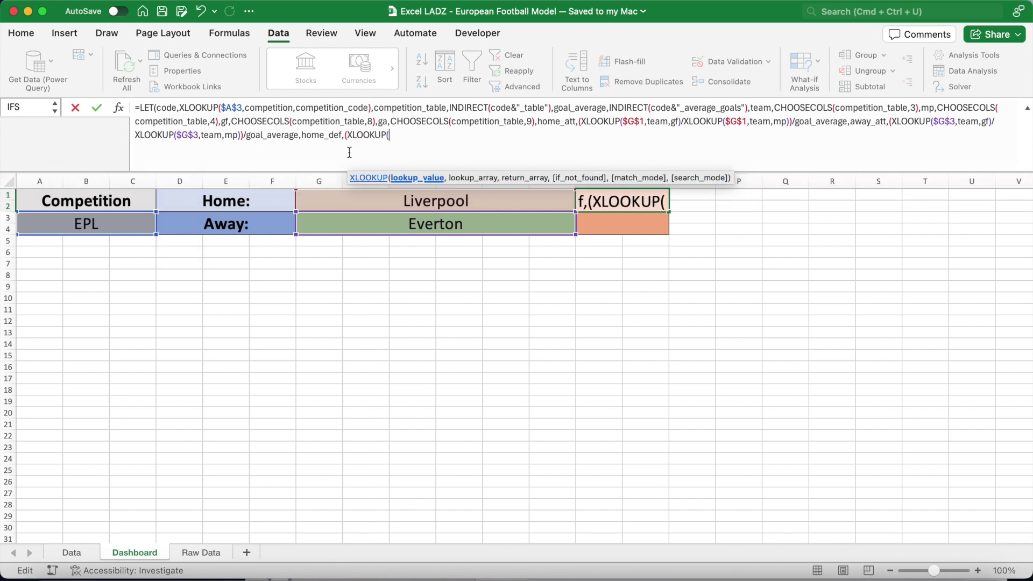
text(G$1)
key(F4)
text(,team,)
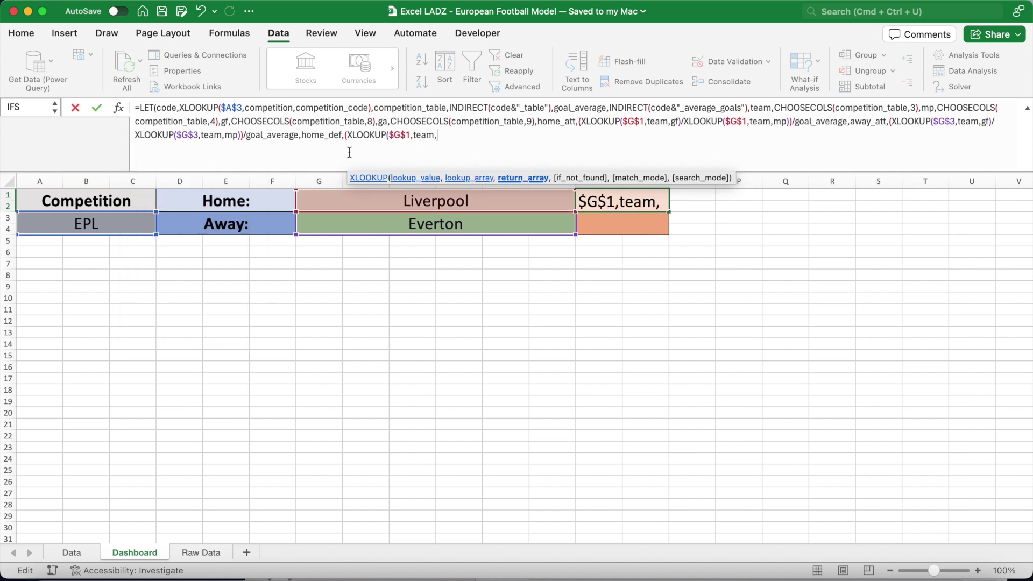
text(ga)/XLOOKUP)
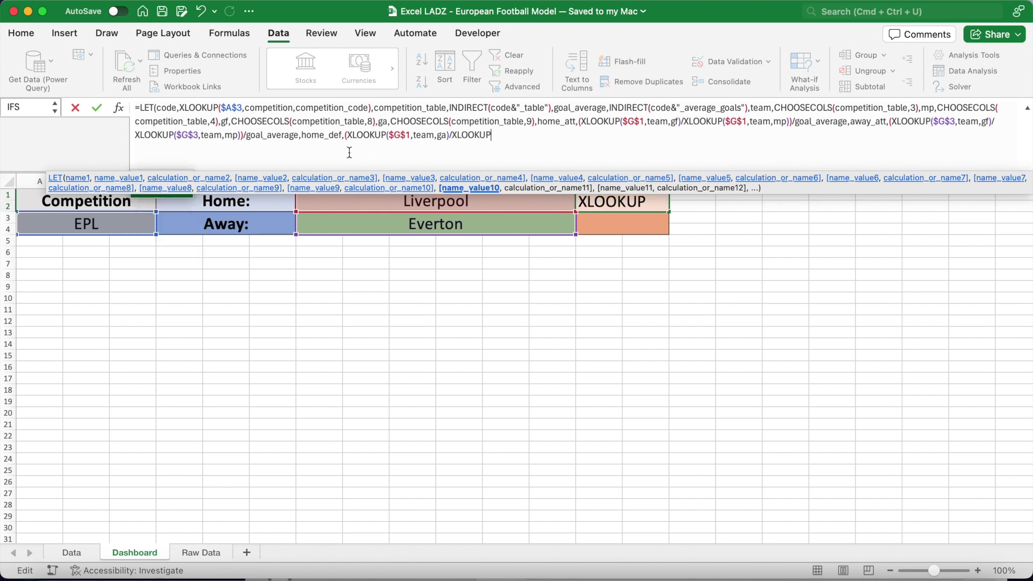
text(()
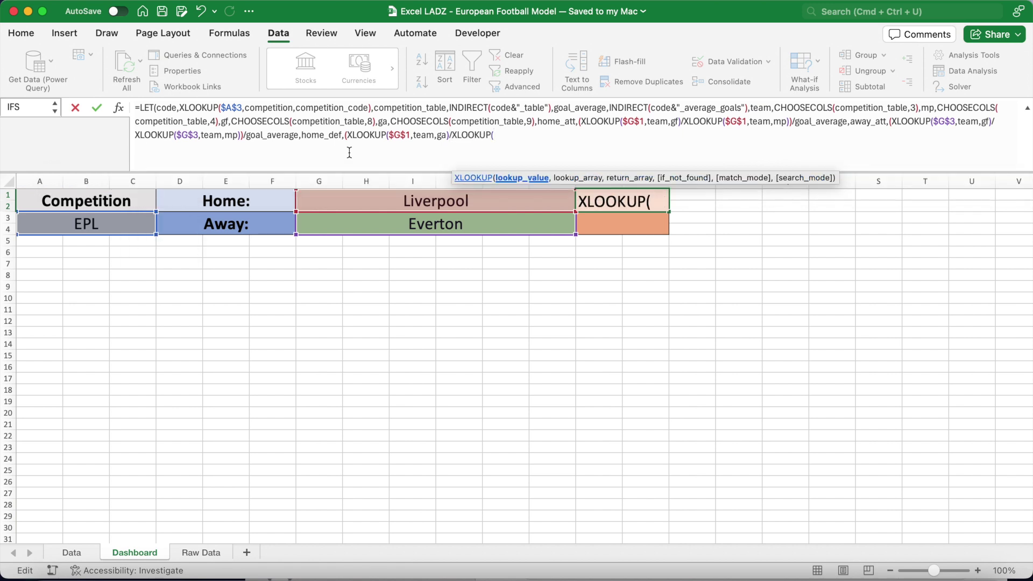
text($G$1)
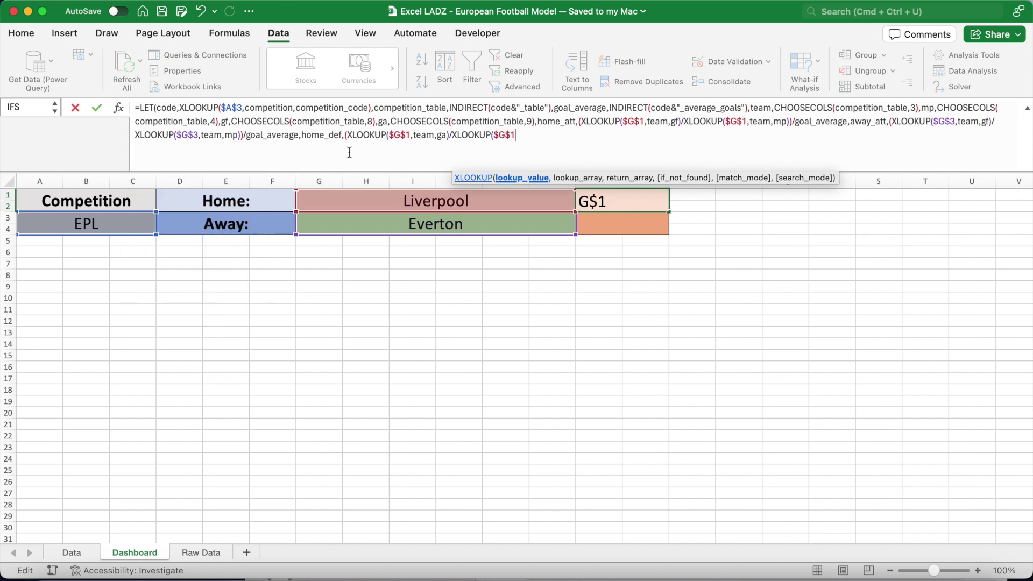
text(,)
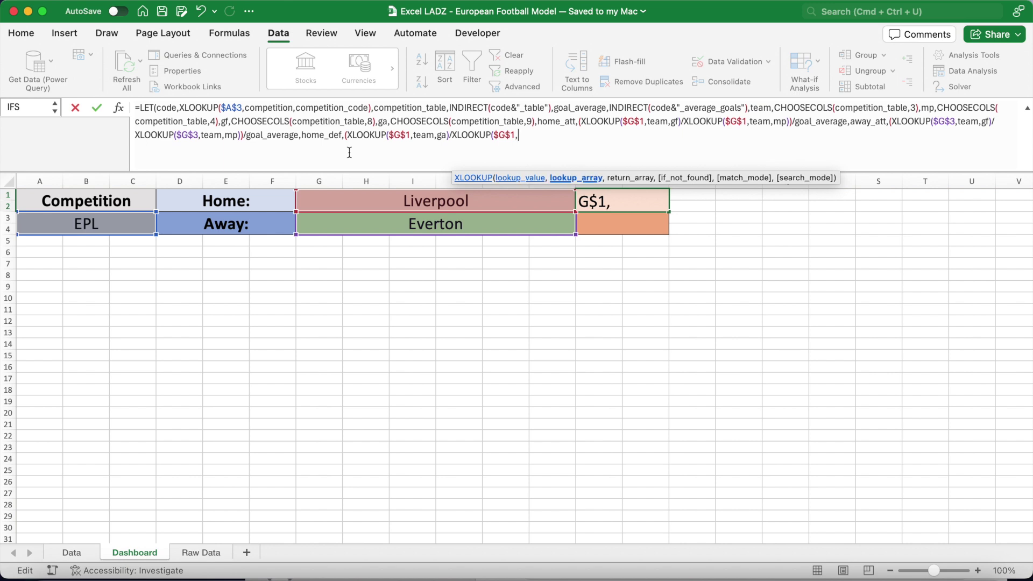
text(te)
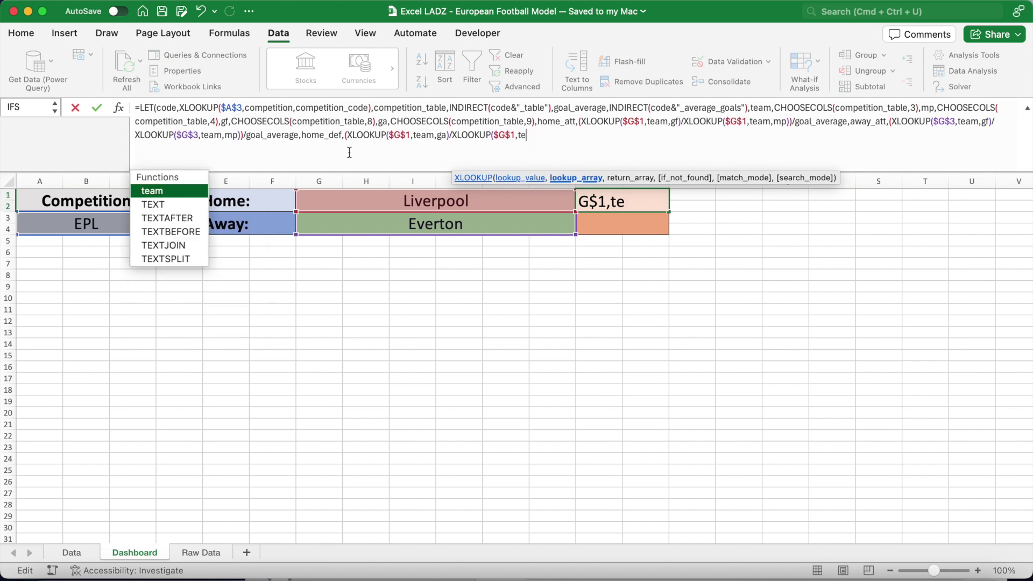
text(am,m)
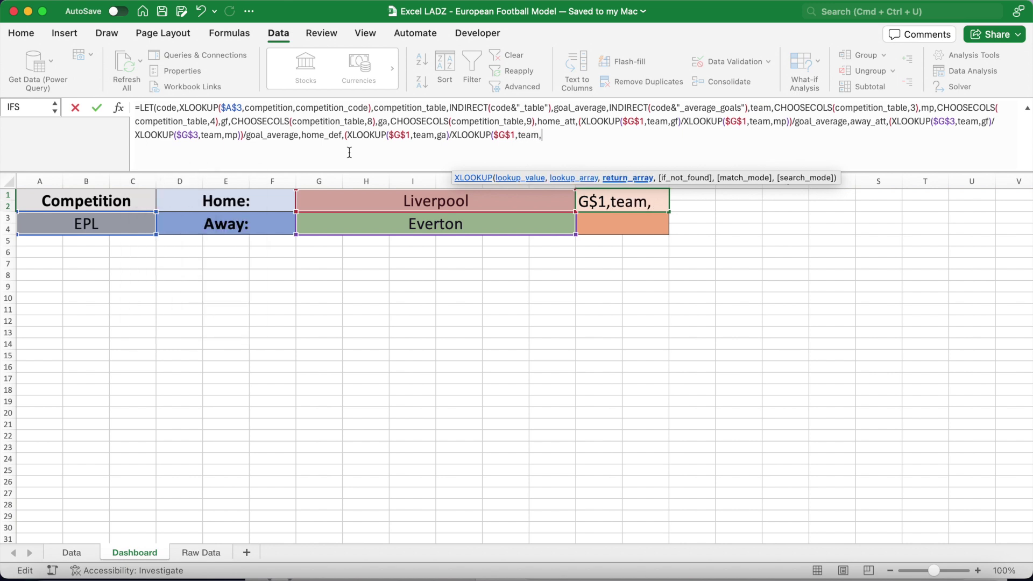
text(p)))
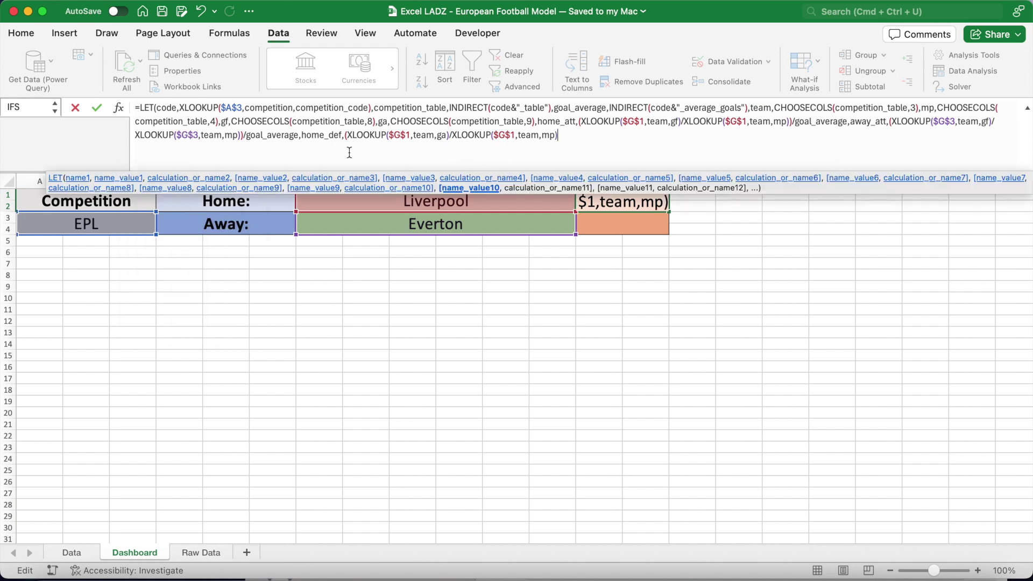
text(/goal)
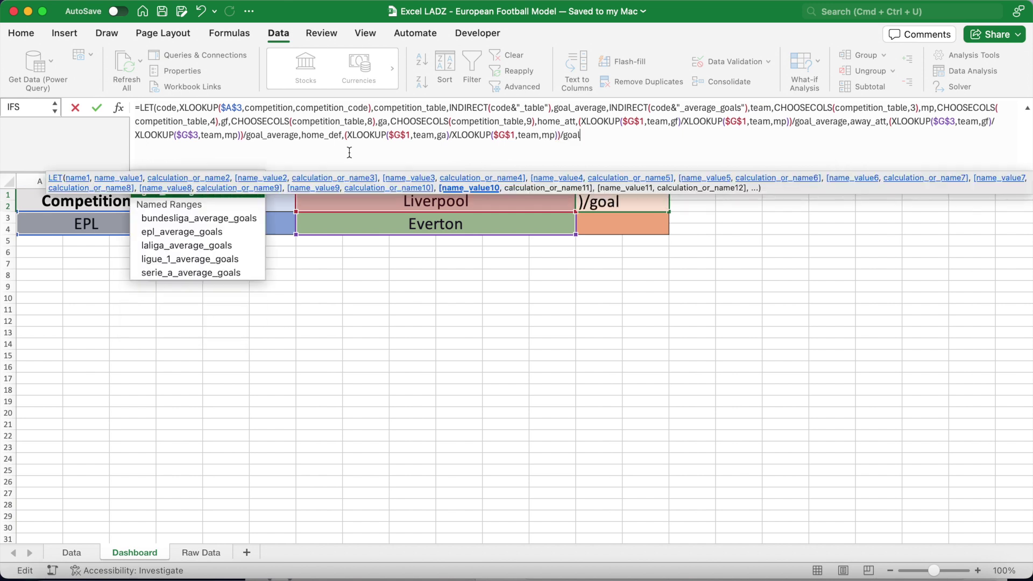
text(_average,)
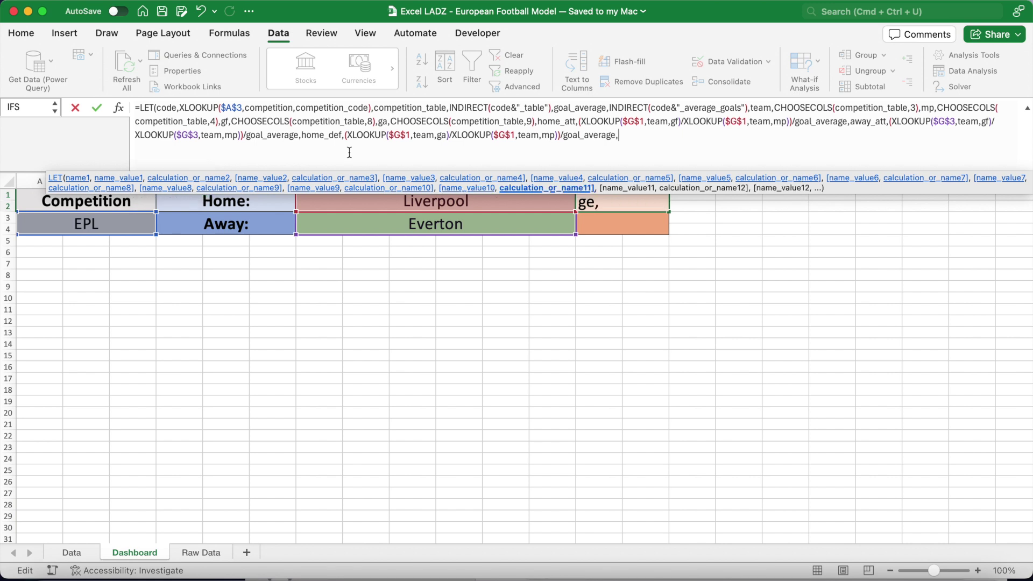
Add the variable away_def to the LET formula, defined as (XLOOKUP($G$3,team,ga)/XLOOKUP($G$3,team,mp))/goal_average.
text(away_de)
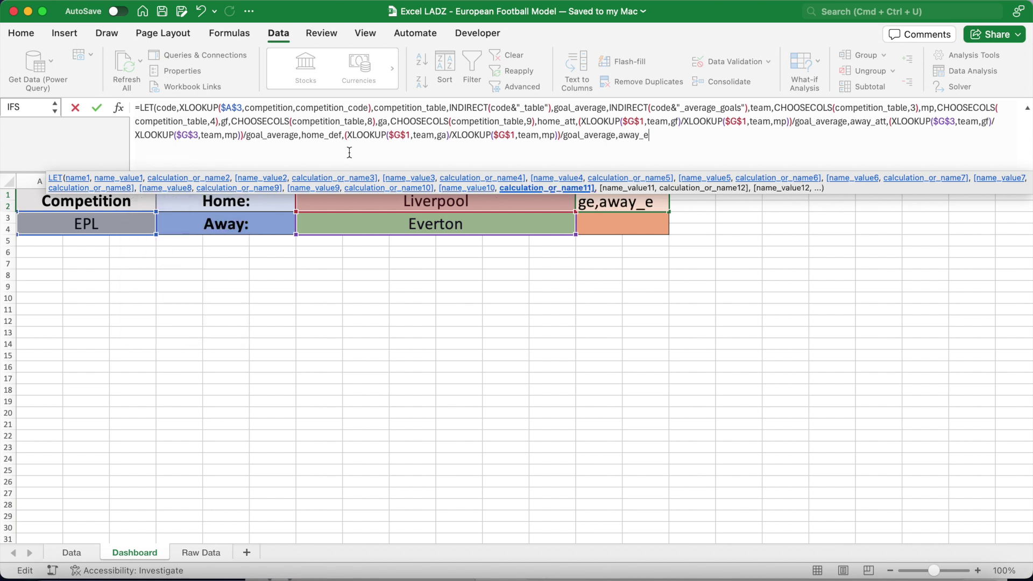
text(f,(XL)
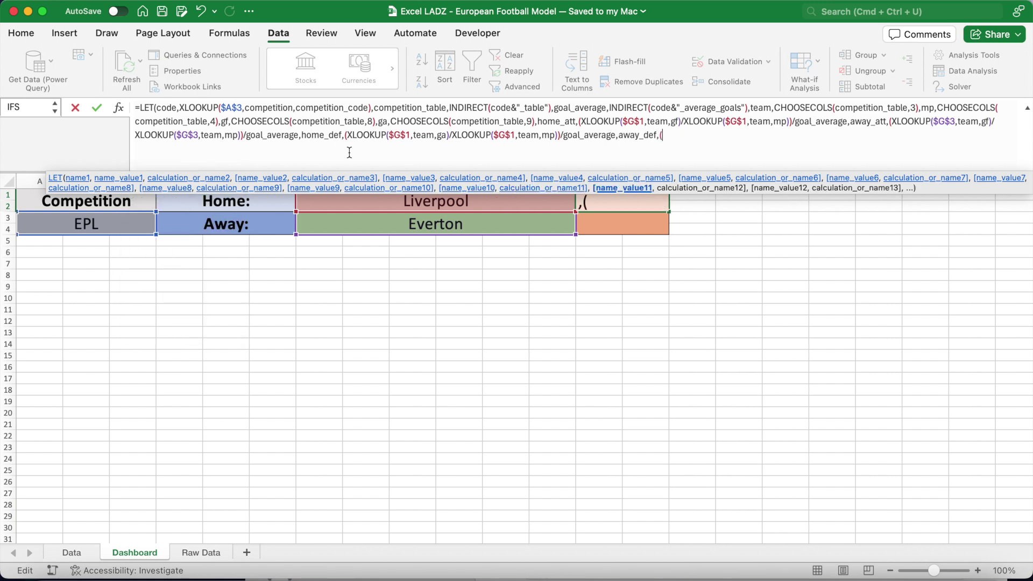
text(OOKUP()
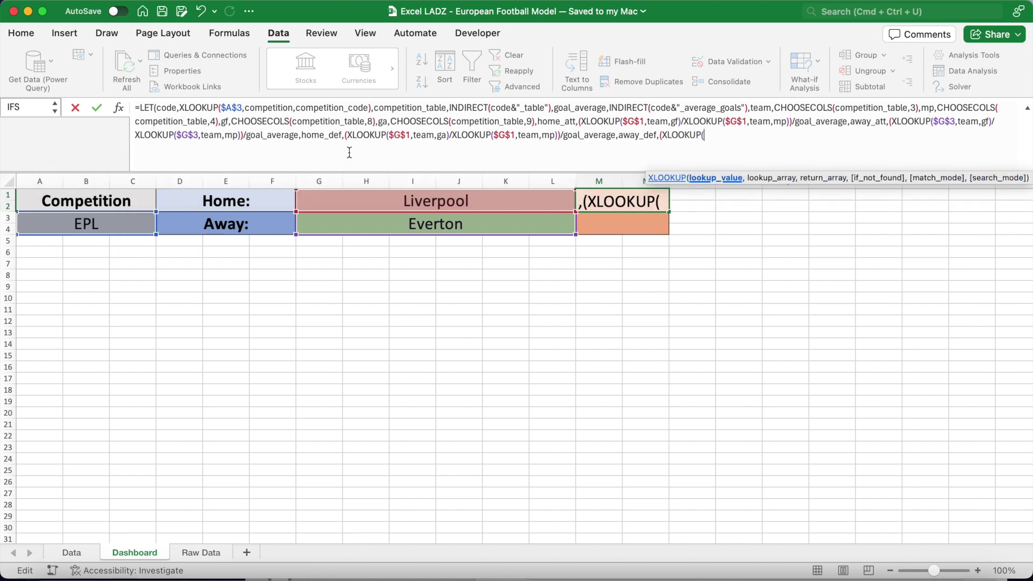
text($G$3)
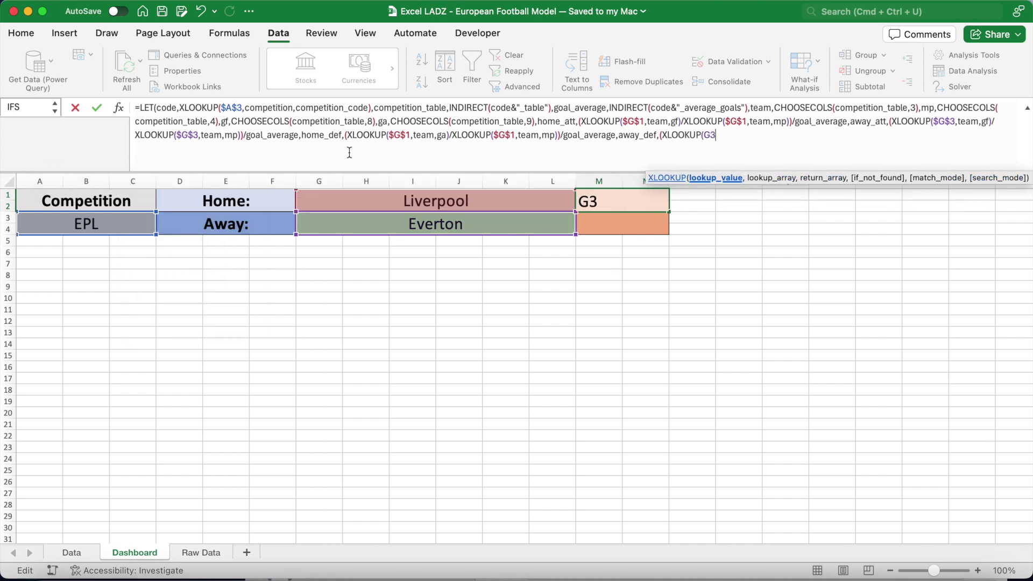
text(,team,)
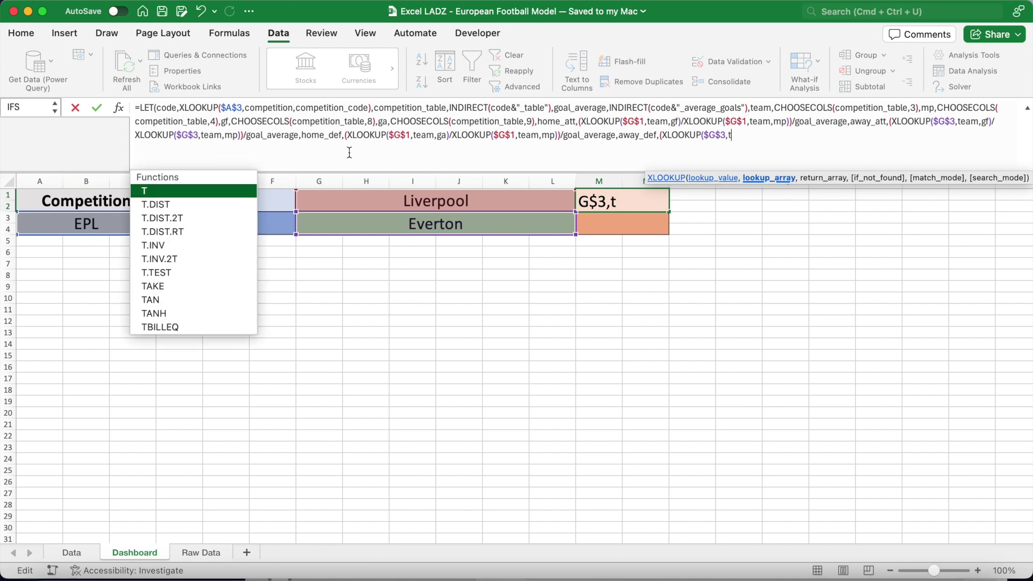
text(ga)
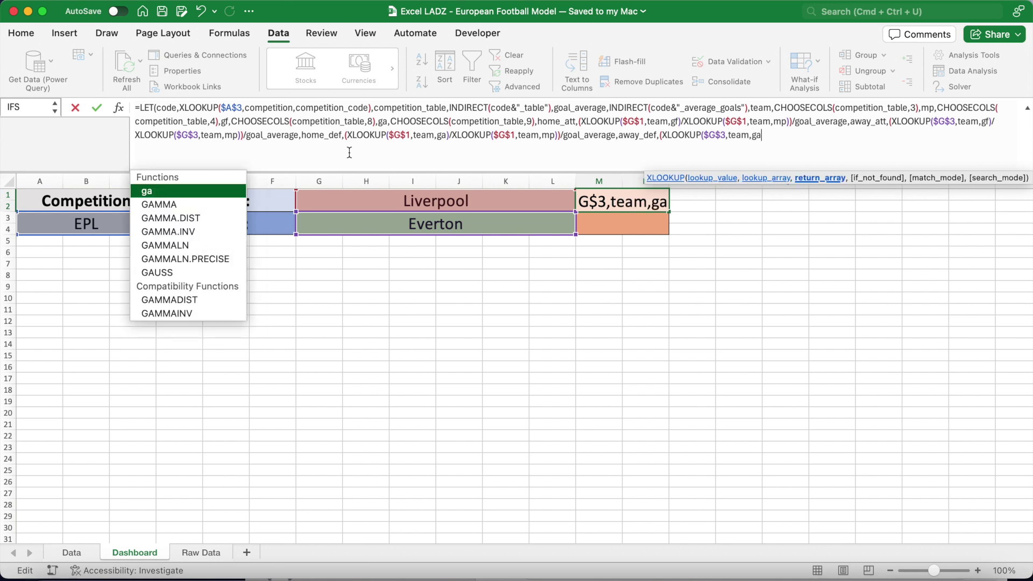
text()/XLOOKU)
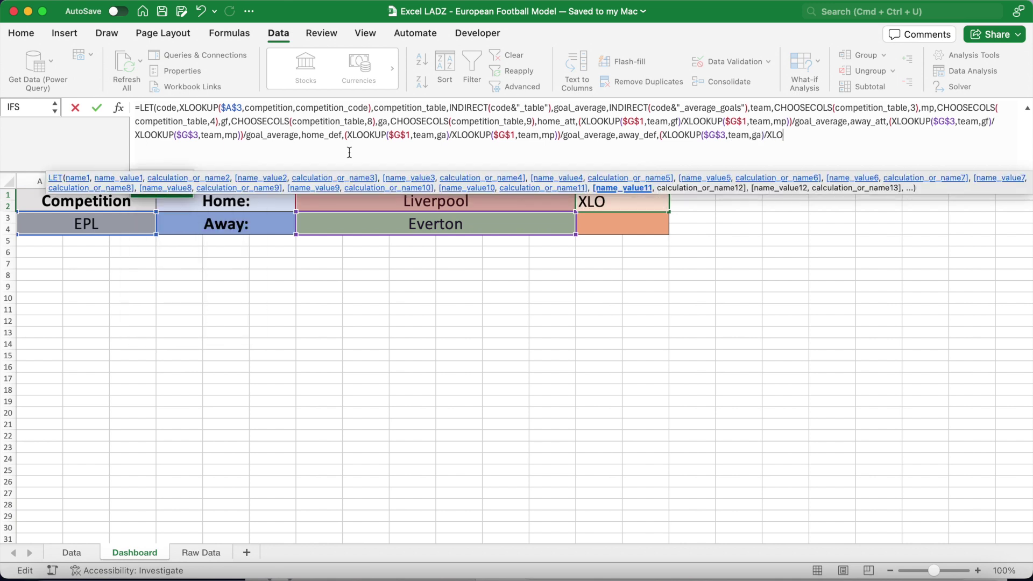
text(P()
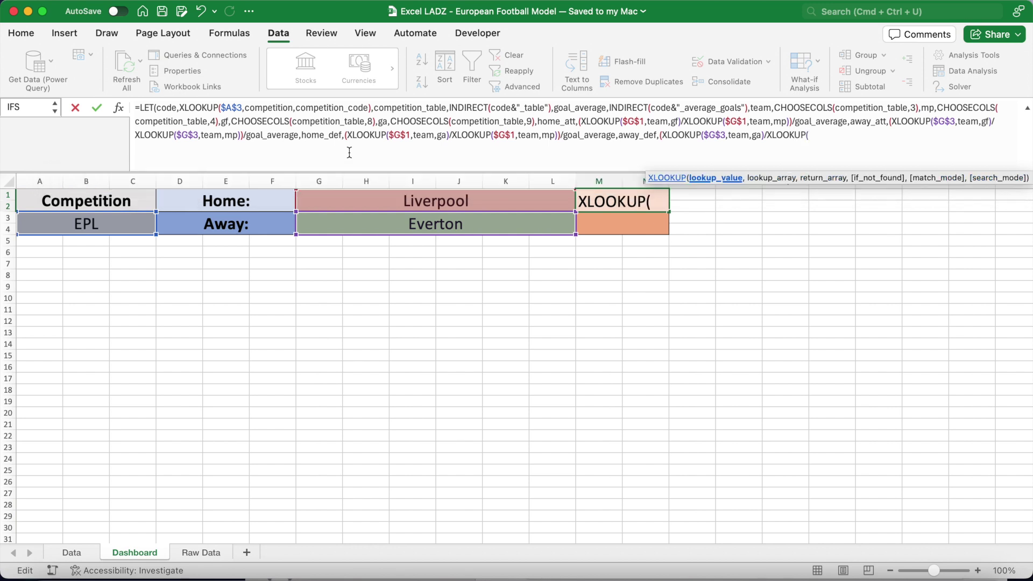
text(G3)
key(super+t)
text(,team,)
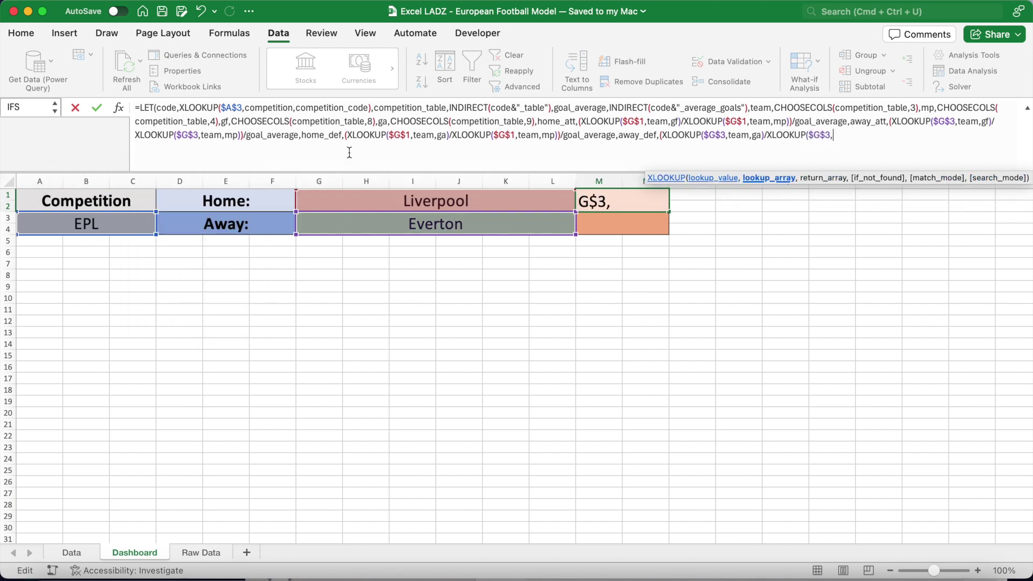
text(mp)
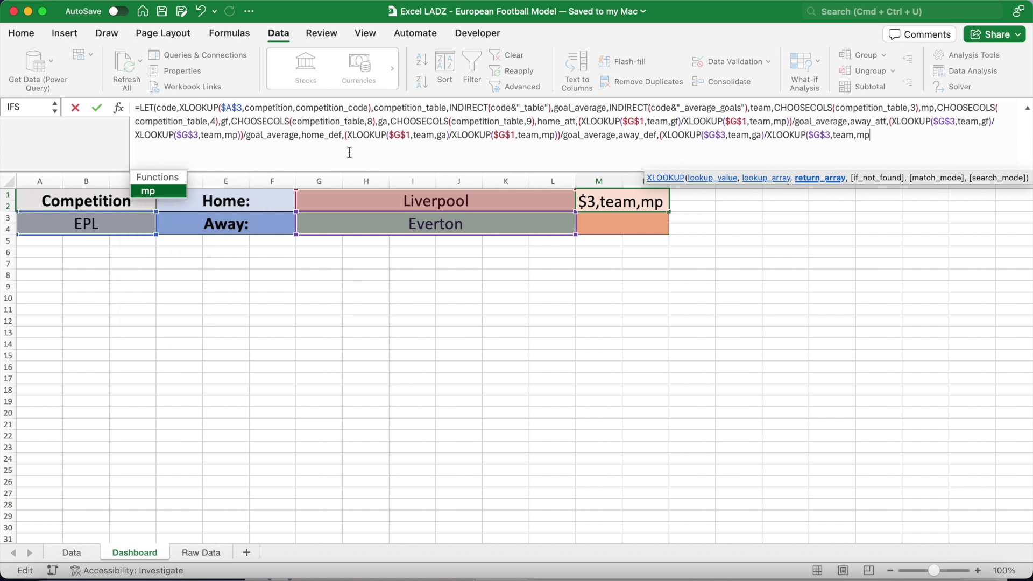
text())/)
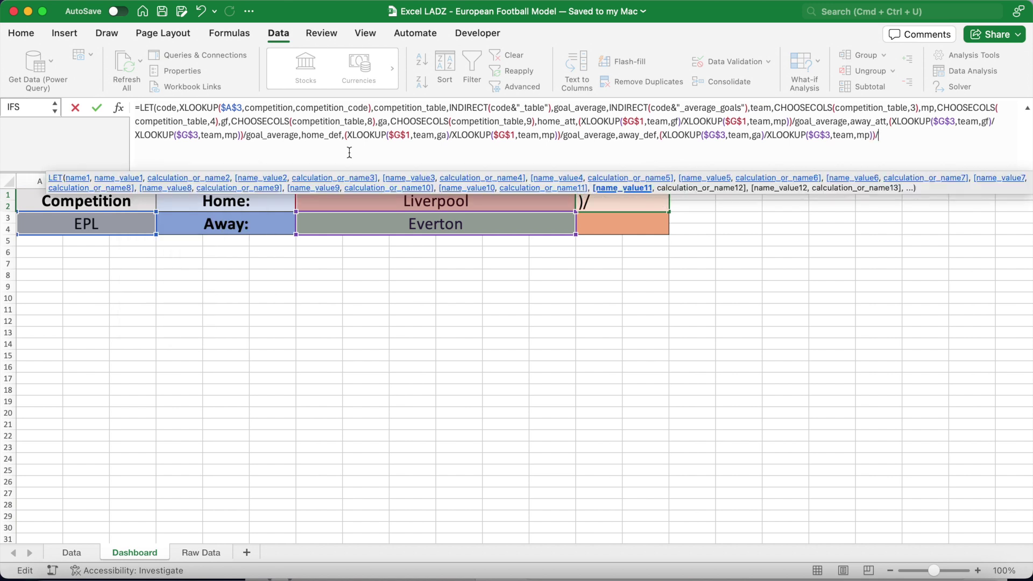
text(goal_average)
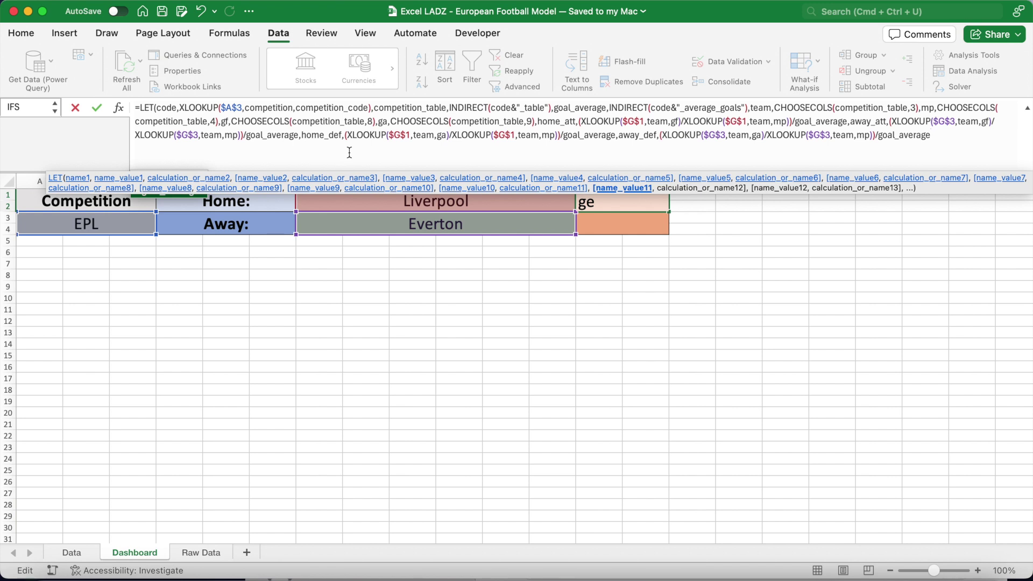
Add the variable home_xg to the LET formula, defined as home_att*away_def*goal_average*SQRT(1+home_advantage).
text(,)
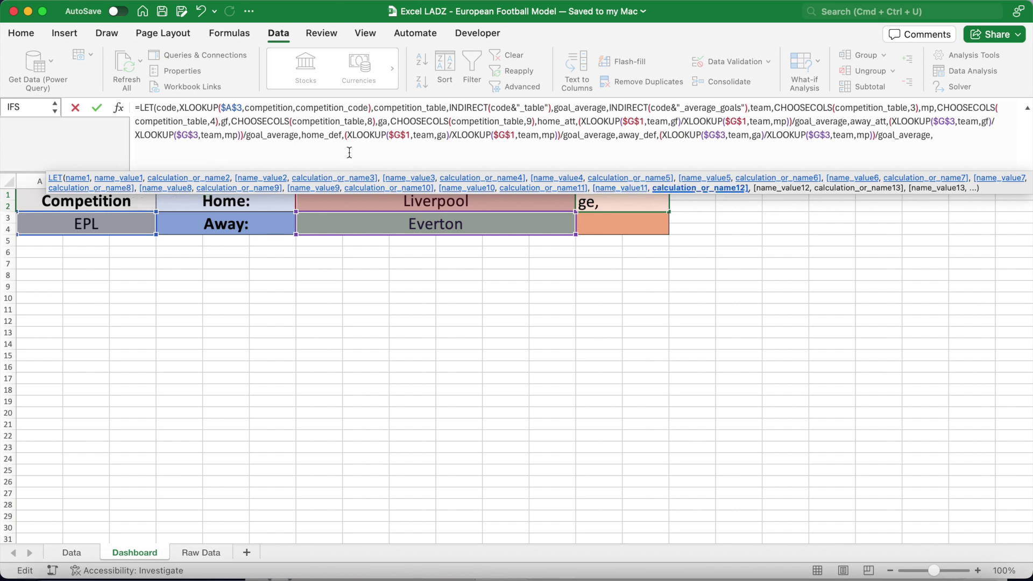
text(home_xg)
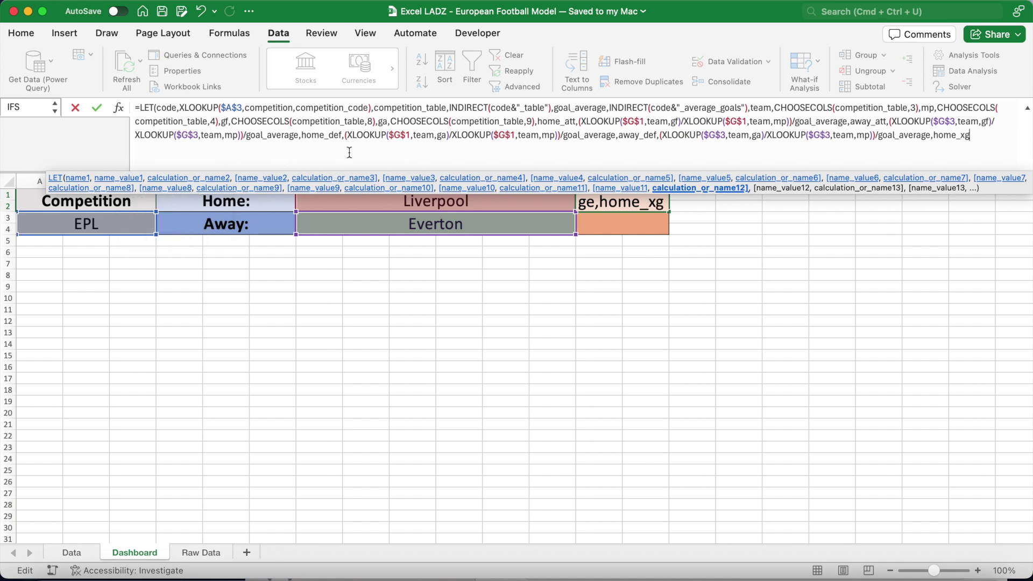
text(,)
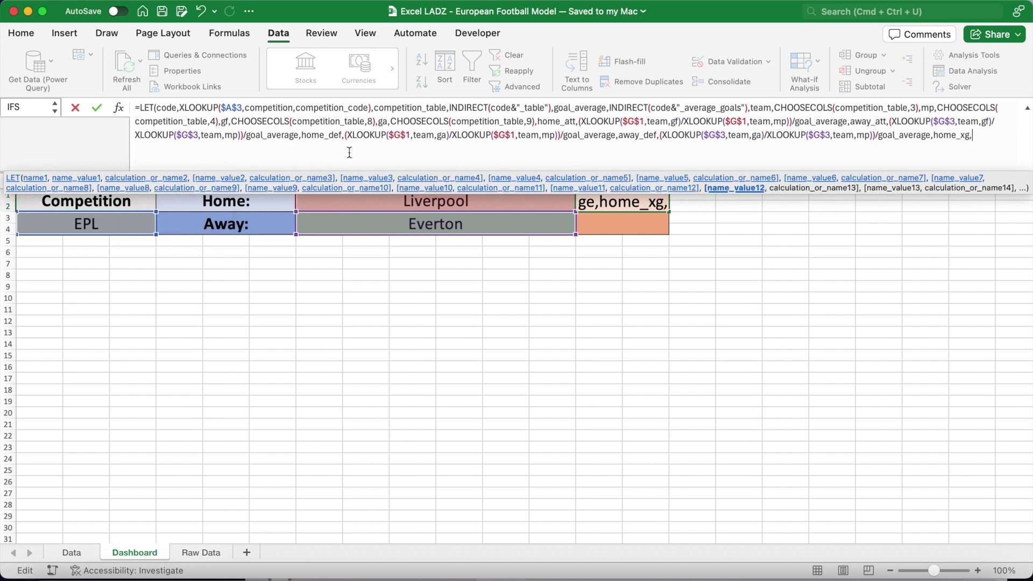
text(home_att)
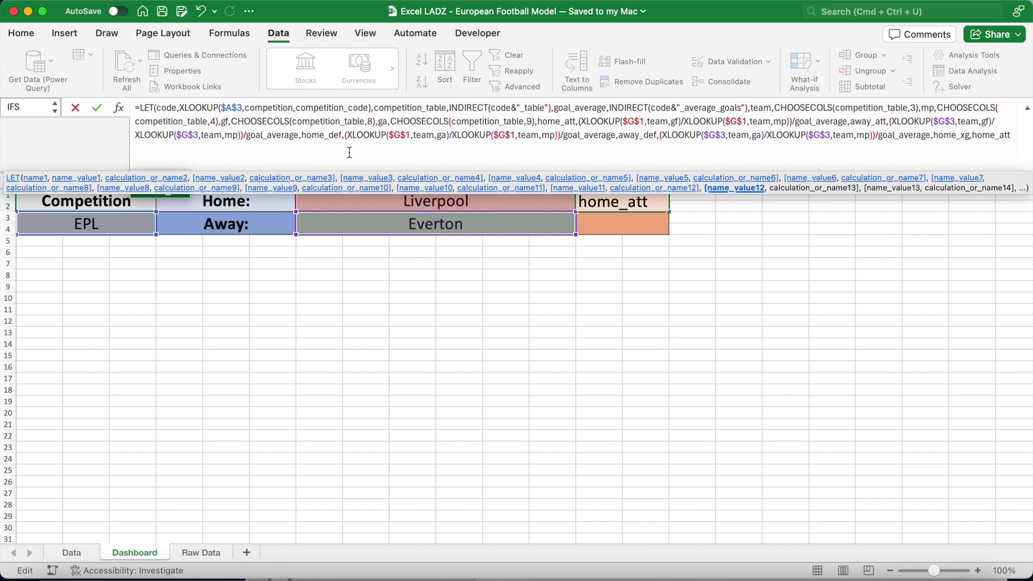
text(*away_def)
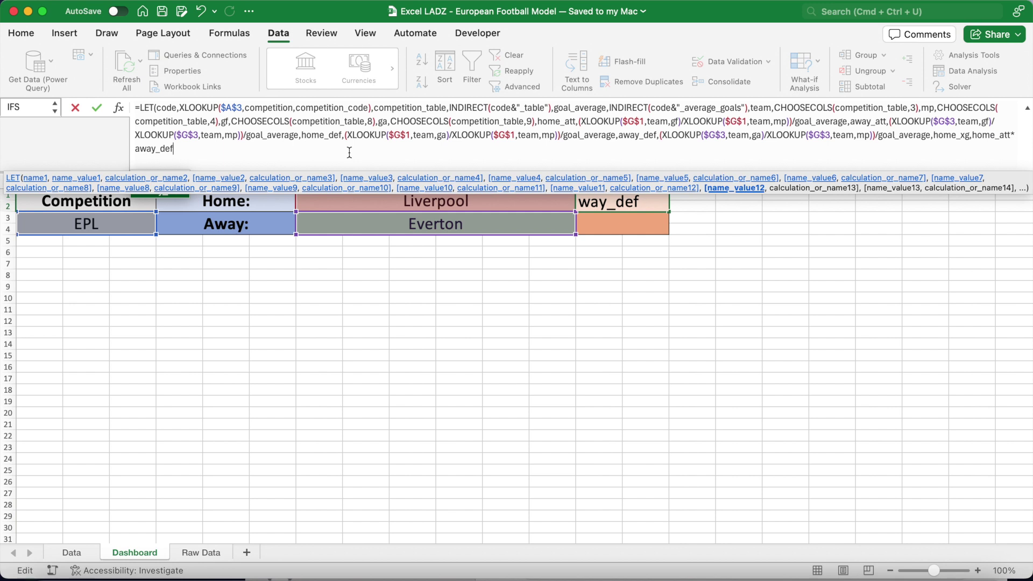
text(*goal_average*SQRT()
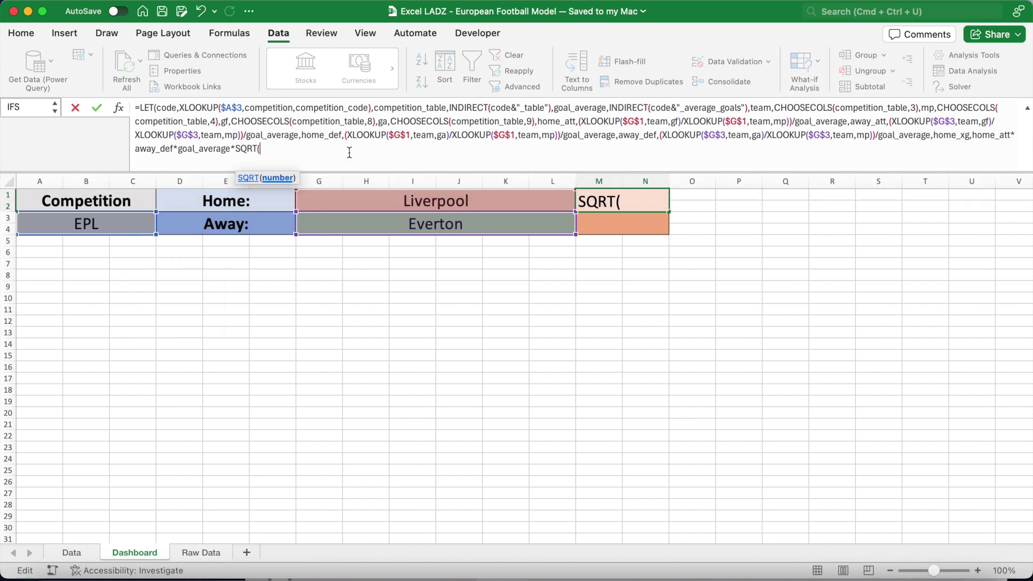
text(1+home_advantage)
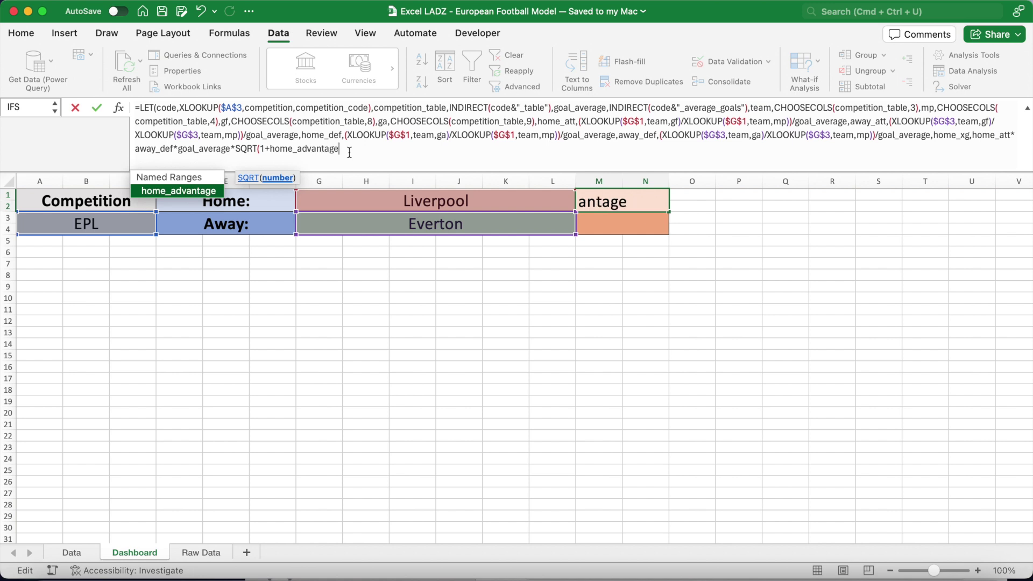
text())
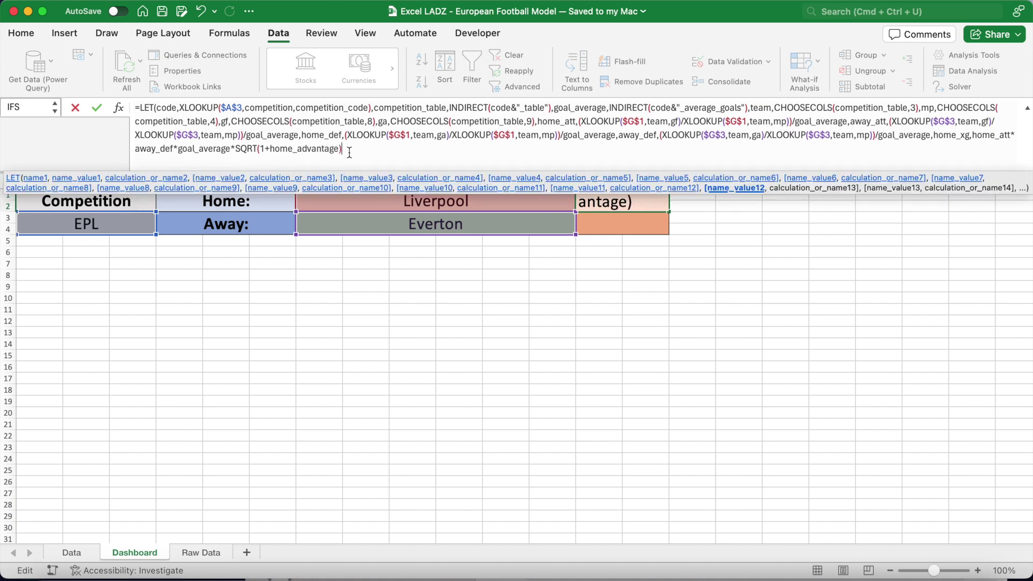
Add the variable away_xg to the LET formula, defined as home_def*away_att*goal_average*(1/SQRT(1+home_advantage)).
text(,away_xg,)
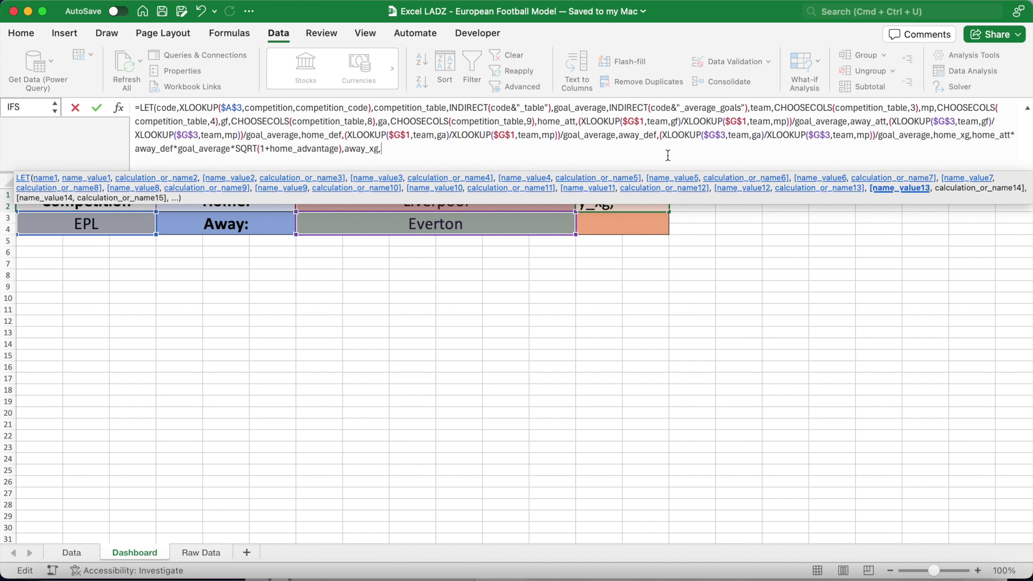
text(home)
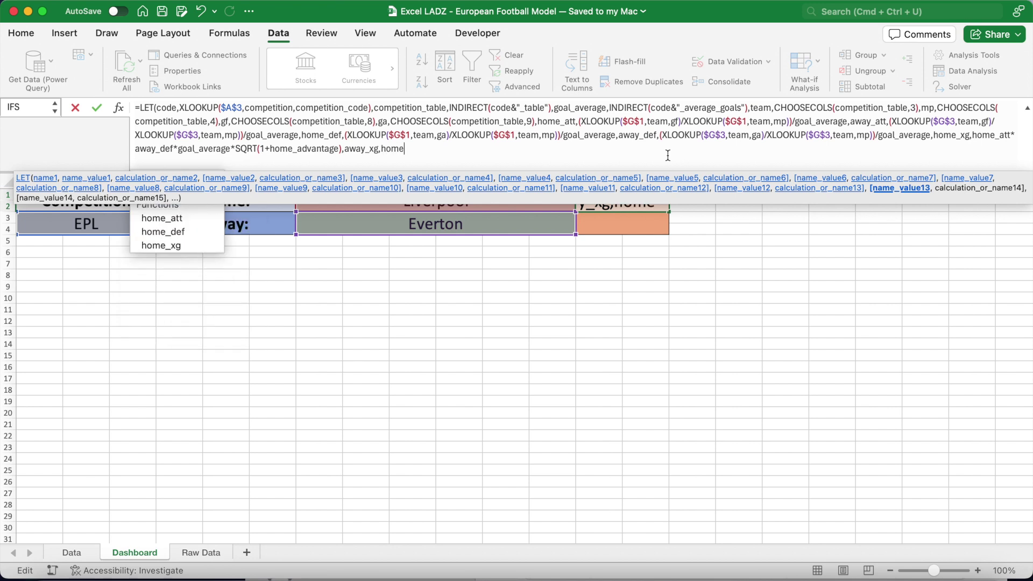
text(_def*)
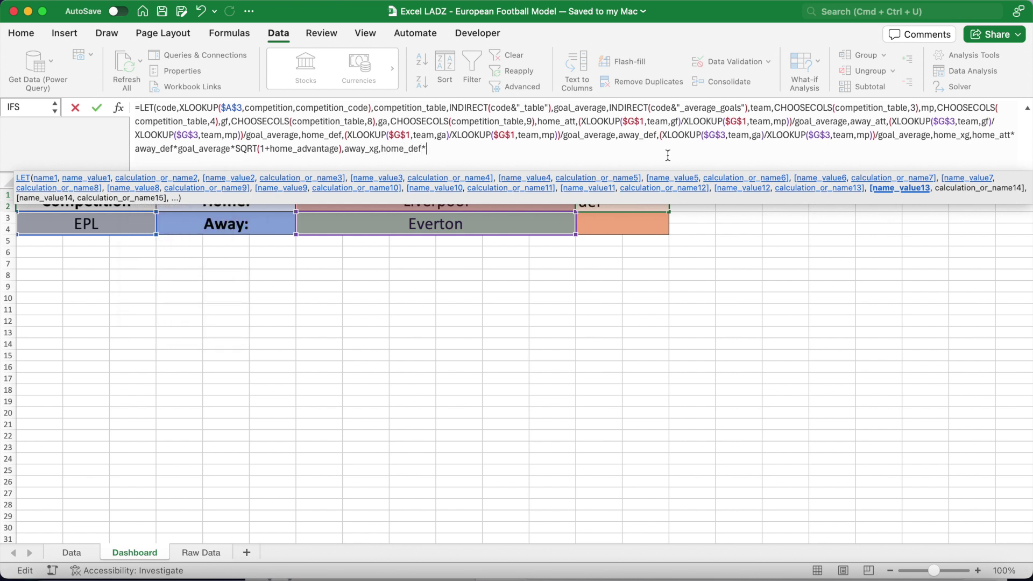
text(away_att*goal_)
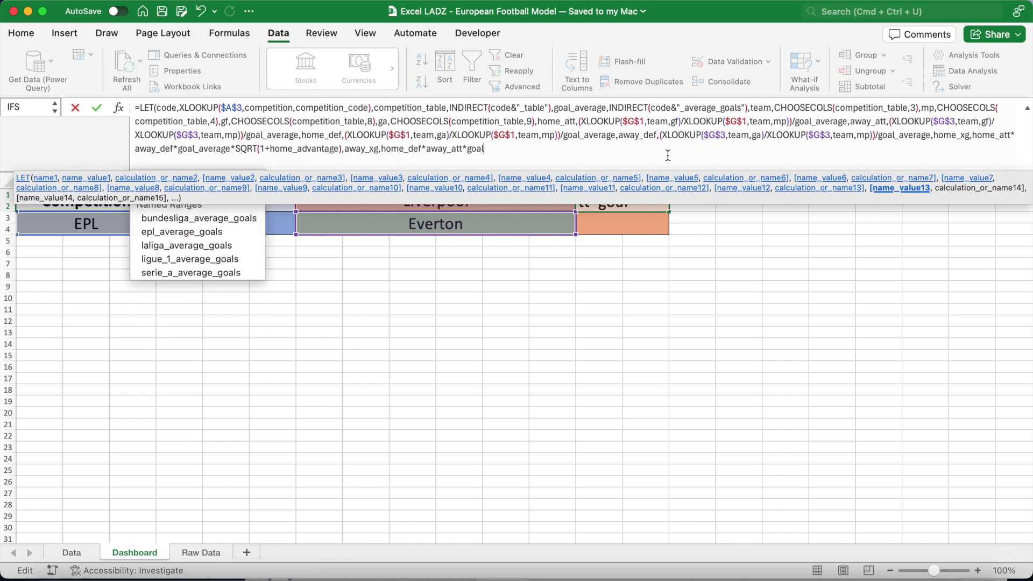
text(average)
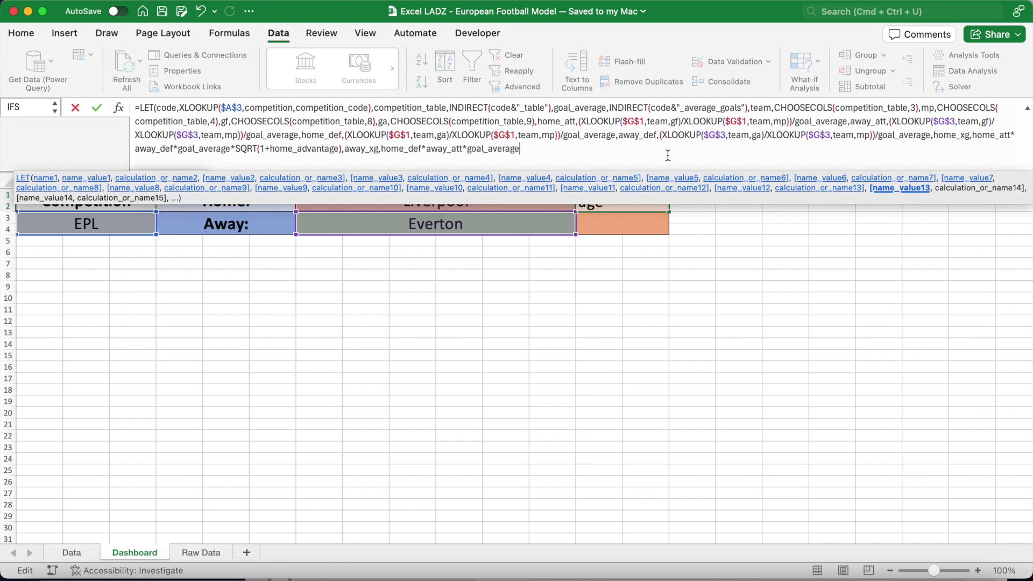
text(*()
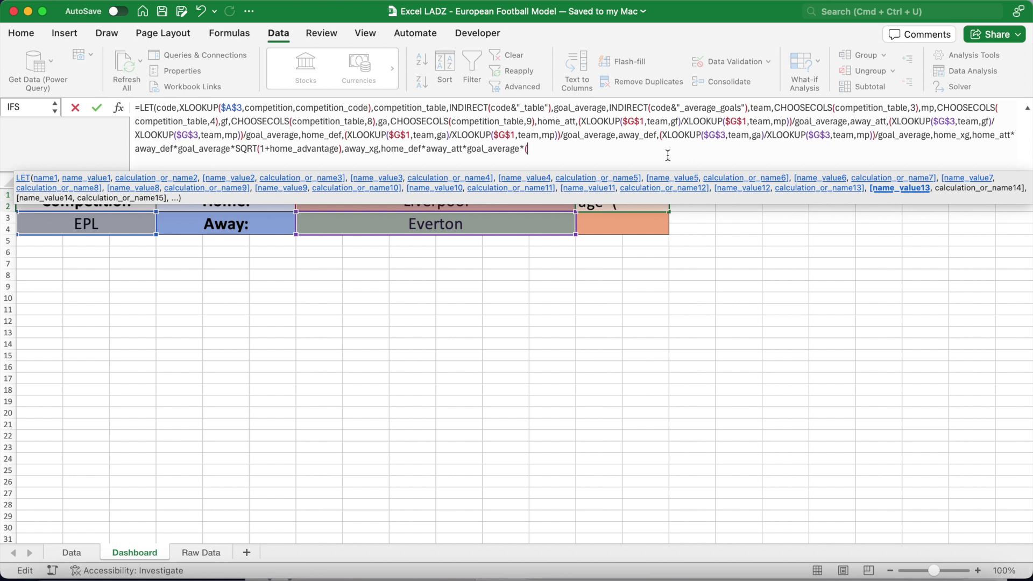
text(1/(S)
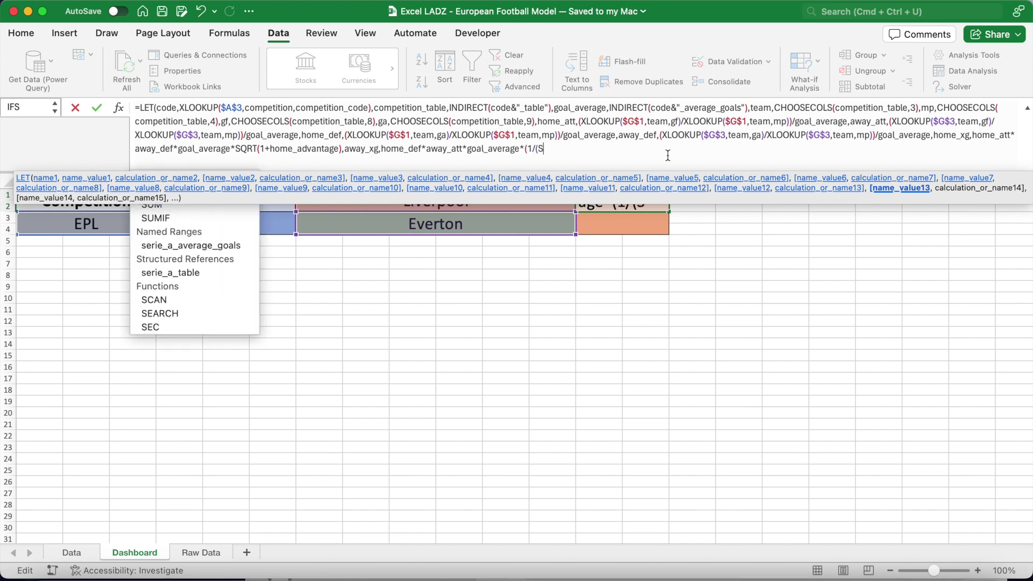
key(BackSpace)
key(BackSpace)
text(SQRT()
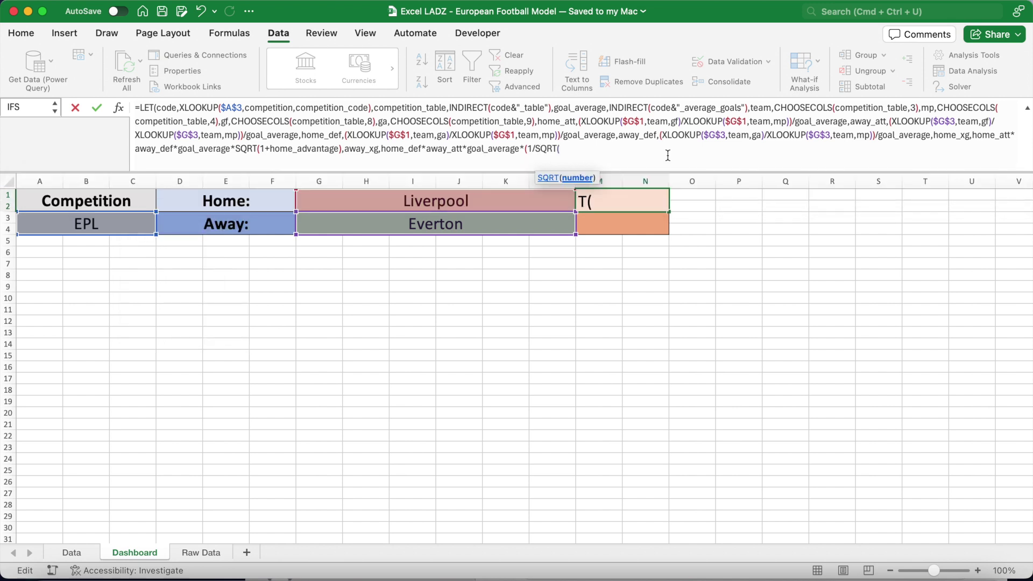
text(1+home_a)
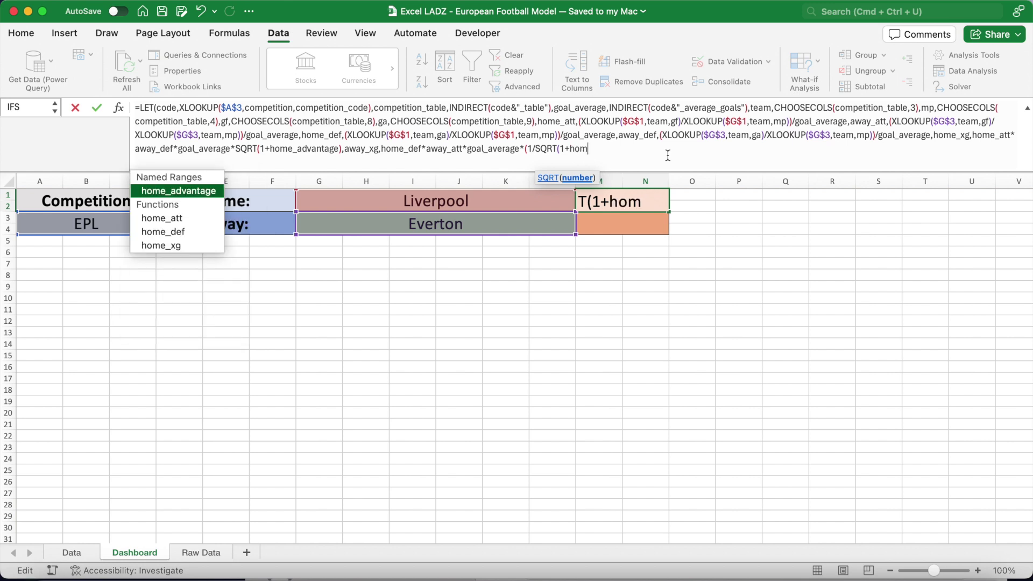
text(dvantage)
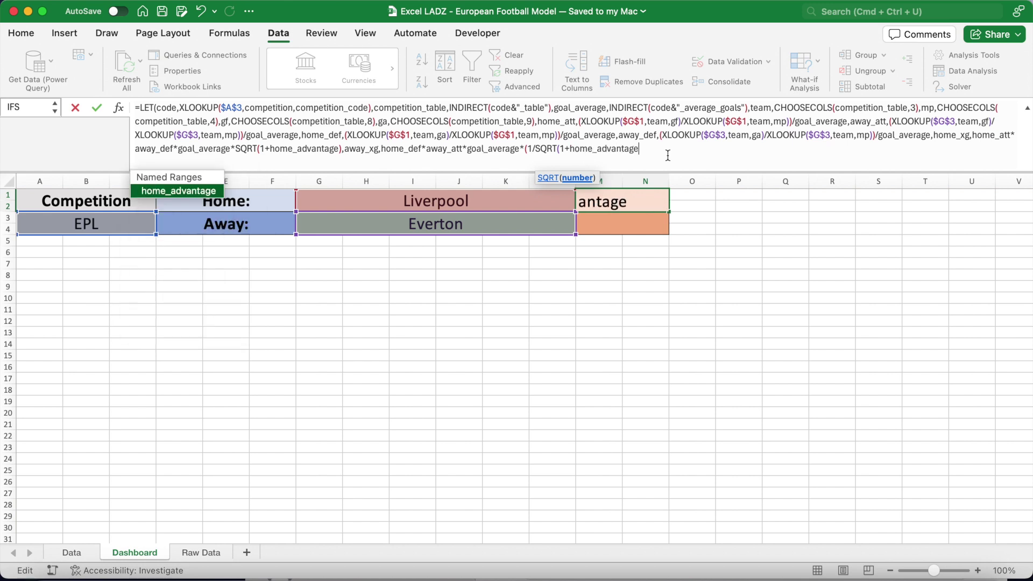
text()))
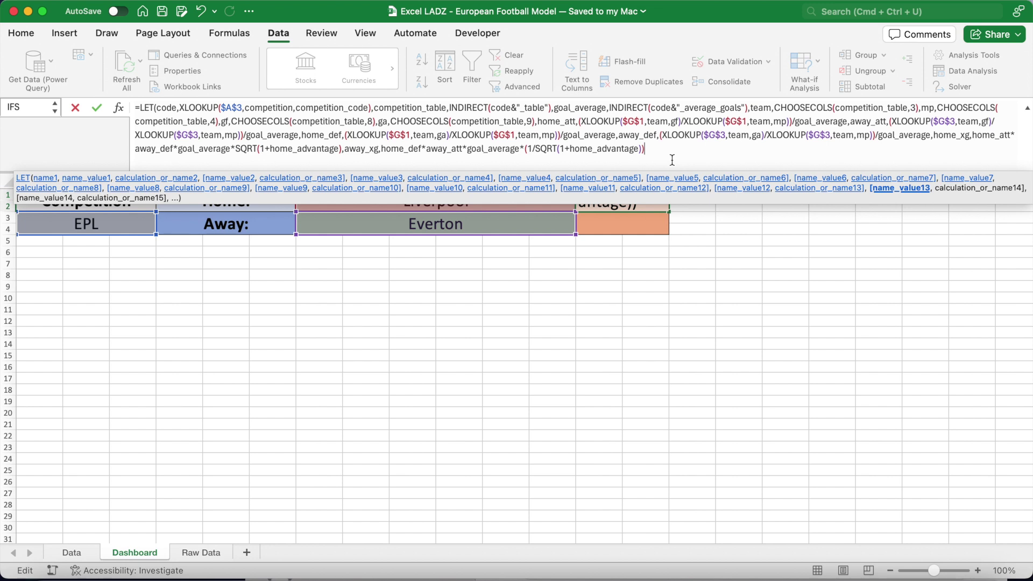
Make the LET formula return home_xg and enter it in the home team's cell M1.
text(,home_xg)
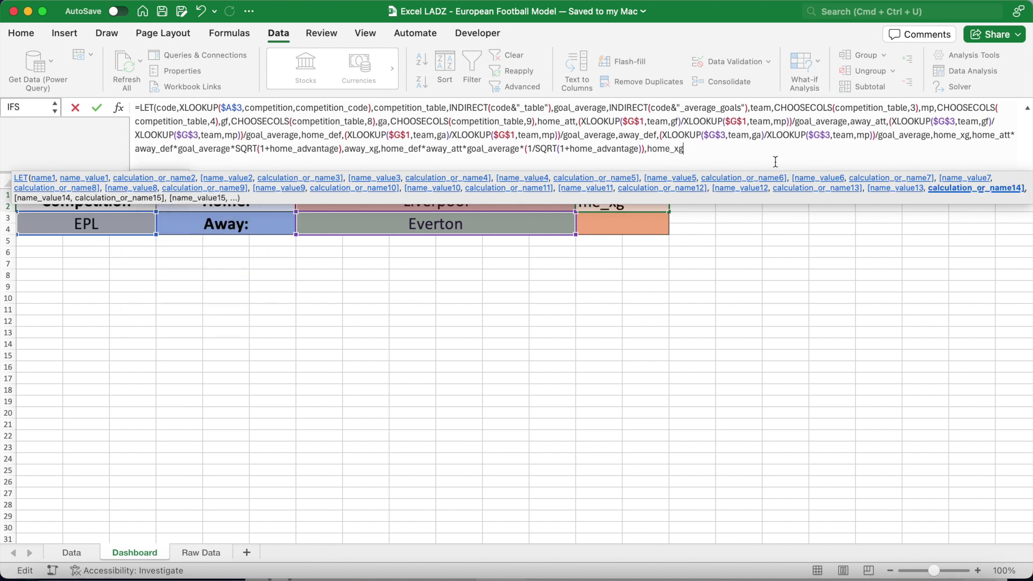
text())
key(Return)
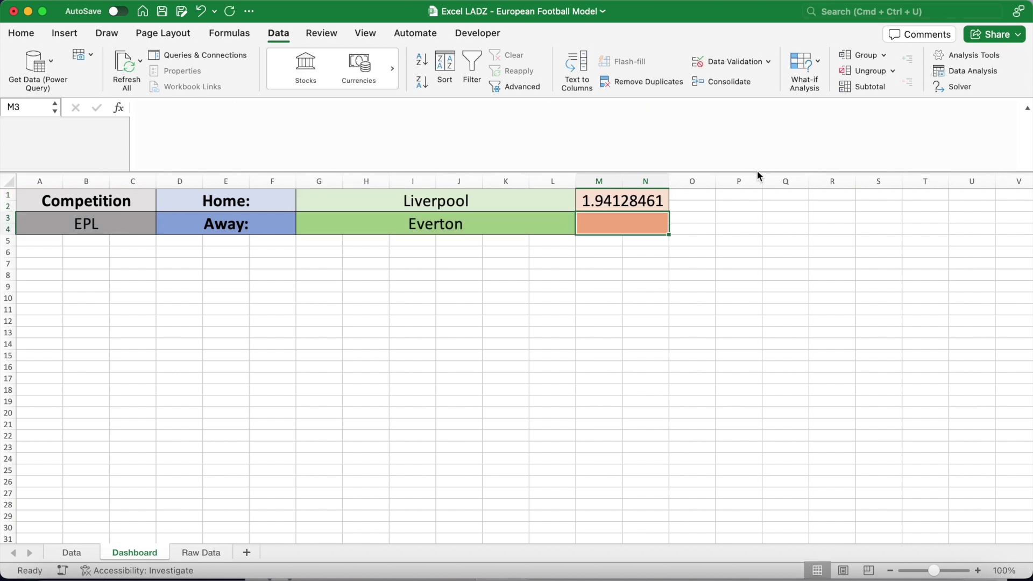
Fill the home expected-goals formula from M1 down into the away team's cell M3.
click(652, 199)
drag(668, 212, 669, 234)
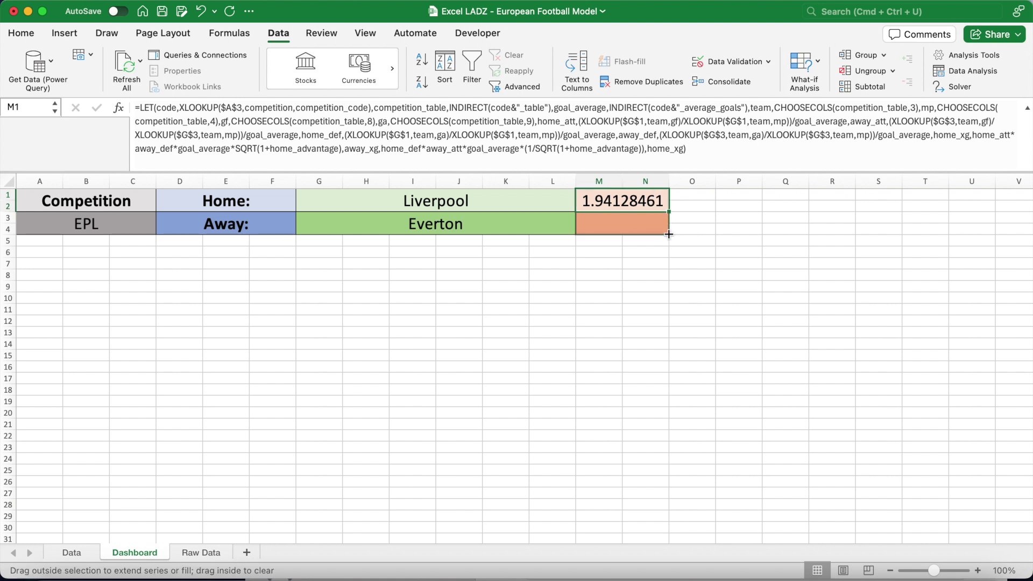
drag(669, 234, 669, 234)
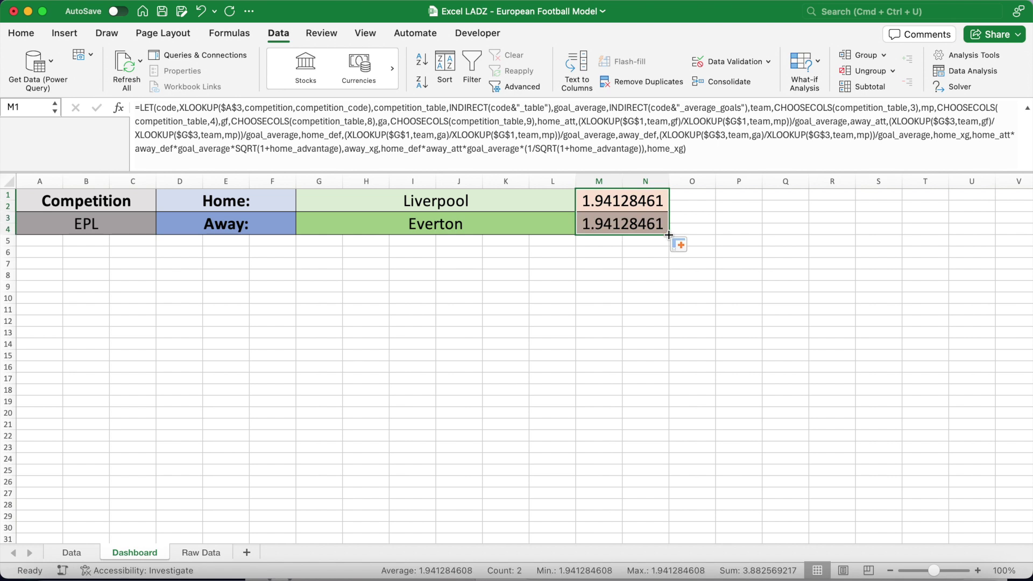
Change the value returned by the LET formula in M3 to away_xg.
click(654, 230)
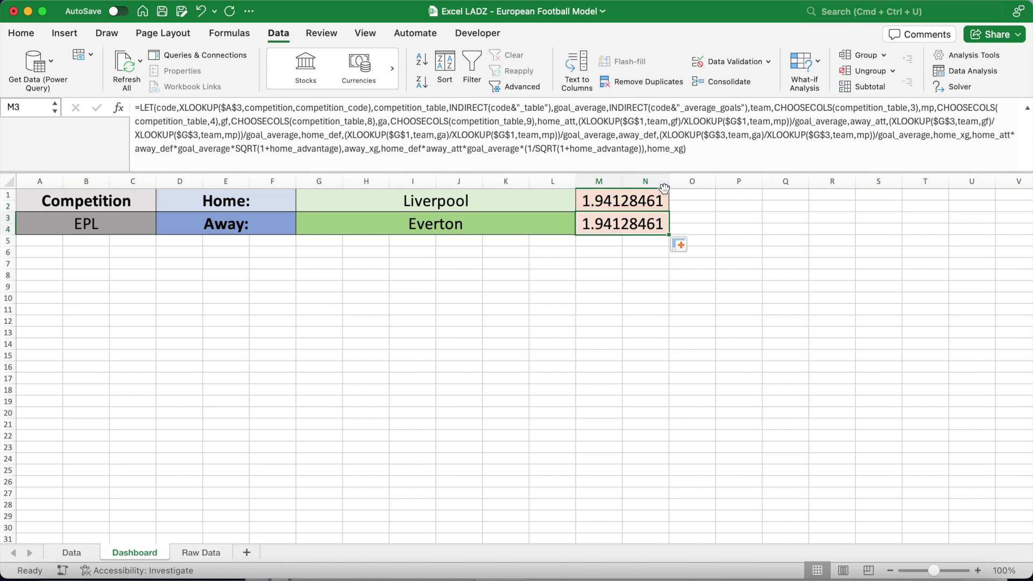
click(669, 156)
key(BackSpace)
key(BackSpace)
key(BackSpace)
key(BackSpace)
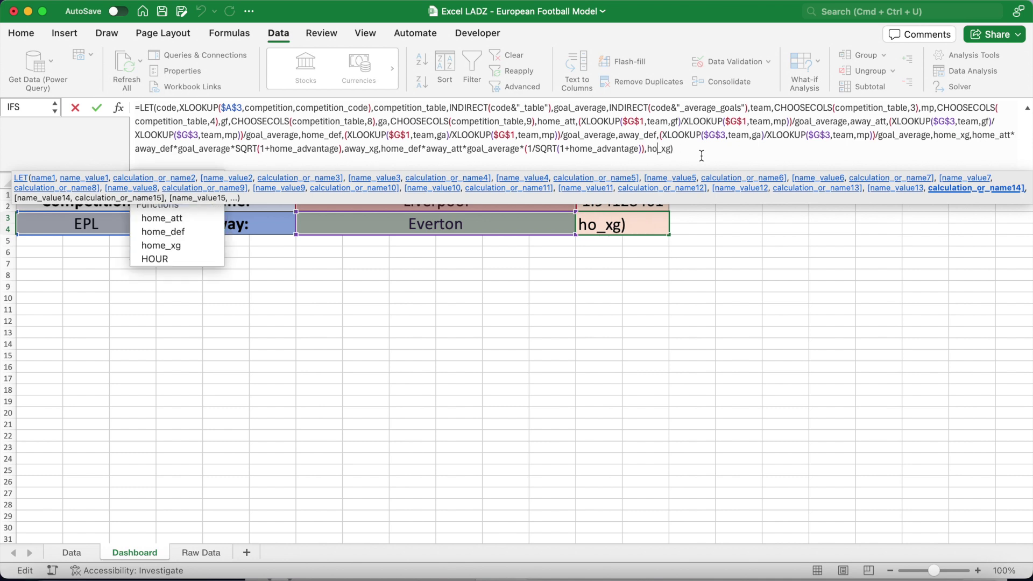
text(away)
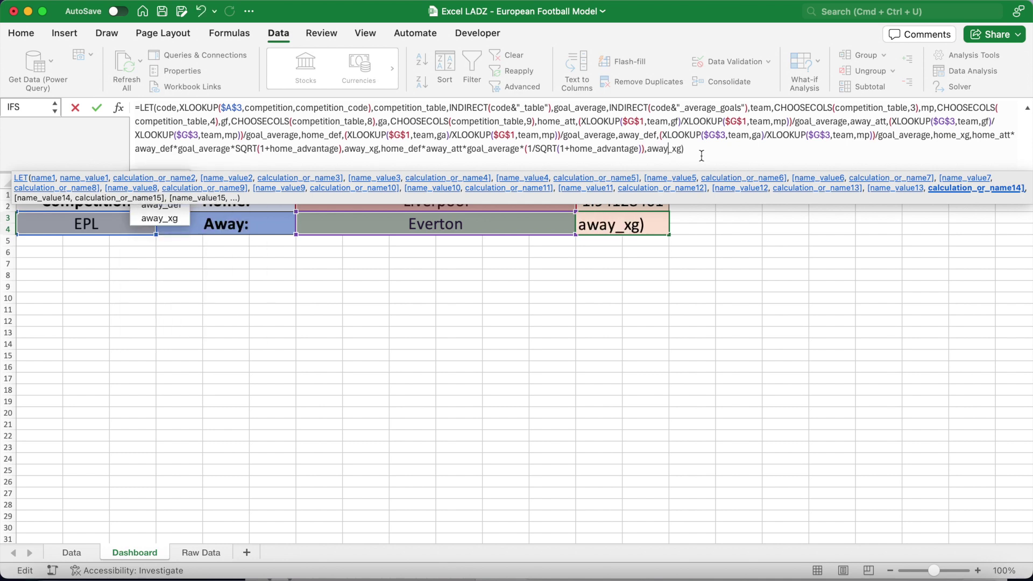
key(Return)
Format both expected-goals cells, M1 and M3, to show two decimal places.
click(651, 194)
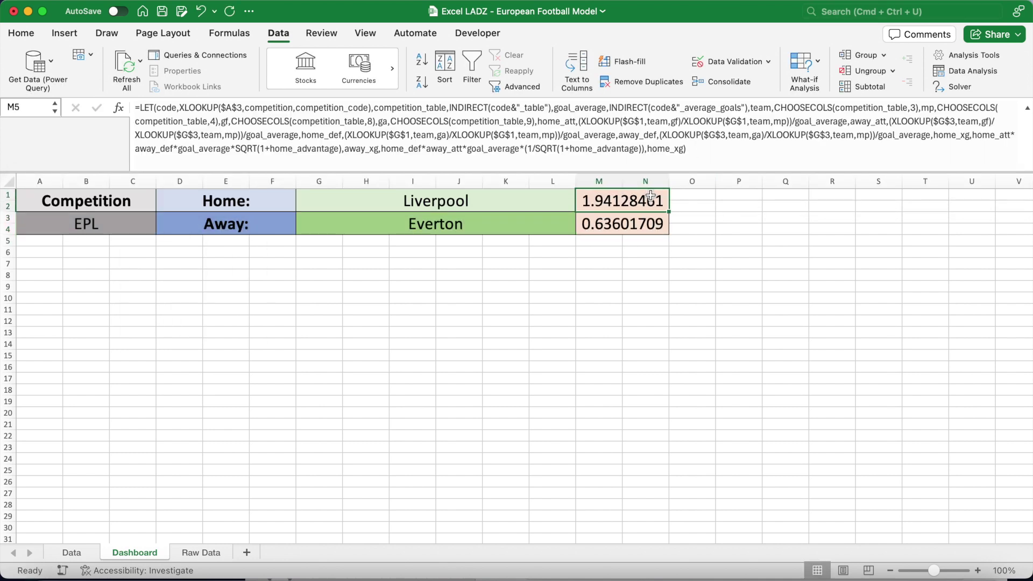
drag(651, 195, 650, 220)
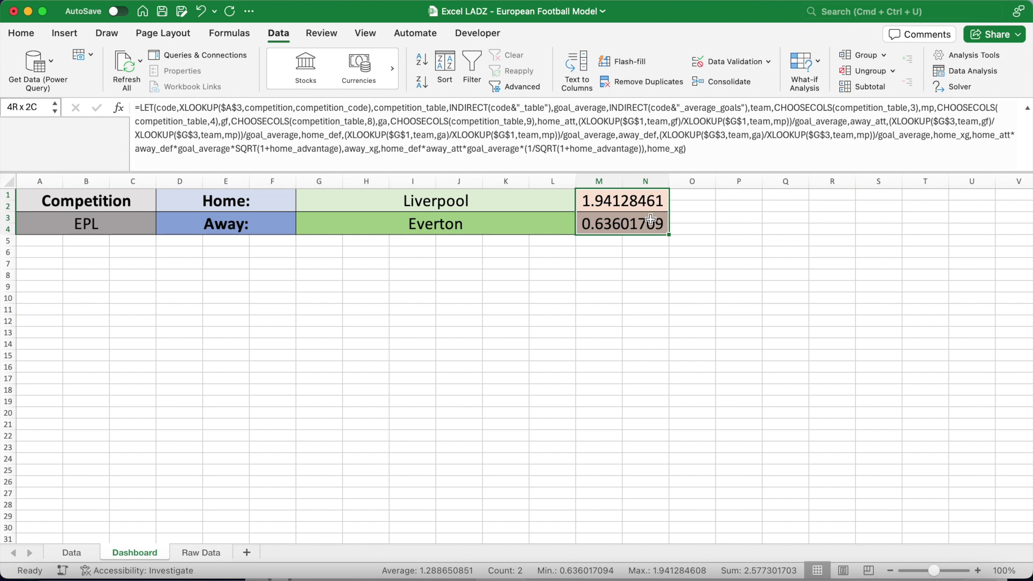
click(21, 33)
click(536, 81)
click(536, 82)
click(535, 82)
click(536, 81)
click(535, 81)
click(535, 81)
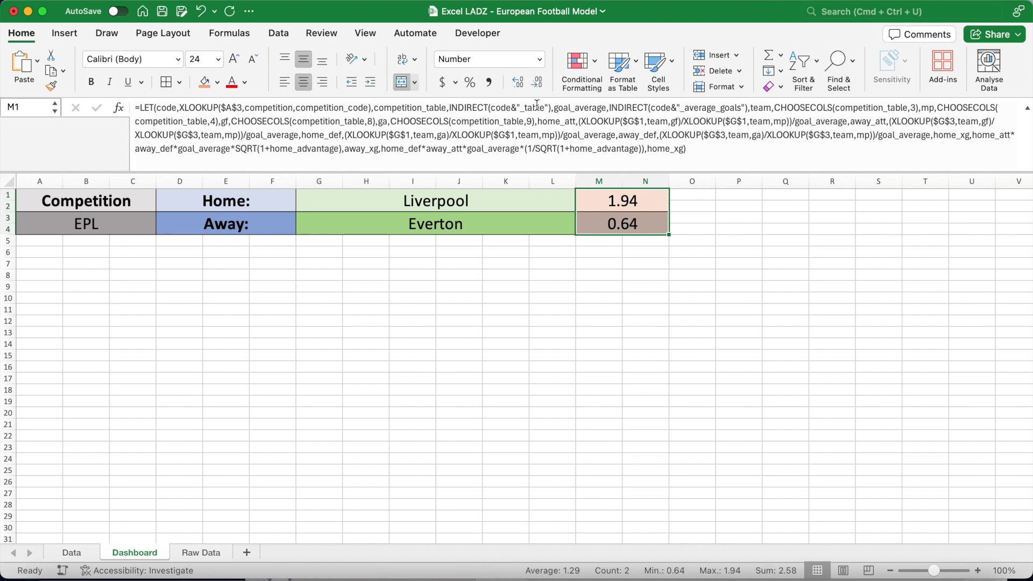
Collapse the formula bar to a single line and choose Burnley as the home team.
click(519, 265)
drag(517, 171, 519, 108)
click(515, 148)
click(584, 142)
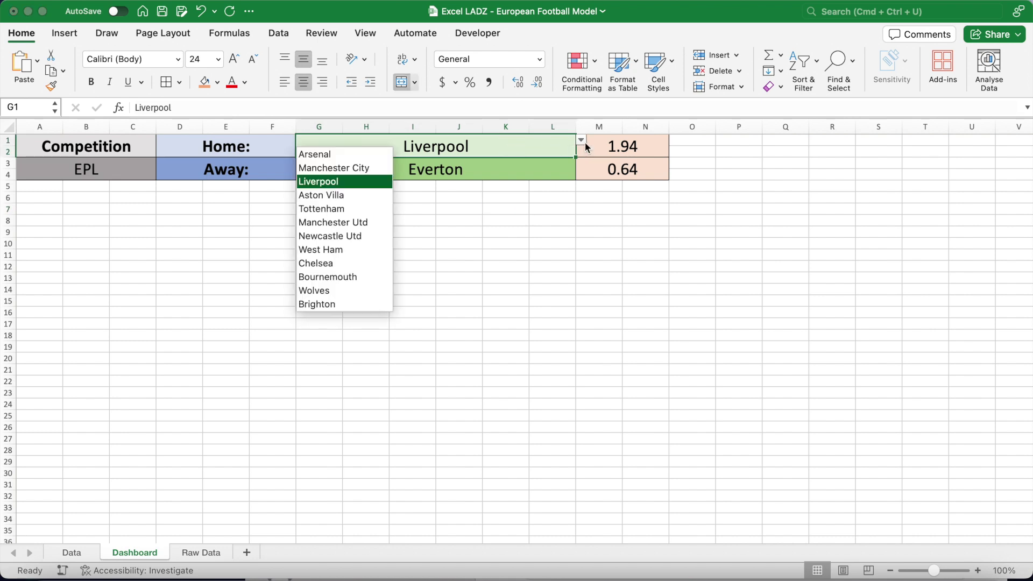
scroll(369, 262, down, 3)
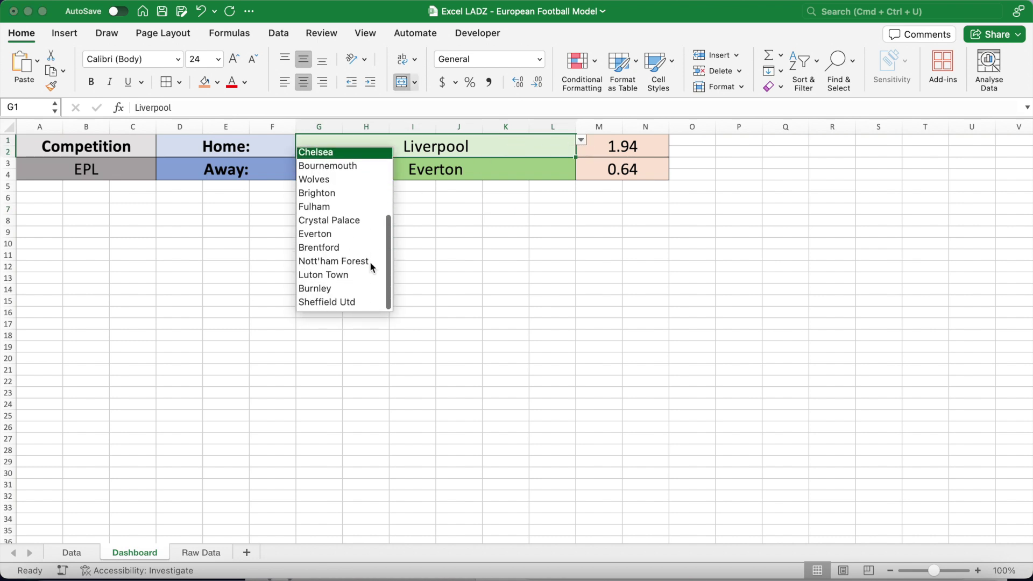
click(359, 289)
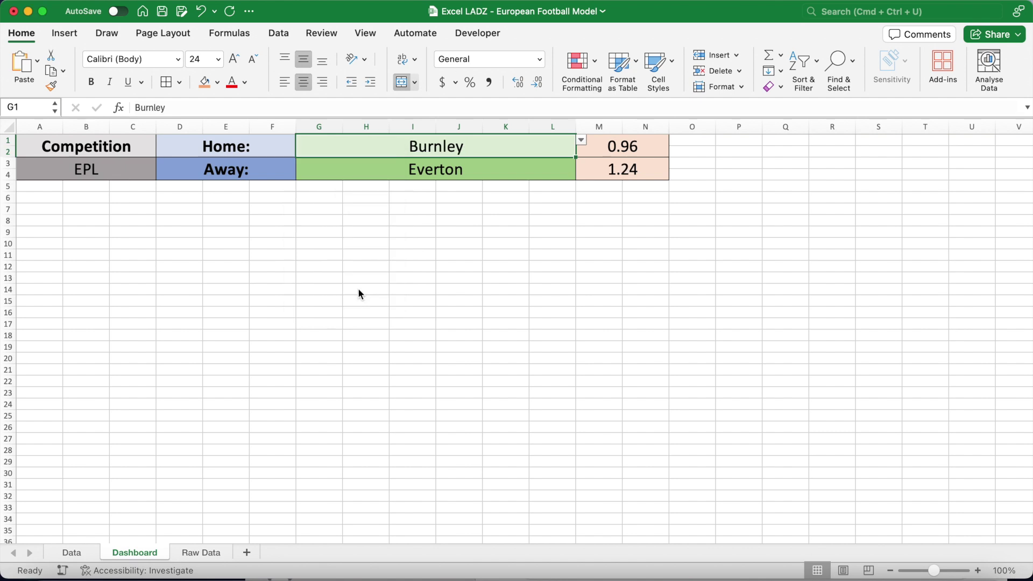
Choose Tottenham as the away team in G3.
click(515, 177)
click(604, 173)
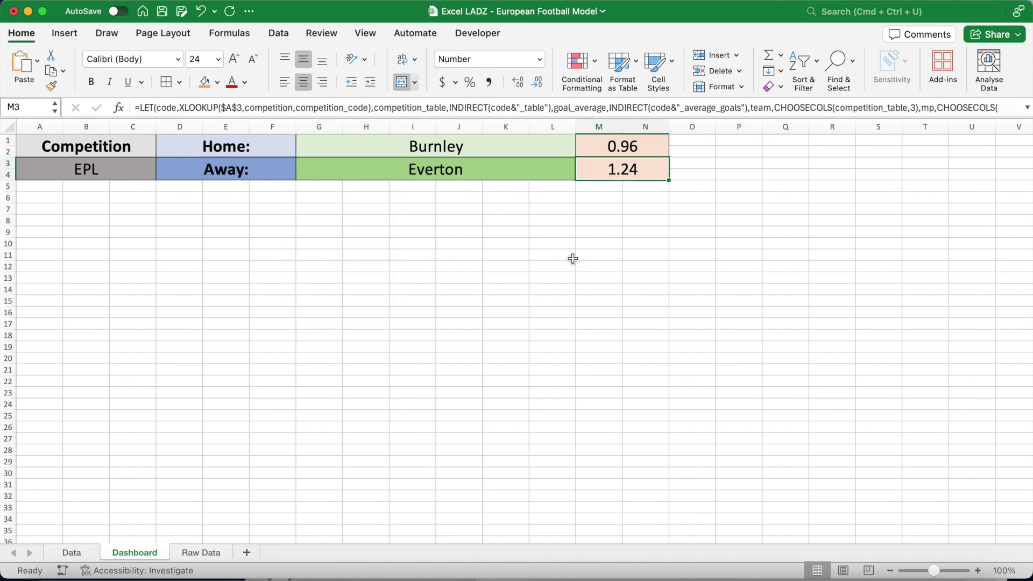
click(538, 174)
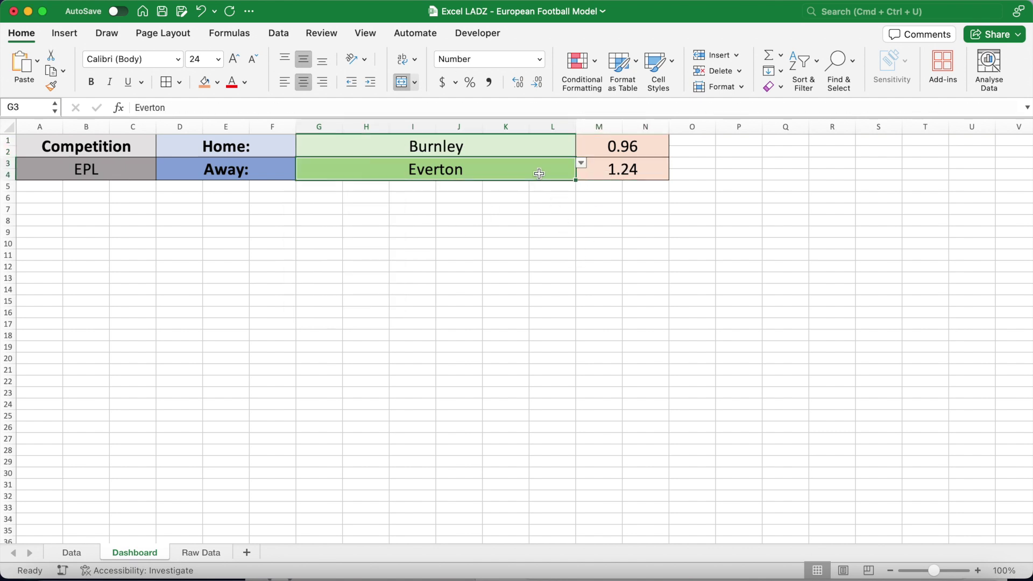
click(583, 163)
click(373, 235)
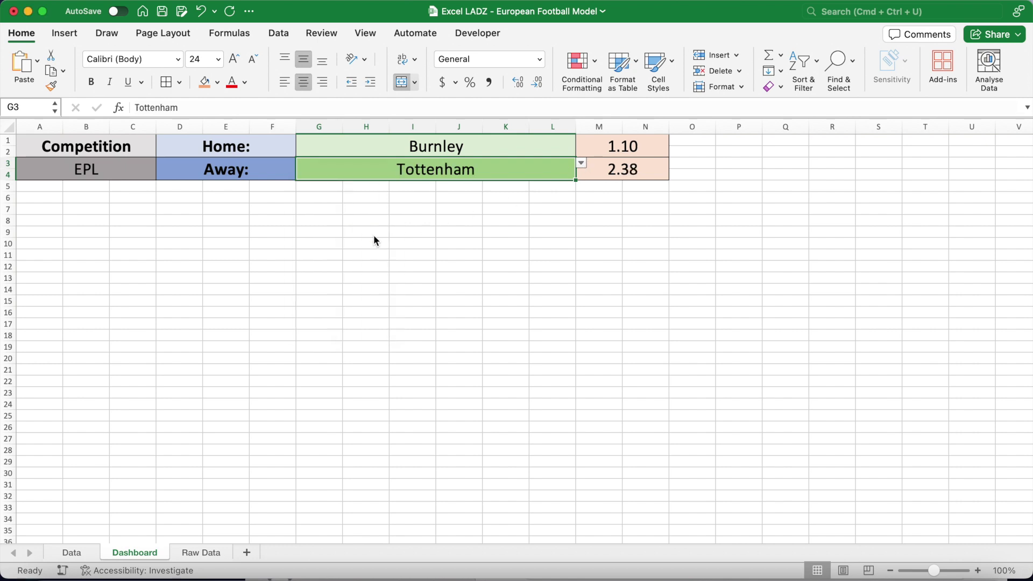
Open the team list for the home team in G1.
click(509, 142)
click(581, 141)
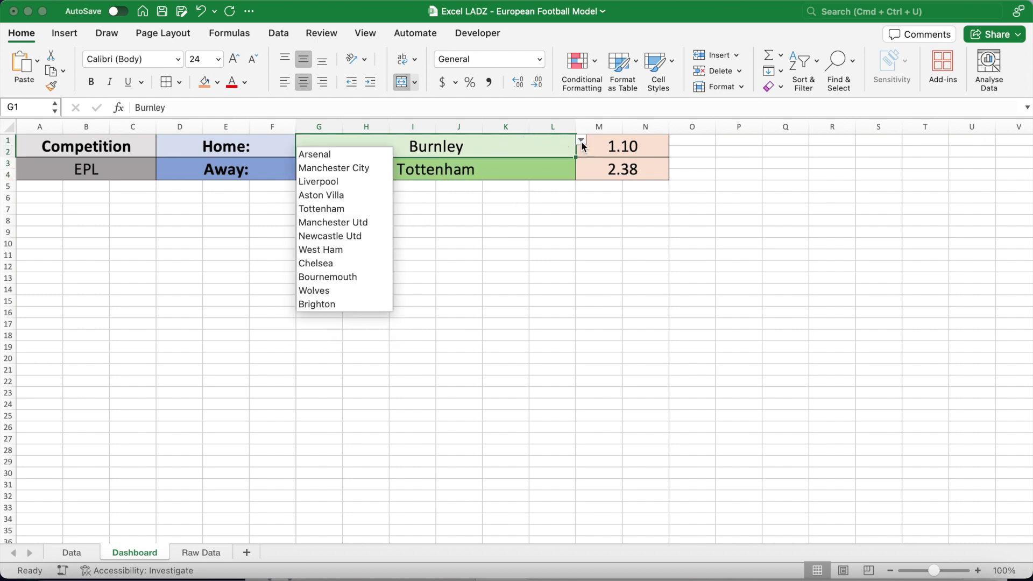
Choose Manchester Utd as the home team on the Dashboard.
click(384, 225)
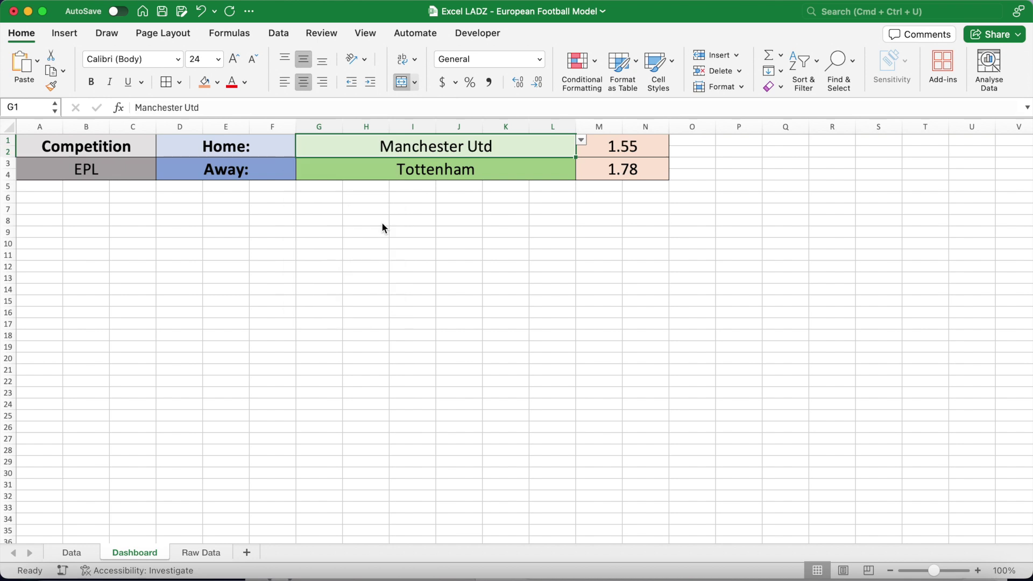
click(375, 222)
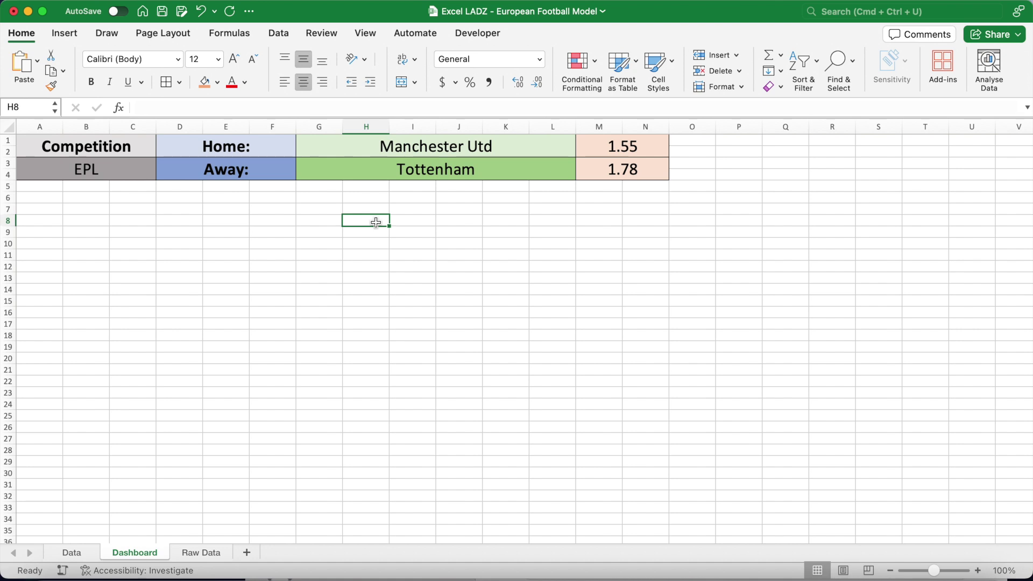
Wrap the home_xg formula in M1 in IFERROR so that errors return an empty string.
drag(402, 116, 402, 172)
click(615, 203)
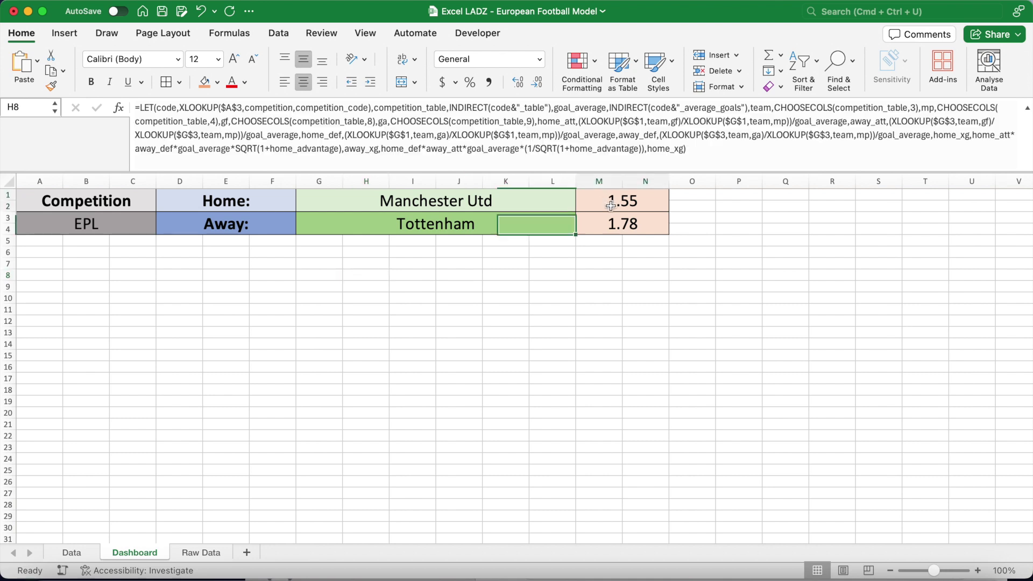
click(142, 111)
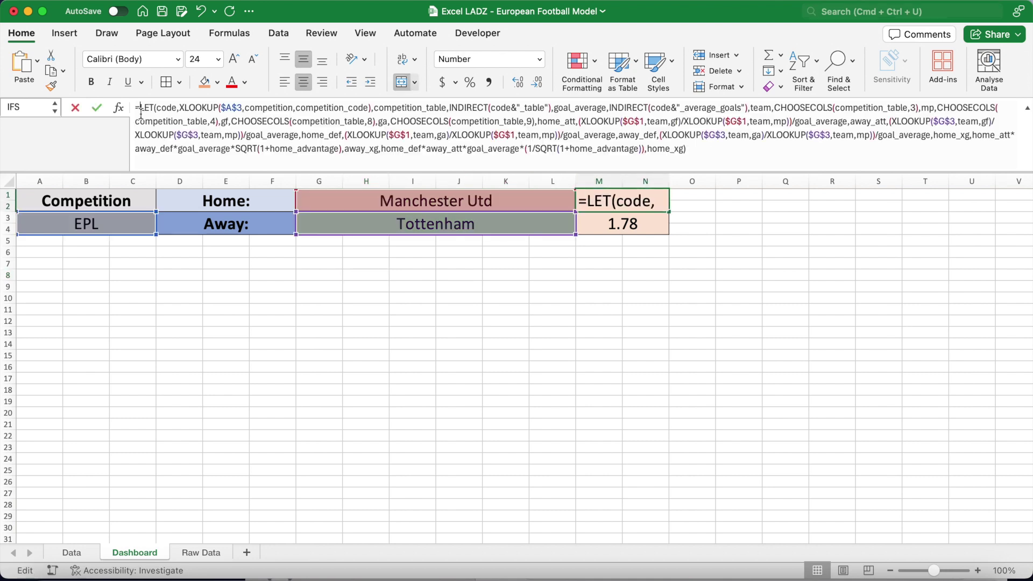
text(IFERROR()
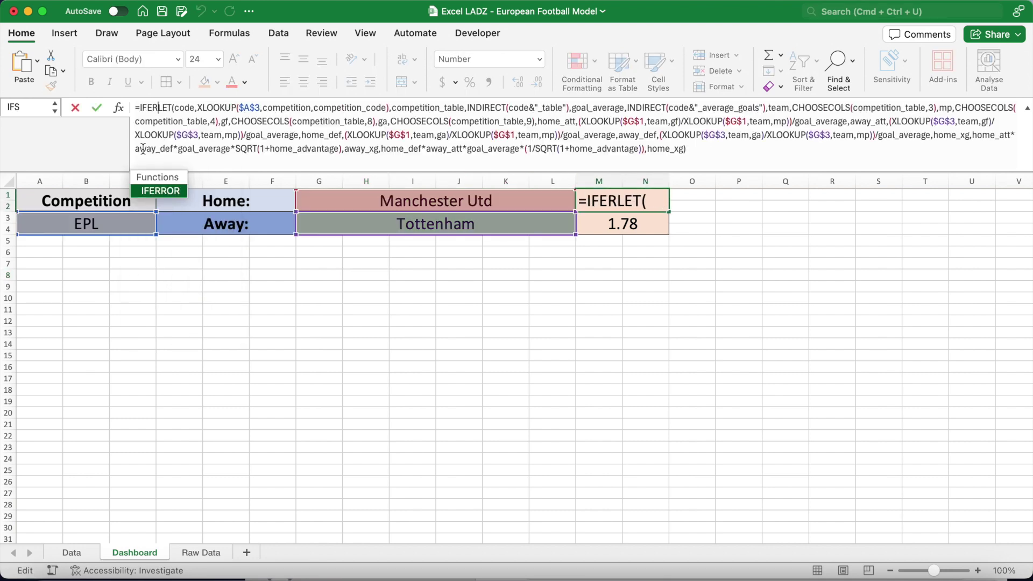
click(783, 155)
text(,""))
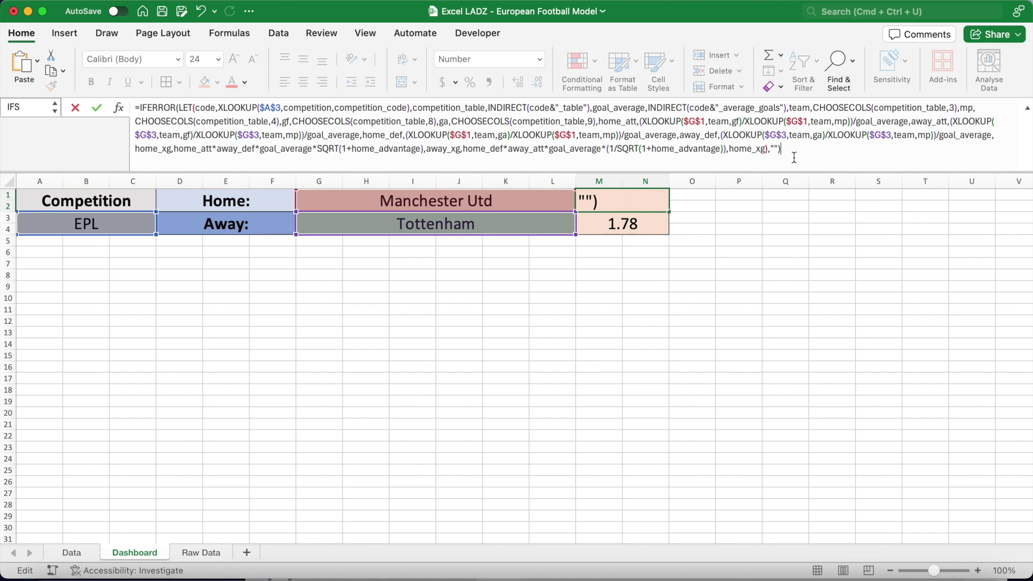
key(Return)
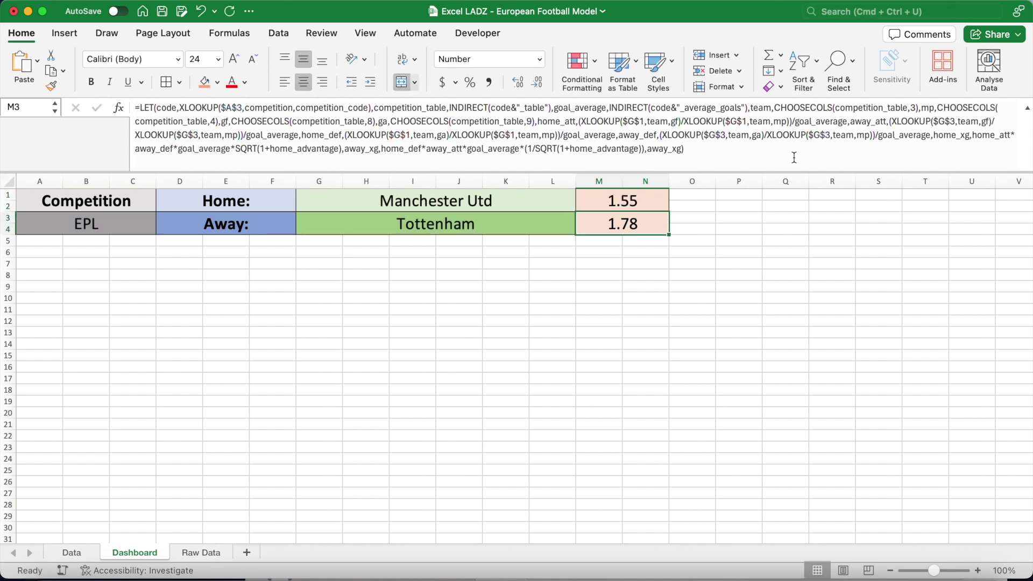
Wrap the away_xg formula in M3 in IFERROR with an empty string as the fallback.
click(142, 110)
text(IFERROR()
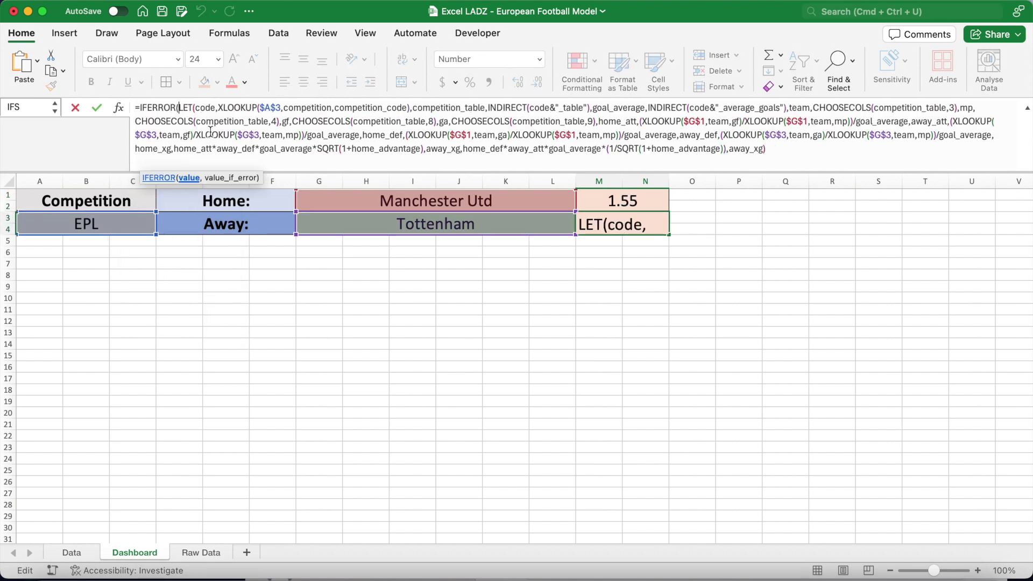
click(805, 150)
text(,""))
key(Return)
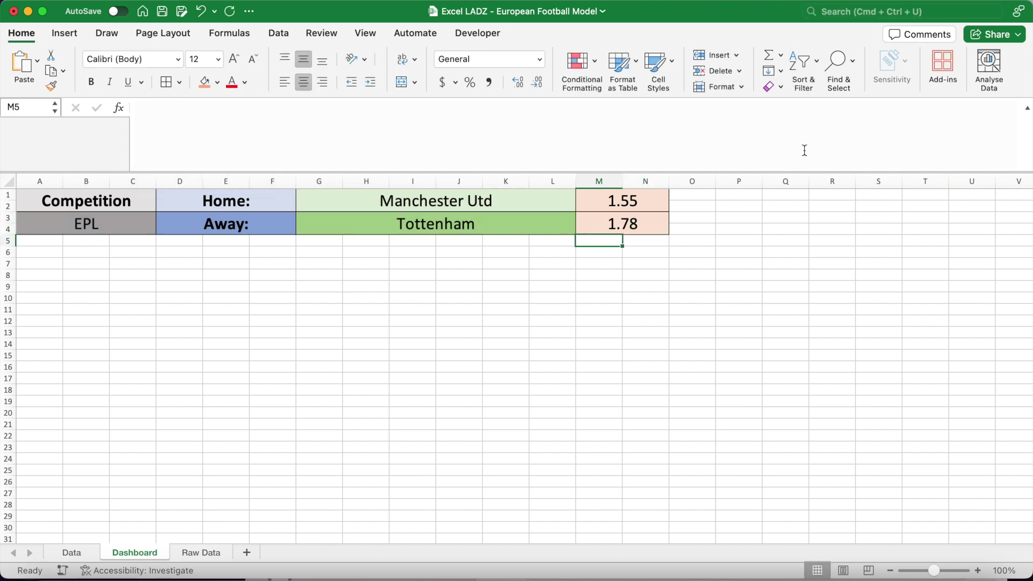
Change the competition to Bundesliga and check how the away goals formula handles the mismatched teams.
click(127, 227)
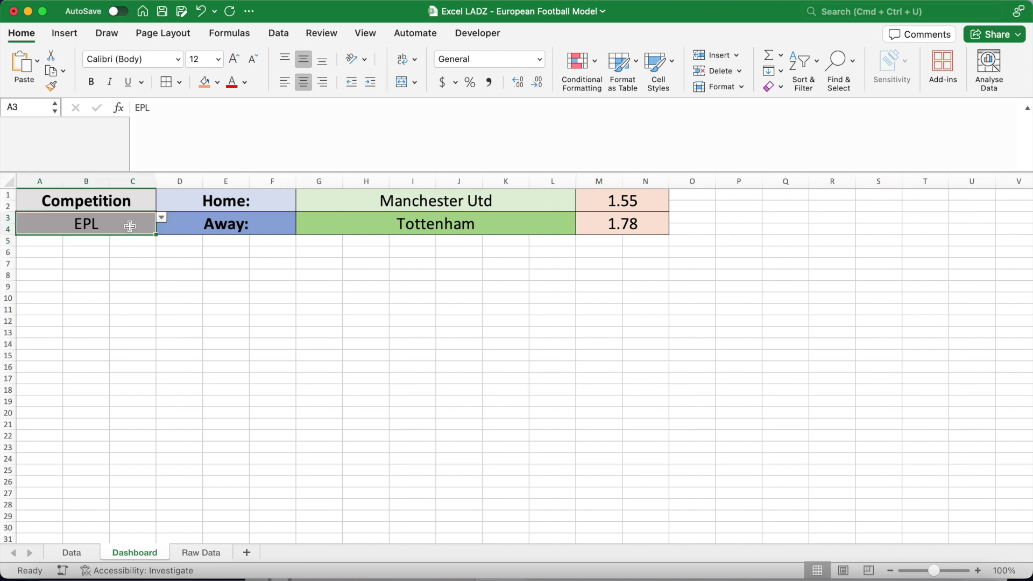
click(161, 218)
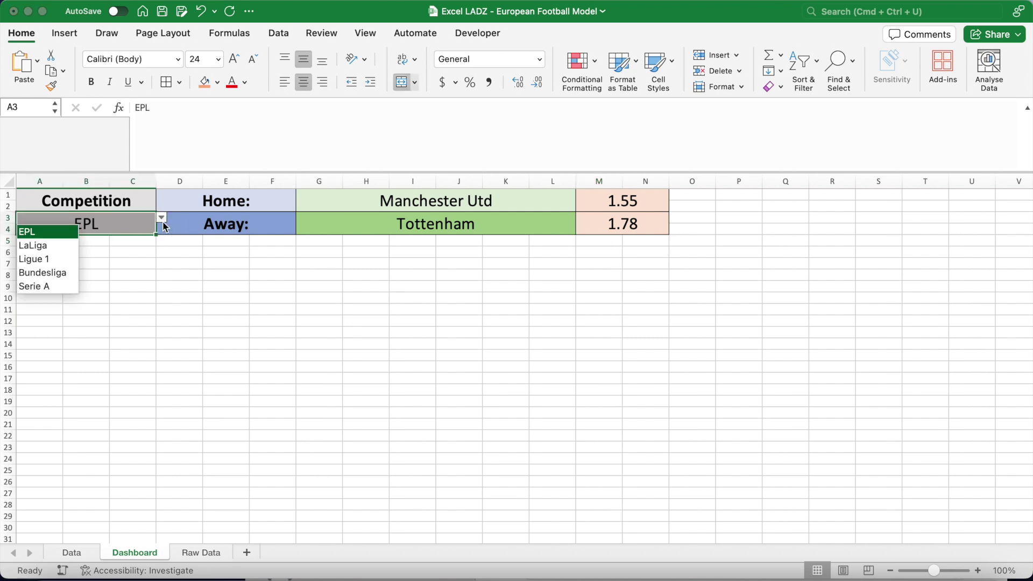
click(62, 273)
click(427, 202)
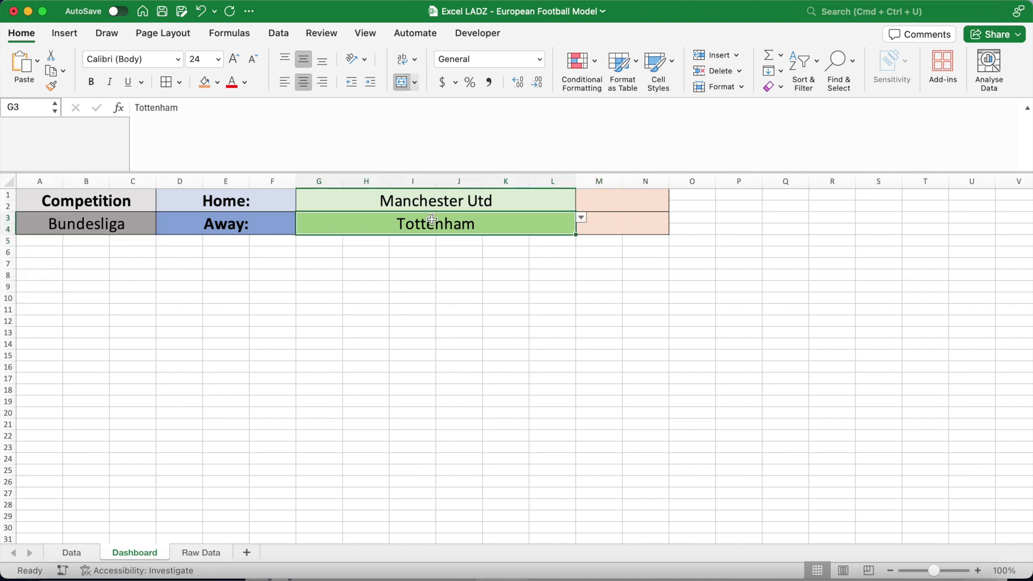
click(432, 219)
click(619, 219)
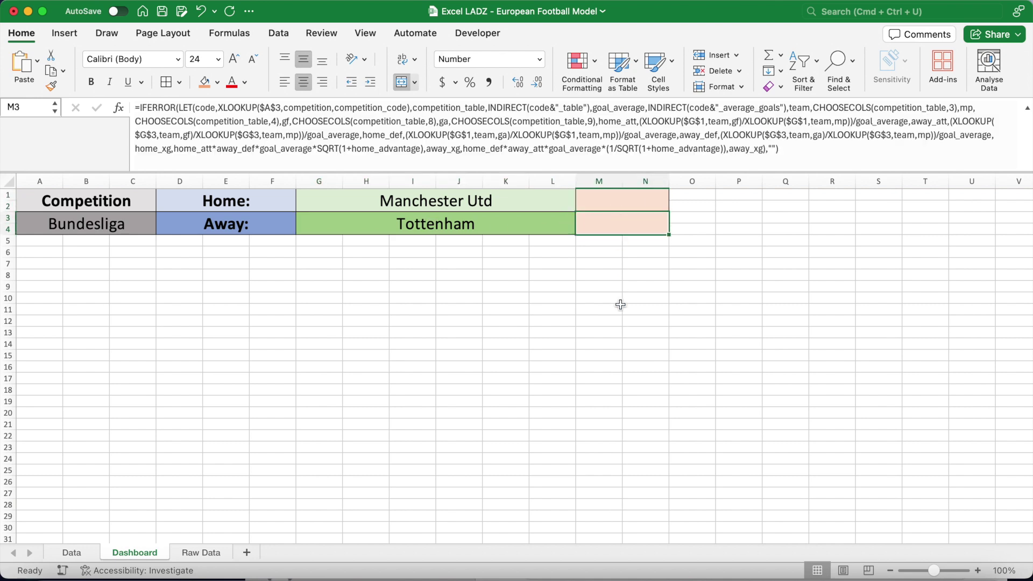
Set Bayern Munich as the home team and Dortmund as the away team, and inspect both expected-goals cells.
click(528, 203)
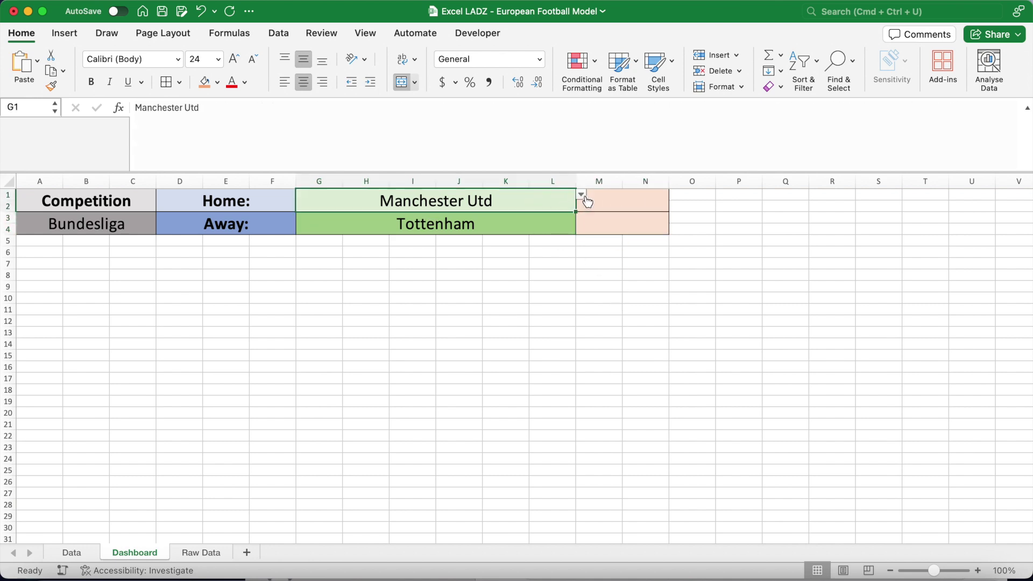
click(583, 196)
click(374, 223)
click(500, 228)
click(582, 218)
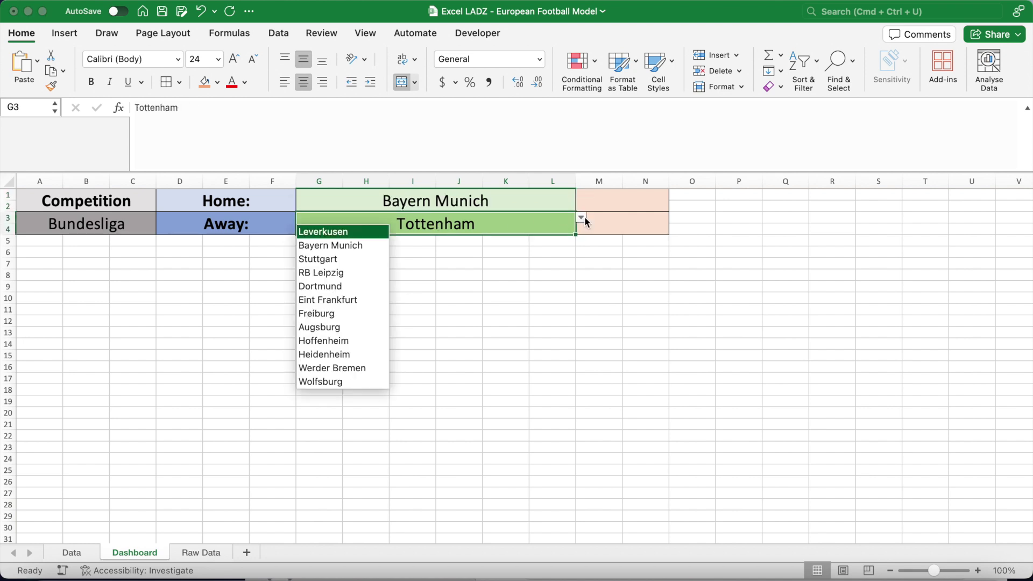
click(325, 286)
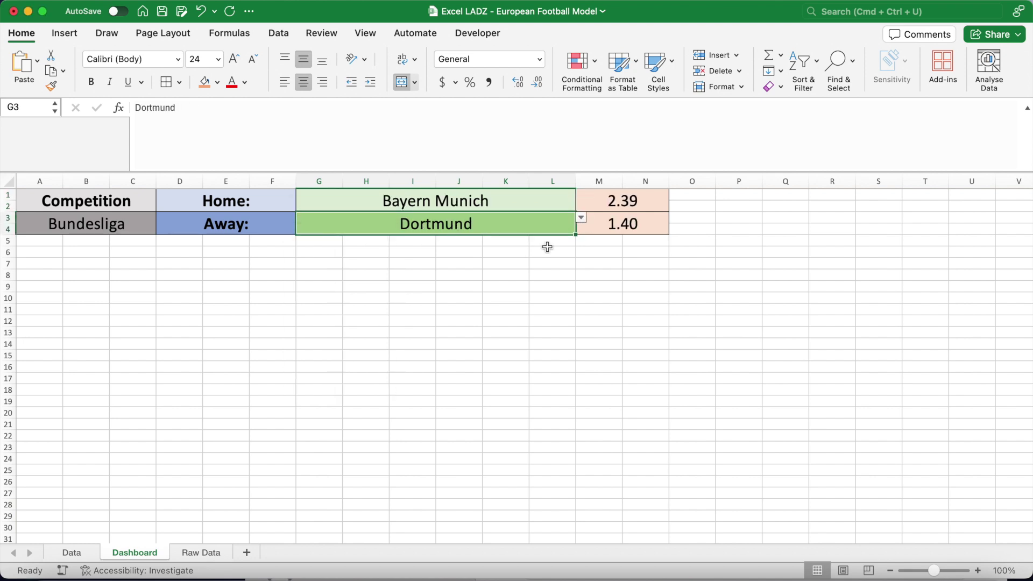
click(616, 209)
click(619, 222)
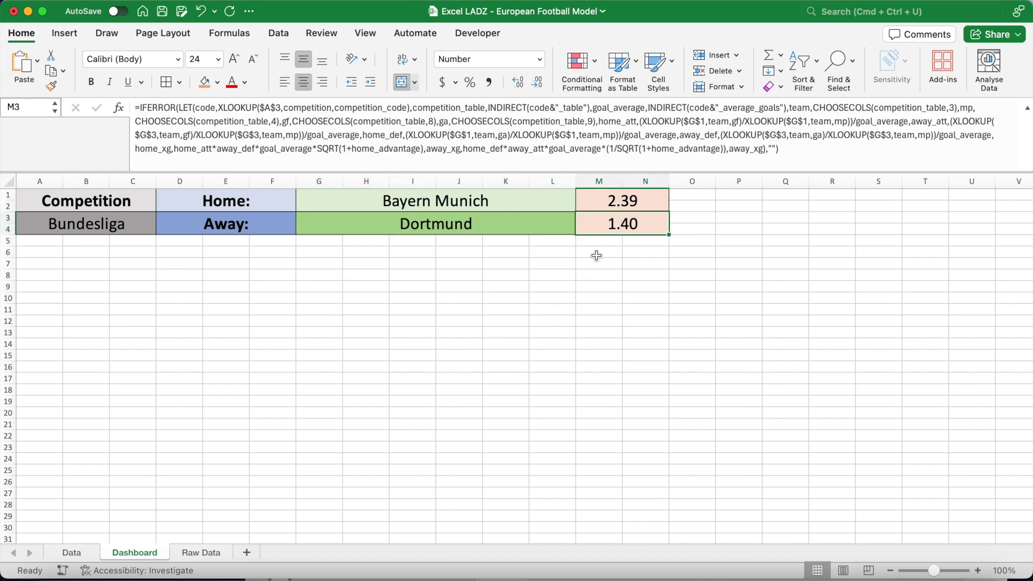
Collapse the expanded formula bar back to a single line.
click(595, 253)
drag(558, 175, 570, 111)
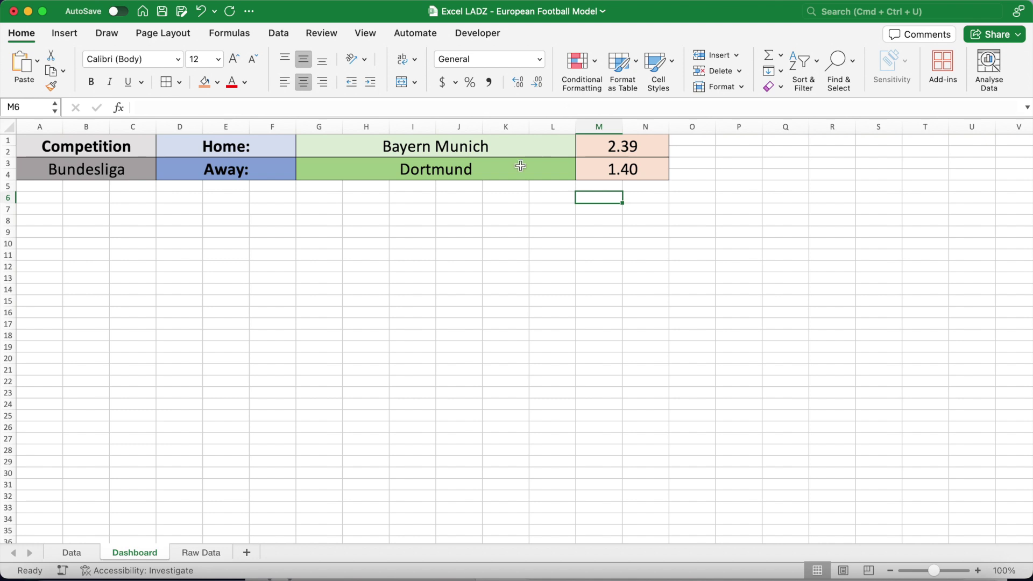
click(414, 210)
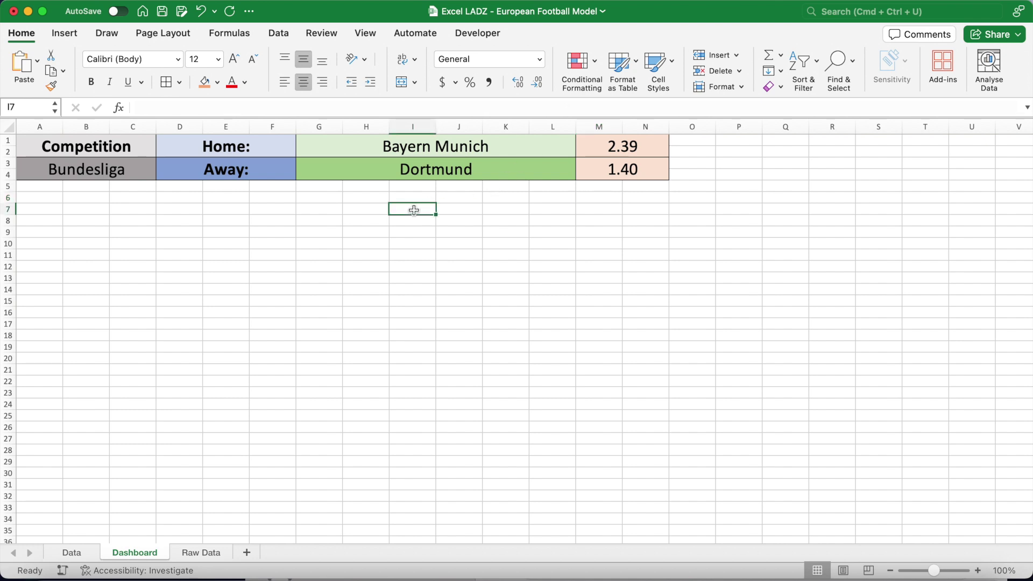
Merge and centre A6:F6 with font size 18 and a light gold fill.
drag(31, 198, 258, 198)
click(402, 82)
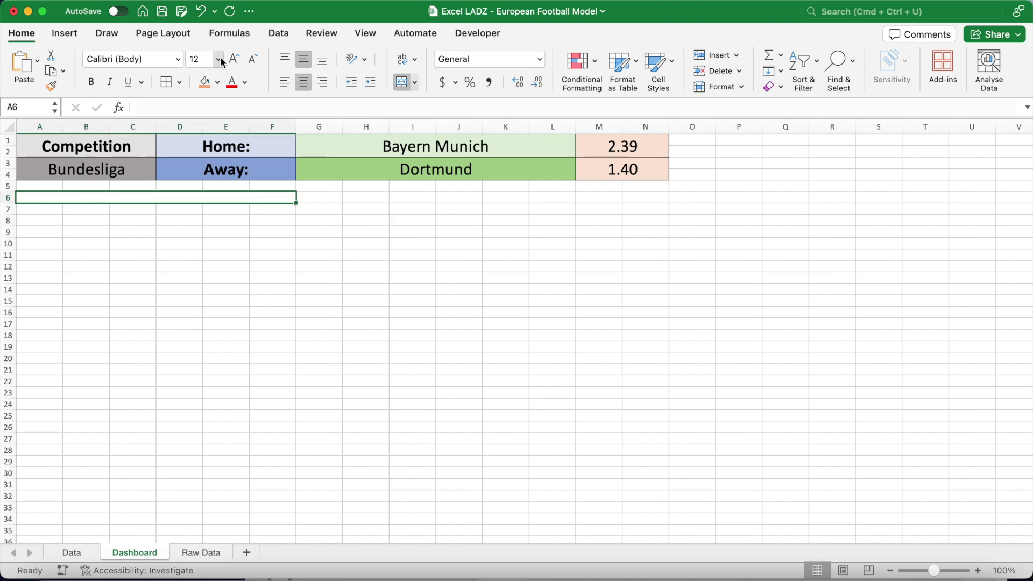
click(221, 56)
click(213, 190)
click(217, 82)
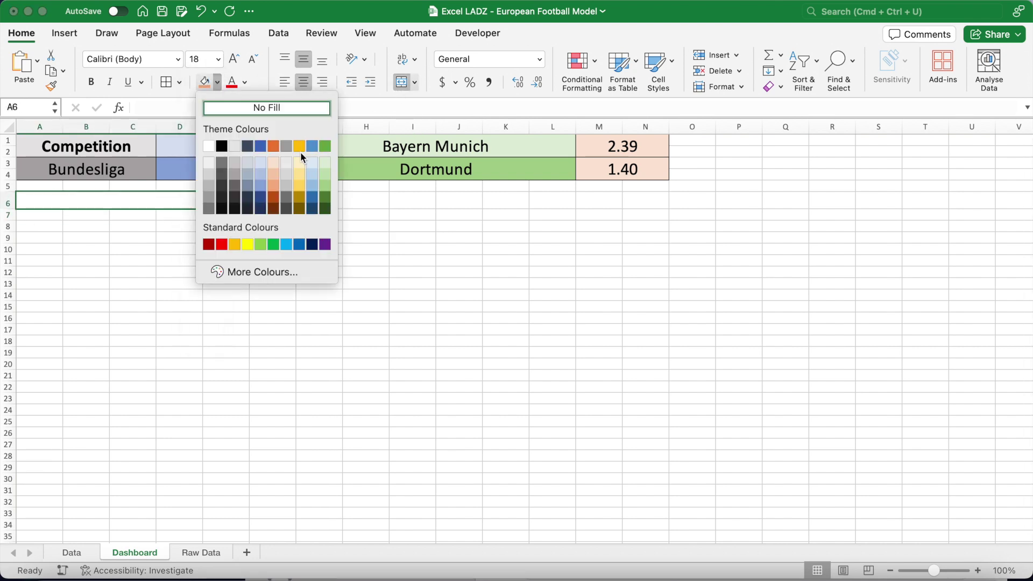
click(299, 174)
Enter the bold heading Win_Draw_Win in A6 and give it a bottom border.
key(super+b)
text(Win_Draw_Win)
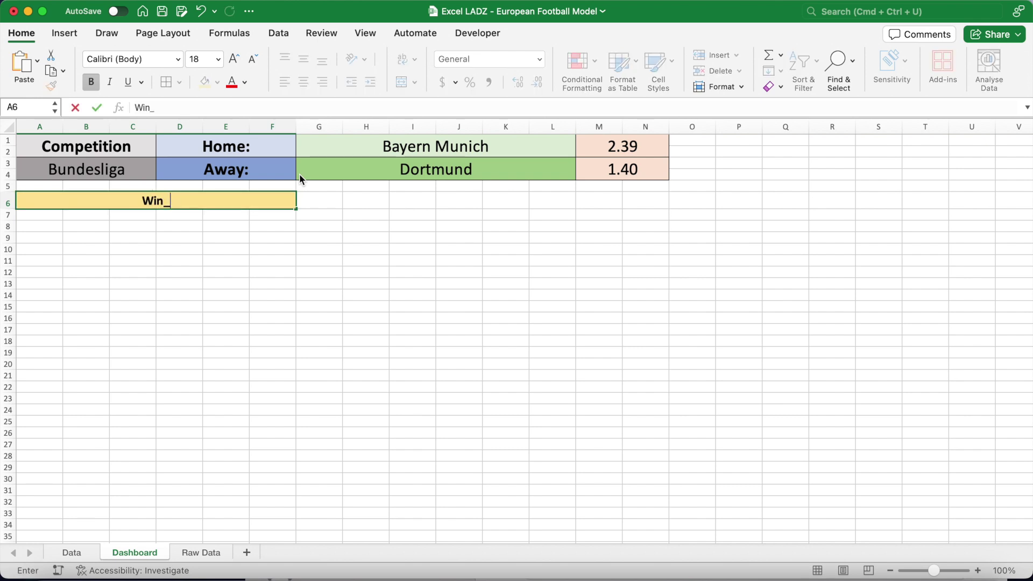
key(Return)
key(Up)
click(179, 82)
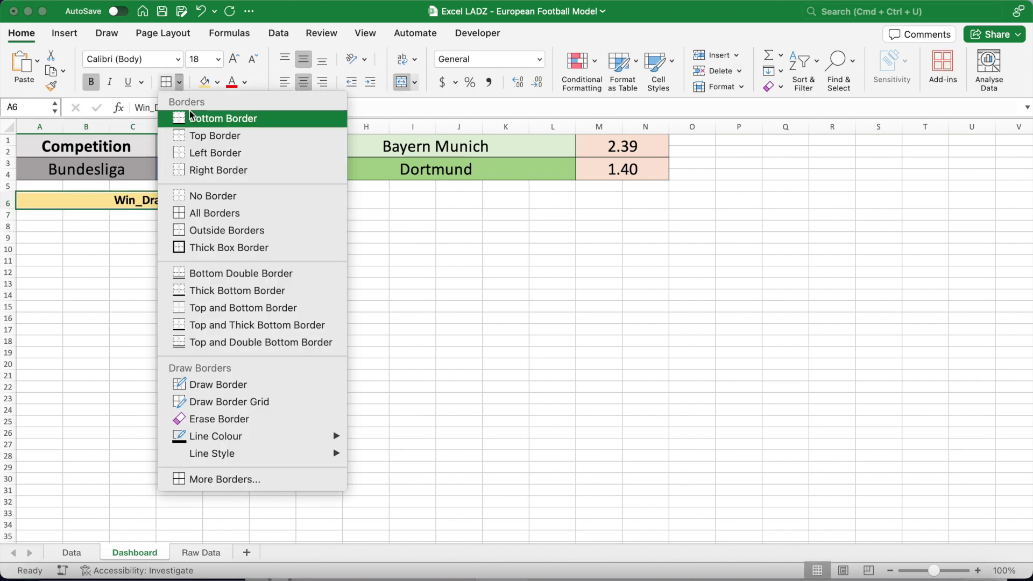
click(194, 116)
Copy the Win_Draw_Win heading to A12 and change its text to Double Chance.
key(super+c)
click(46, 272)
key(super+v)
text(Double Chance)
key(Return)
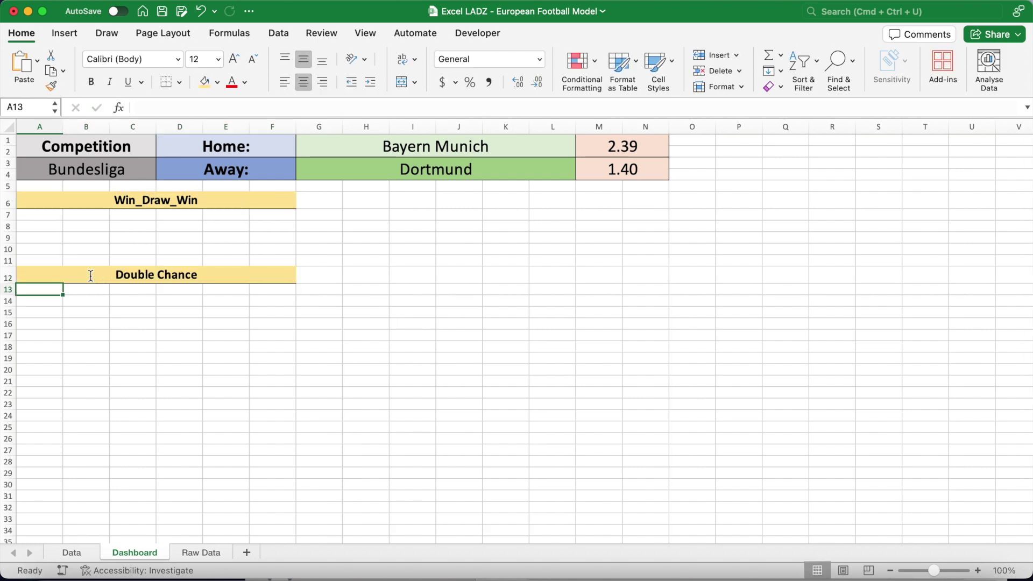
Create a merged, gold-filled Under/Over heading across H6:N6 in bold with font size 18.
drag(369, 200, 635, 200)
click(205, 82)
click(402, 82)
click(218, 59)
click(202, 194)
text(Under/Over)
key(Return)
click(395, 200)
key(super+b)
Copy the Under/Over heading to H12 and change its text to Both Teams To Score.
key(super+c)
click(359, 282)
key(super+v)
text(Both Teams To Score)
key(Return)
click(317, 316)
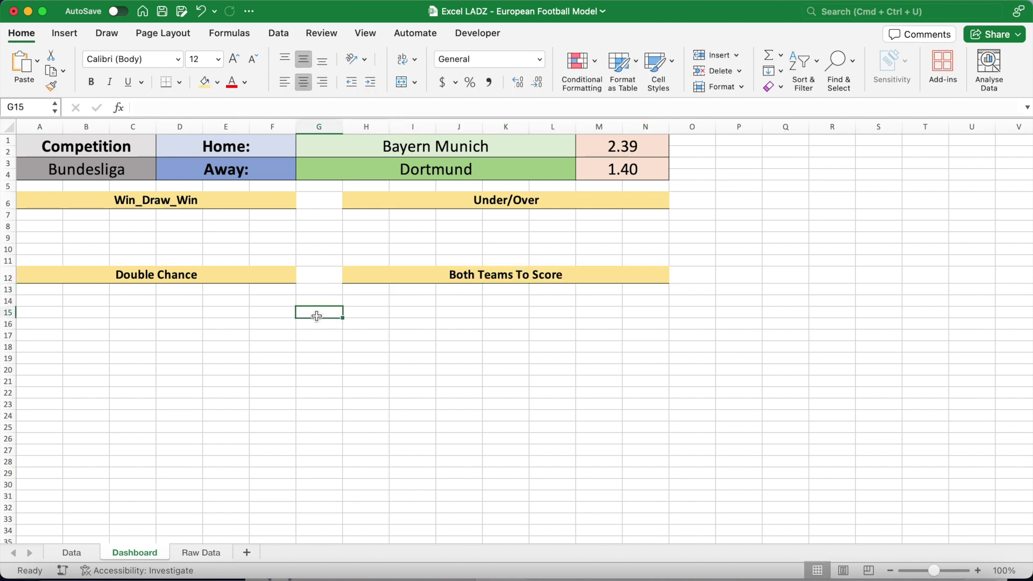
Create a merged, gold-filled Correct Score heading across A18:N18 in bold with font size 18.
drag(35, 347, 643, 346)
click(205, 82)
click(401, 84)
click(218, 63)
click(214, 195)
key(super+b)
text(Correct Score)
key(Return)
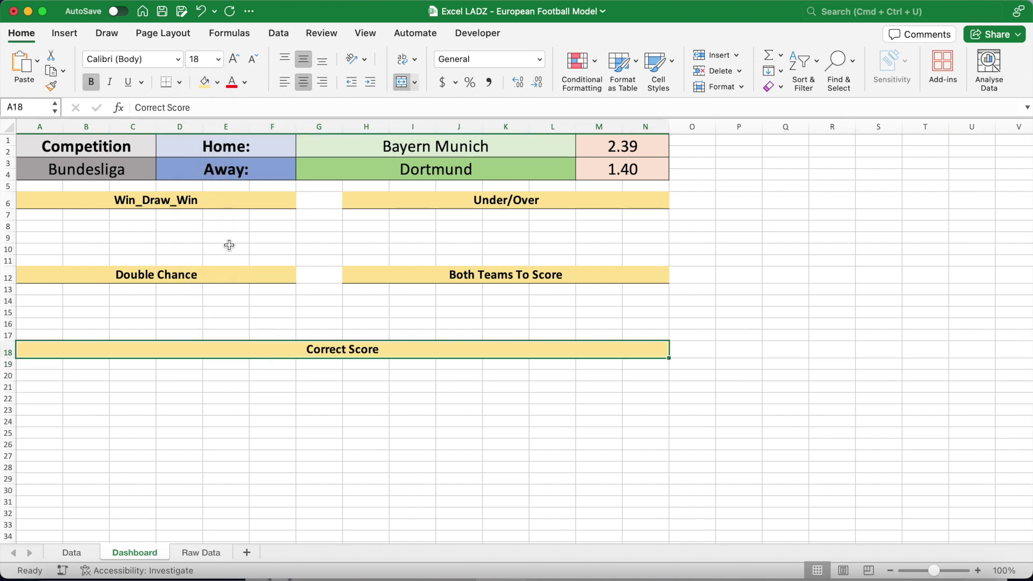
click(320, 228)
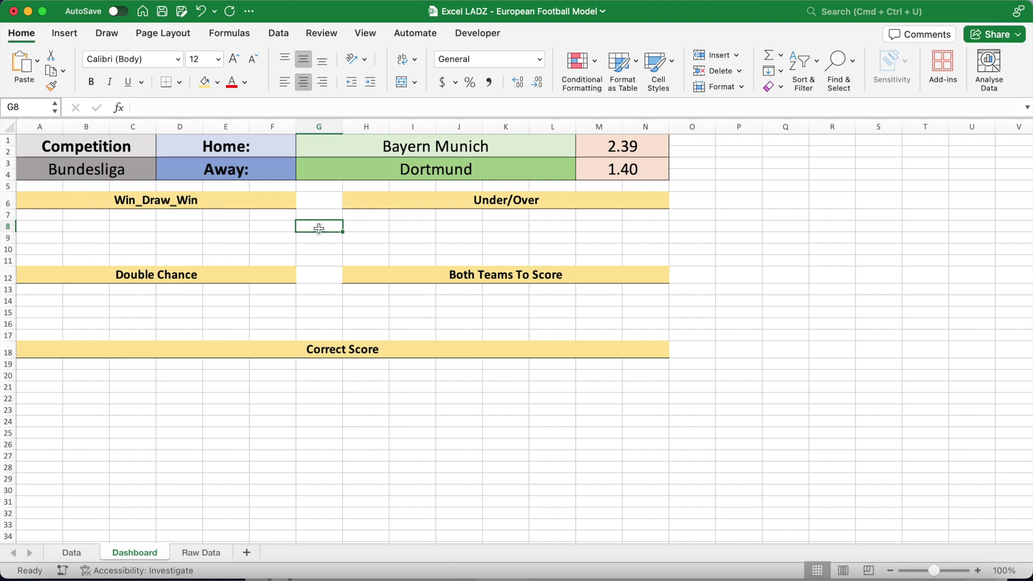
Enter the bold column headers Result, Probability and Value in A7:C7 under Win_Draw_Win.
click(46, 215)
key(super+b)
text(Result)
key(Tab)
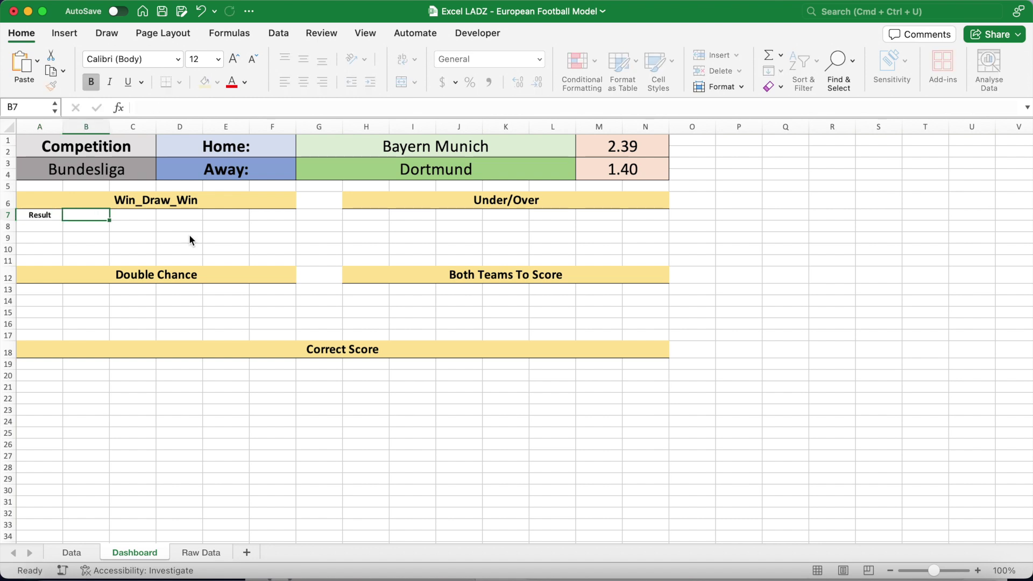
key(super+b)
text(Probability)
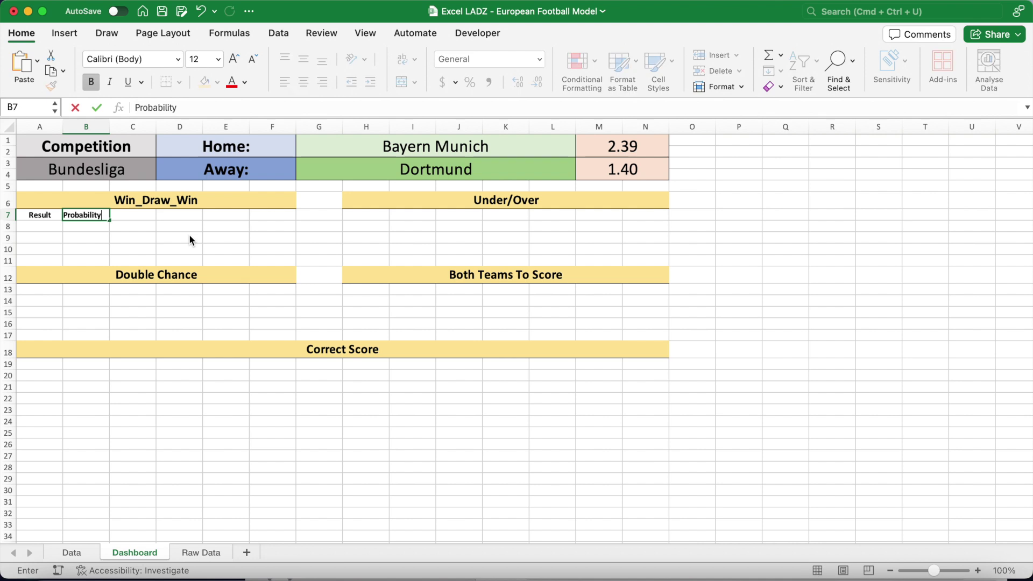
key(Tab)
key(super+b)
text(Value)
key(Return)
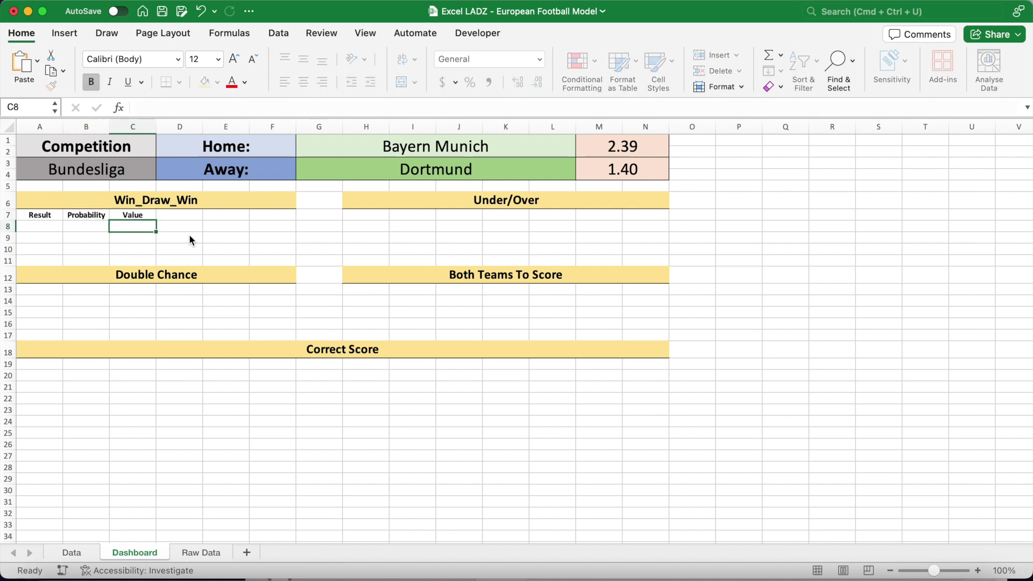
Build the home win label in A8 by joining G1 with " Win", and widen column A to fit it.
click(47, 226)
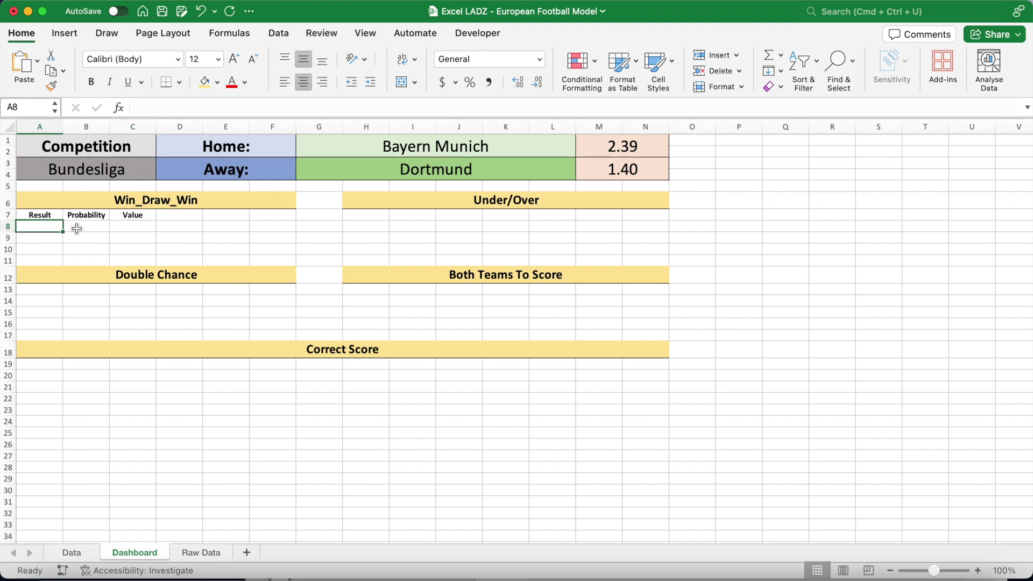
text(=G1)
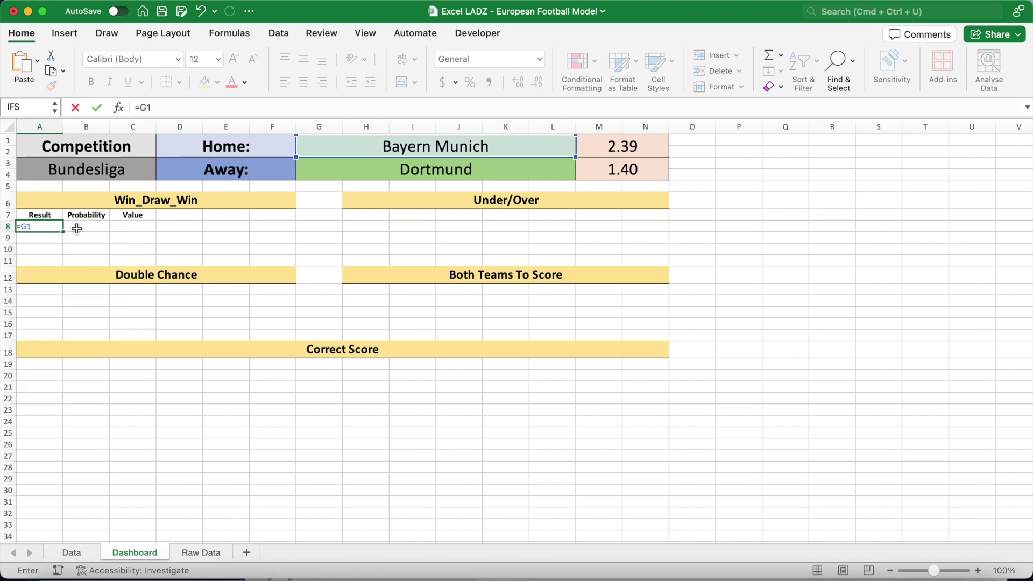
text(&" Win)
key(Return)
drag(63, 128, 122, 126)
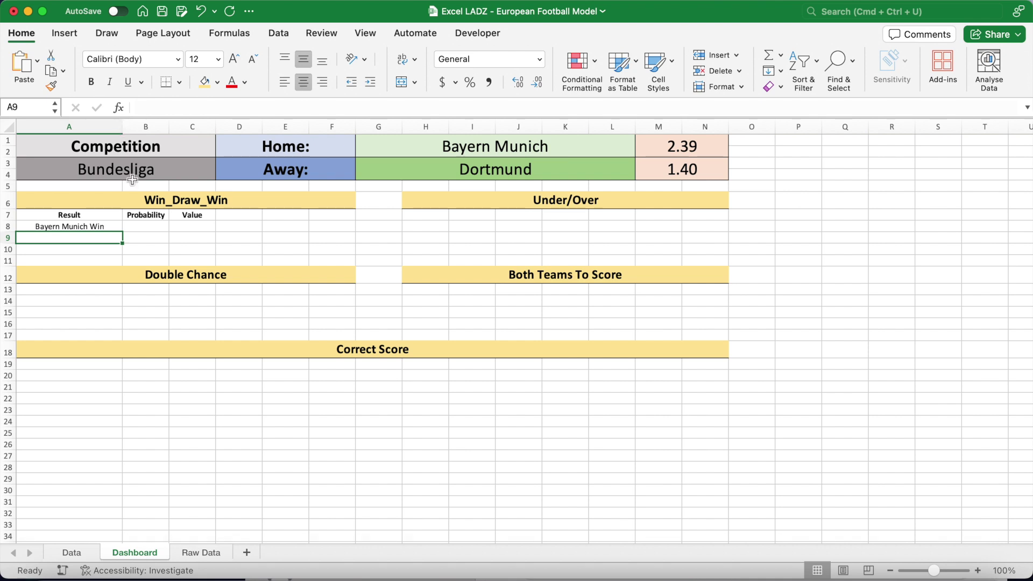
Label A9 as Draw and build the away win label in A10 by joining G3 with " Win".
text(Draw)
key(Return)
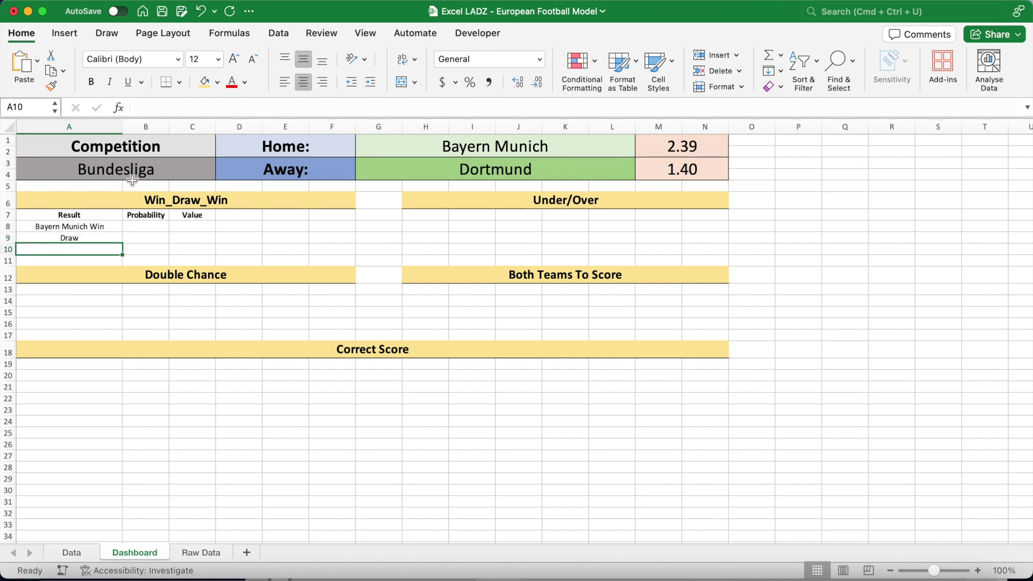
text(=G3)
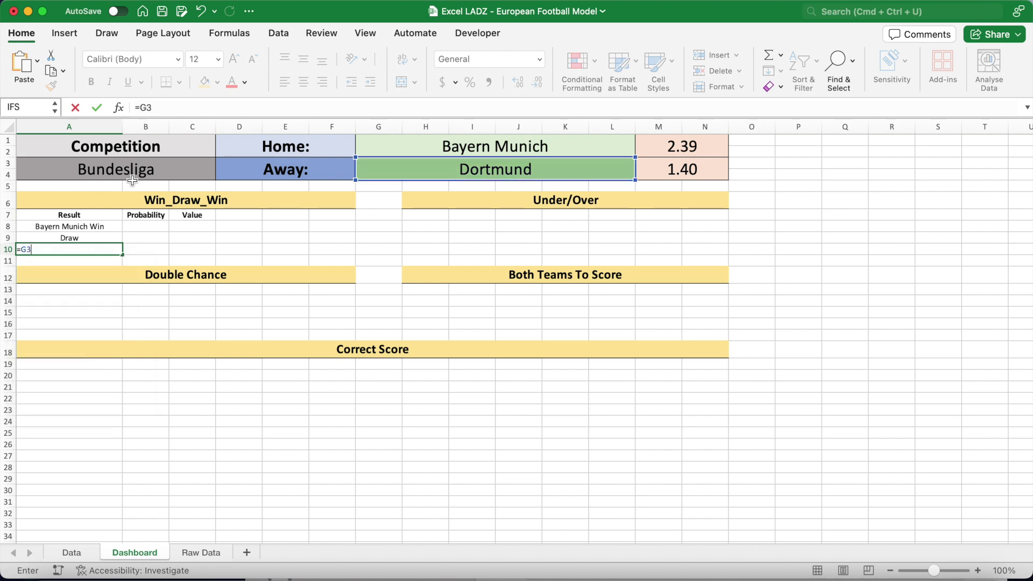
text(&" Win)
key(Return)
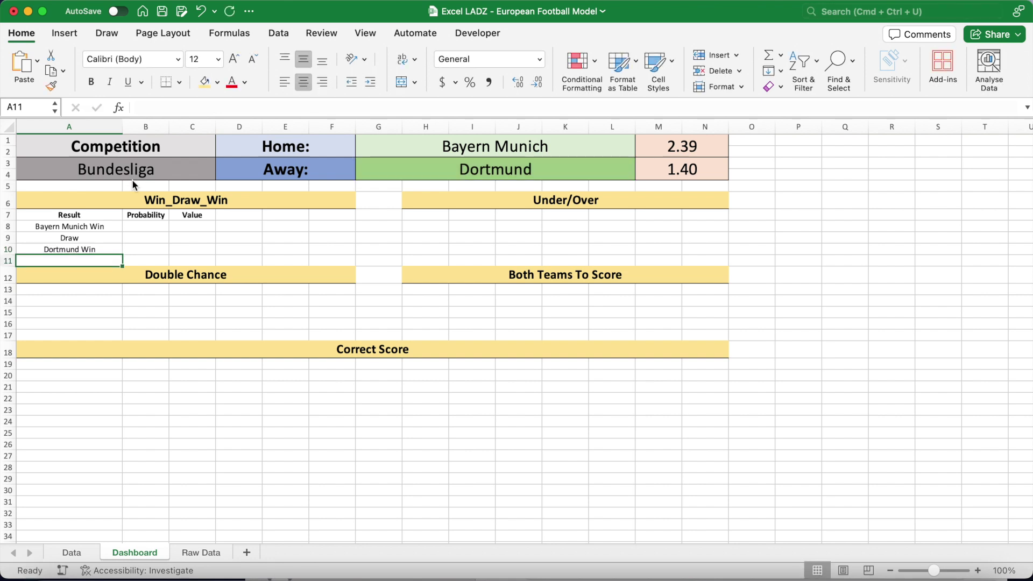
Enlarge the formula bar to several lines and select the home win Probability cell B8.
click(144, 225)
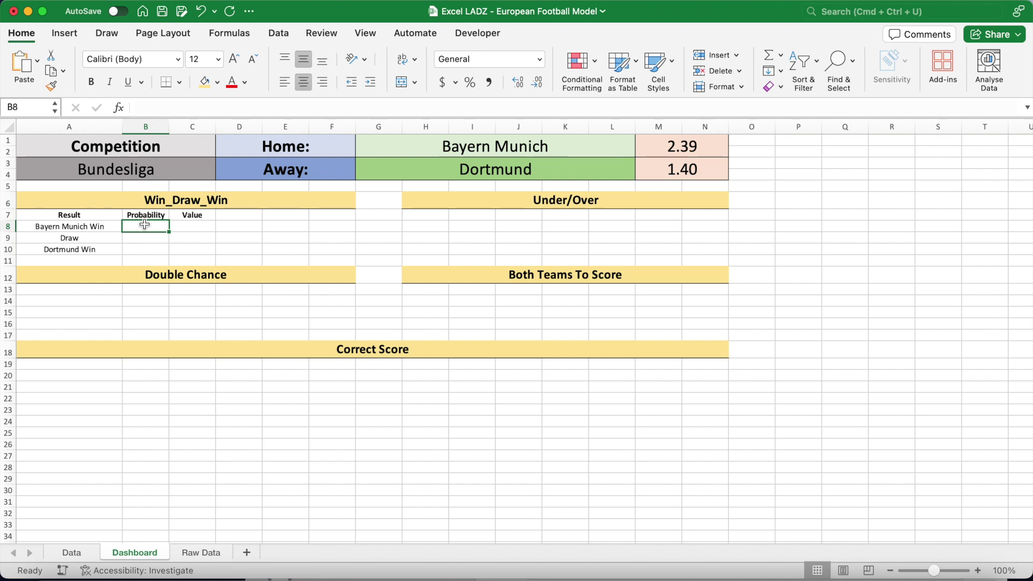
drag(234, 117, 235, 158)
click(683, 191)
click(682, 211)
click(153, 270)
click(145, 279)
click(146, 291)
click(144, 277)
click(145, 268)
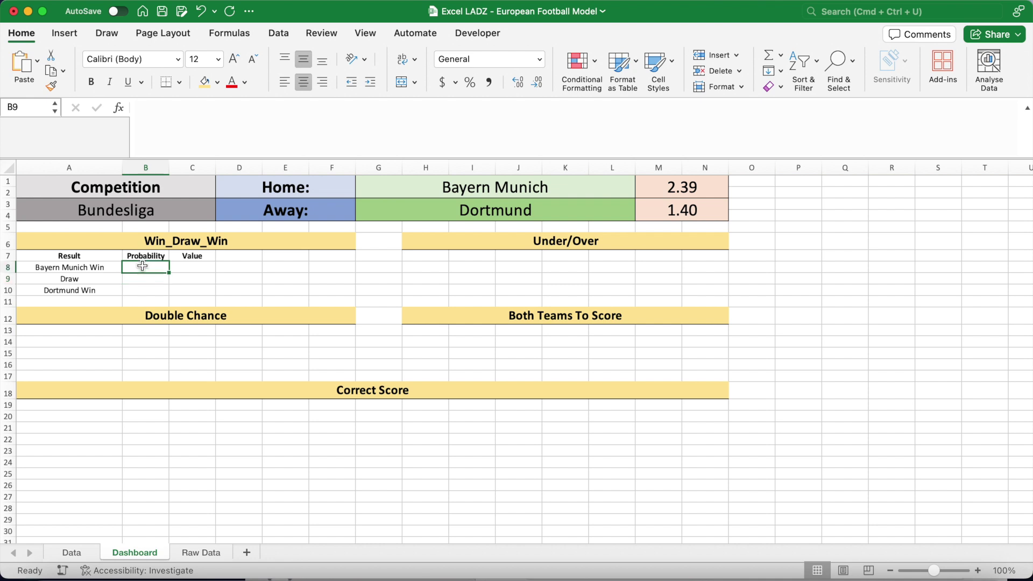
Start a LET formula in B8 that defines home_xg as $M$1 and away_xg as $M$3.
click(190, 118)
text(=LET(home_xg)
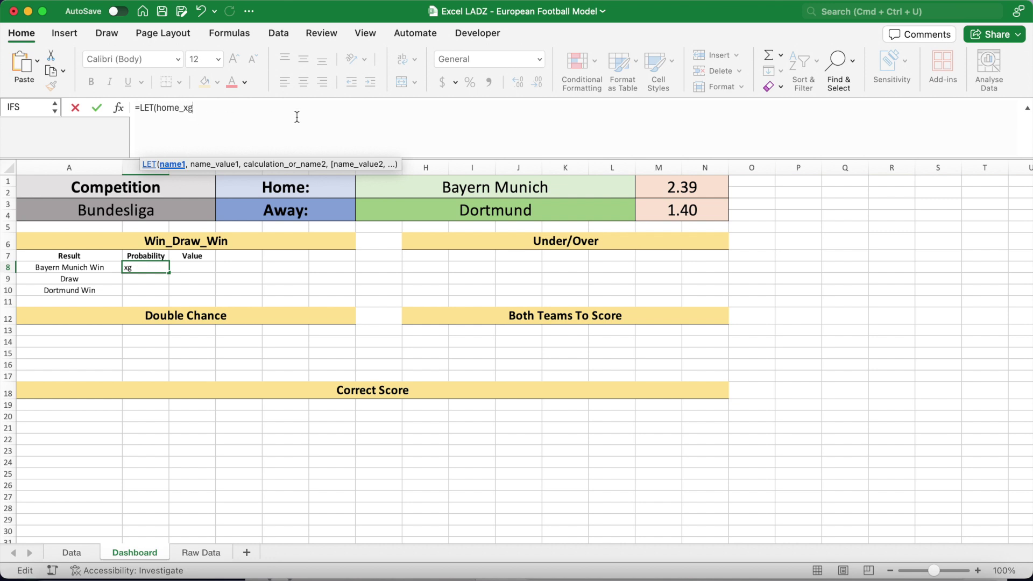
text(,)
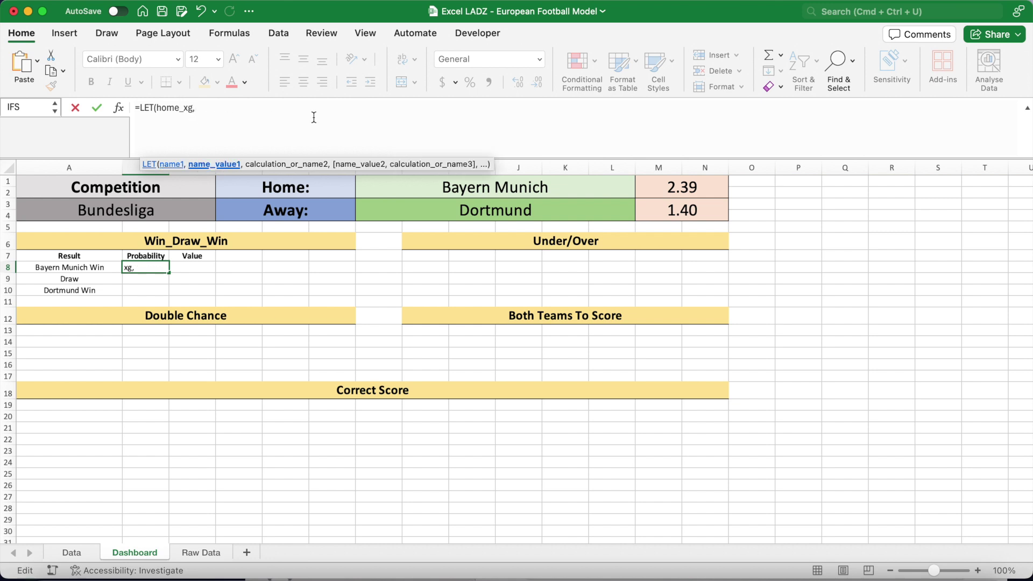
text($M$1)
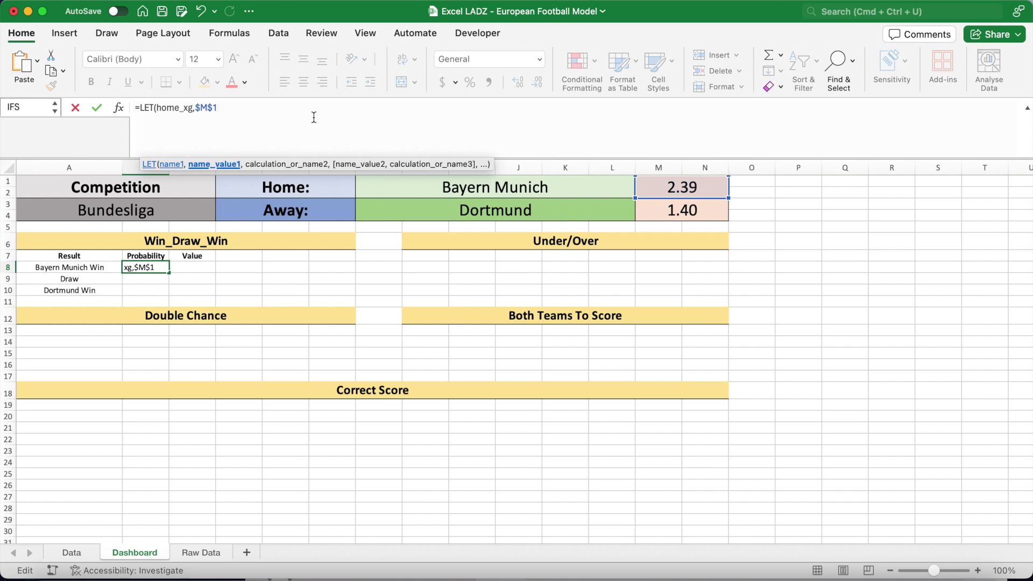
text(,away_)
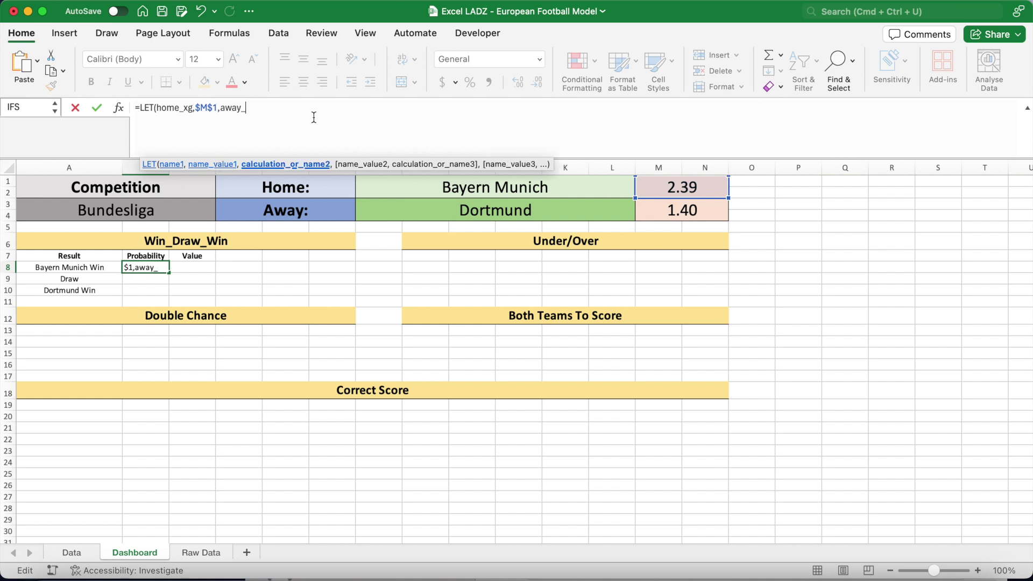
text(xg,)
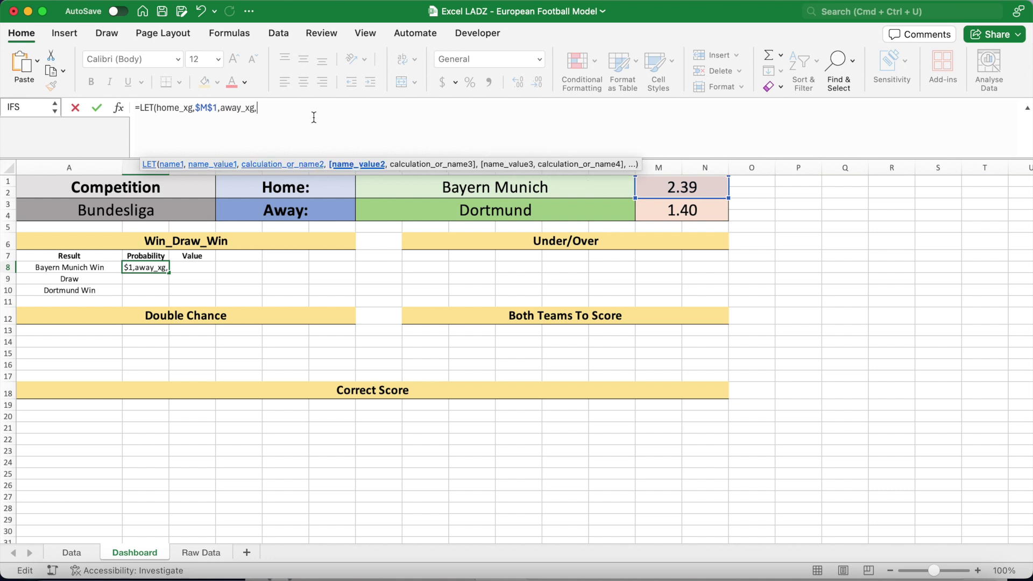
text(M3)
key(F4)
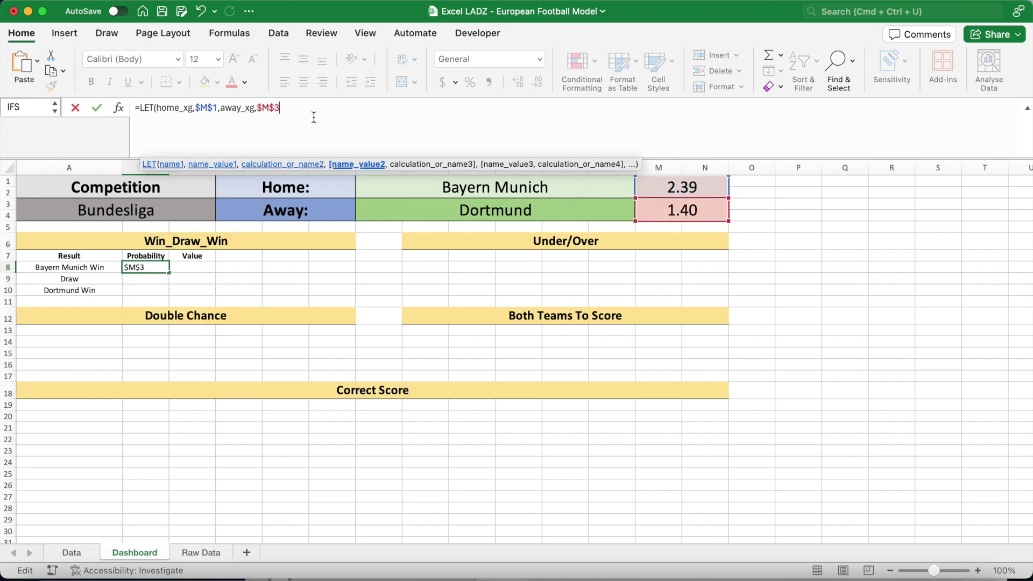
Add the variable goals to the B8 LET formula, defined as SEQUENCE(91,1,0,1).
text(,goals,)
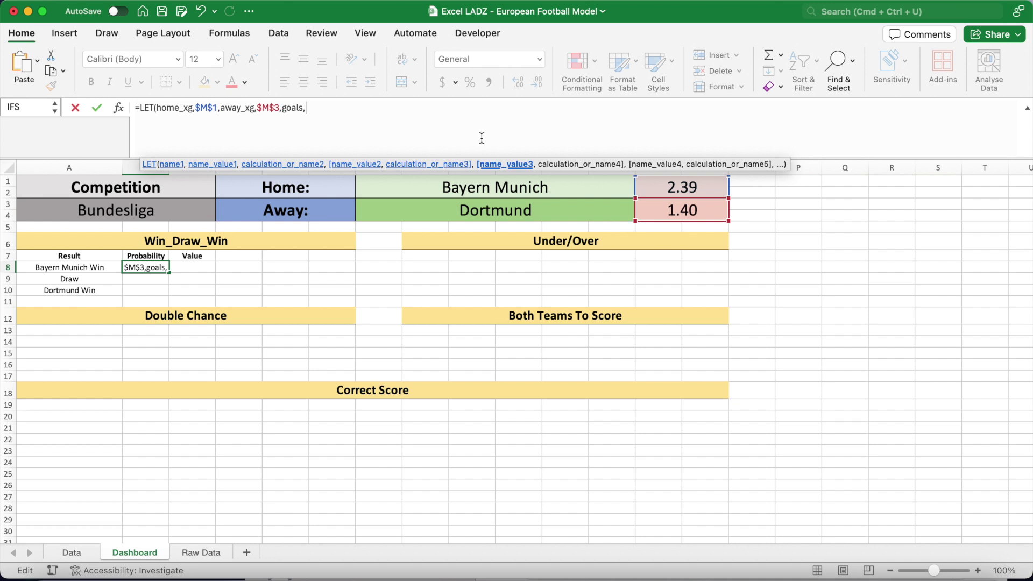
text(SEQUENCE()
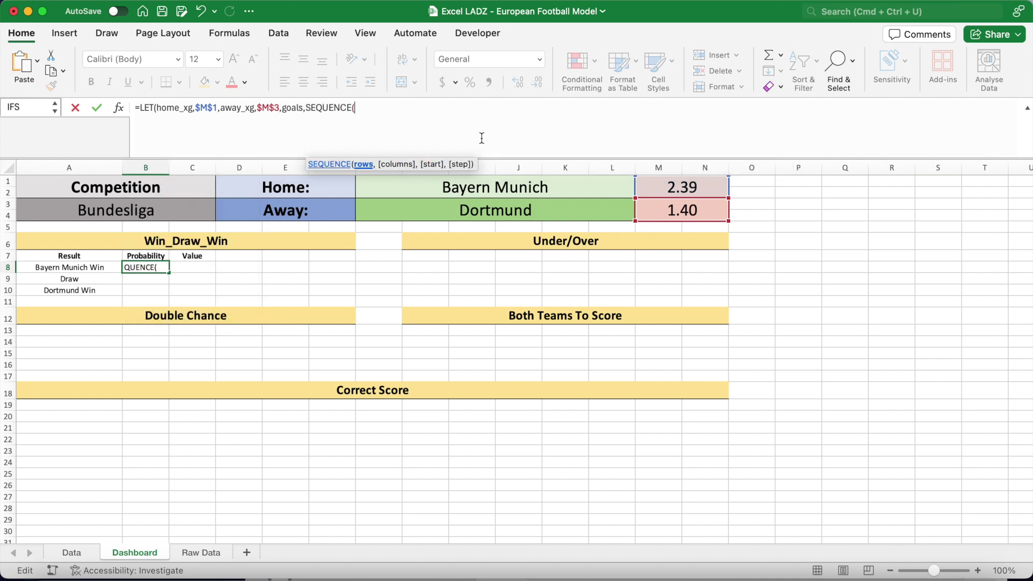
text(91,)
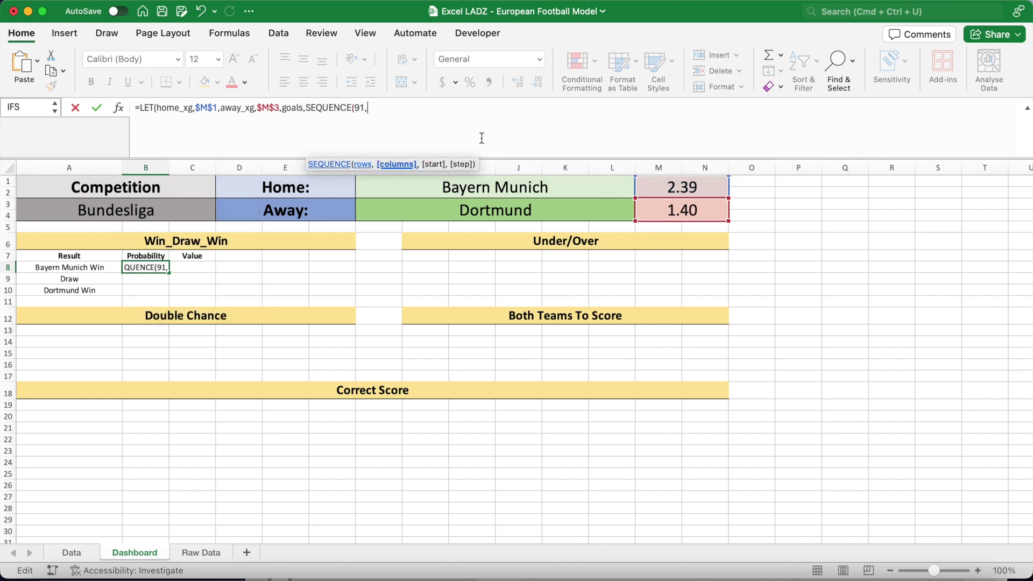
text(1,0,1)
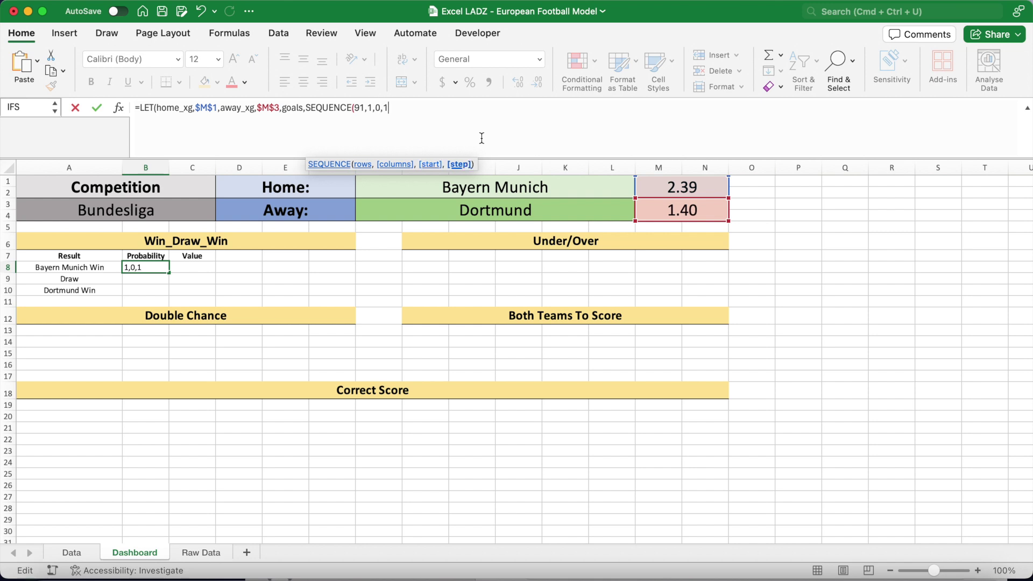
text(),)
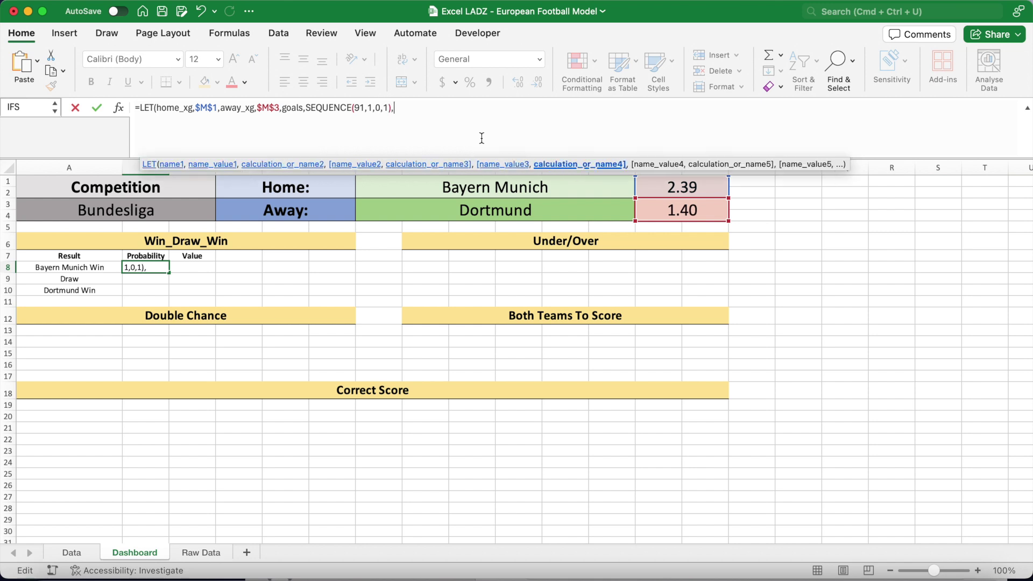
Add the variable home_goal_probability to the LET formula, defined as POISSON.DIST(goals,home_xg,FALSE).
text(home_goal_probability,)
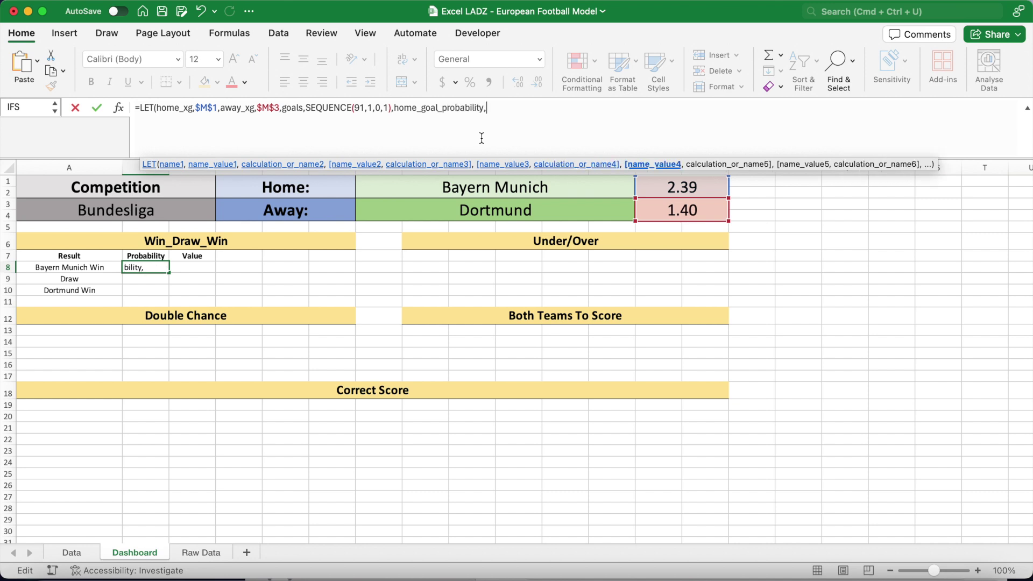
text(POIS)
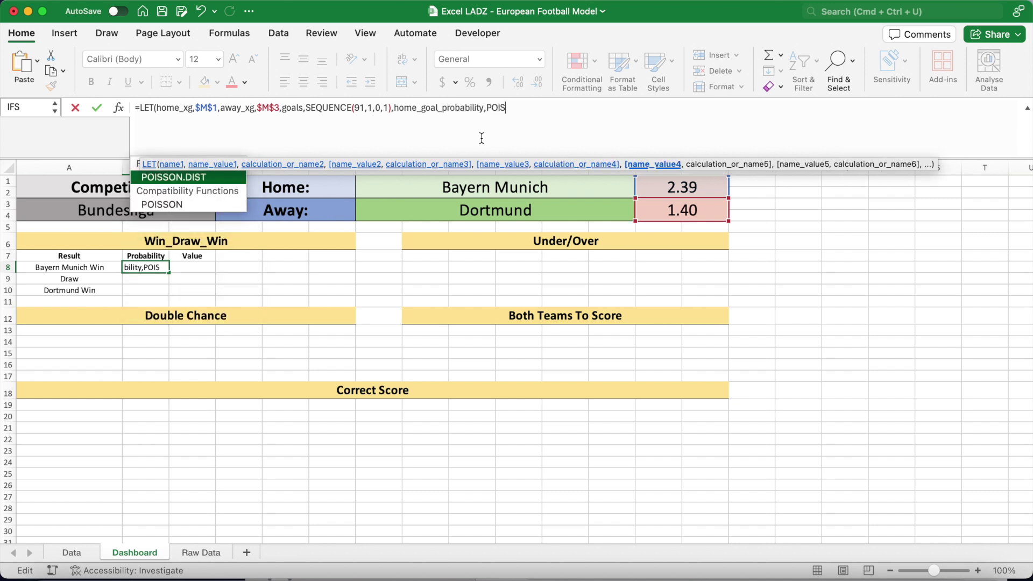
text(SON.DIST()
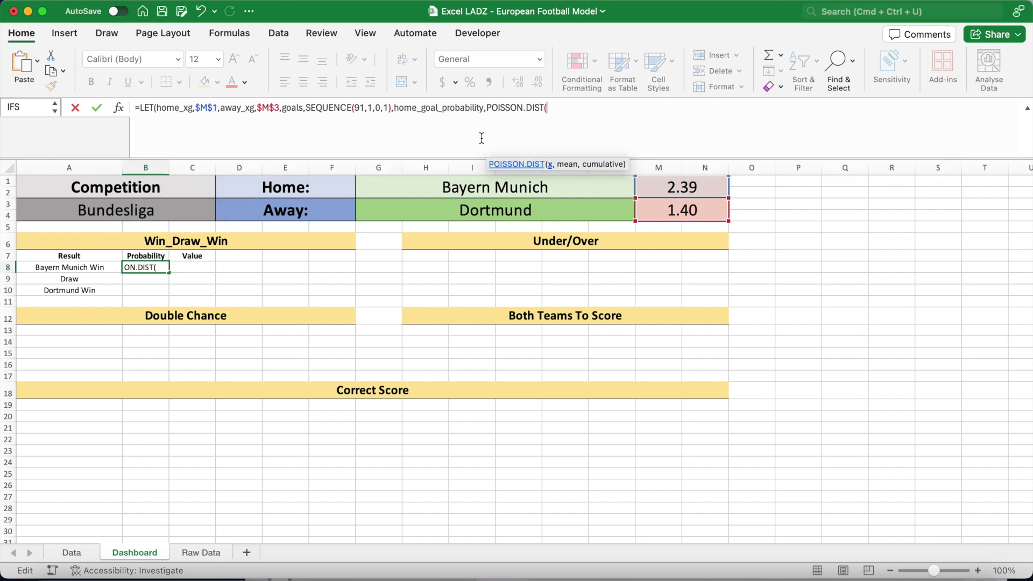
text(goals,)
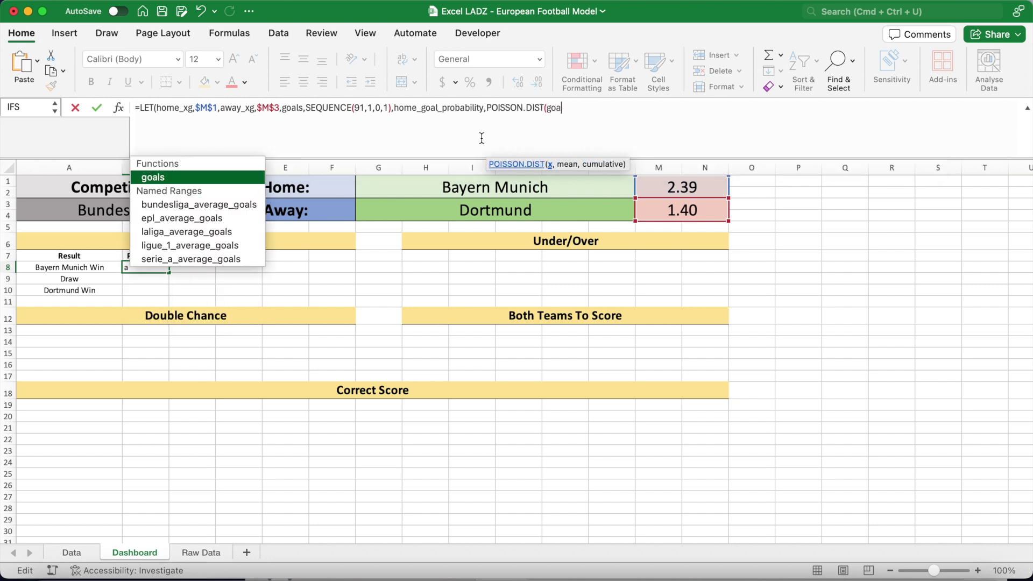
text(home_xg)
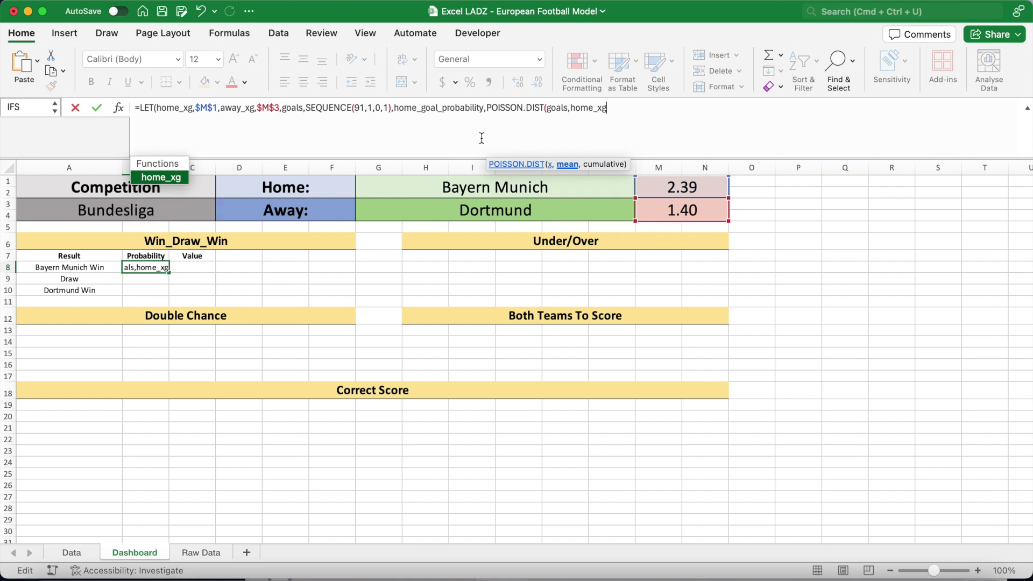
text(,FALSE)
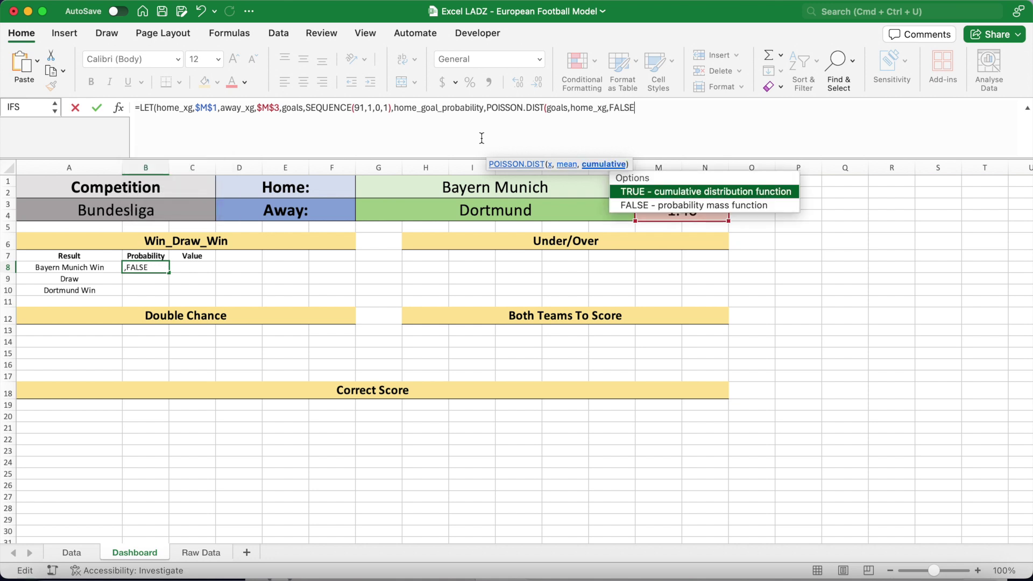
text())
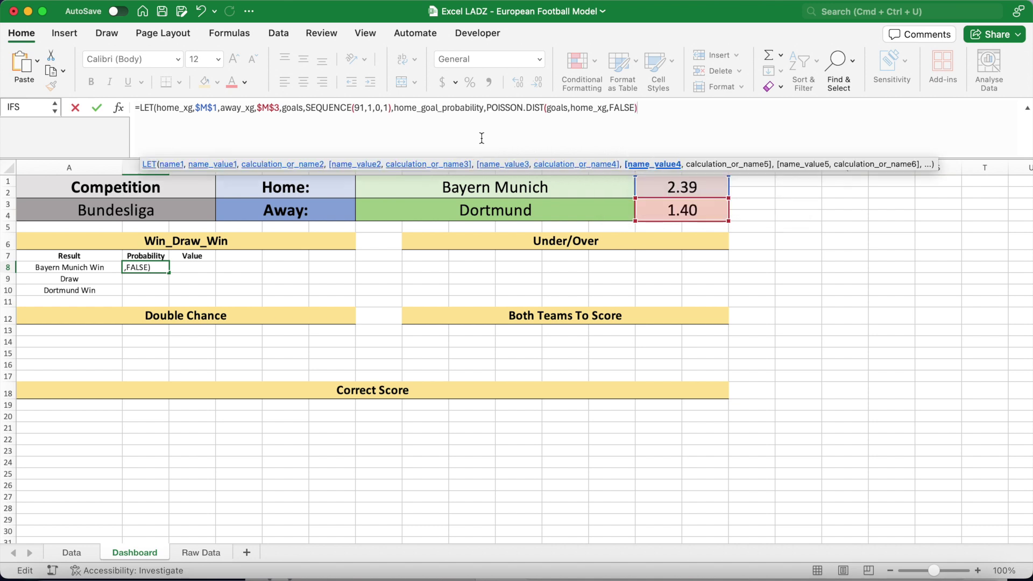
Add the variable away_goal_probability to the LET formula, defined as POISSON.DIST(goals,away_xg,FALSE).
text(,away_)
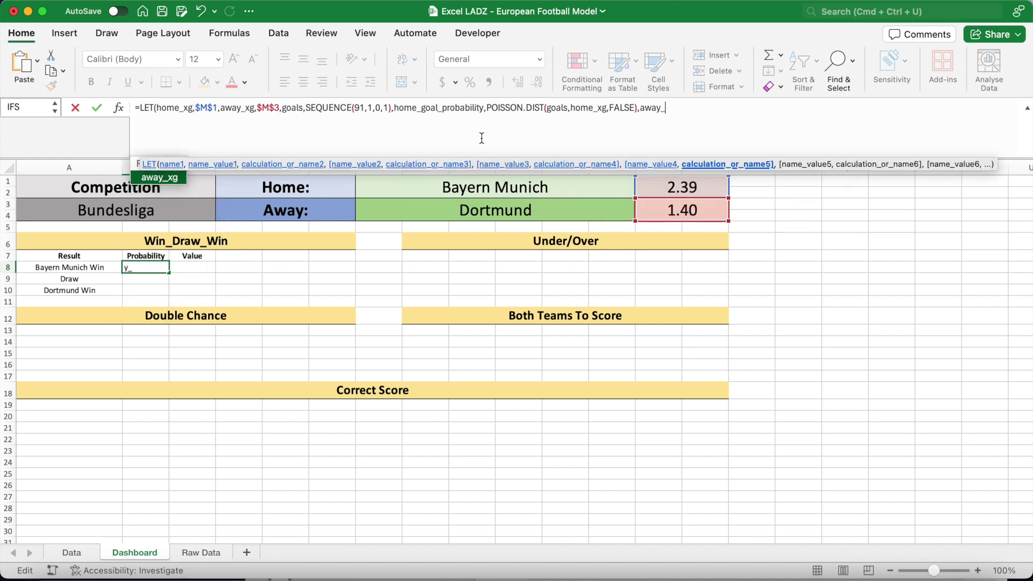
text(goal_probability,)
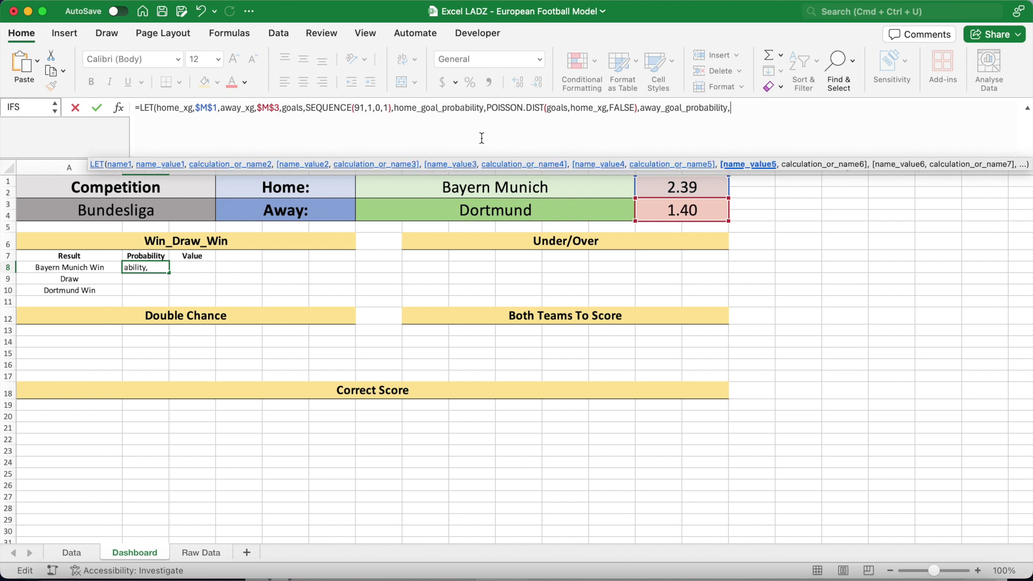
text(POISSON.DIS)
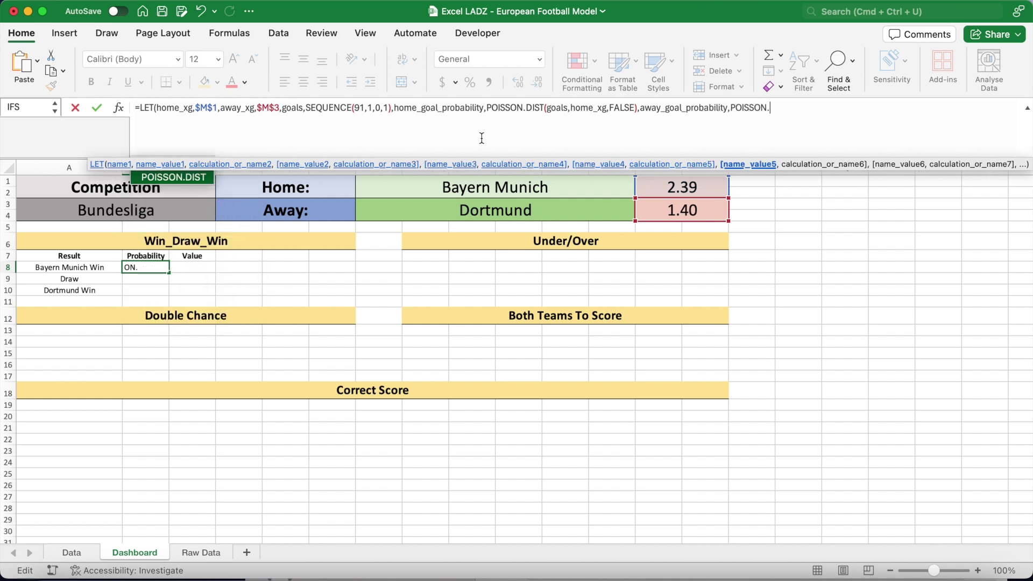
text(T()
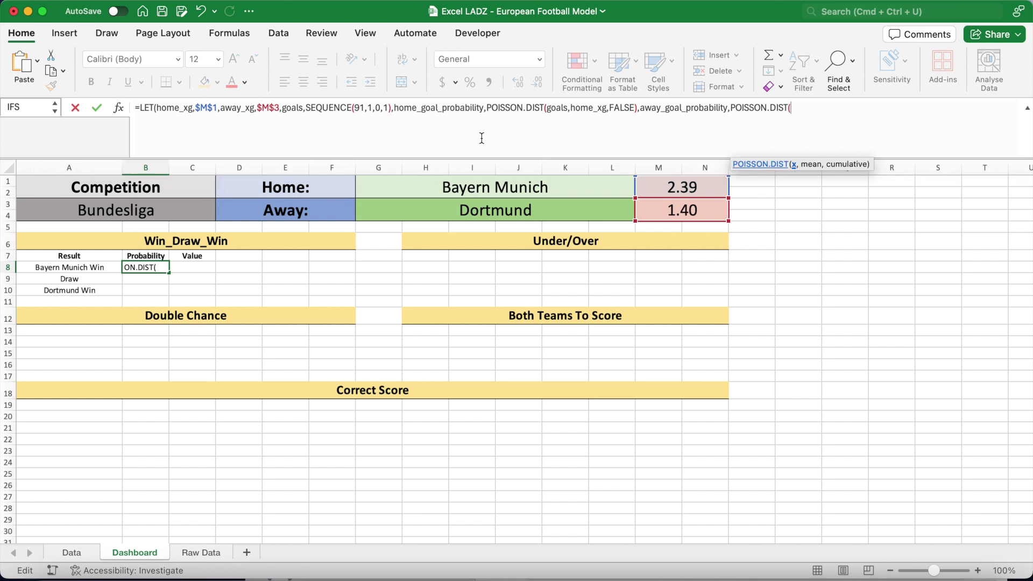
text(goals,)
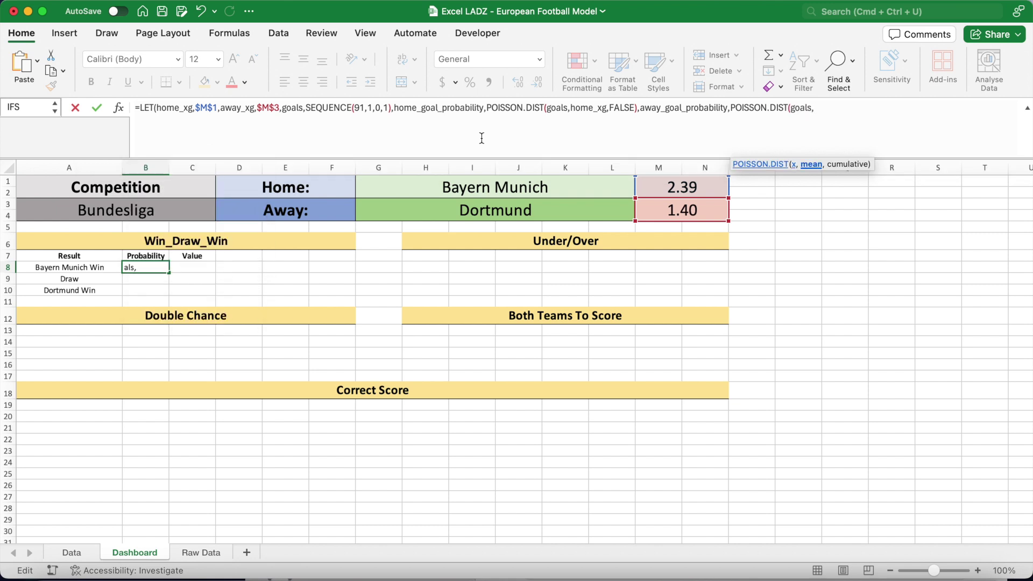
text(away_xg)
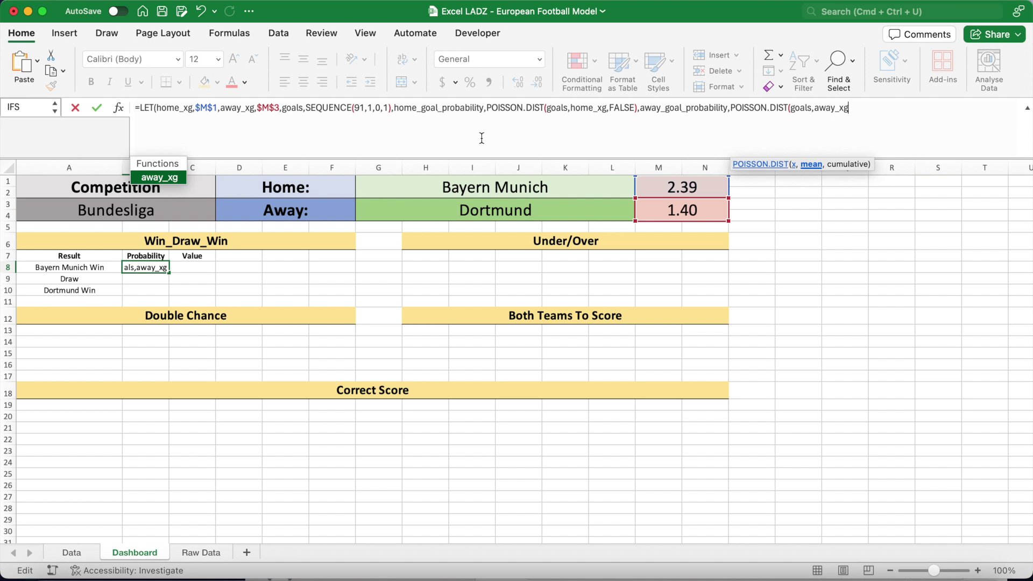
text(,FALSE))
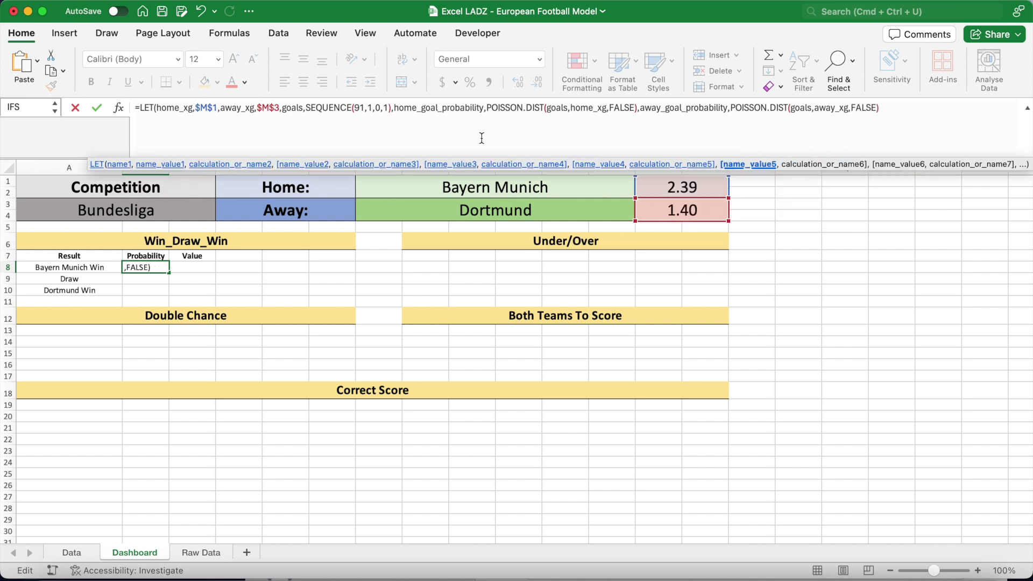
text(,)
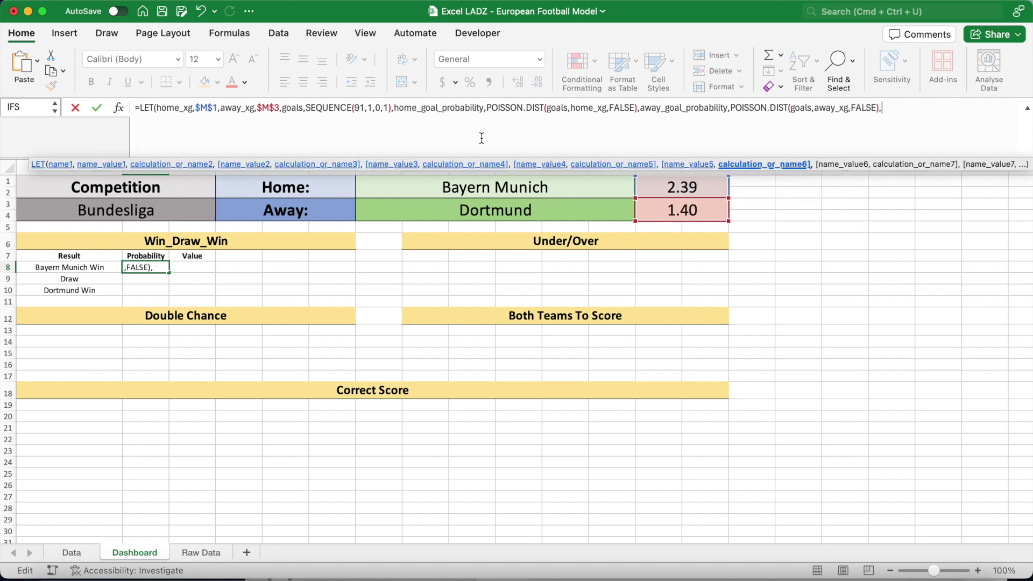
Add the variable home_win_probability to the B8 LET formula, starting its SUM on a new line with DROP(home_goal_probability,1) as the first factor.
text(home_win_probability,)
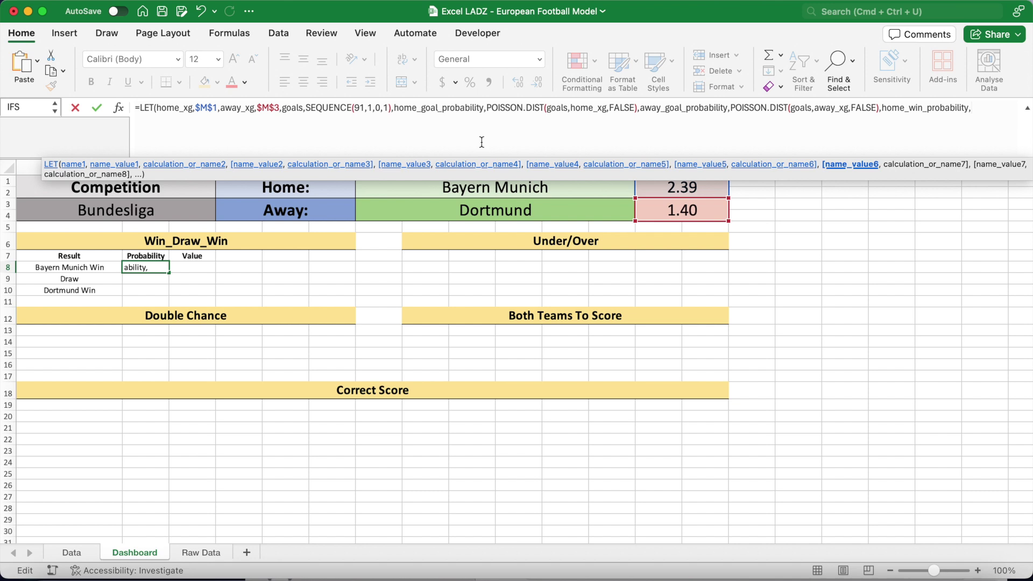
text(SUM()
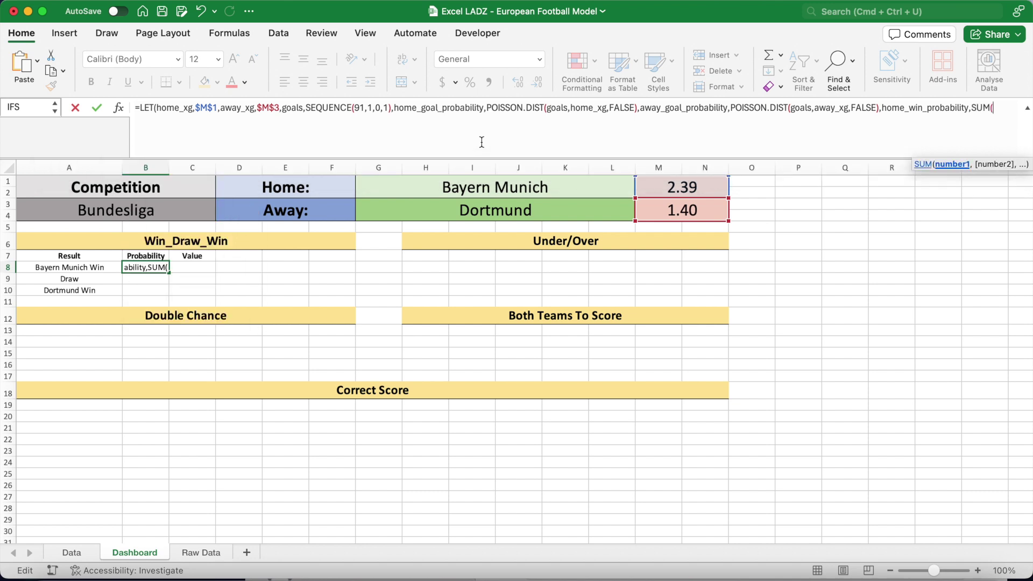
key(ctrl+alt+Return)
text(DROP()
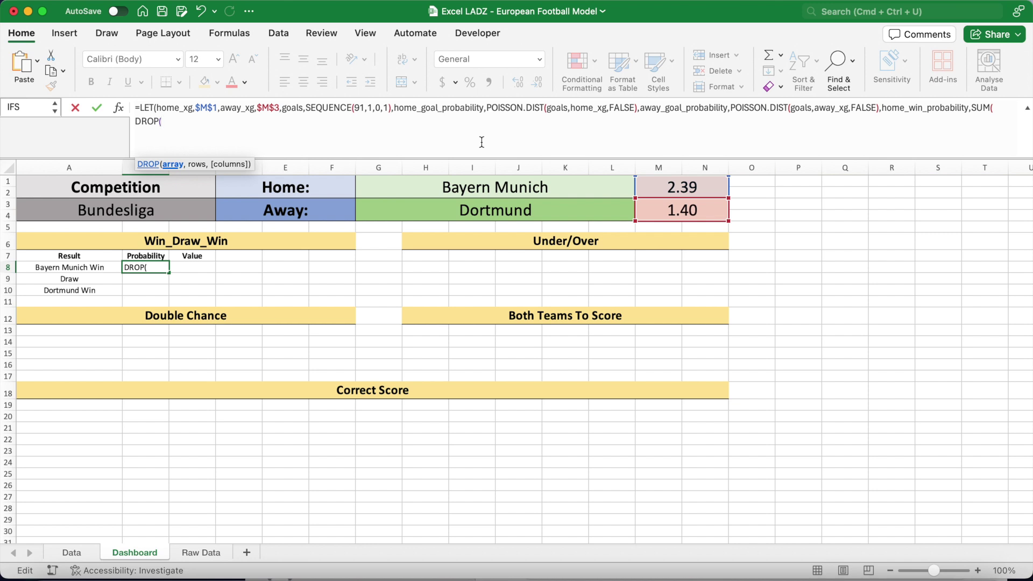
text(home_)
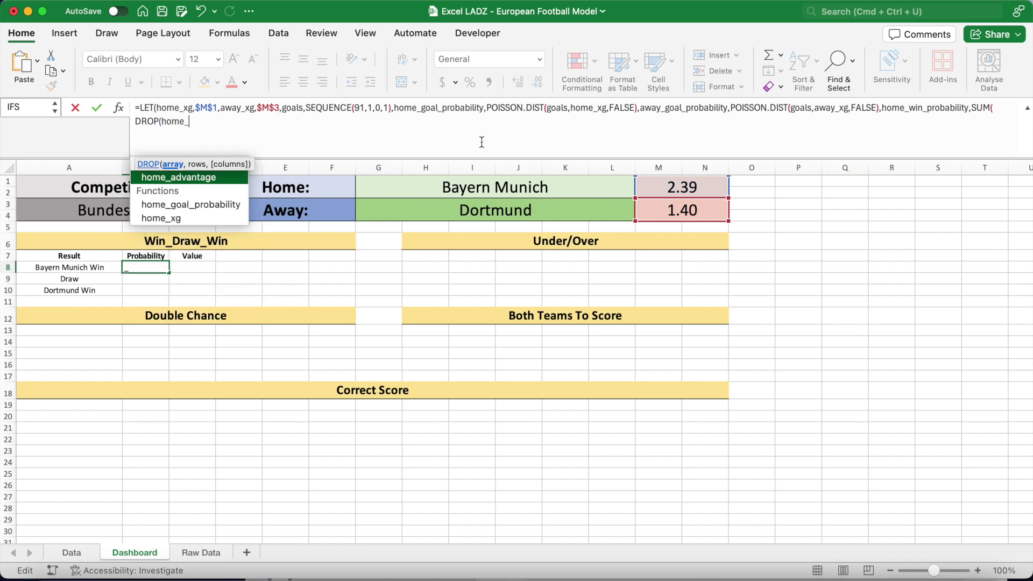
text(goal_probab)
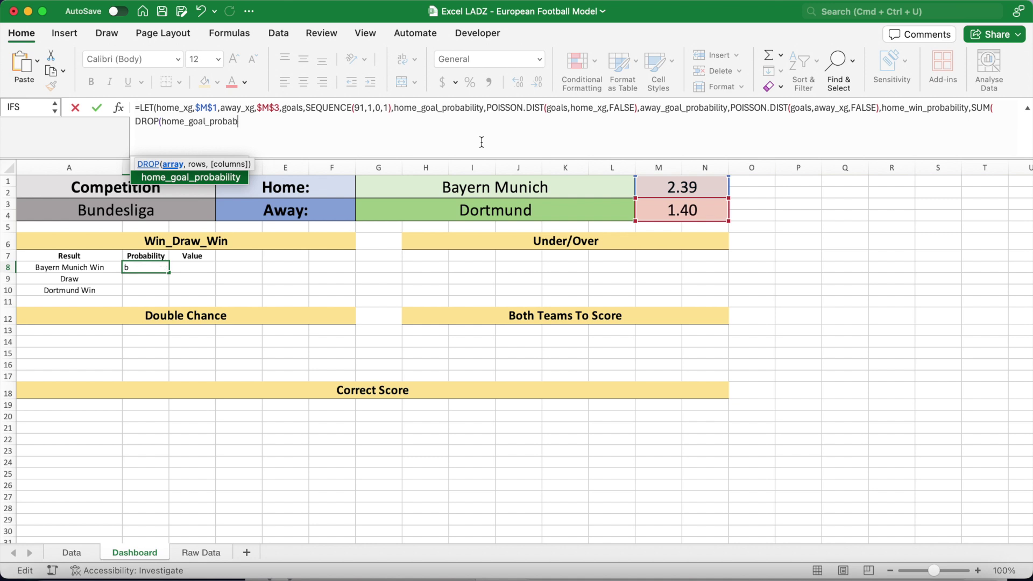
text(ility,)
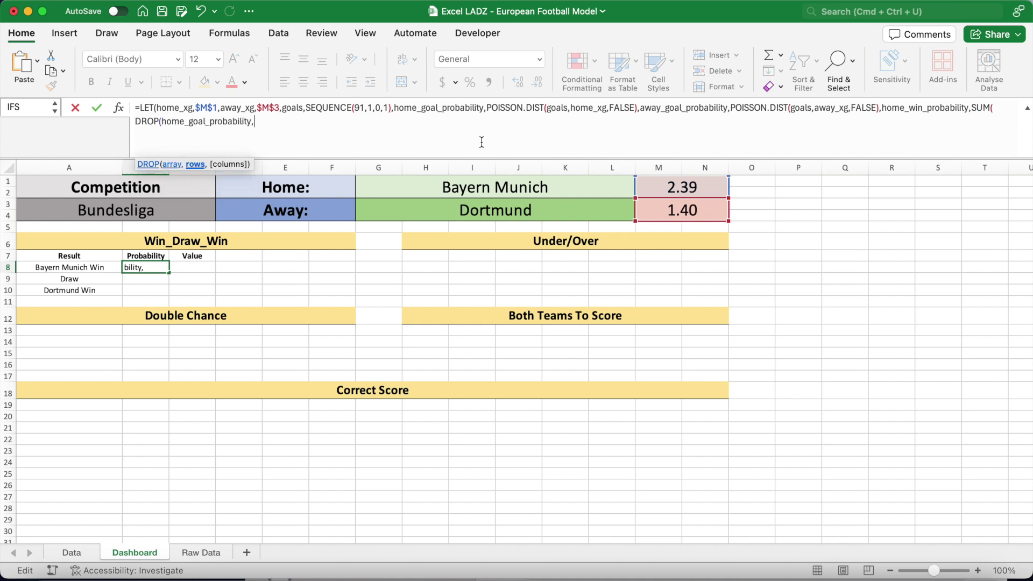
text(1)*S)
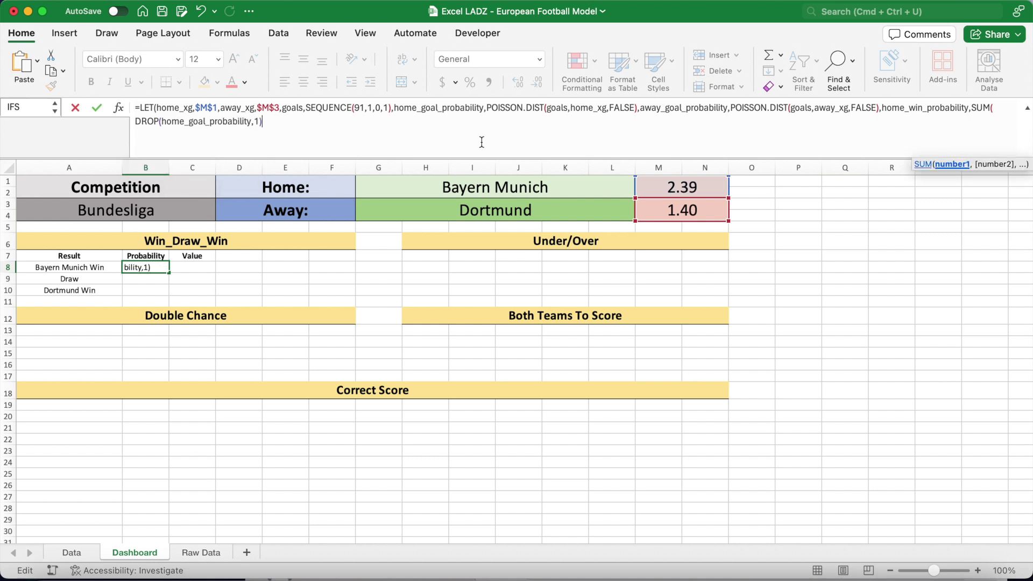
Complete the home_win_probability SUM by multiplying by SCAN(0,DROP(away_goal_probability,-1),LAMBDA(a,b,a+b)).
text(CAN)
key(Tab)
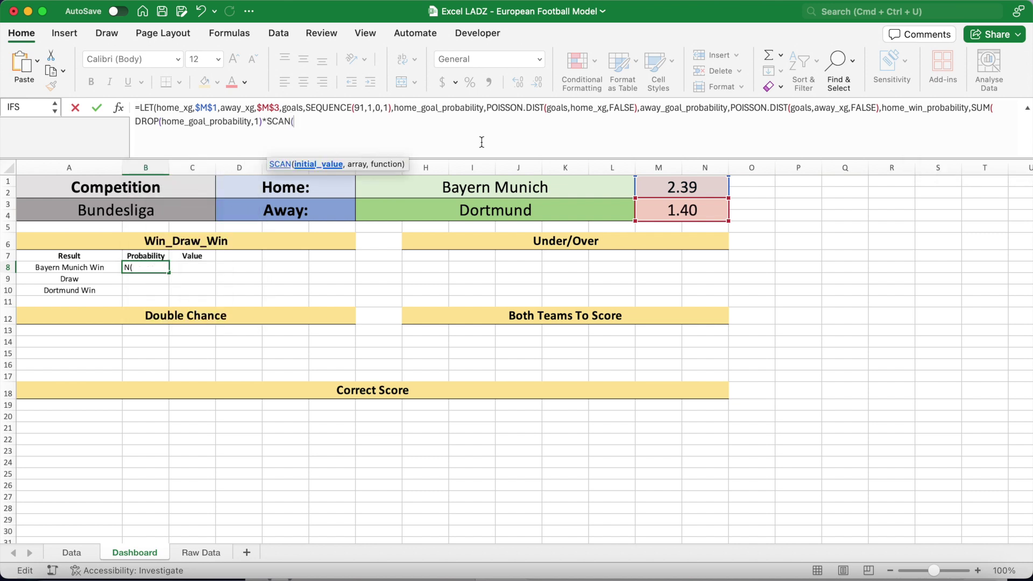
text(0,)
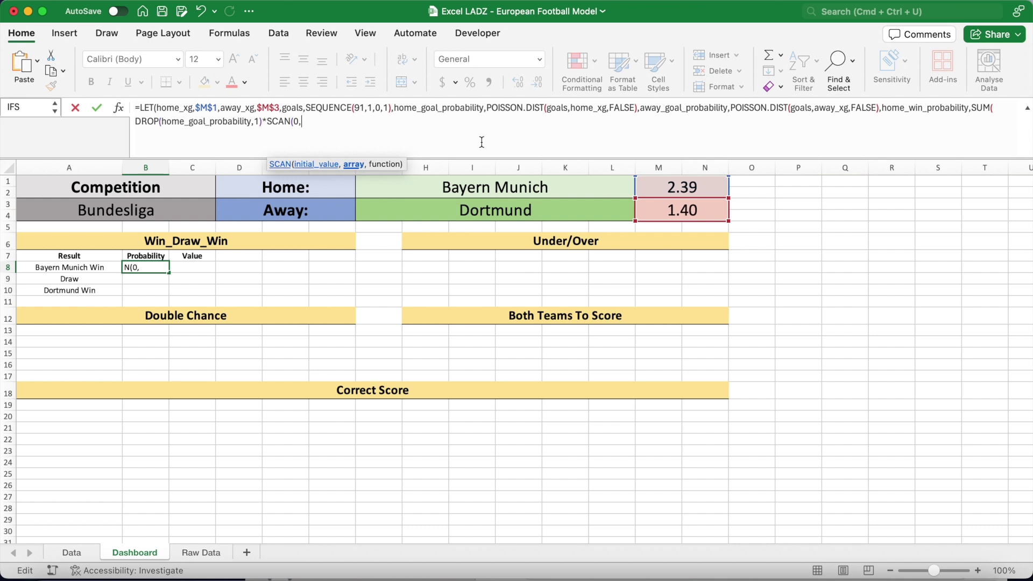
text(DROP)
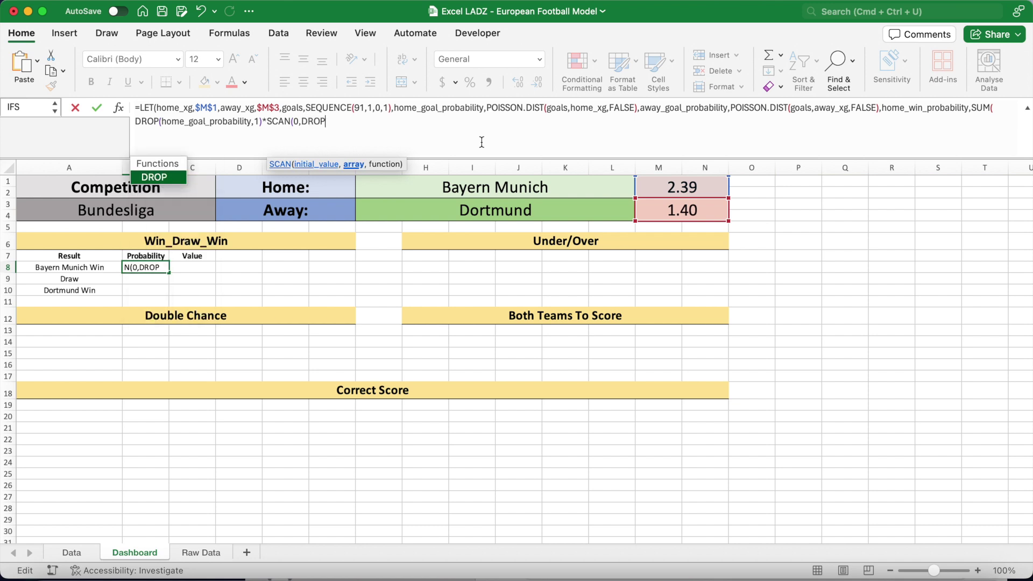
text(()
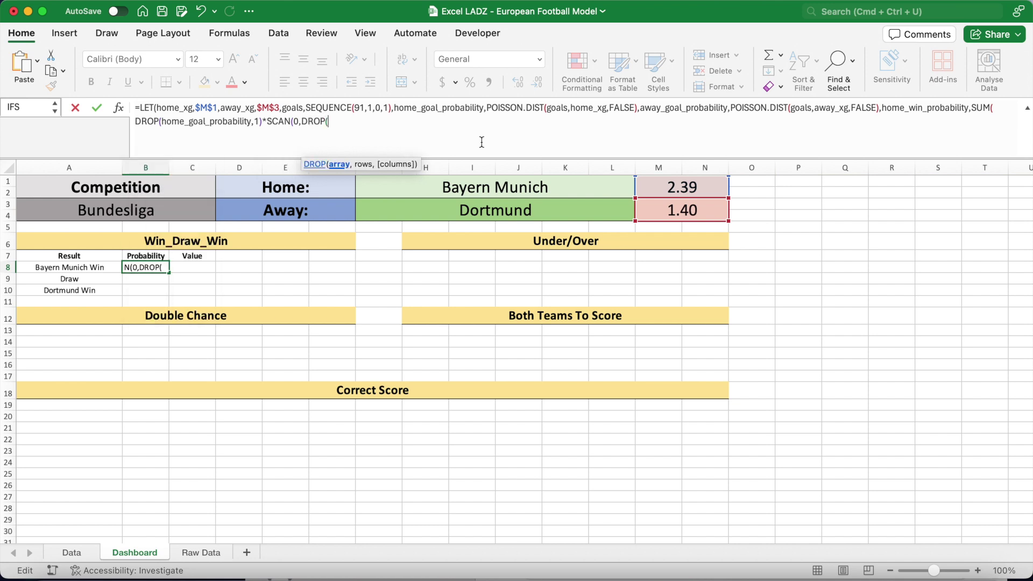
text(away_goa)
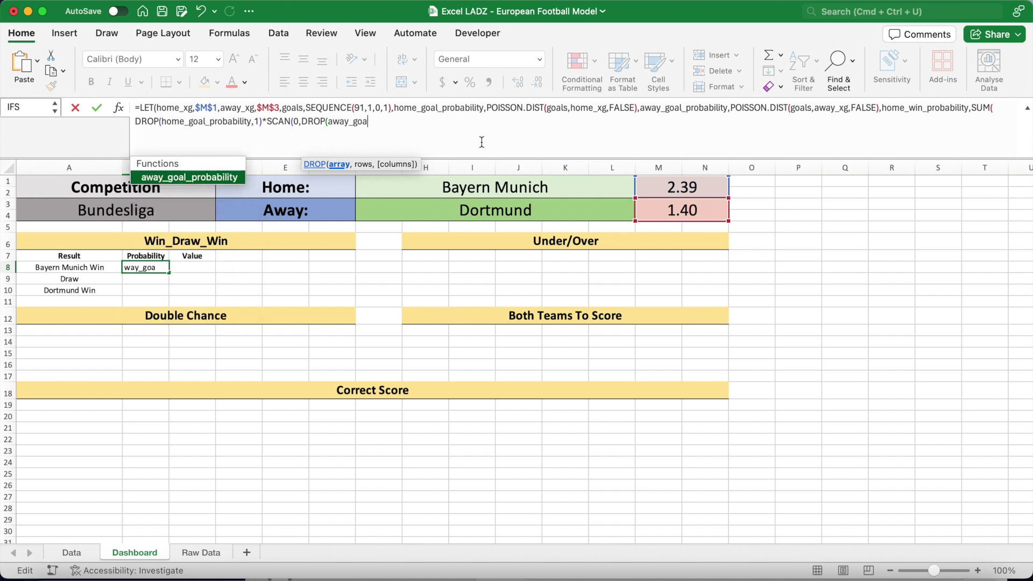
text(l_probability,-1))
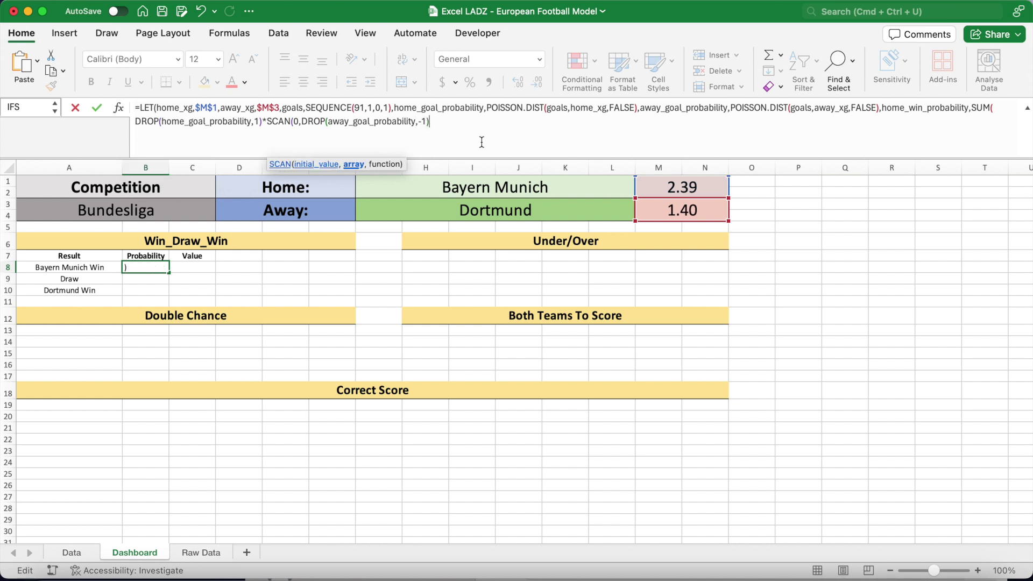
text(,LAMBDA()
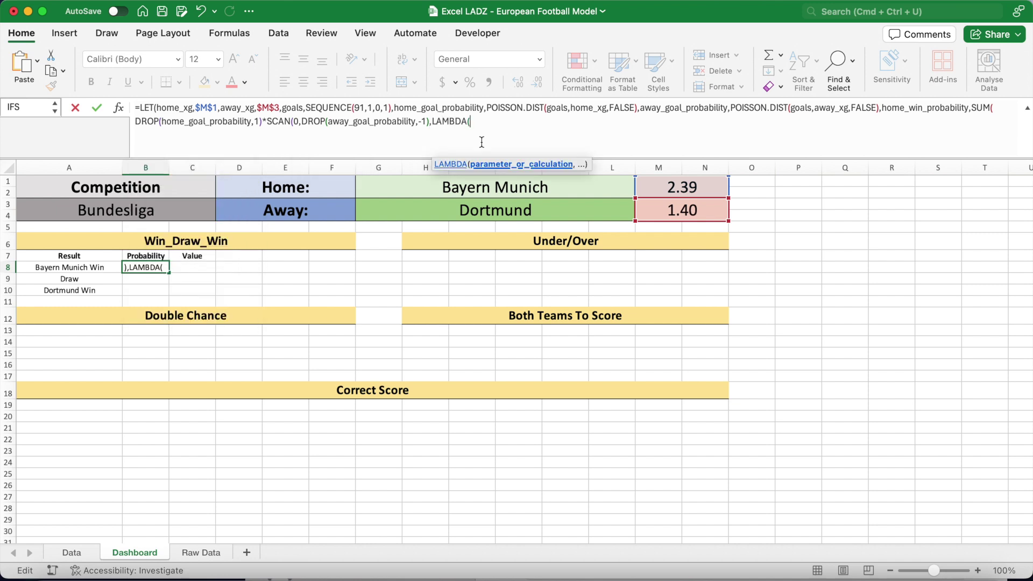
text(a,b)
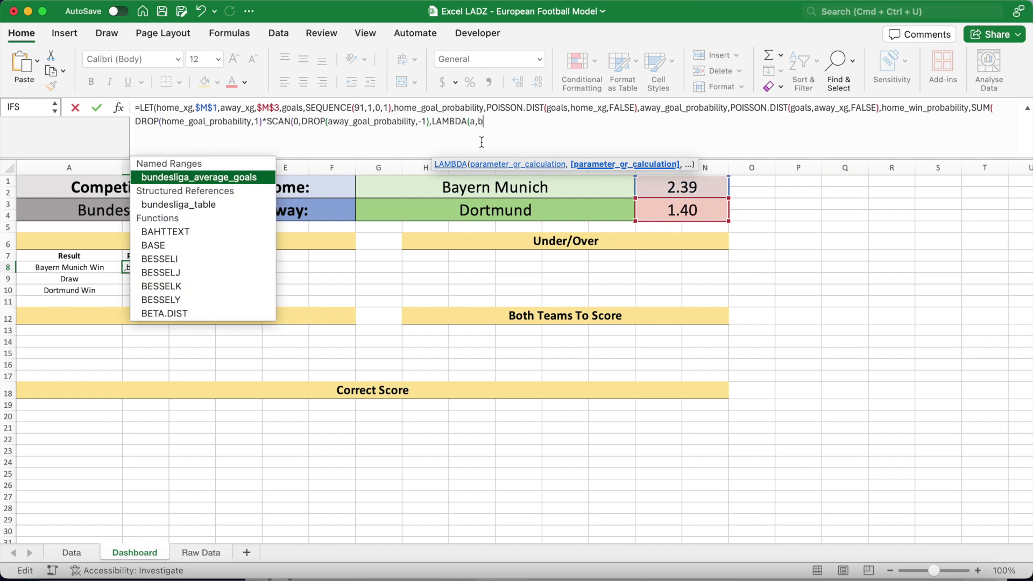
text(,a+b)
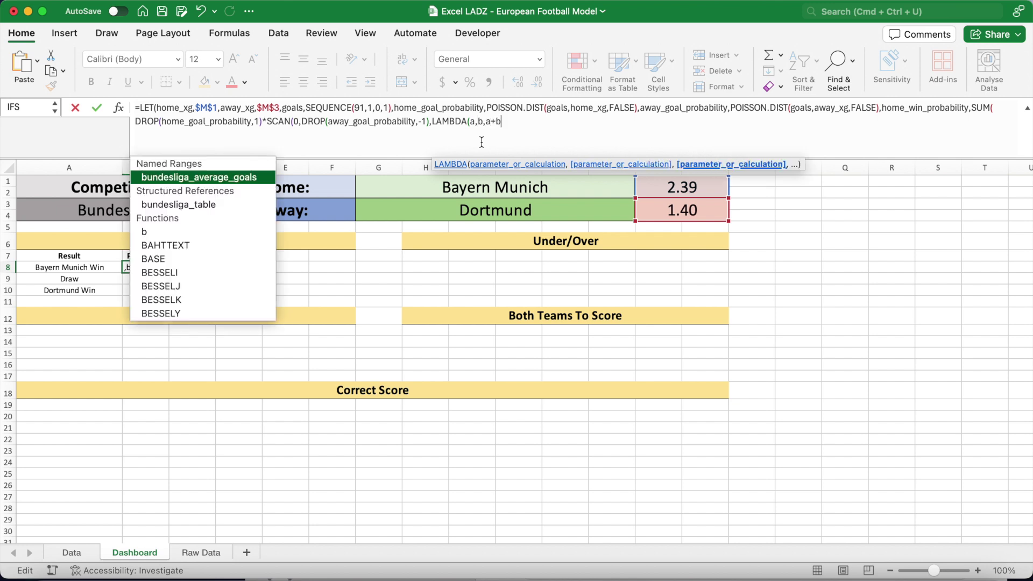
text())))
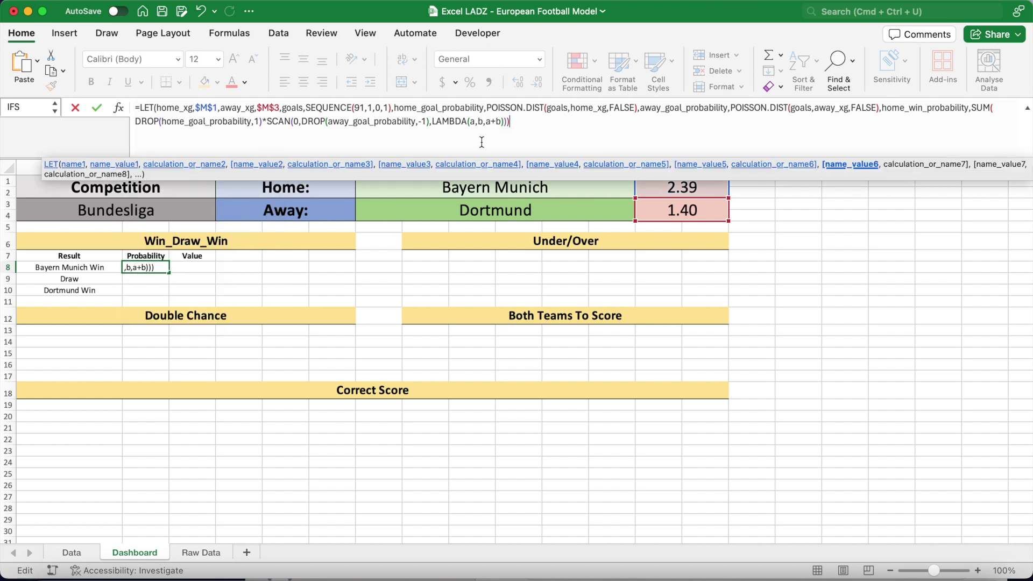
text(,)
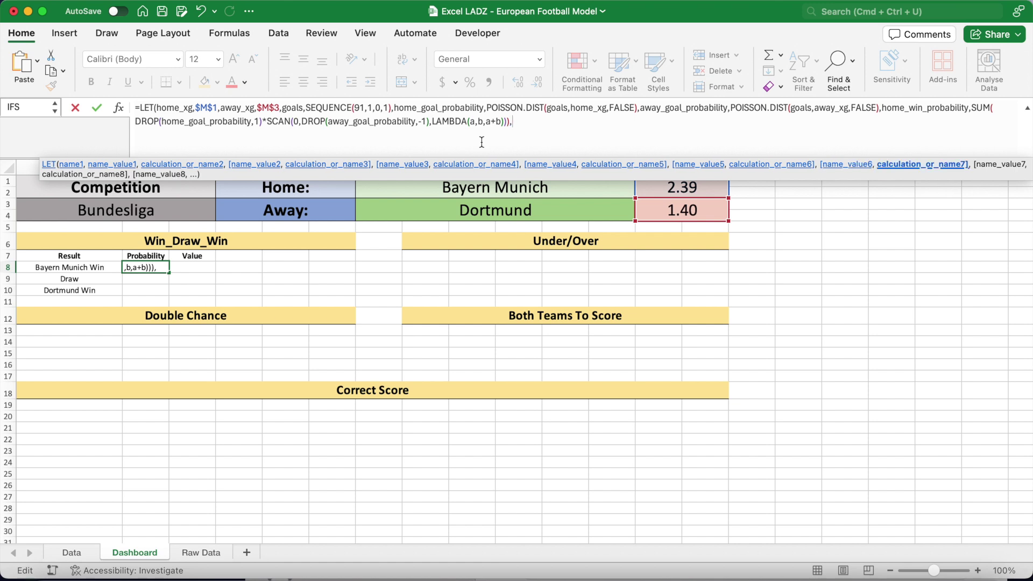
Add the variable away_win_probability to the LET formula, starting its SUM with DROP(away_goal_probability,1) multiplied by a SCAN function.
text(away_win_probability,)
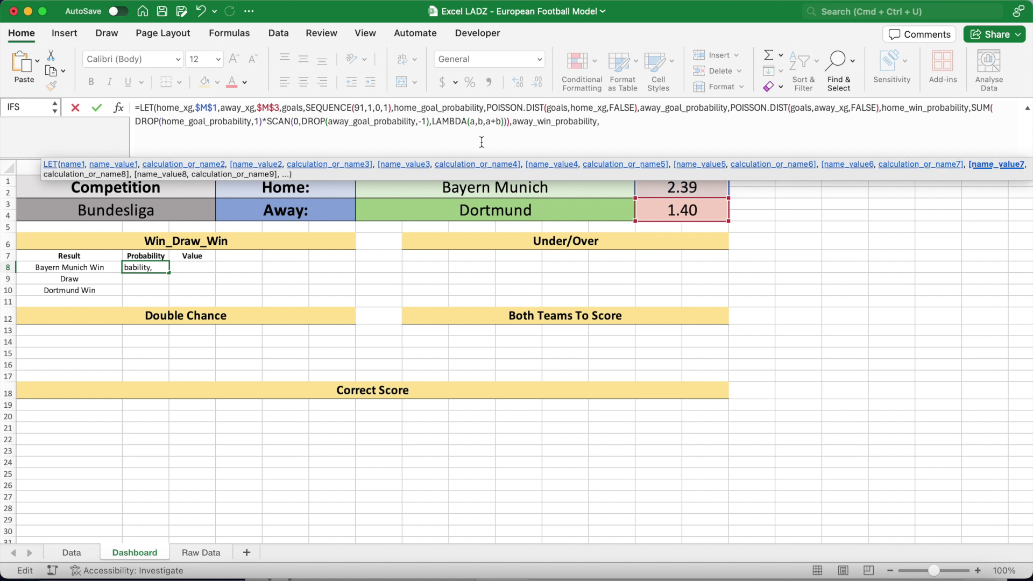
text(SUM()
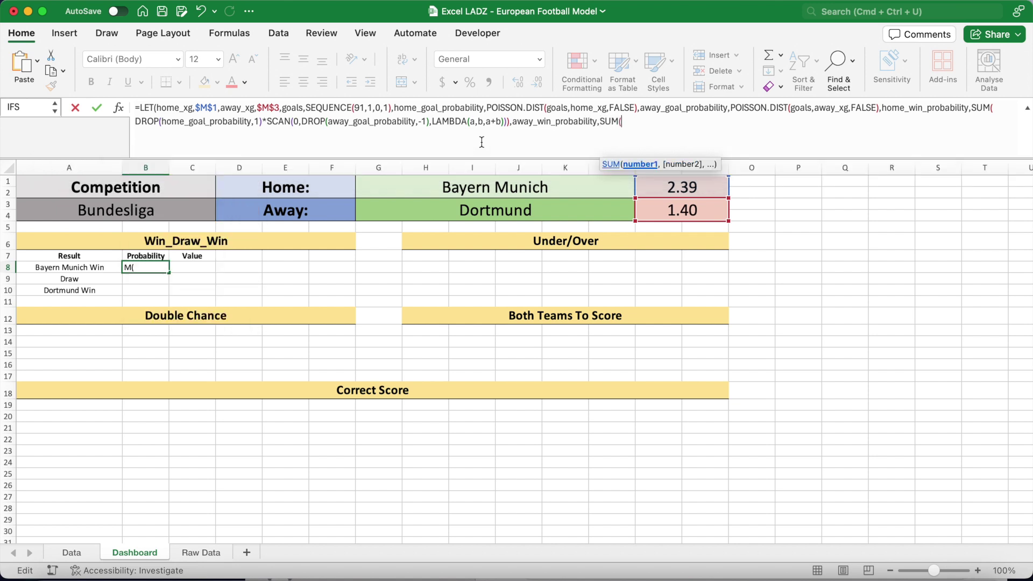
text(DROP()
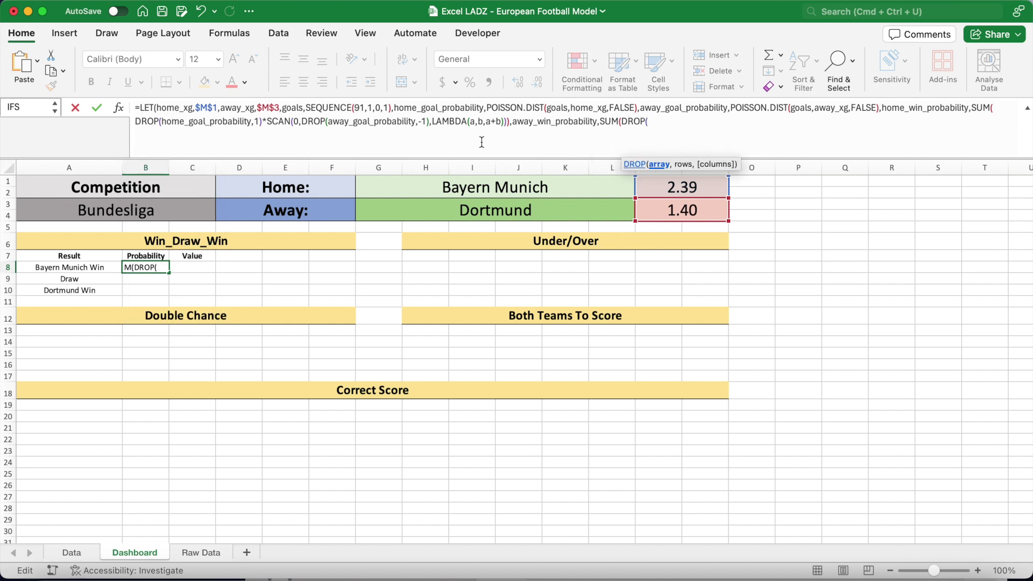
text(away_goal)
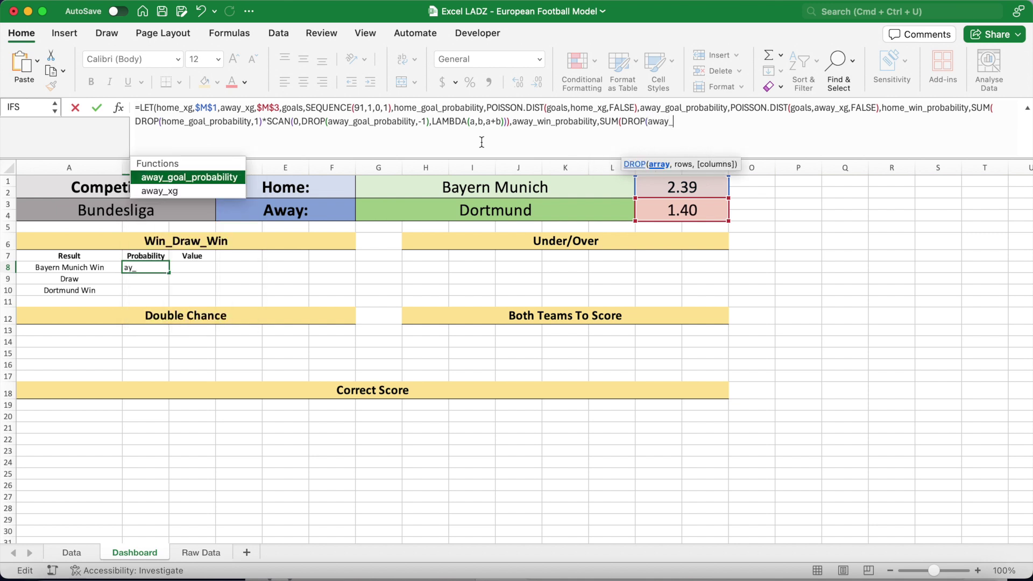
text(_probability,)
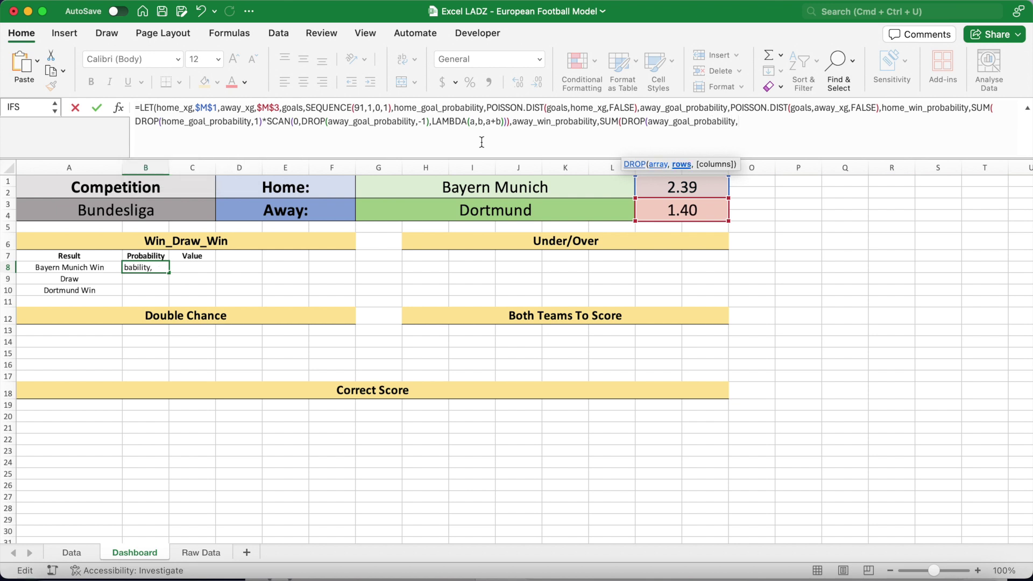
text(1)*SCAN)
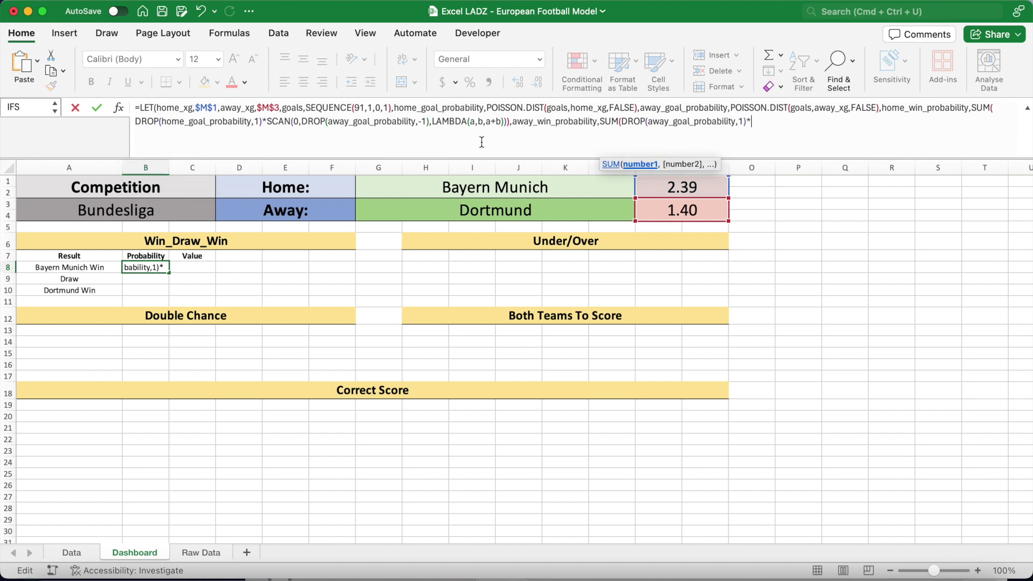
Fill in the away_win_probability SCAN with 0, DROP(home_goal_probability,-1) and LAMBDA(a,b,a+b), and close its SUM.
text(()
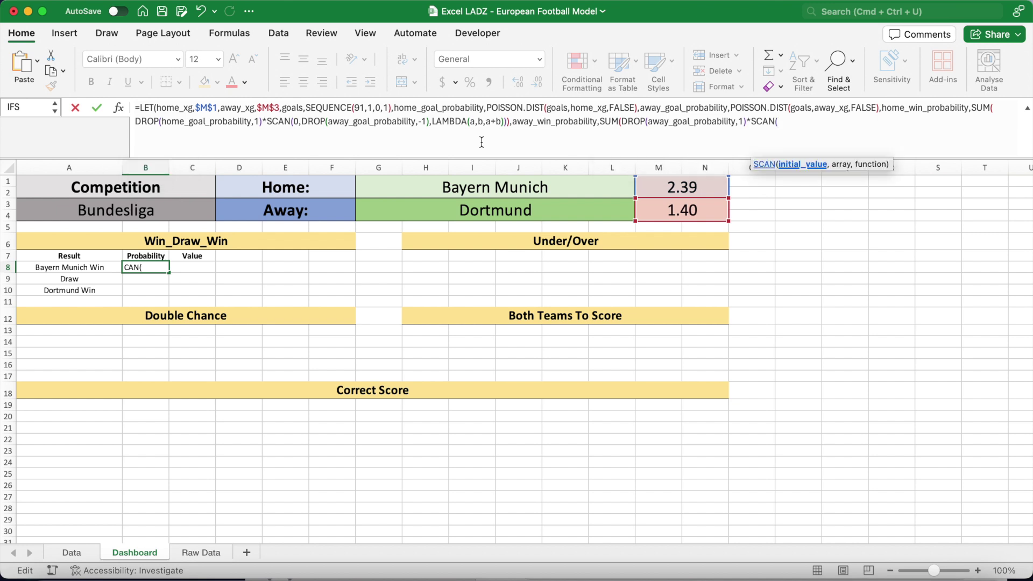
text(0,DROP)
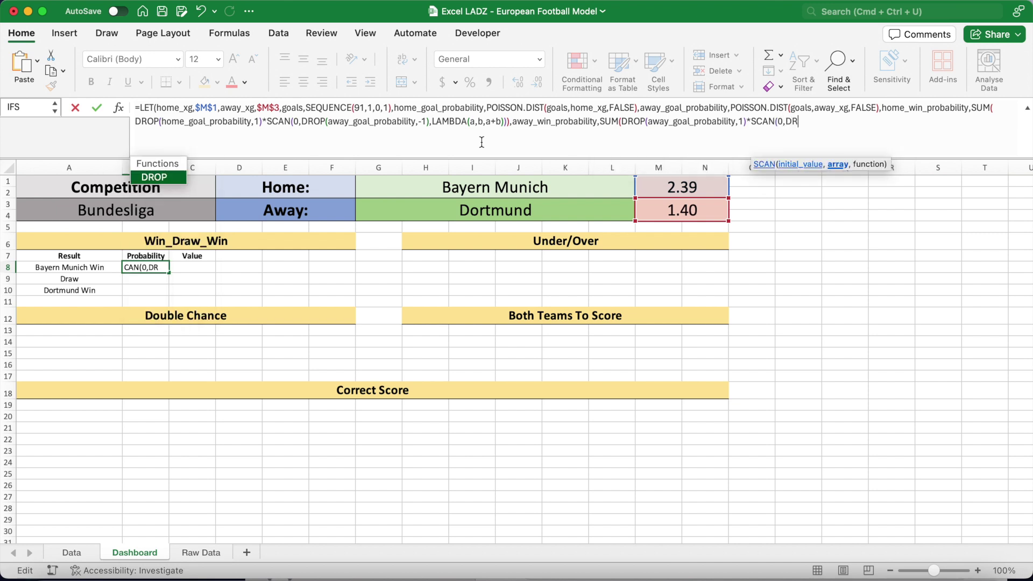
text((home_goal)
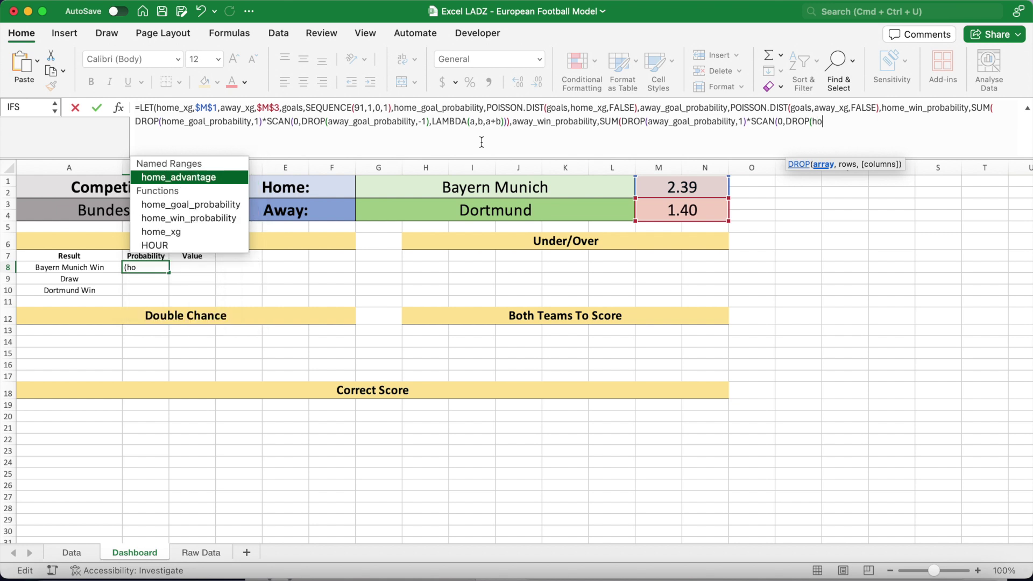
text(_probab)
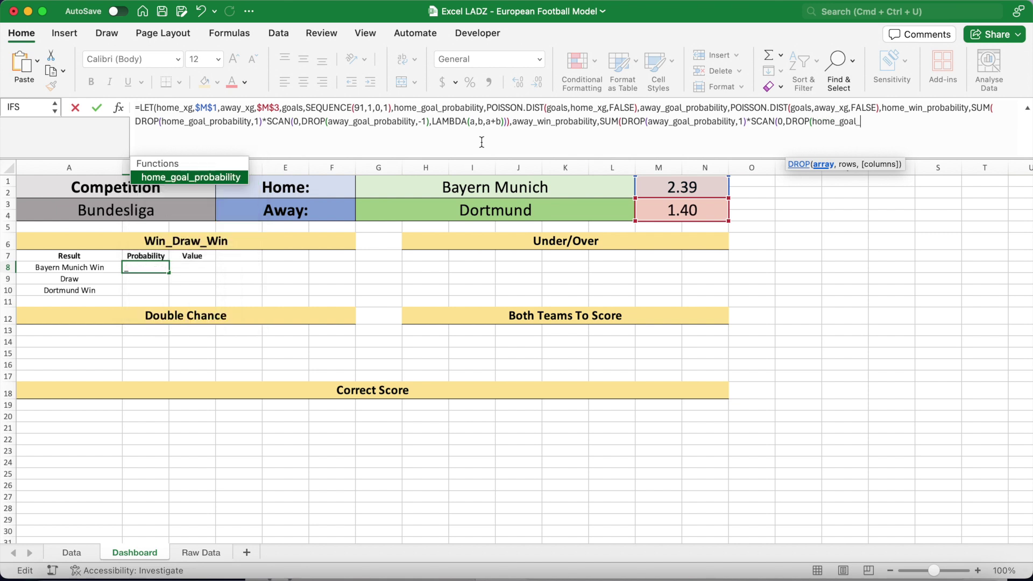
text(ility,-1)
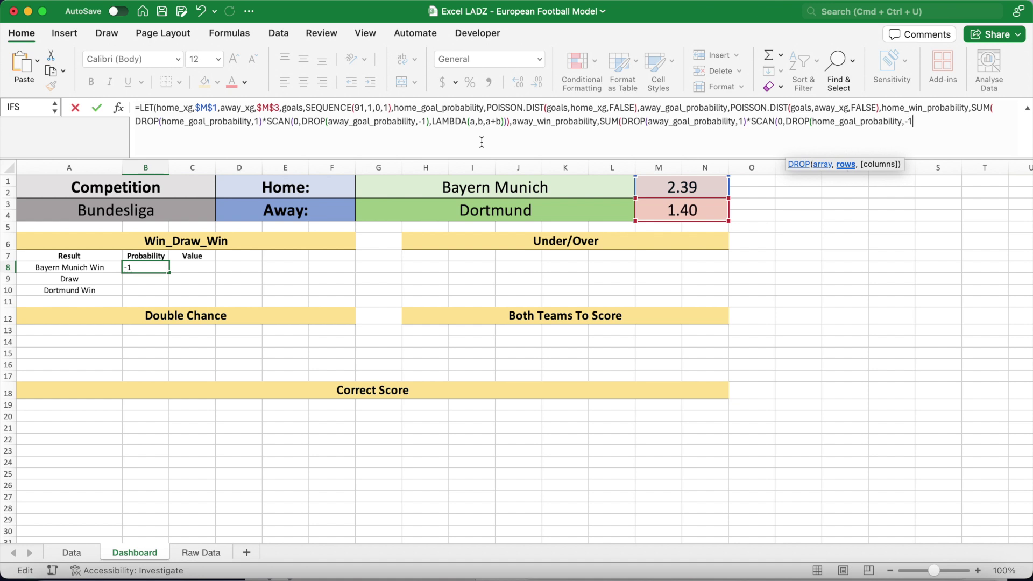
text(),LAMBDA)
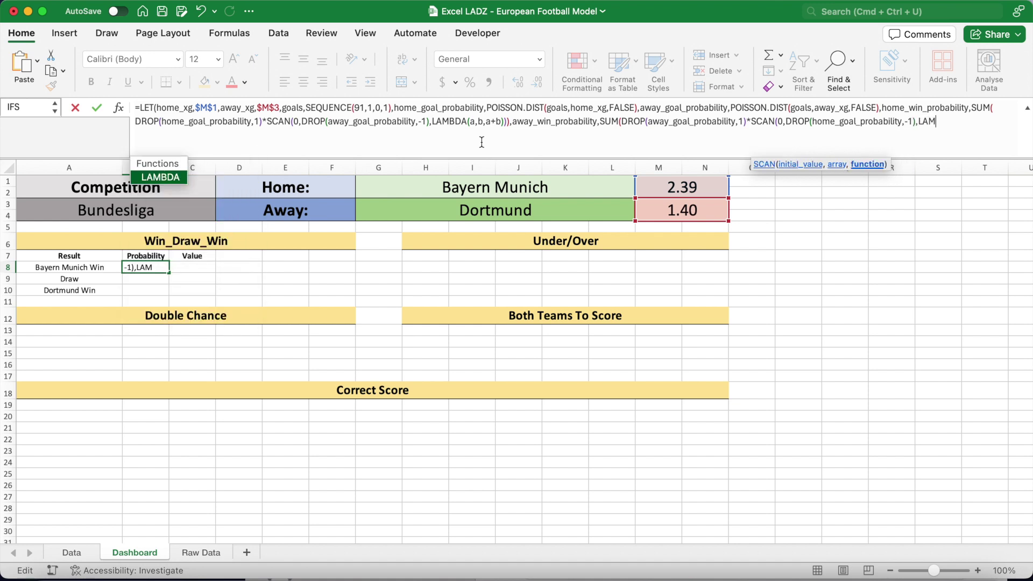
text(()
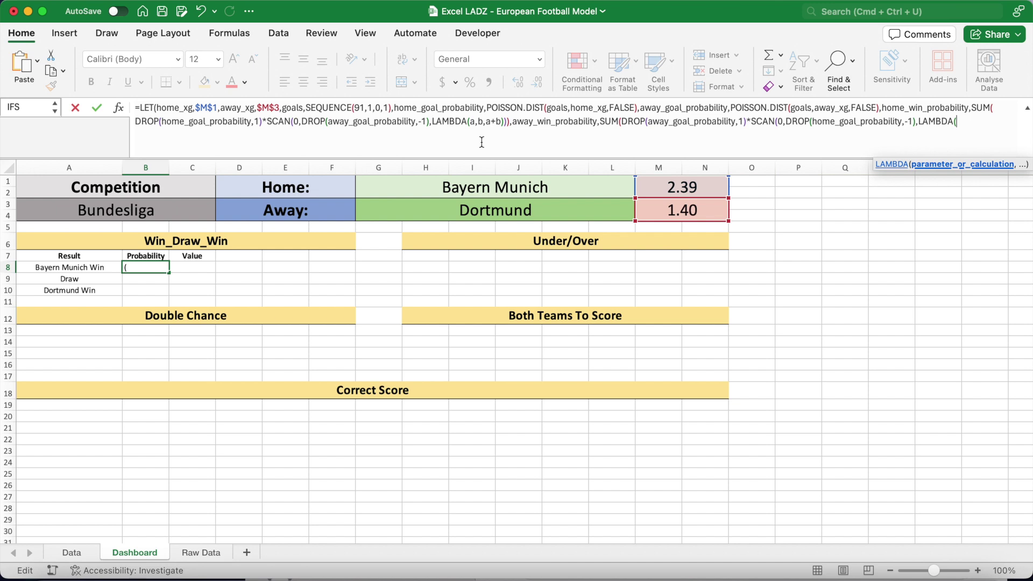
text(a,b,a+b))))
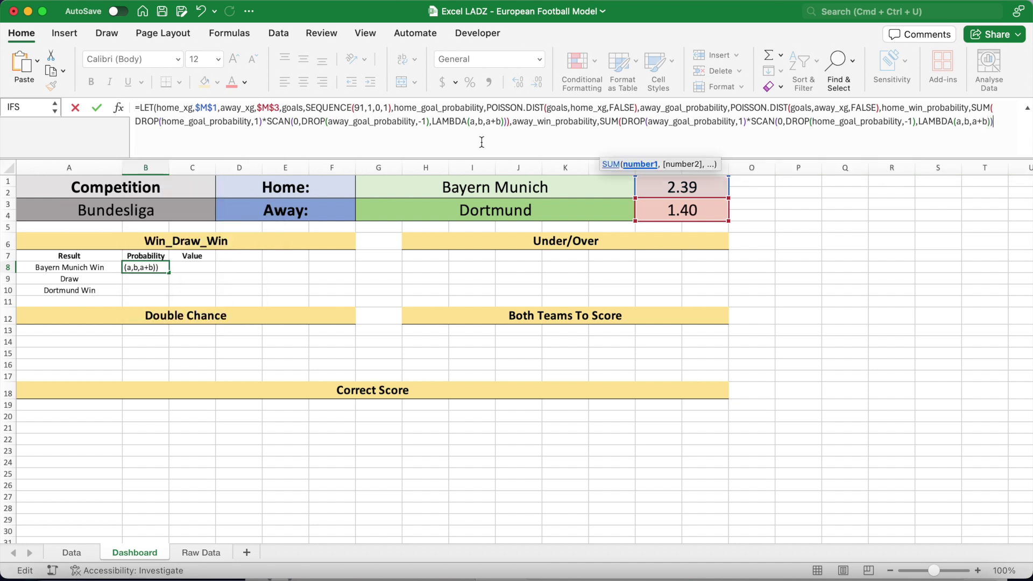
text(,)
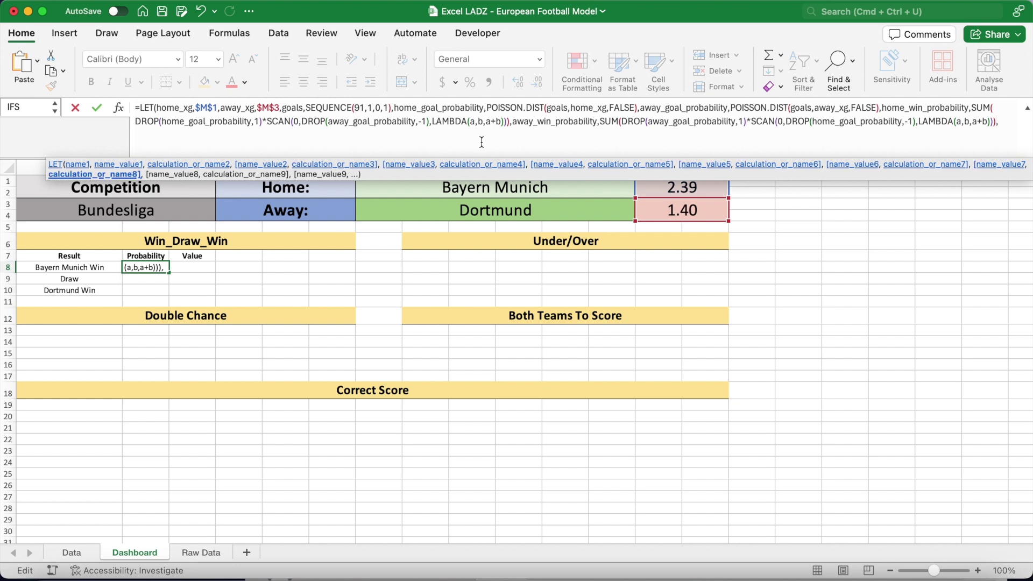
Add the variable draw_probability to the B8 LET formula, defined as 1-(home_win_probability+away_win_probability).
text(draw_probability,)
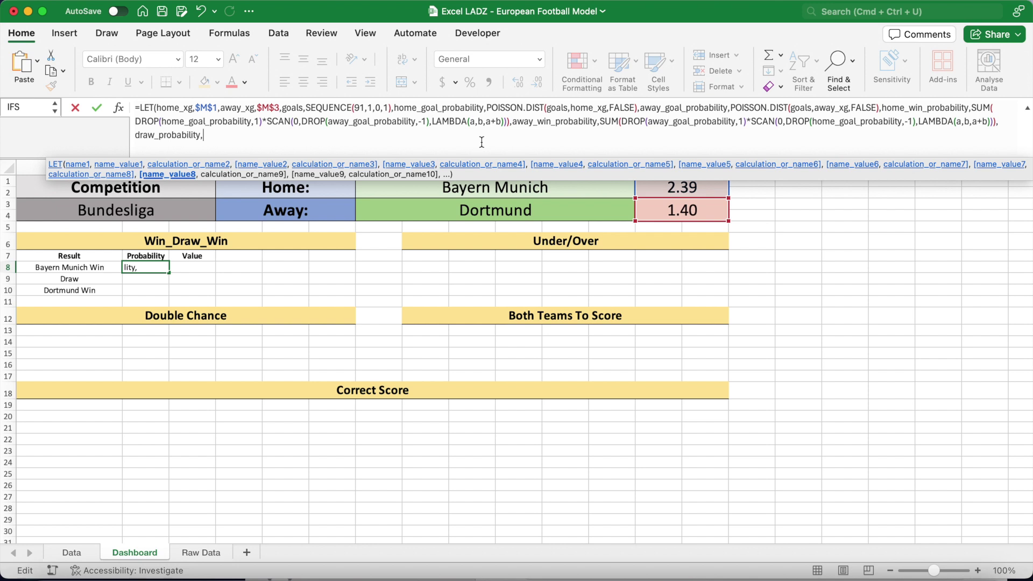
text(1-(home)
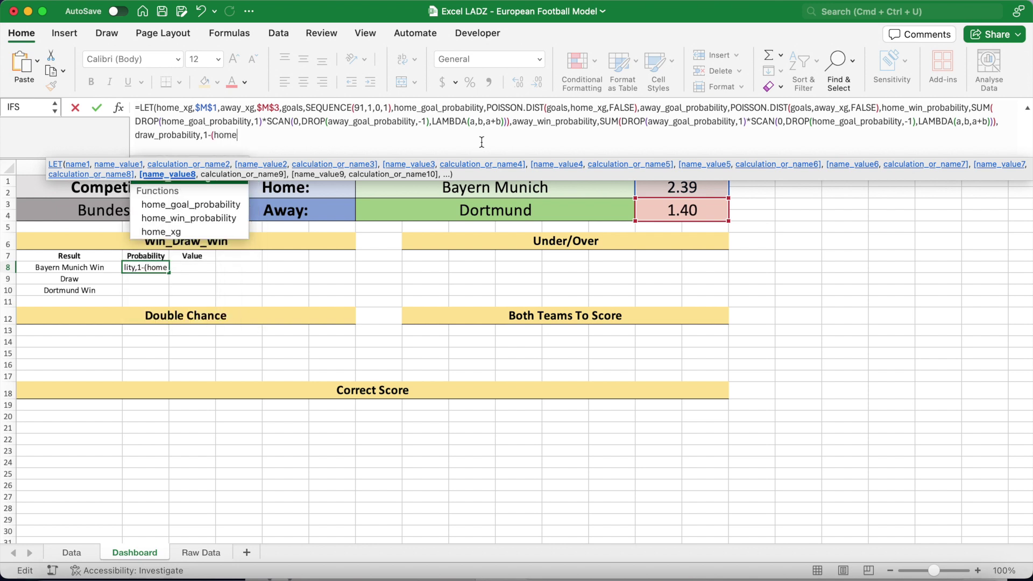
text(_win_probability+)
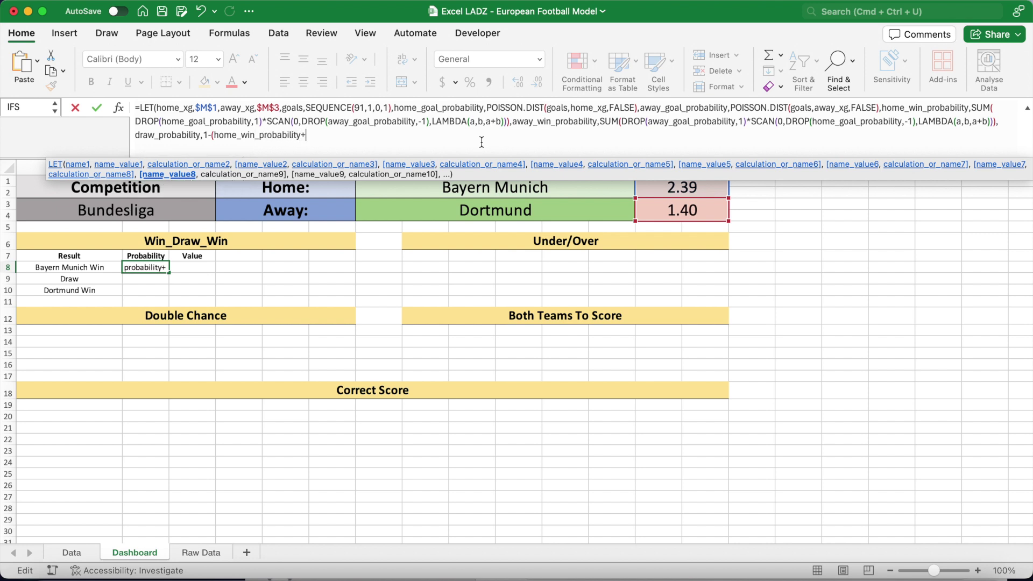
text(away_win_probability)
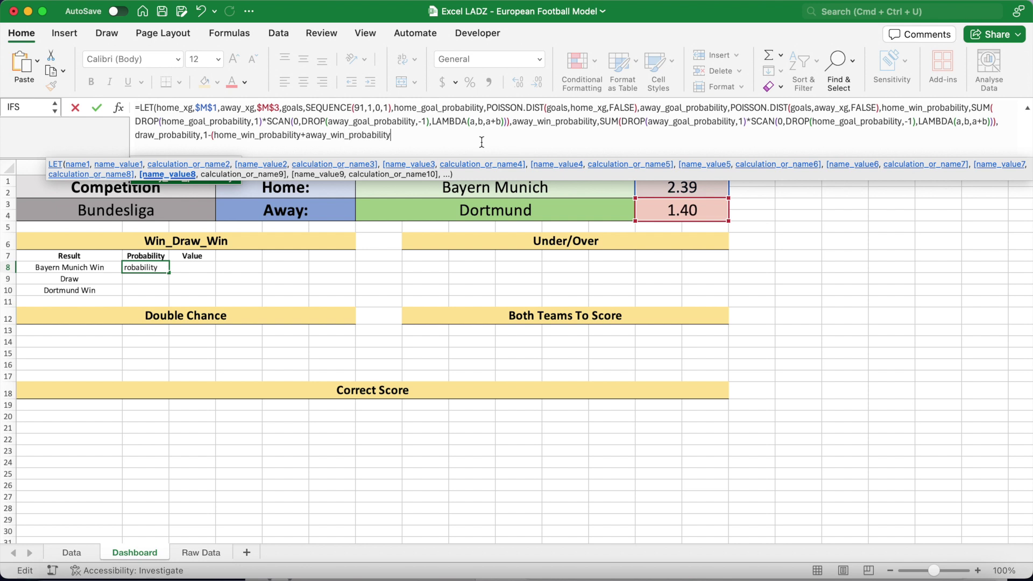
text())
text(,)
Finish the B8 LET formula by returning home_win_probability as its result and enter it.
text(home_)
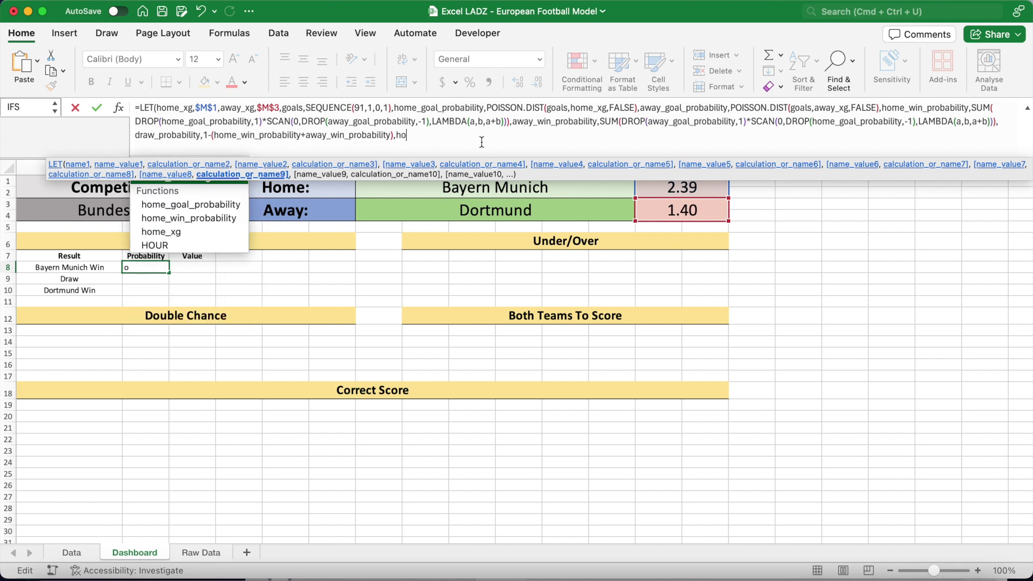
text(win_probaiity)
key(BackSpace)
key(BackSpace)
key(BackSpace)
key(BackSpace)
key(BackSpace)
key(BackSpace)
key(BackSpace)
key(BackSpace)
key(BackSpace)
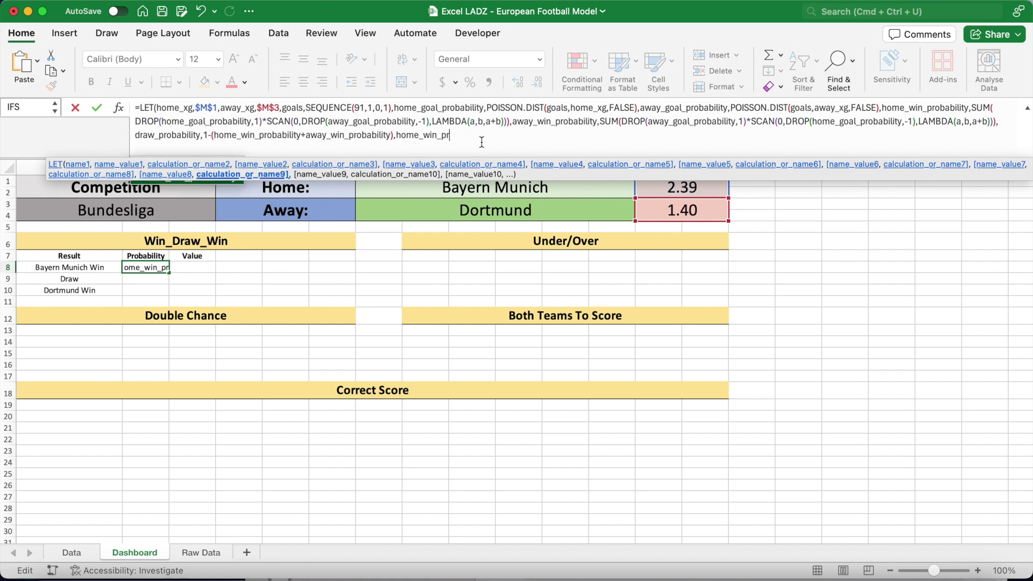
text(probability))
key(Return)
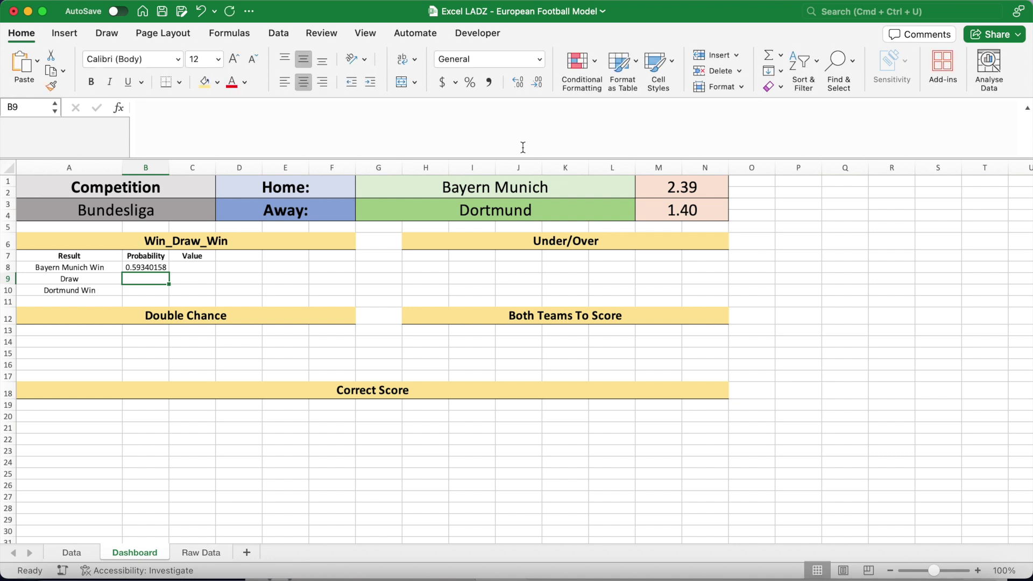
Copy the B8 formula down to B10 and change the formula in B9 to return draw_probability.
click(169, 267)
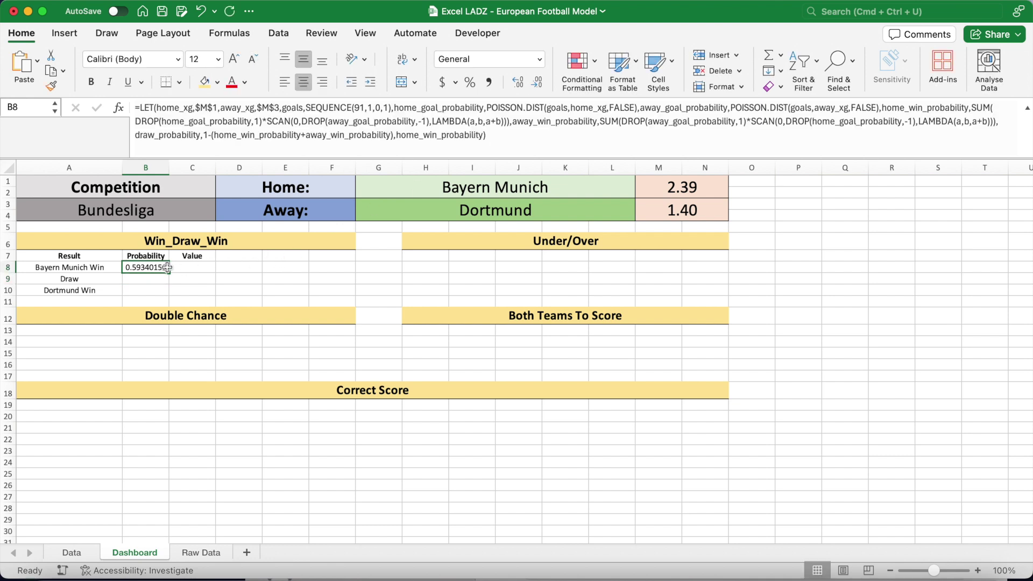
drag(167, 274, 165, 301)
click(156, 281)
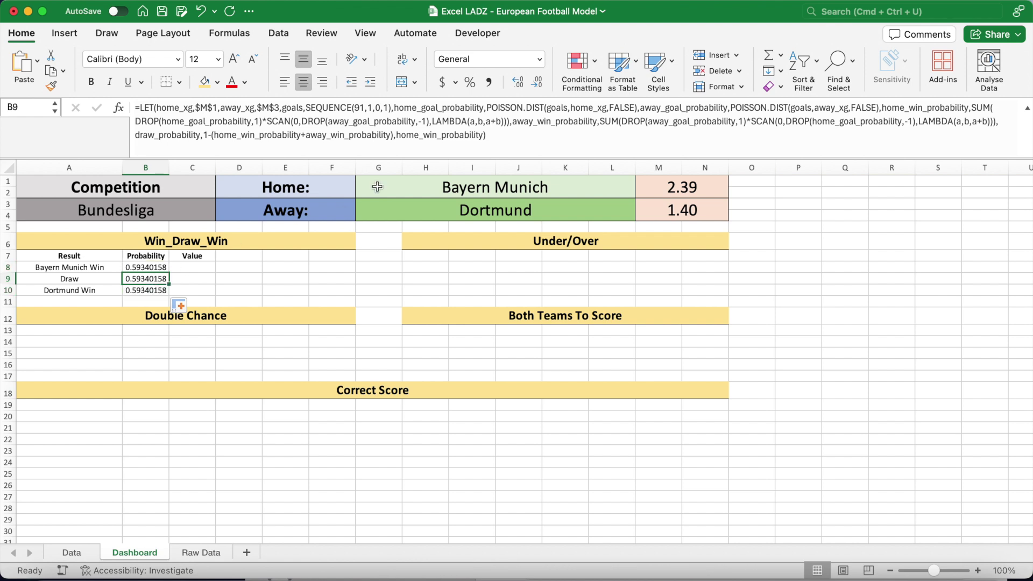
drag(436, 136, 397, 143)
text(draw)
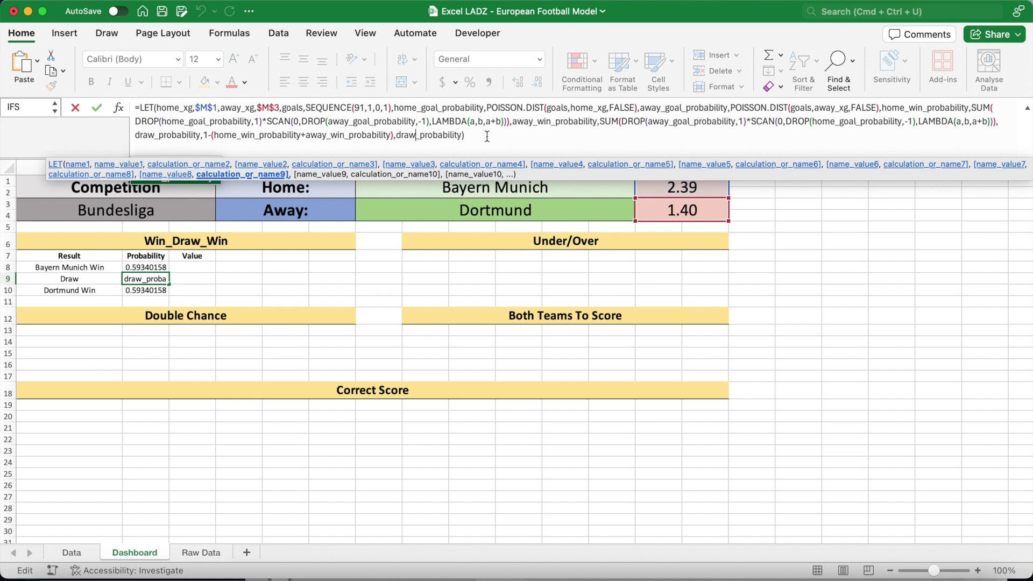
key(Return)
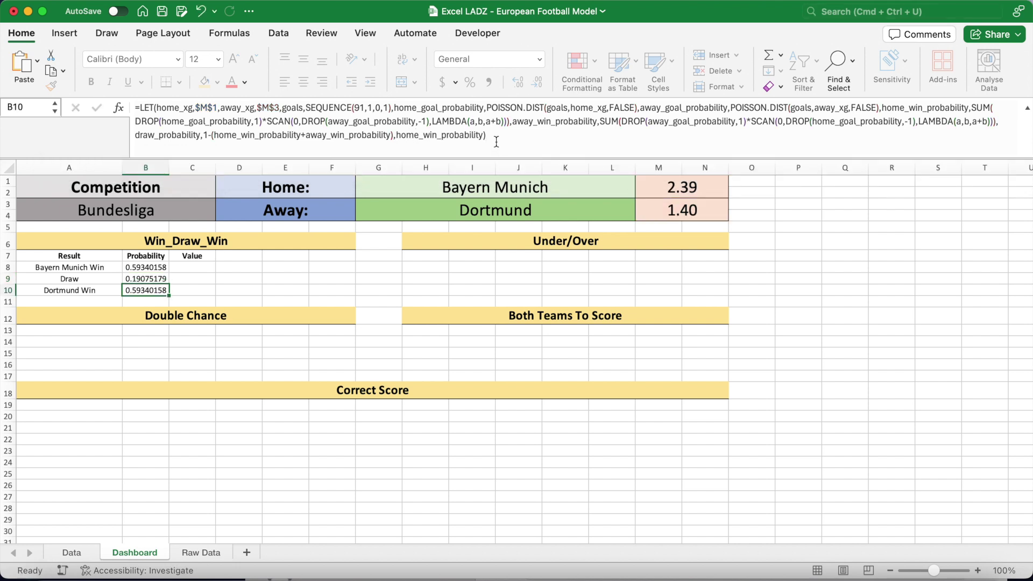
Change the result returned by the LET formula in B10 to away_win_probability.
drag(419, 139, 397, 139)
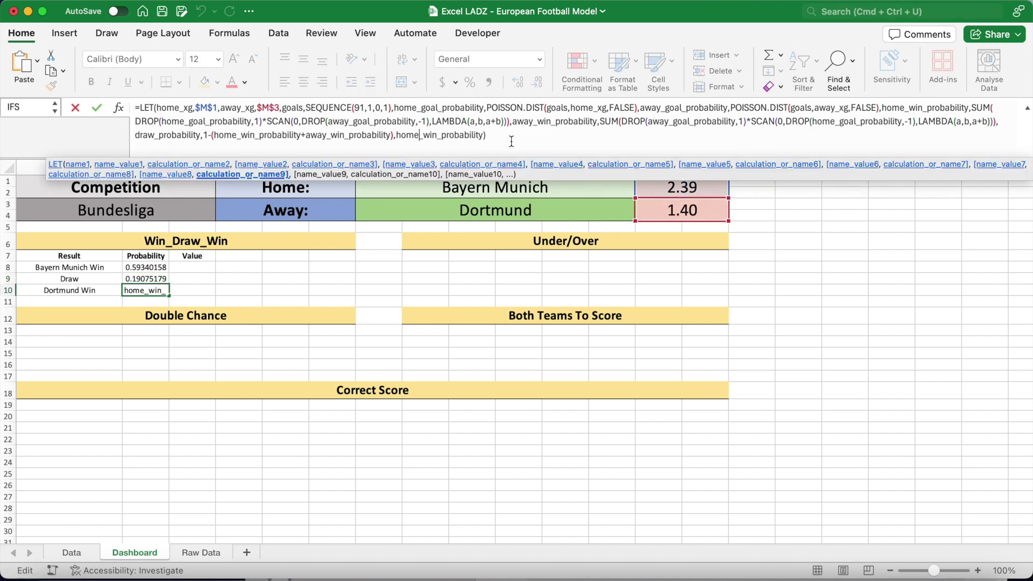
text(h)
key(BackSpace)
text(away)
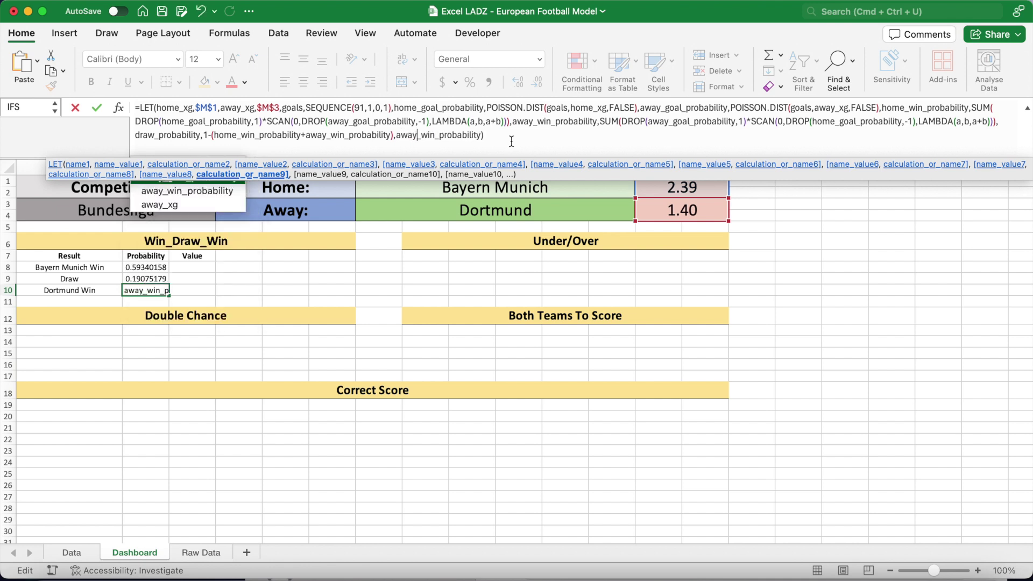
key(Return)
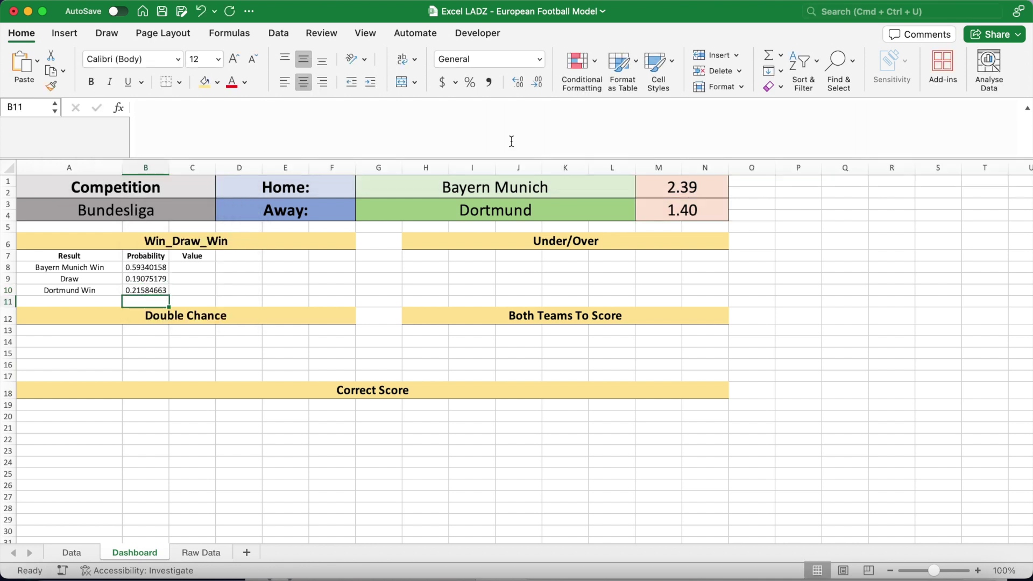
Format the Win_Draw_Win probabilities in B8:B10 as percentages with two decimal places.
drag(163, 273, 156, 289)
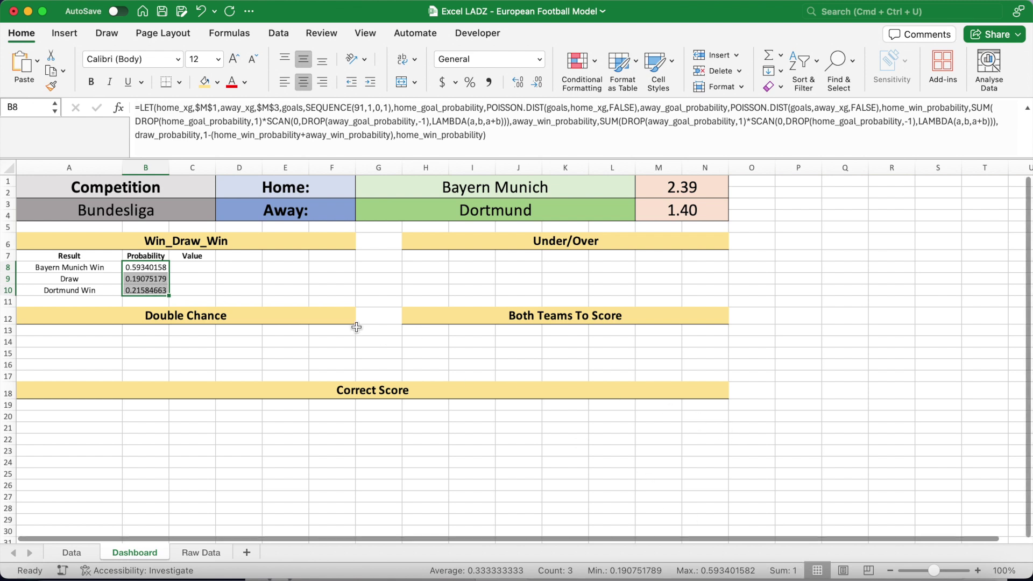
click(470, 82)
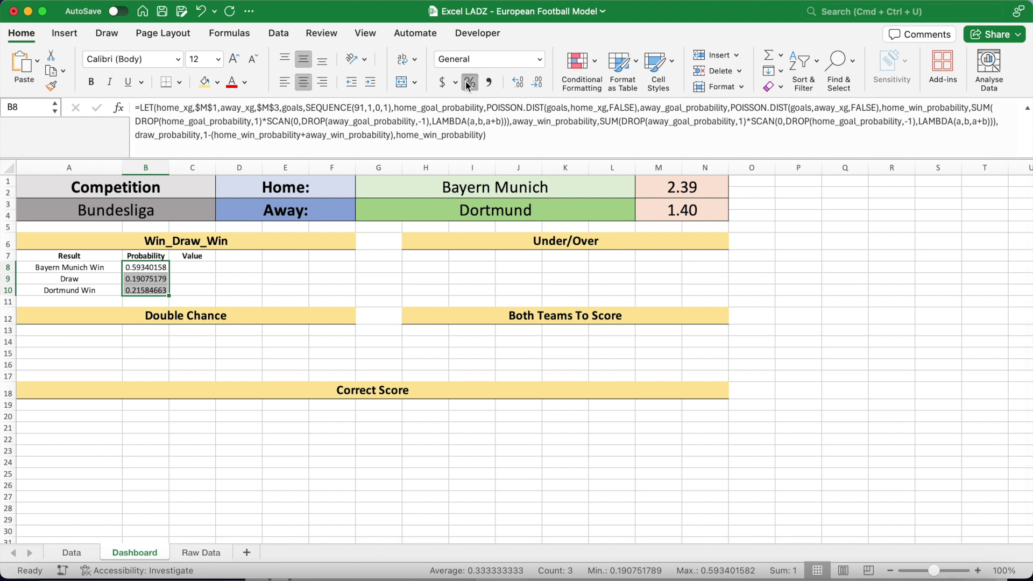
click(518, 83)
click(519, 83)
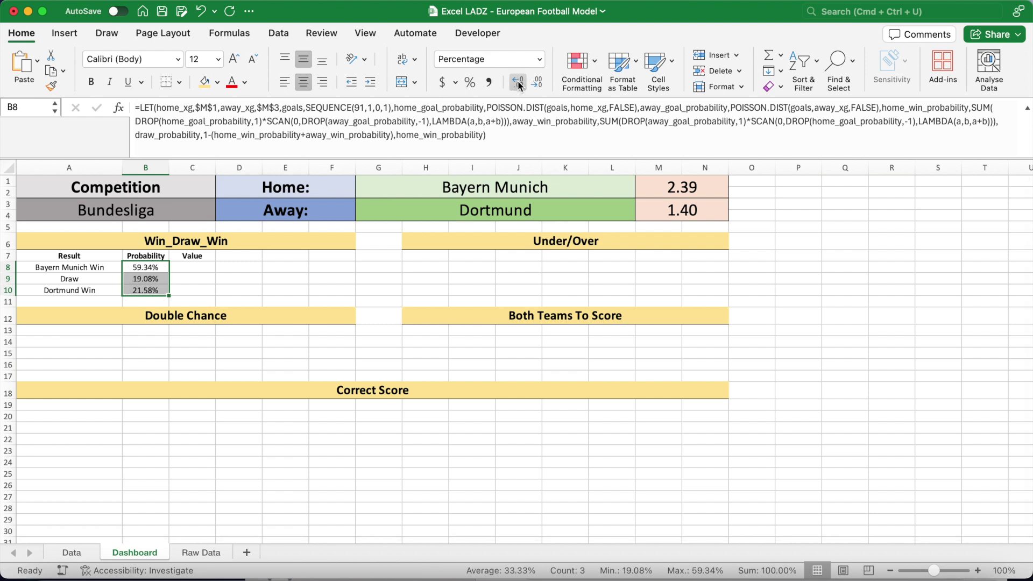
Collapse the expanded formula bar, then calculate the value in C8 as =1/B8 and copy the formula down to C10.
click(207, 265)
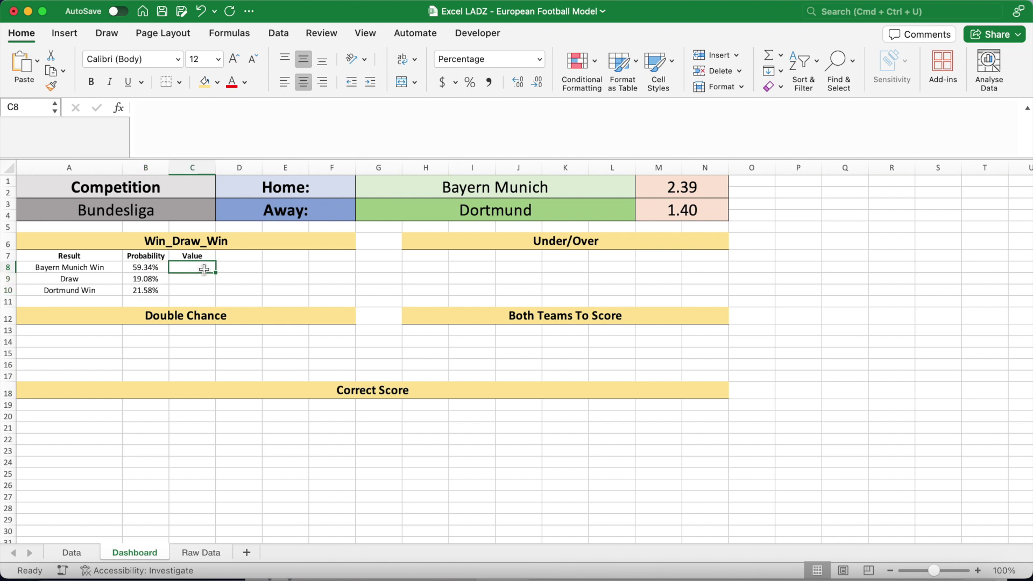
drag(250, 157, 259, 111)
text(=1/)
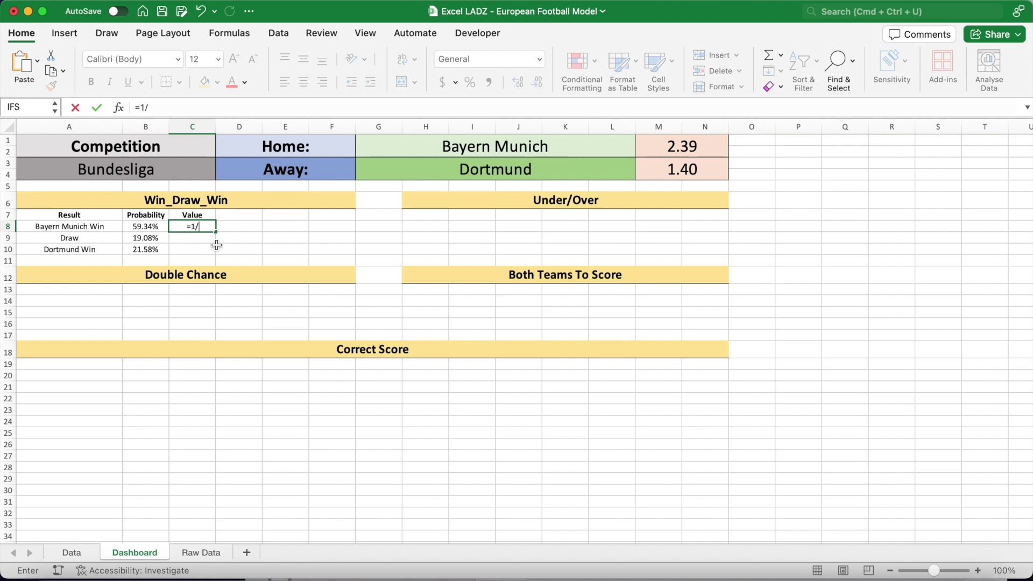
click(145, 227)
key(Return)
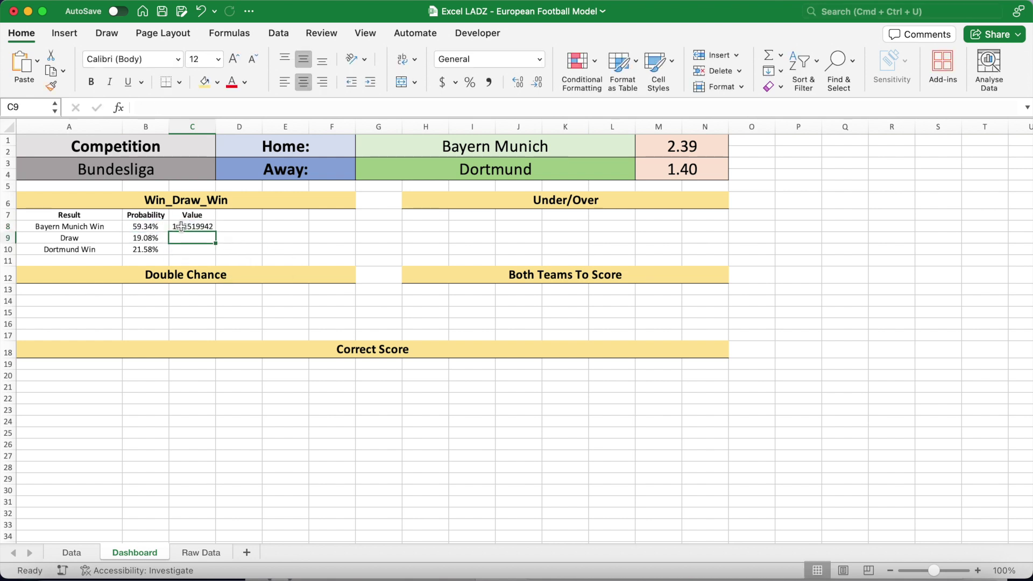
click(182, 226)
drag(215, 232, 214, 252)
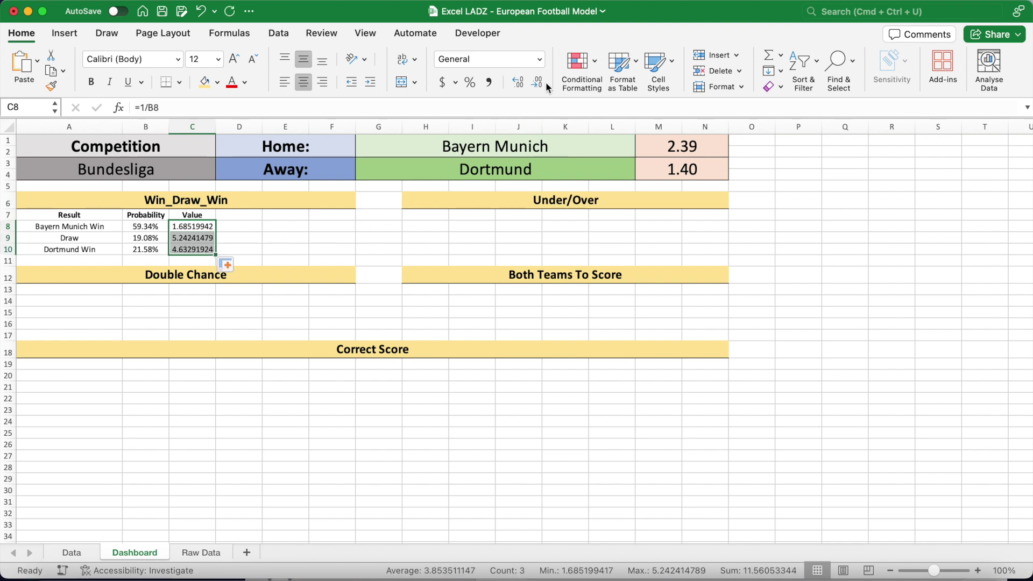
Format the Win_Draw_Win values in C8:C10 as dollar currency with two decimal places.
click(540, 60)
click(484, 140)
click(285, 228)
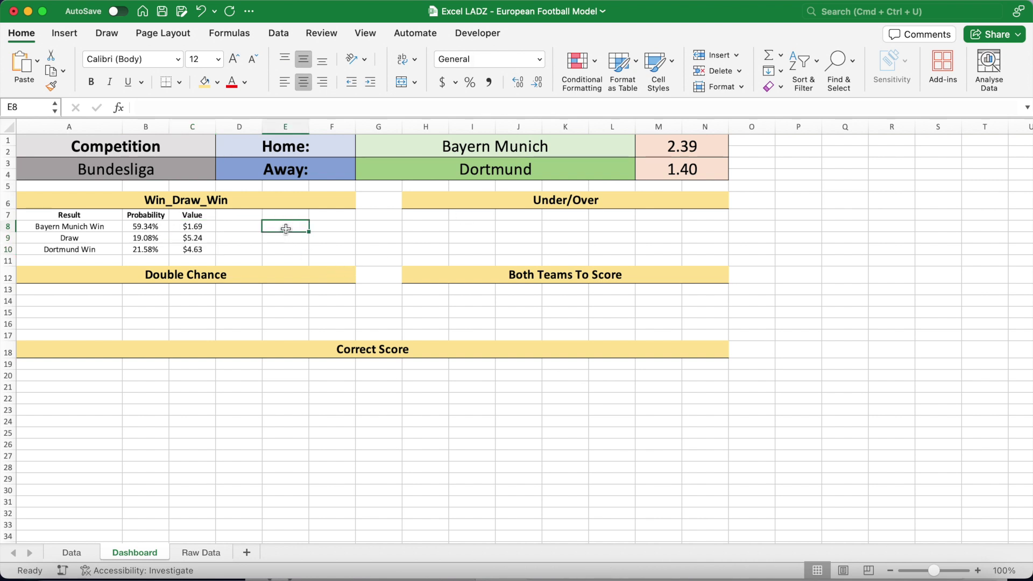
Enter the headers Event, Probability and Value in A13:C13 under Double Chance.
click(111, 291)
text(Event)
key(Tab)
text(Probability)
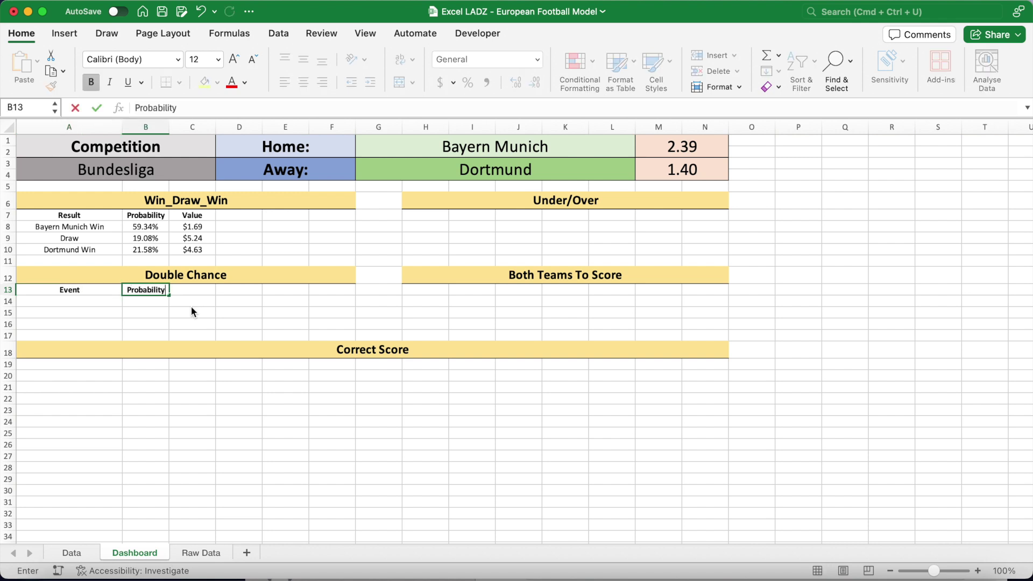
key(Tab)
text(Value)
key(Return)
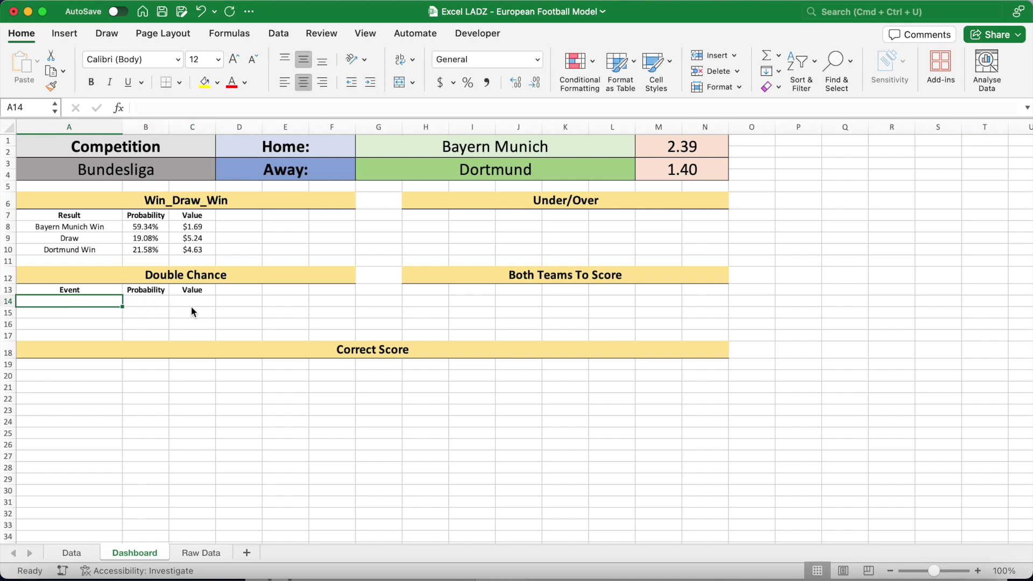
Enter the Double Chance event labels =G1&" or Draw" in A14 and ="Draw or "&G3 in A15.
text(=G1)
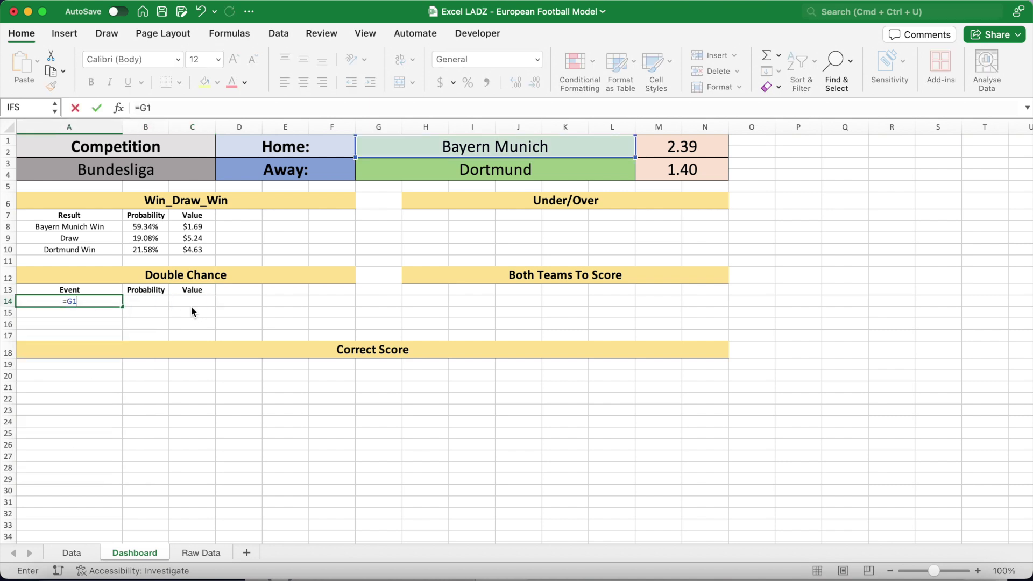
text(&" or Draw")
key(Return)
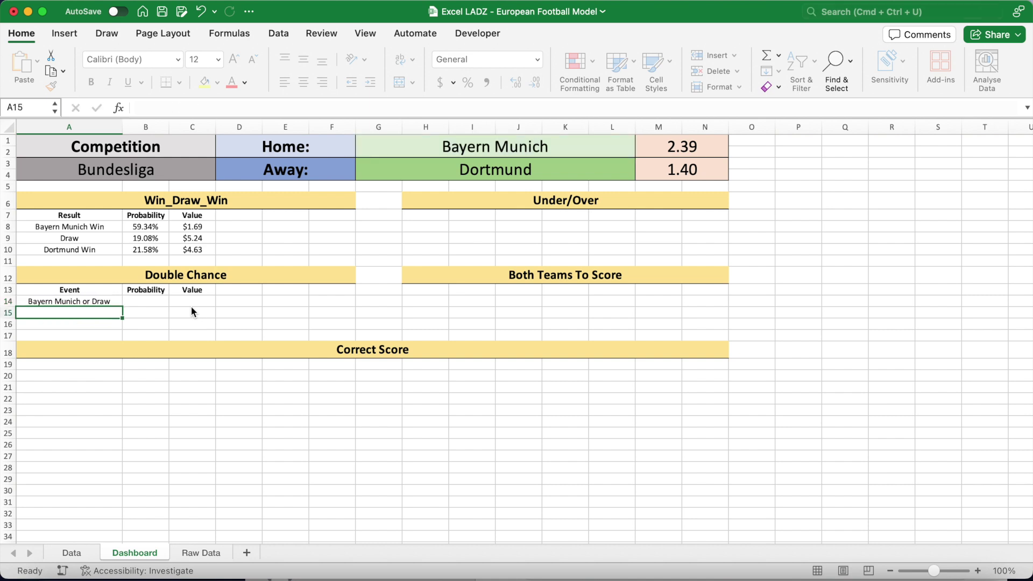
text(=")
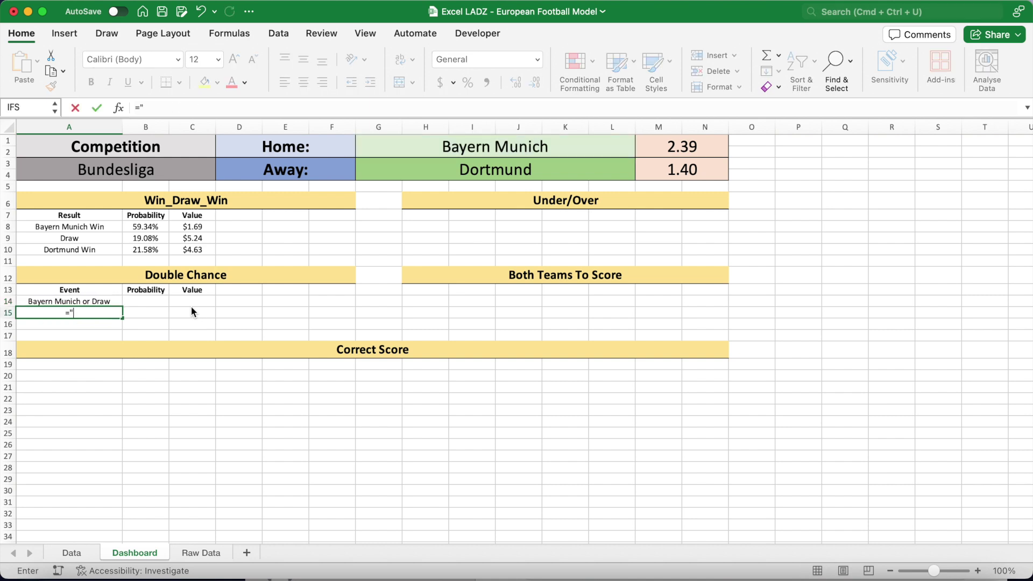
text(Draw or "&G3)
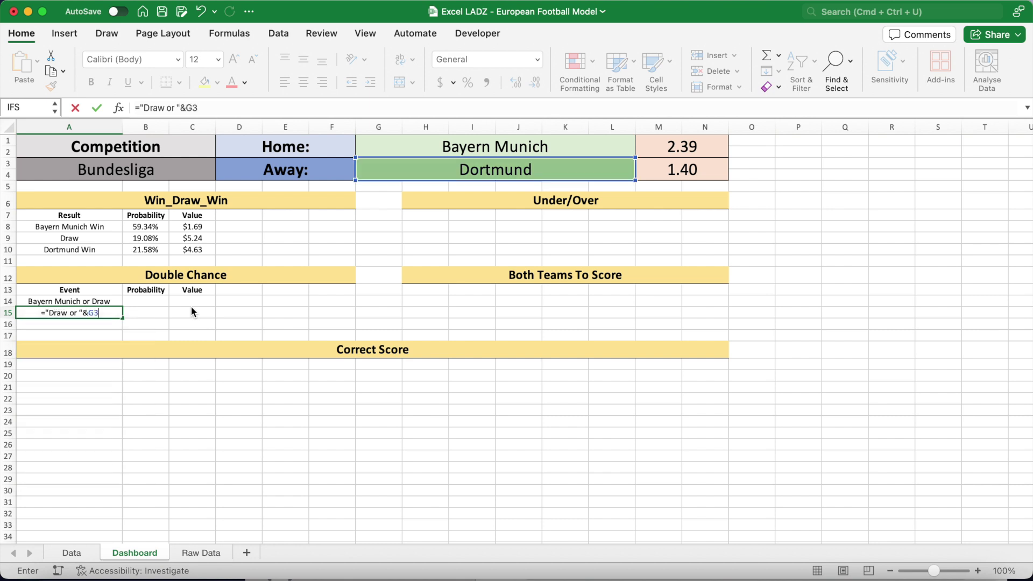
key(Return)
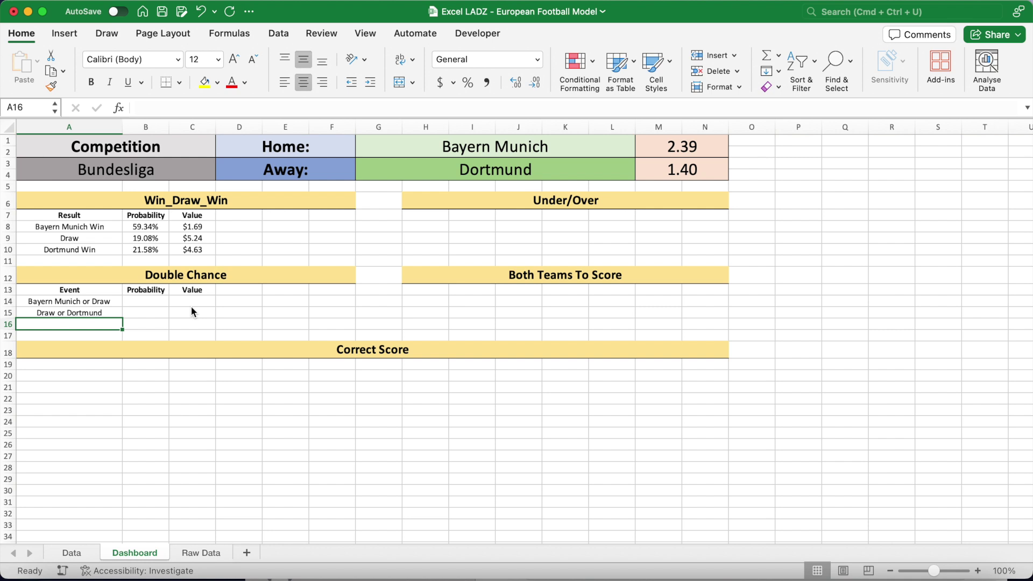
Enter the third Double Chance event label in A16 as =G1&" or "&G3.
text(=G1&" or ")
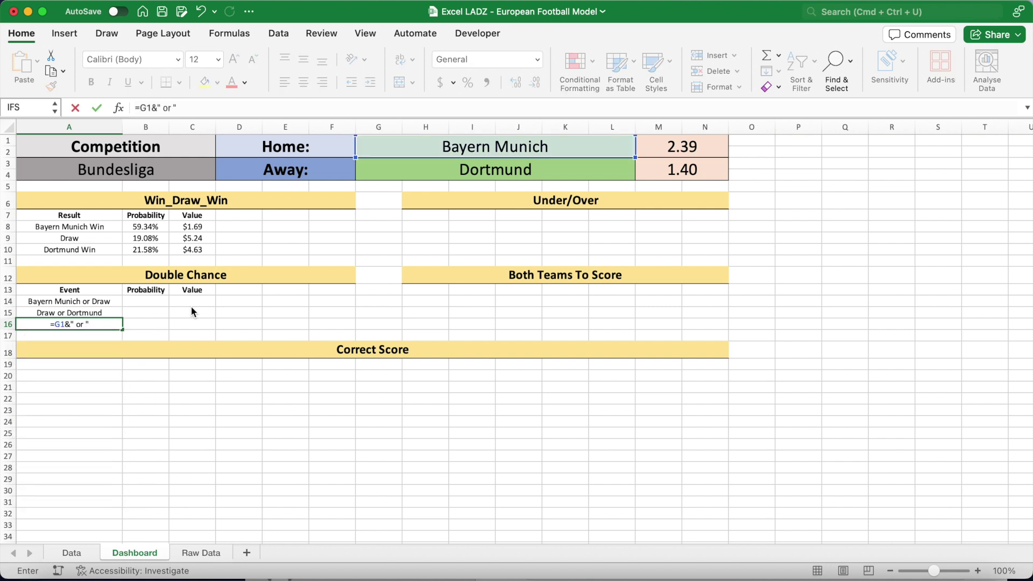
text(&G3)
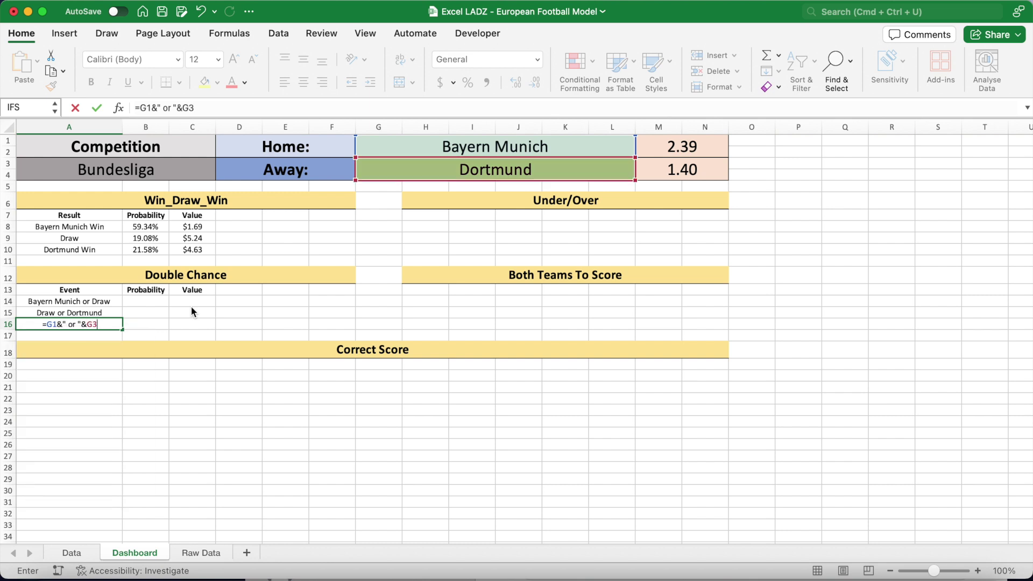
key(Return)
Calculate the home-or-draw probability in B14 with the formula =B8+B9.
click(150, 301)
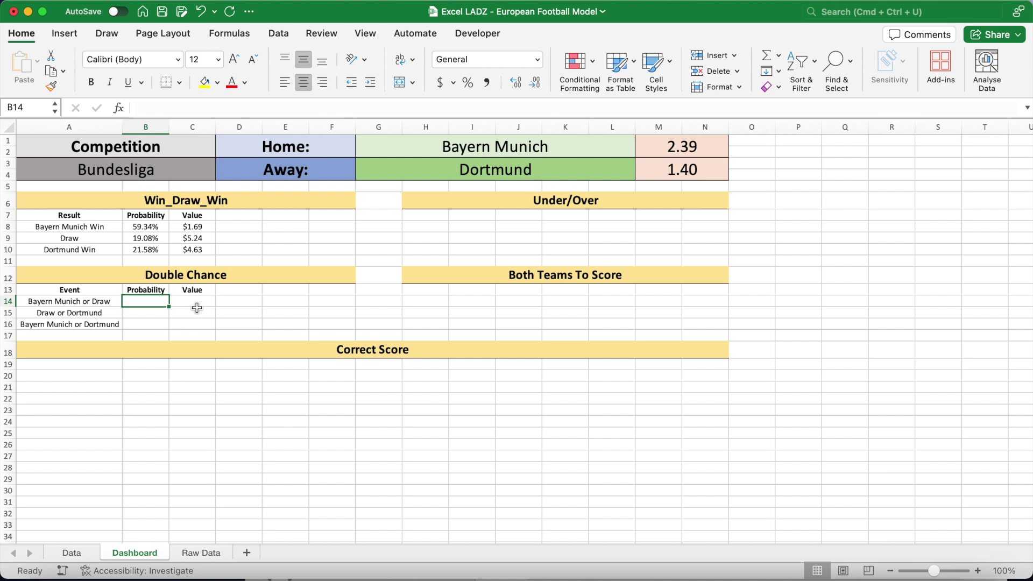
text(=B8)
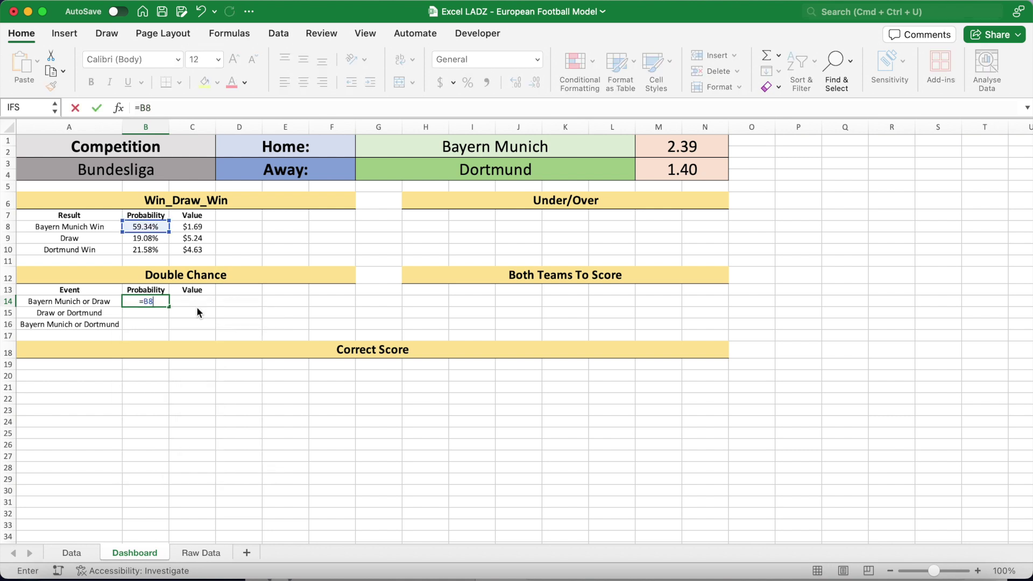
text(+B9)
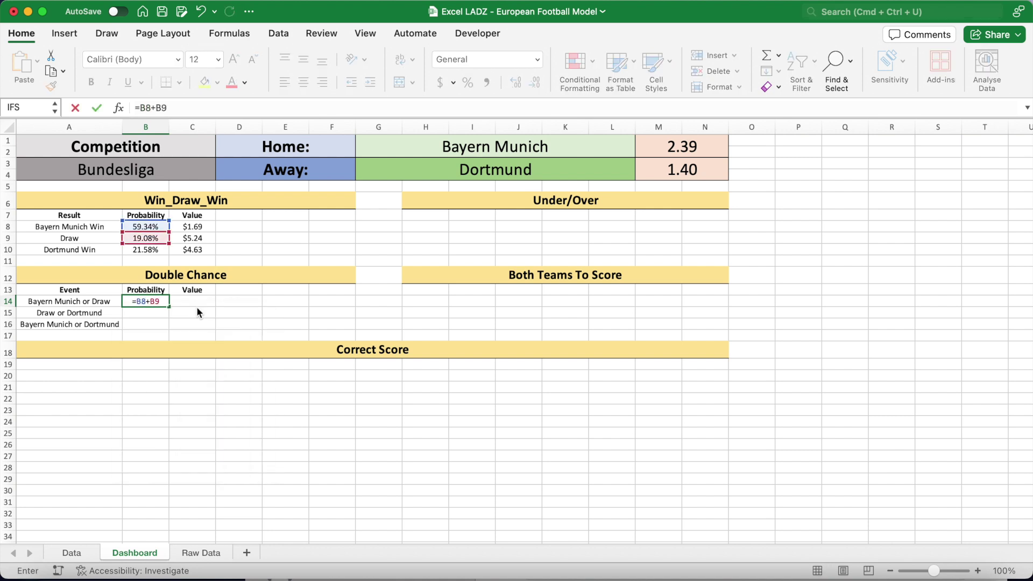
key(Return)
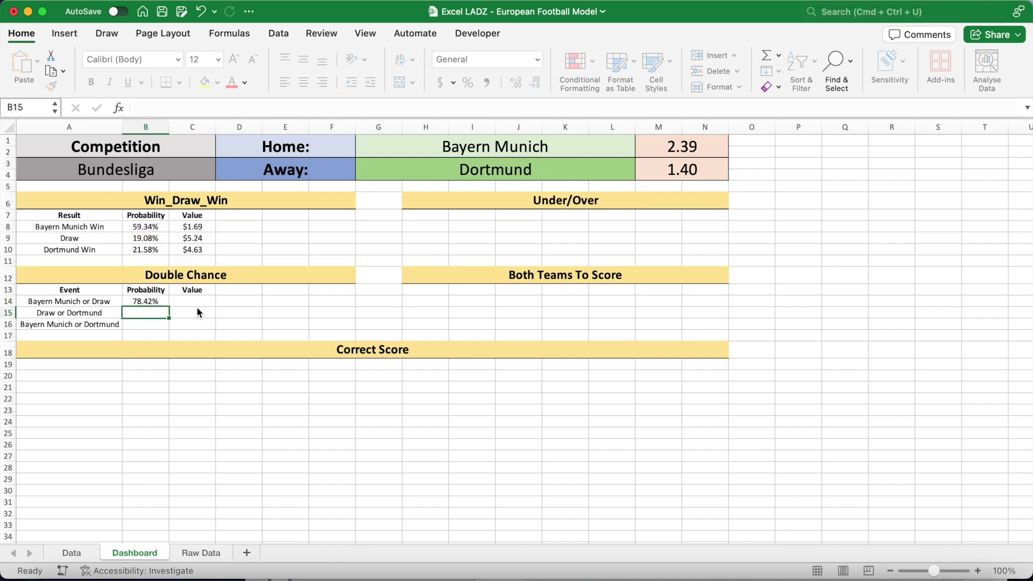
Calculate the other Double Chance probabilities with =B9+B10 in B15 and =B10+B8 in B16.
text(=B9+B10)
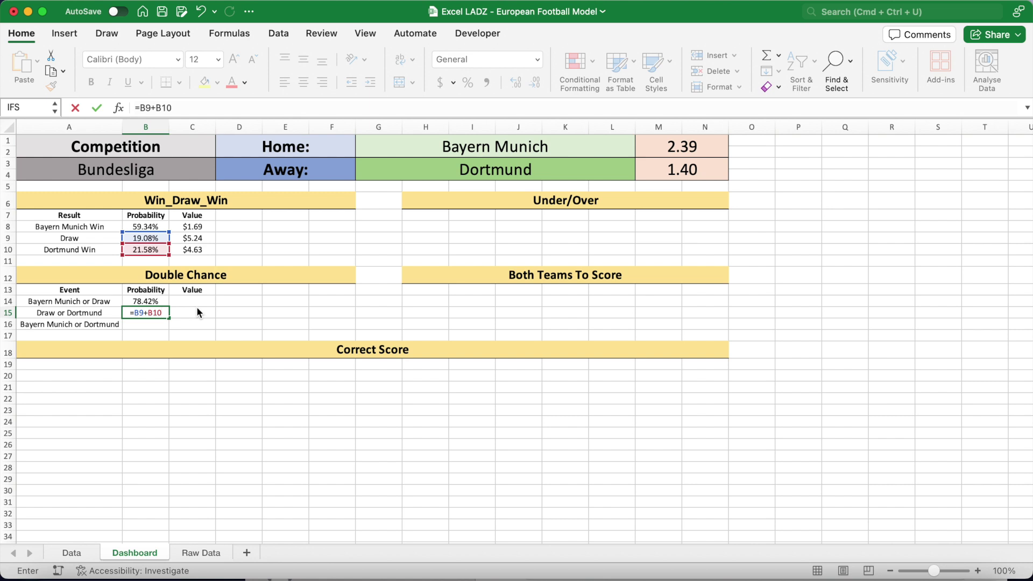
key(Return)
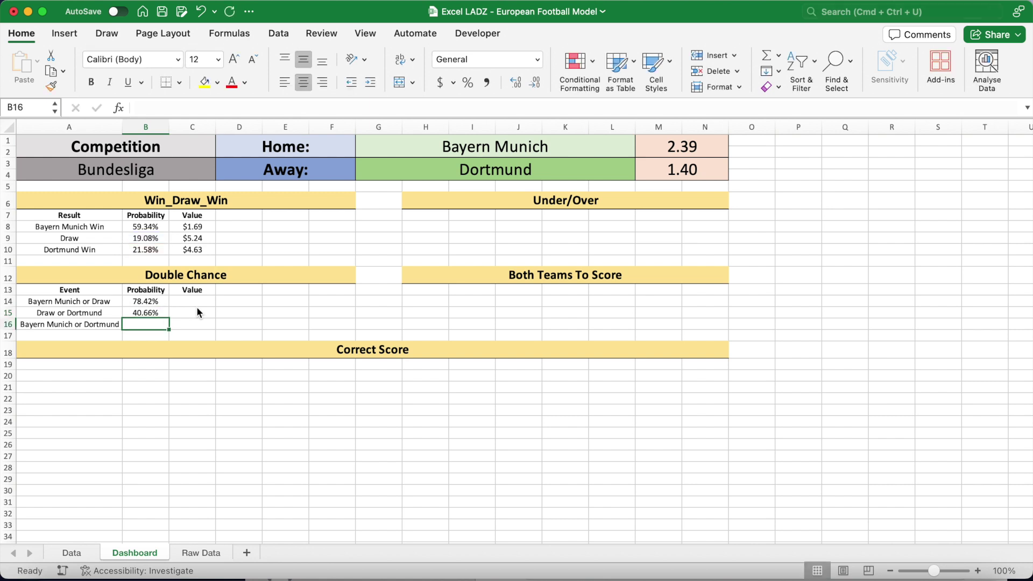
text(=B1)
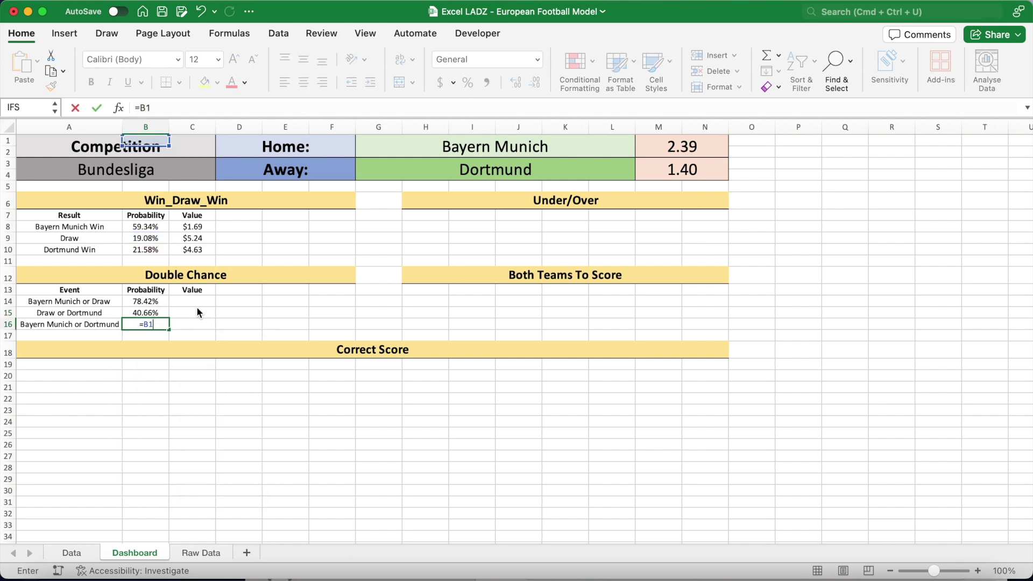
text(0+B8)
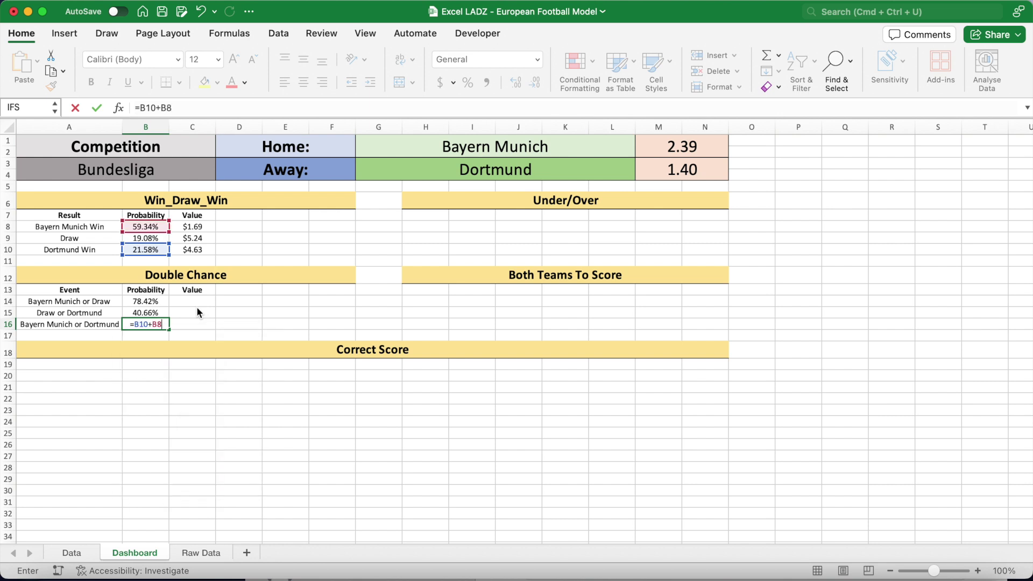
key(Return)
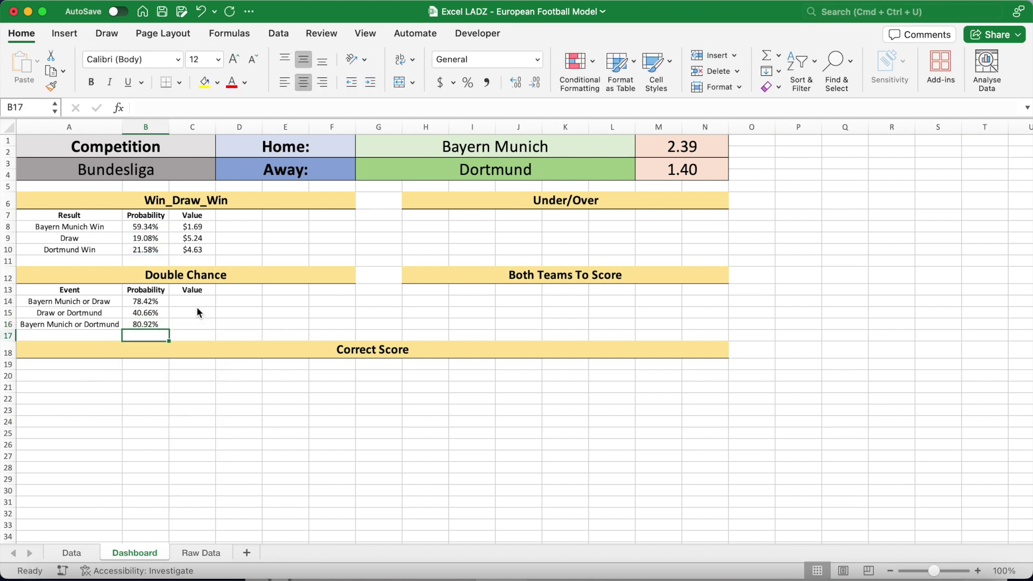
Calculate the Double Chance values with =1/B14 in C14 and fill the formula down to C16.
click(185, 303)
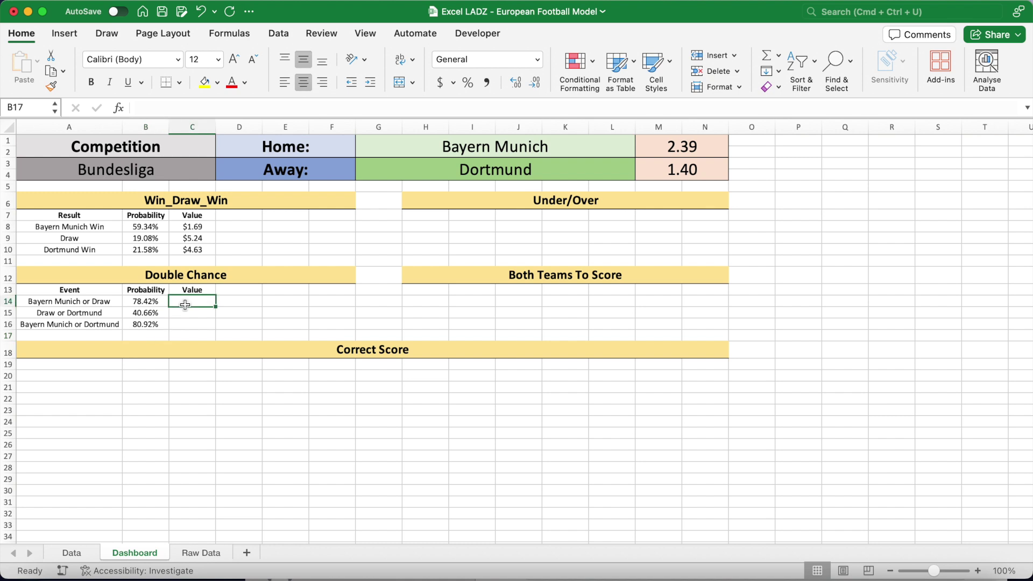
text(=1/)
click(155, 303)
key(Return)
click(183, 301)
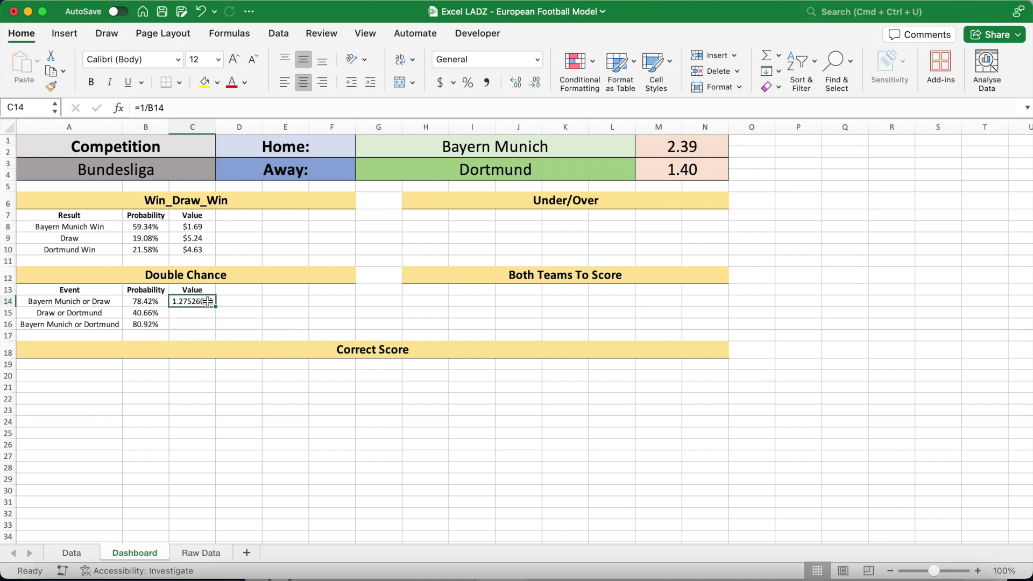
drag(216, 307, 217, 325)
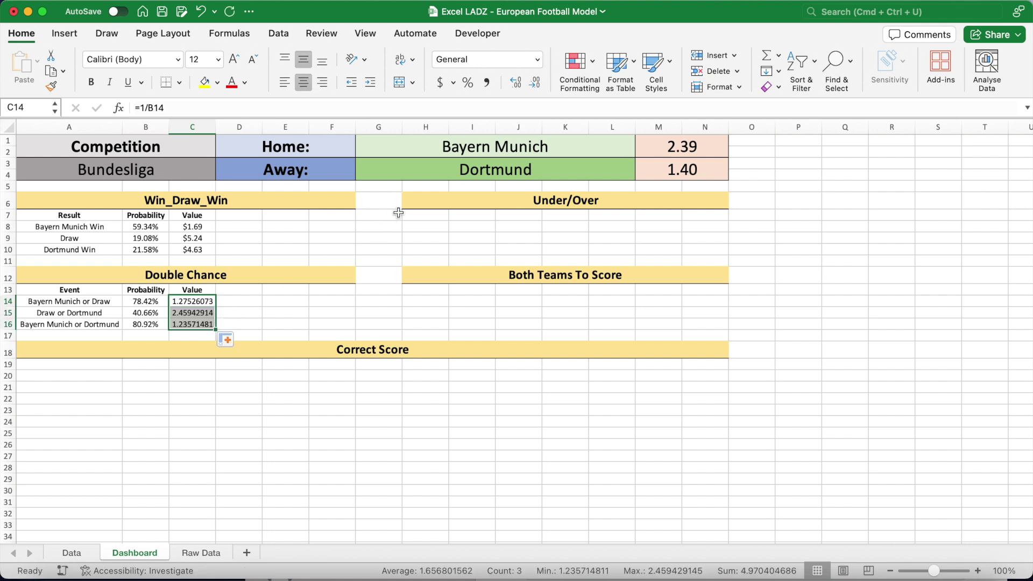
Format the Double Chance values in C14:C16 as Currency.
click(537, 61)
click(525, 134)
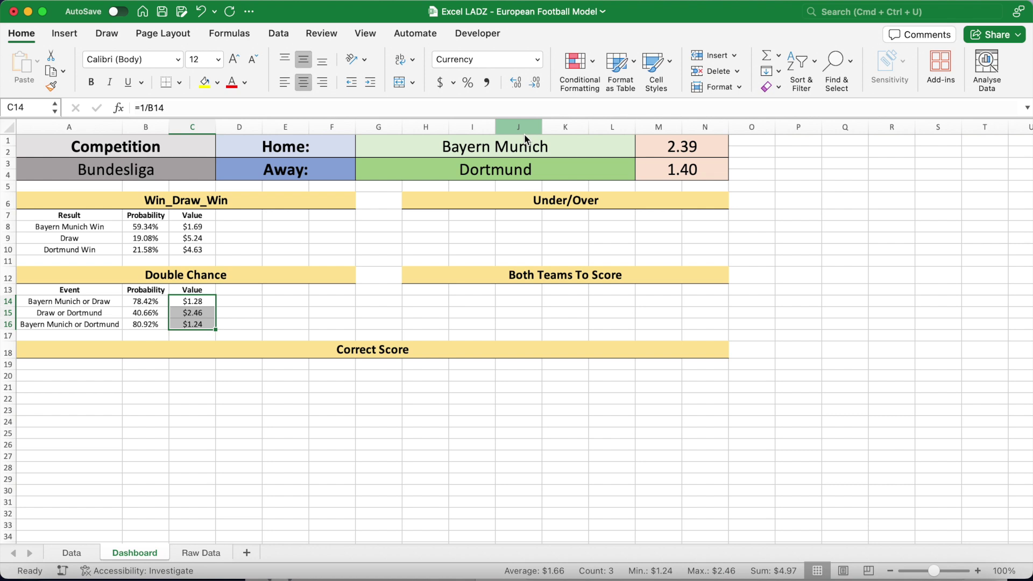
click(335, 300)
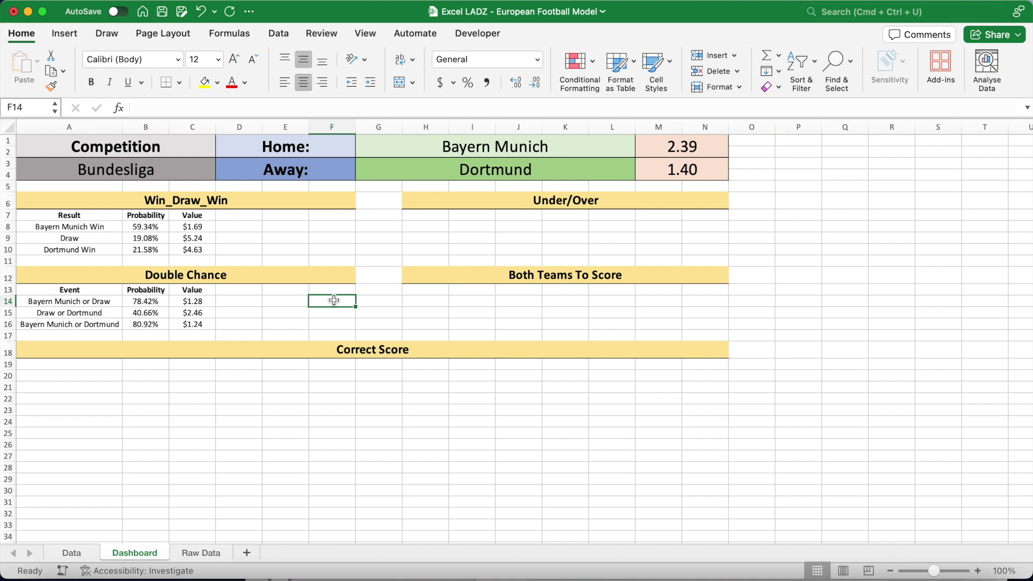
Enter the bold Under/Over labels Threshold: in H7, Over: in H9 and Under: in H10.
click(422, 216)
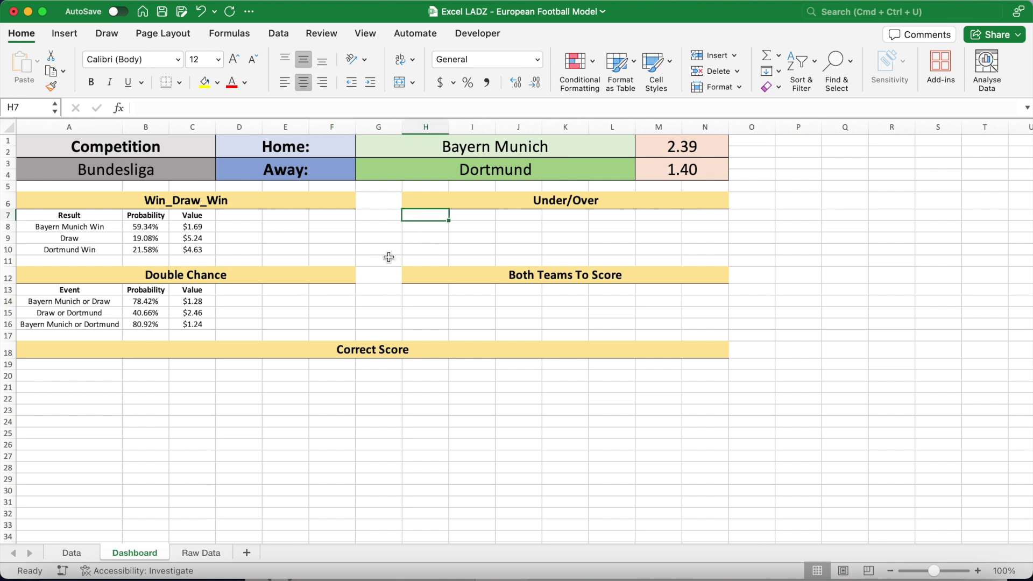
key(super+b)
text(Threshold:)
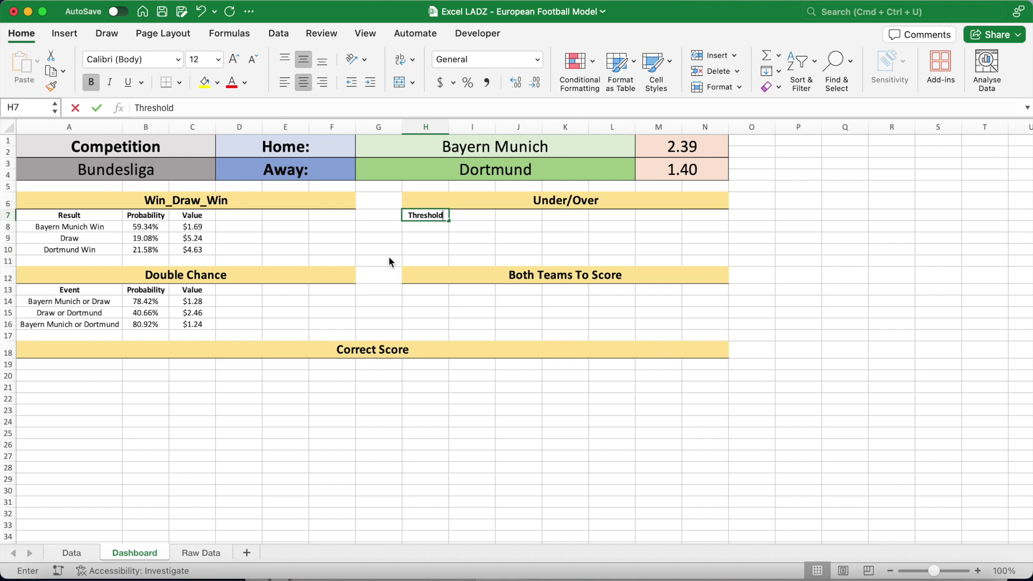
key(Return)
key(Return)
text(Over)
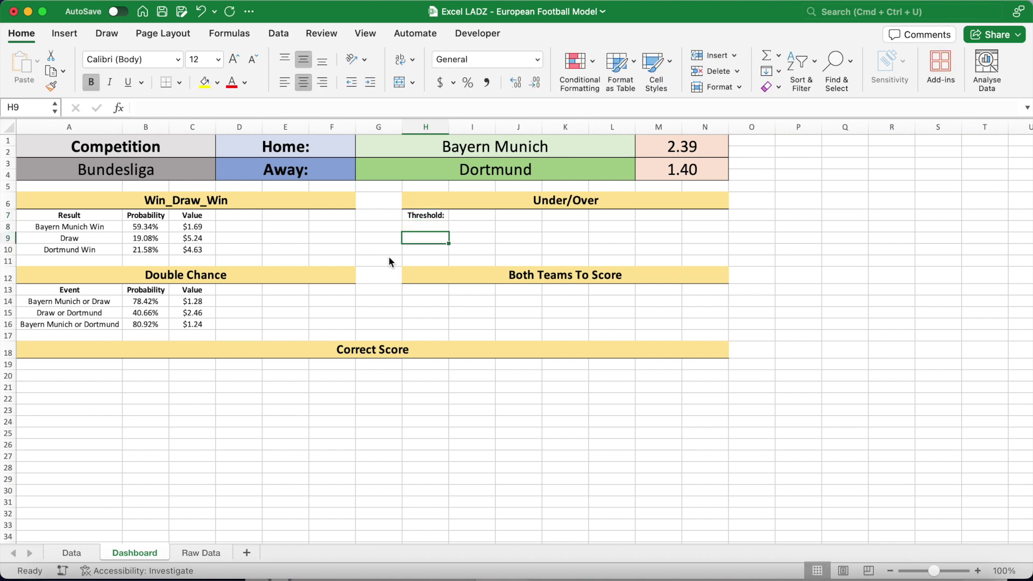
text(:)
key(Return)
key(super+b)
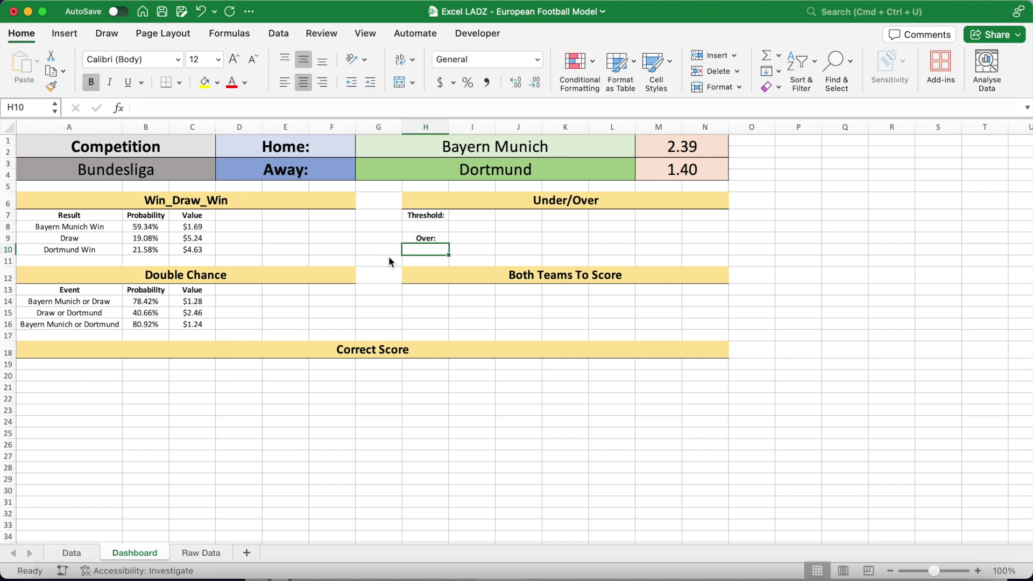
text(Under:)
key(Return)
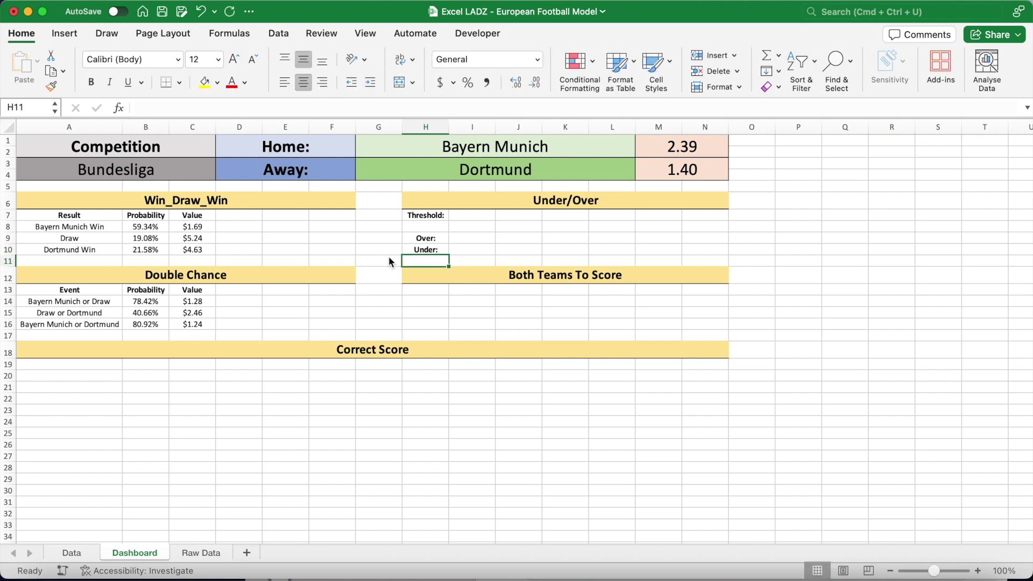
Widen column H slightly and enter 2.5 as the goal threshold in I7.
drag(449, 127, 467, 127)
click(490, 215)
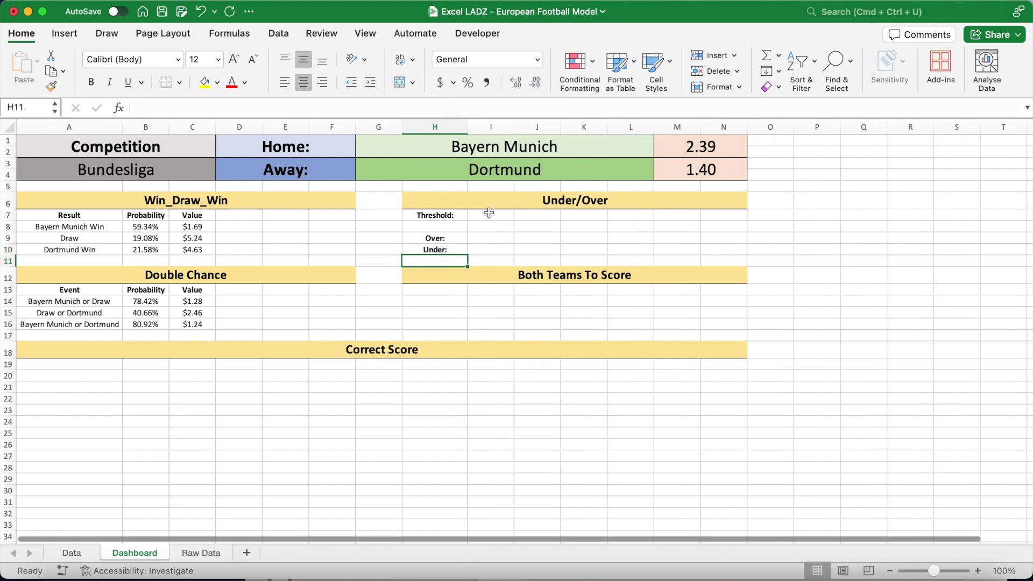
text(2.5)
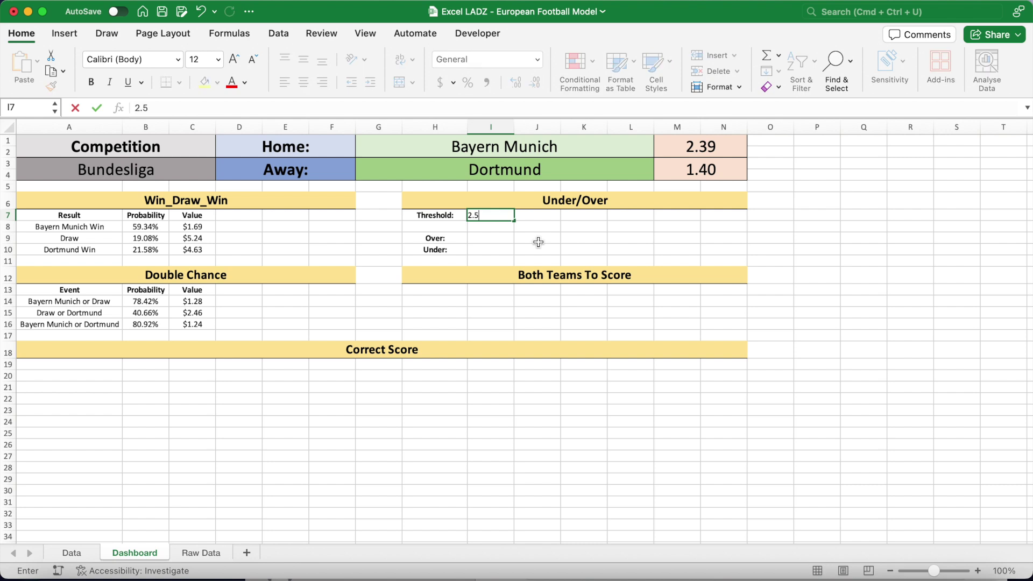
key(Return)
key(Return)
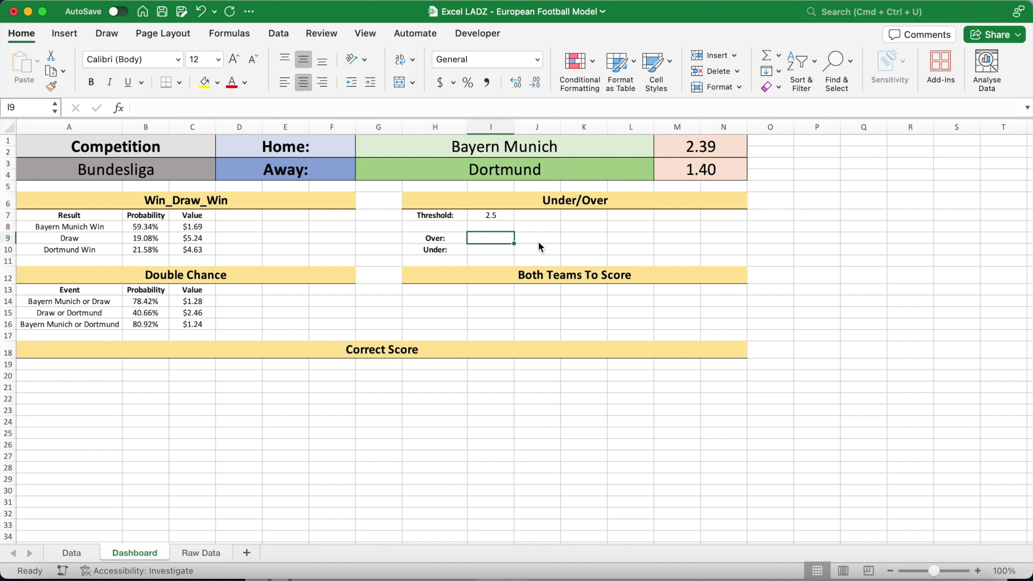
Calculate the Over probability in I9 with the formula =1-POISSON.DIST(I7,M1+M3,TRUE).
text(=1-)
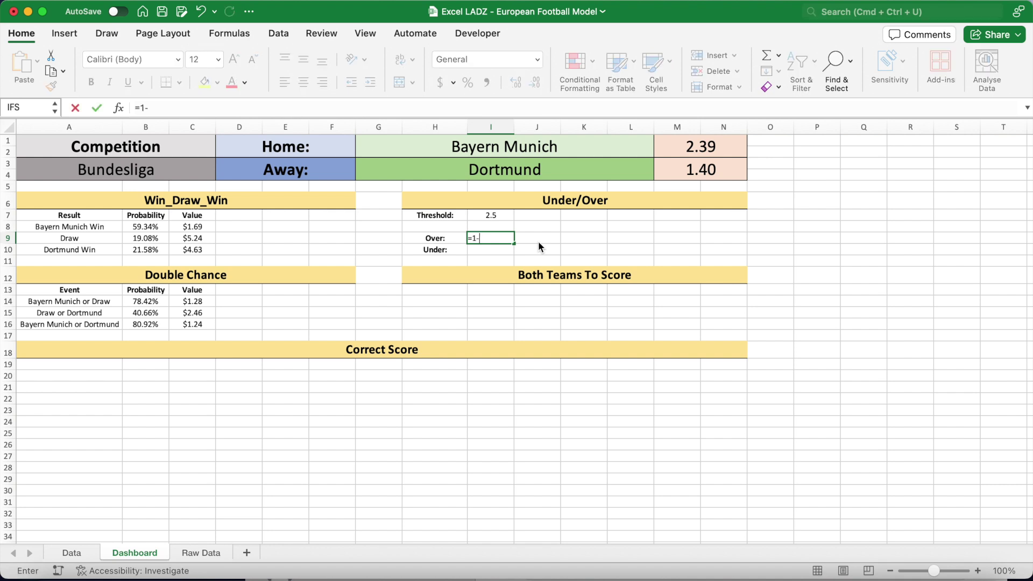
text(POISSON)
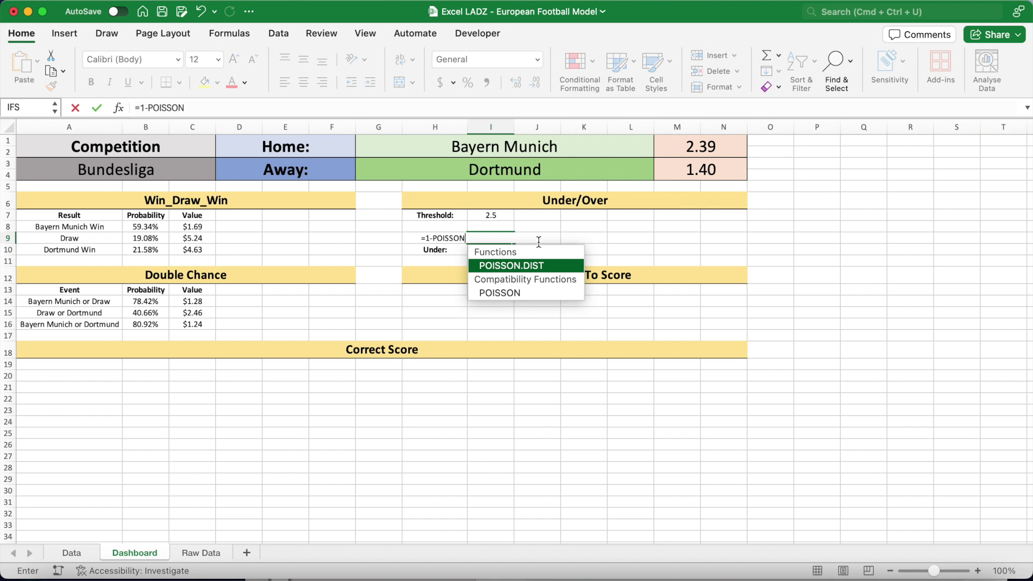
text(.DIST)
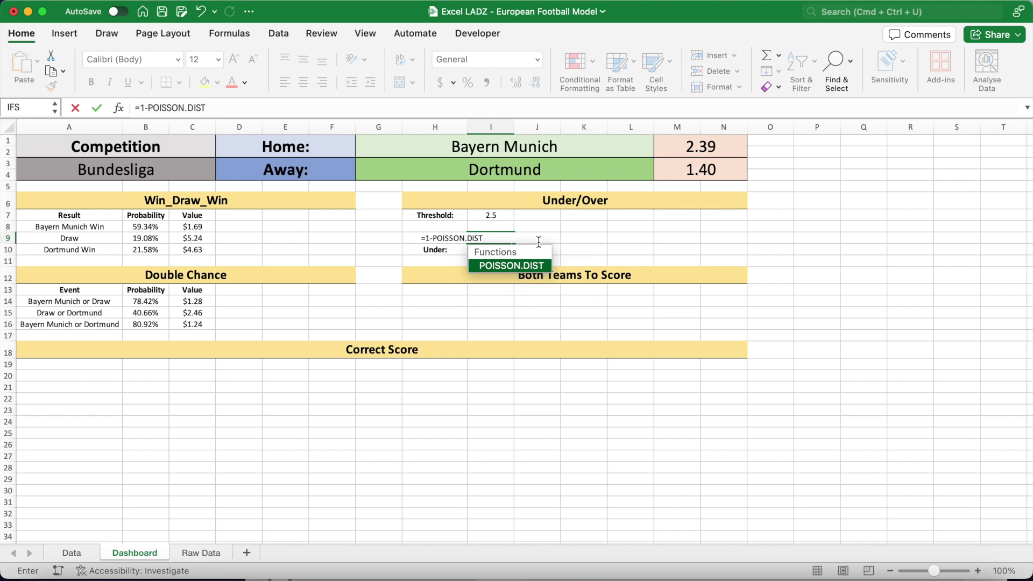
text((I)
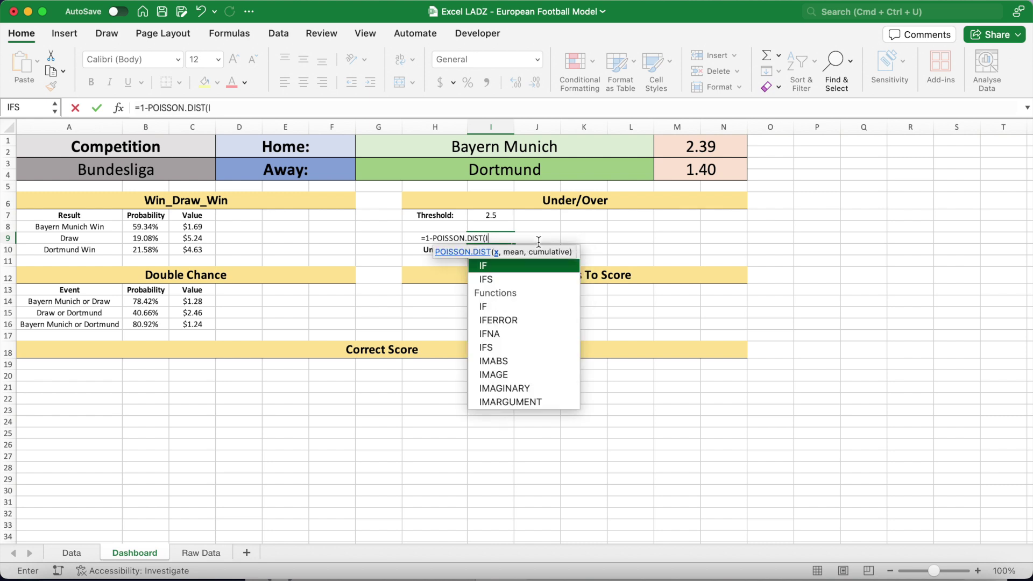
text(7,)
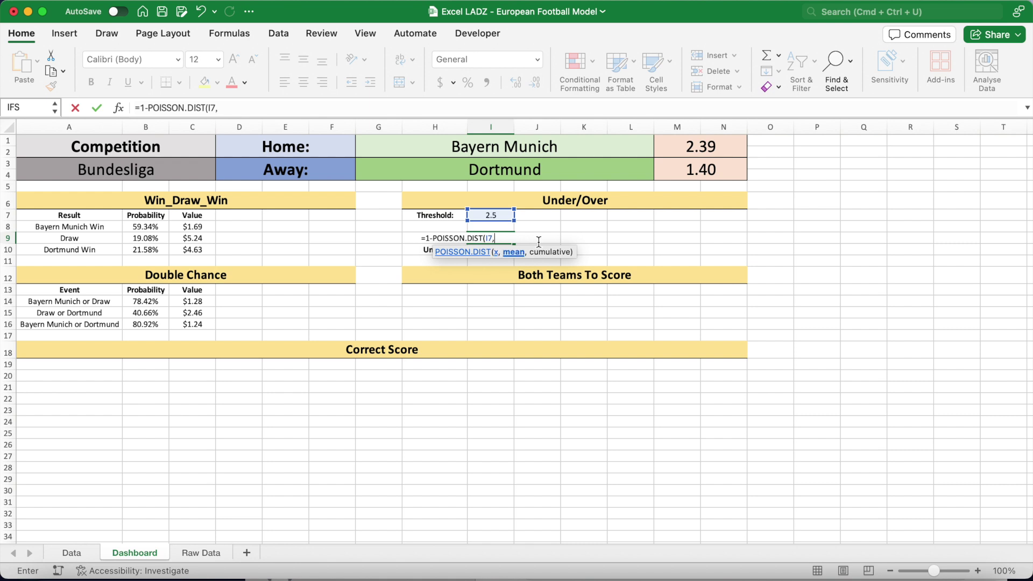
text(M1+M)
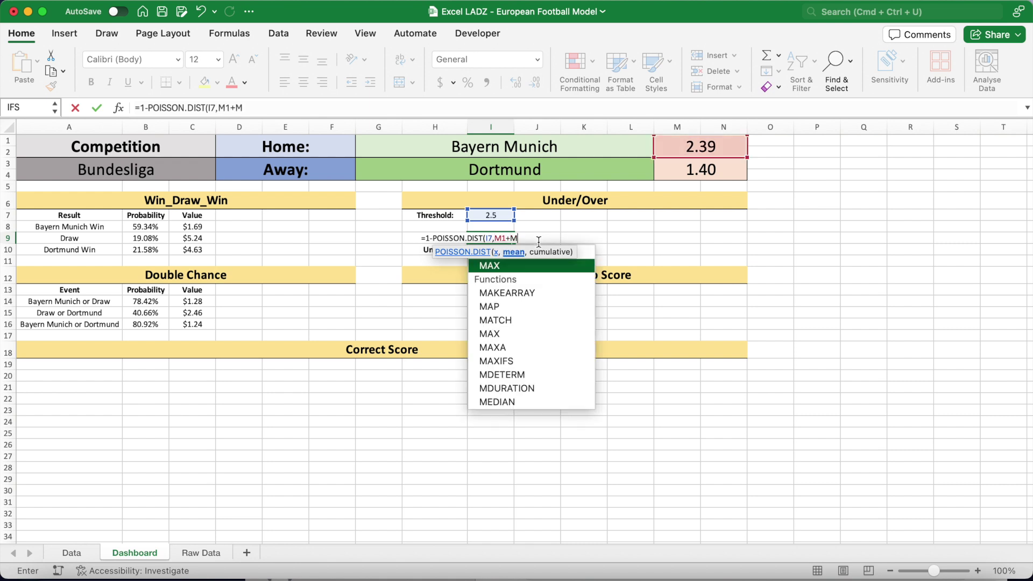
text(3,)
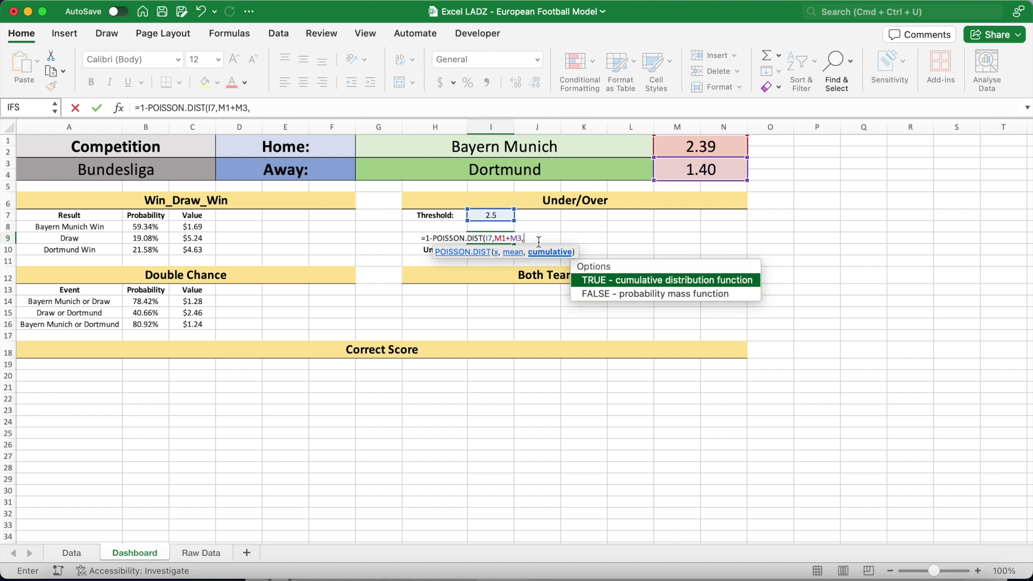
text(TRUE))
key(Return)
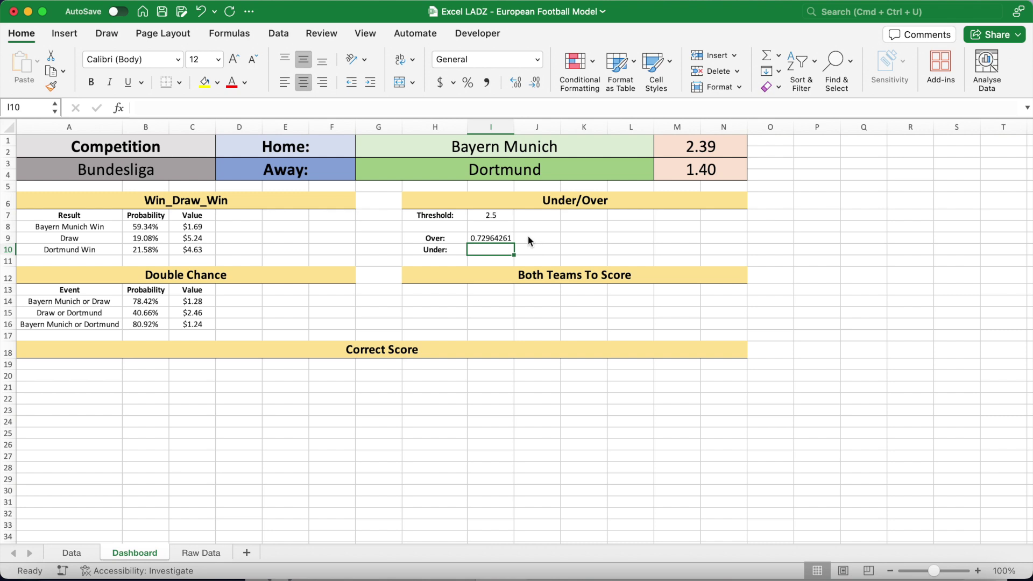
Format the Over probability in I9 as a percentage with two decimal places.
click(505, 238)
click(468, 83)
click(514, 82)
click(515, 83)
Calculate the Under probability in I10 with the formula =POISSON.DIST(I7,M1+M3,TRUE).
click(495, 249)
text(=PO)
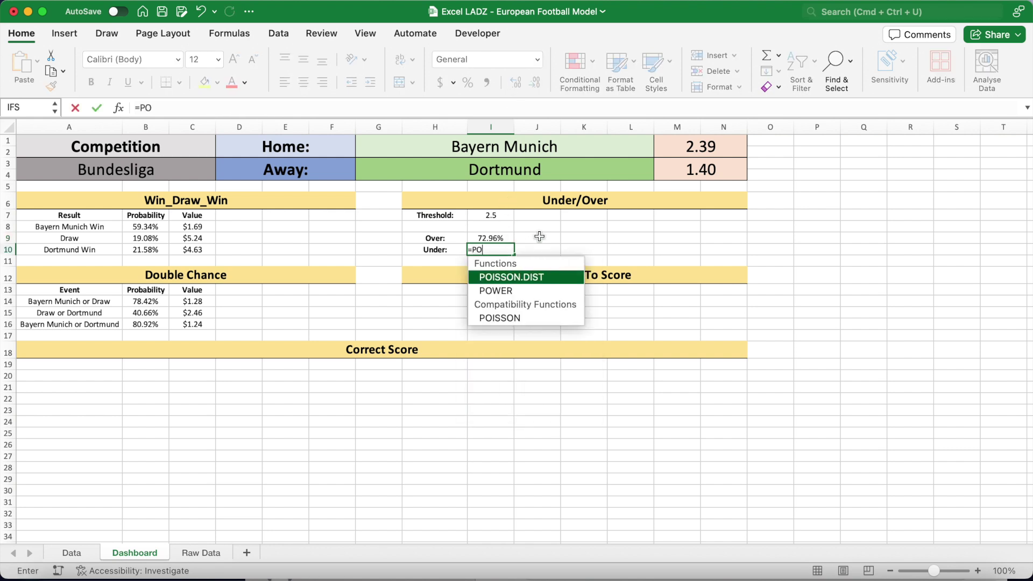
text(ISSON.DIST()
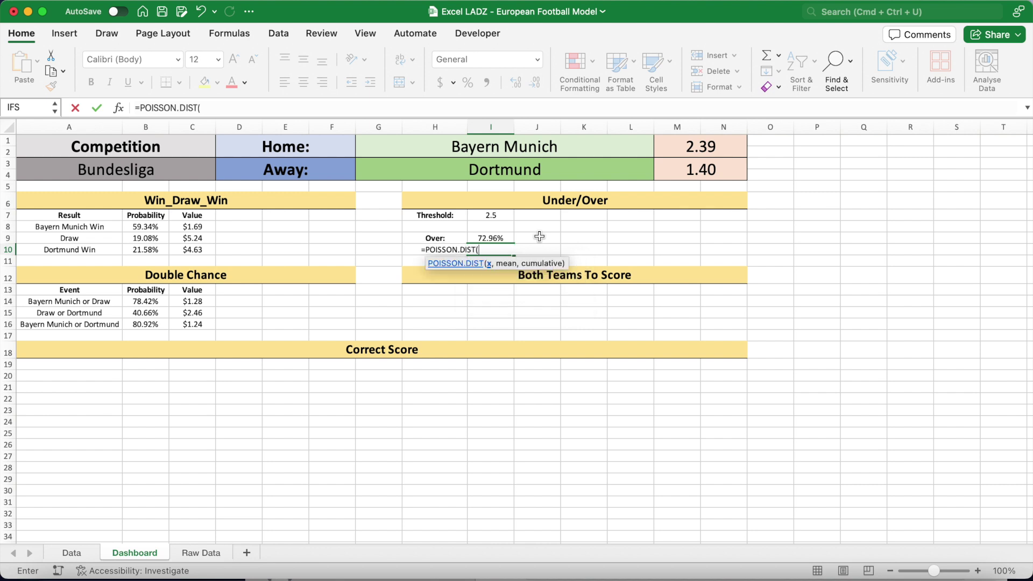
text(I7,M)
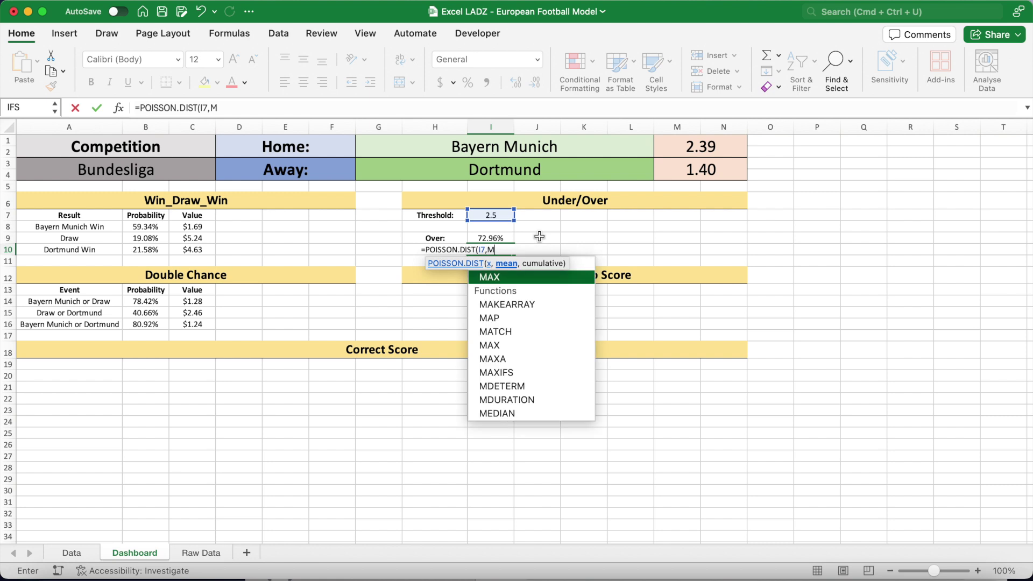
text(1+M3)
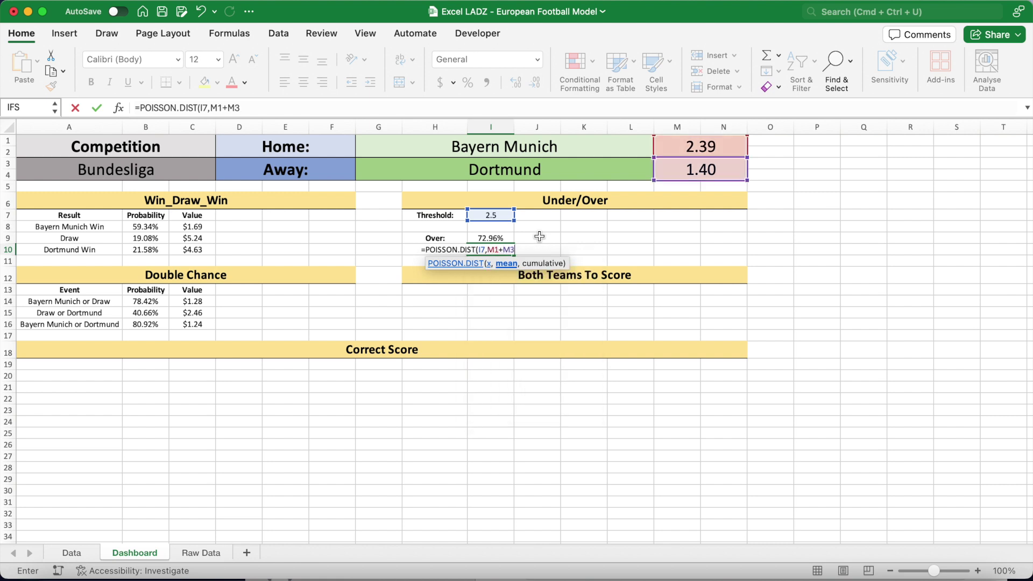
text(,TRUE))
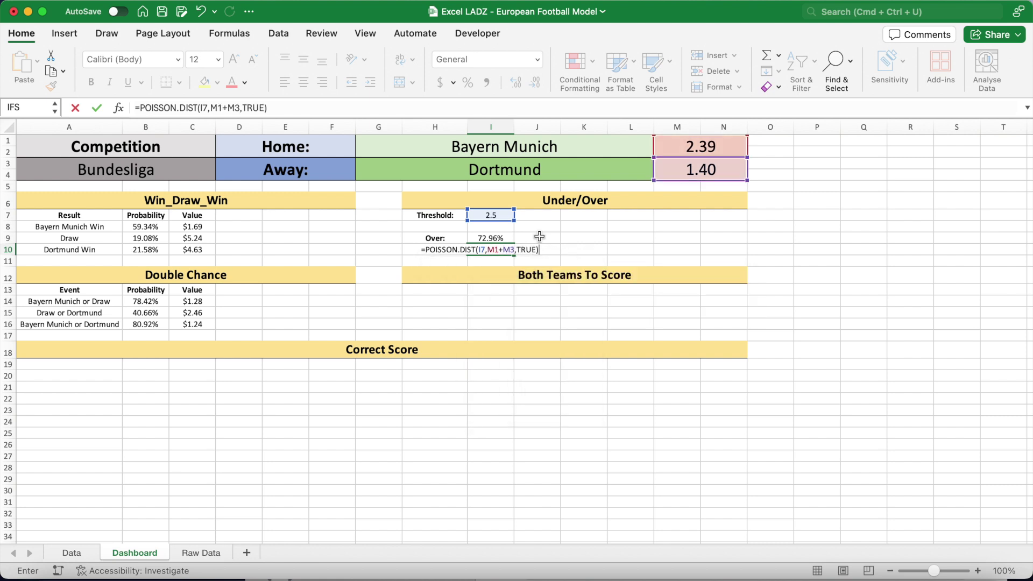
key(Return)
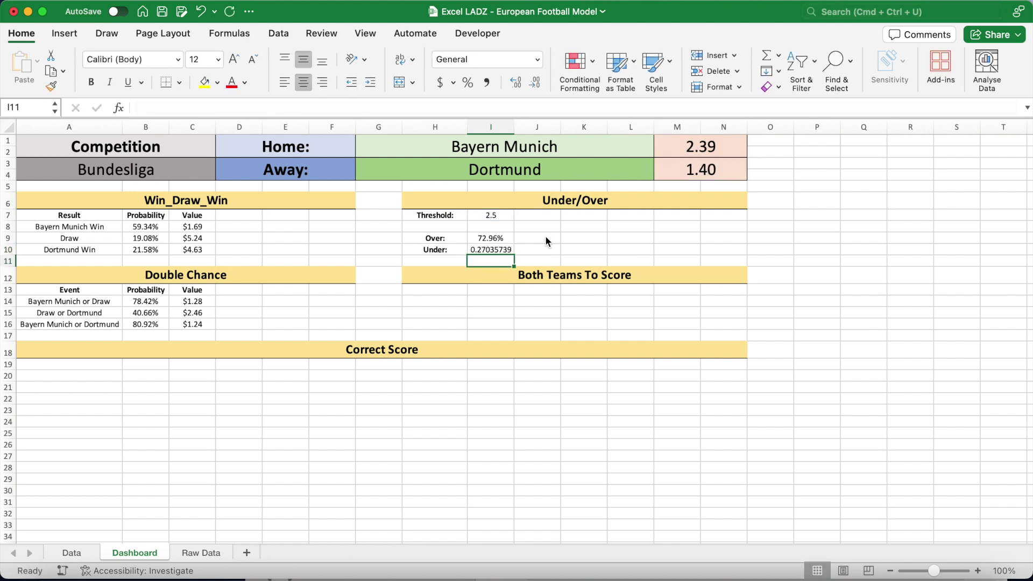
Format the Under probability in I10 as a percentage with two decimal places.
click(499, 249)
click(468, 82)
click(518, 84)
click(518, 84)
drag(503, 238, 504, 249)
Calculate the Over value in J9 with =1/I9 and fill the formula down to J10 for Under.
click(532, 239)
text(=1/)
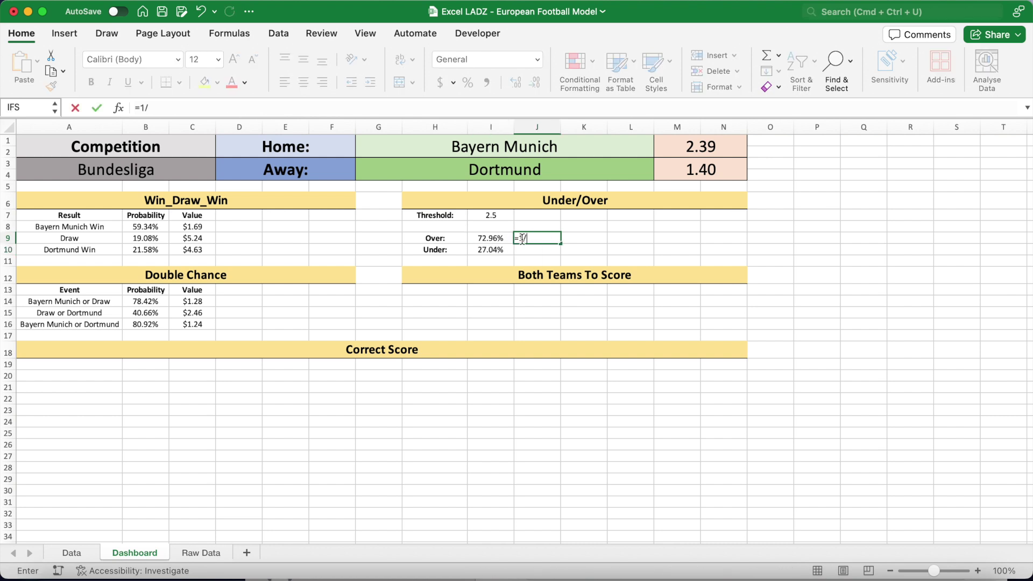
click(490, 240)
key(Return)
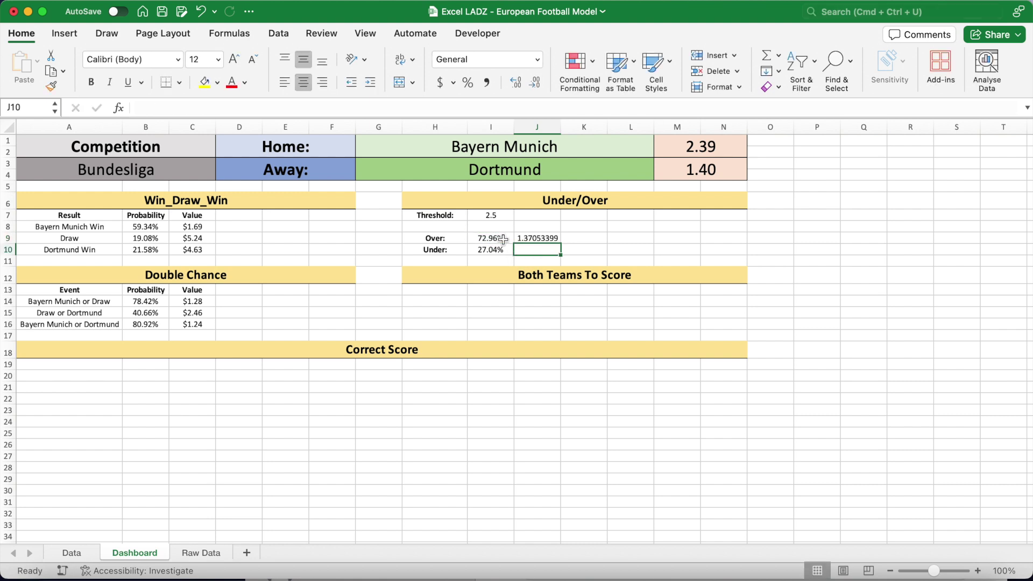
click(530, 240)
drag(561, 244, 561, 255)
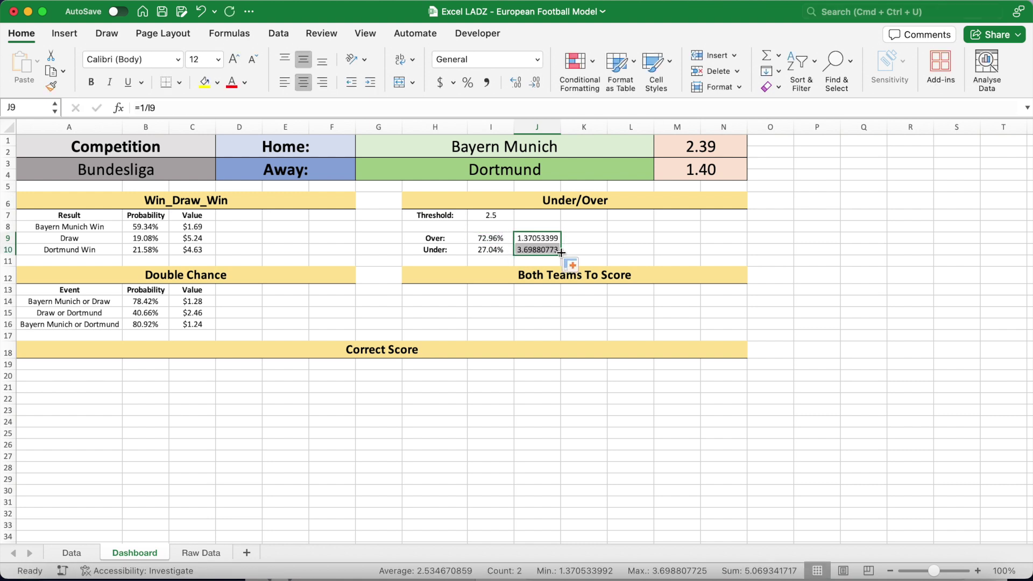
Format the Over and Under values in J9:J10 as currency.
click(539, 60)
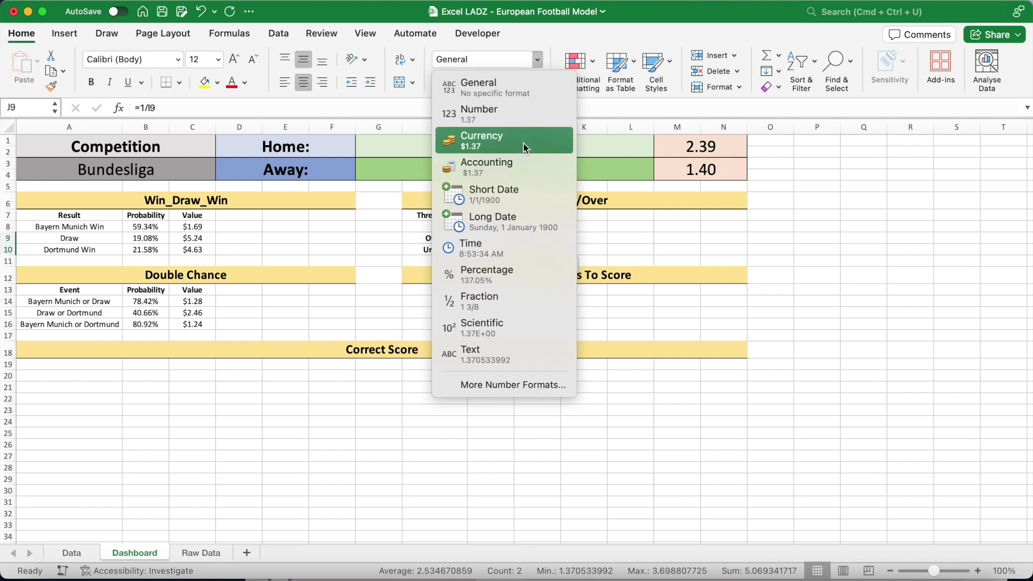
click(482, 140)
click(624, 238)
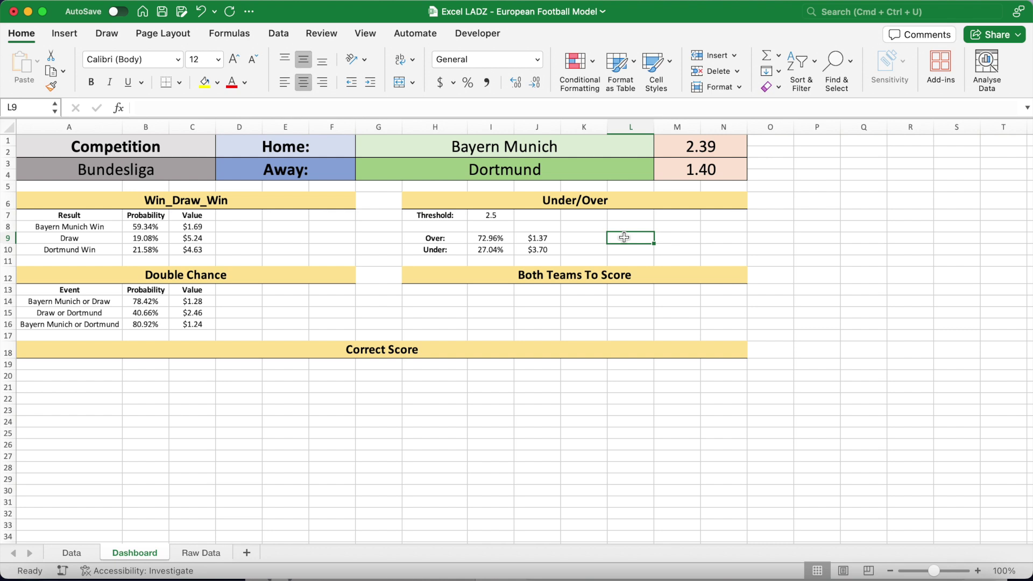
Change the home team in G1 to RB Leipzig.
click(615, 150)
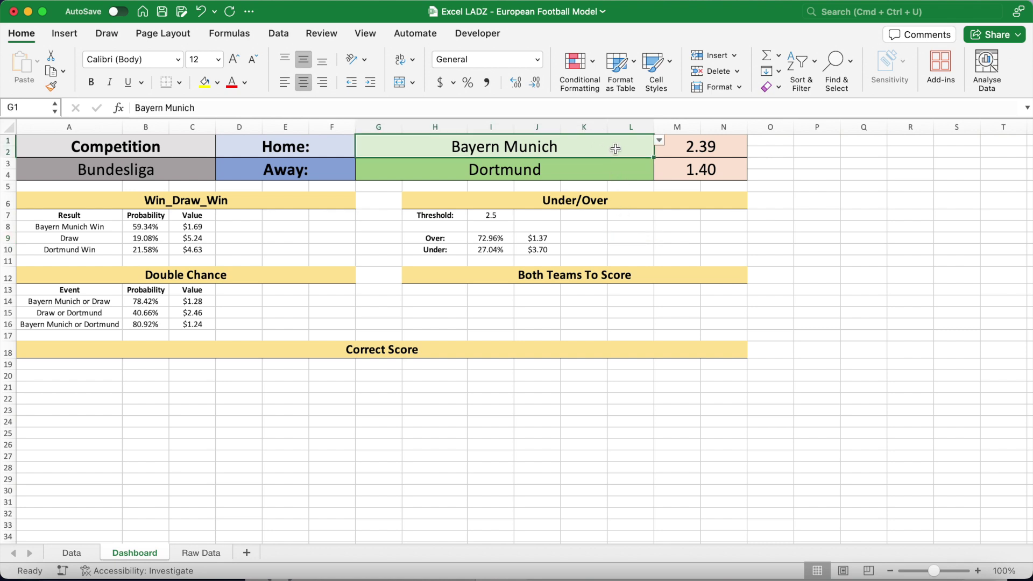
click(659, 141)
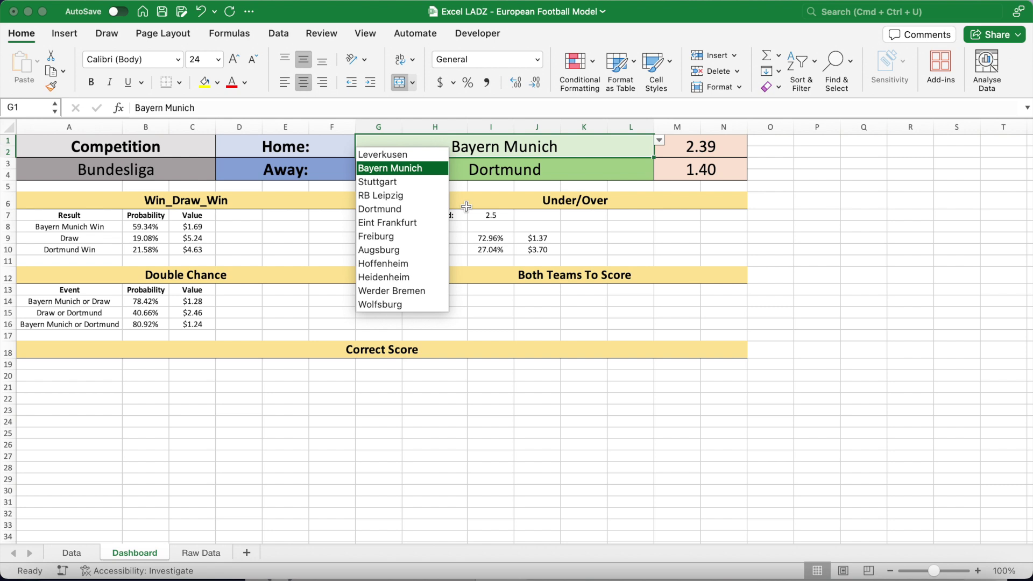
click(418, 199)
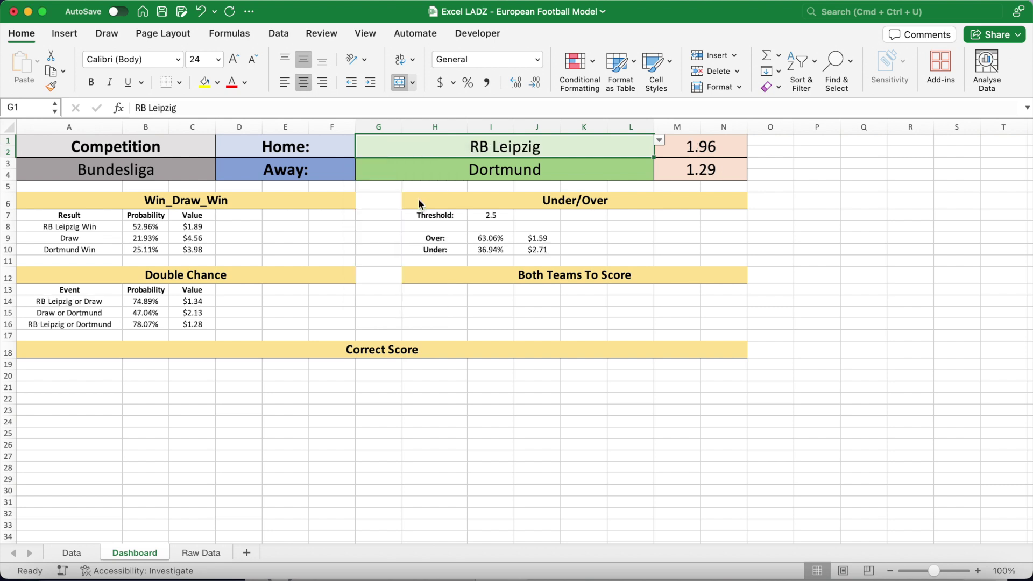
click(433, 300)
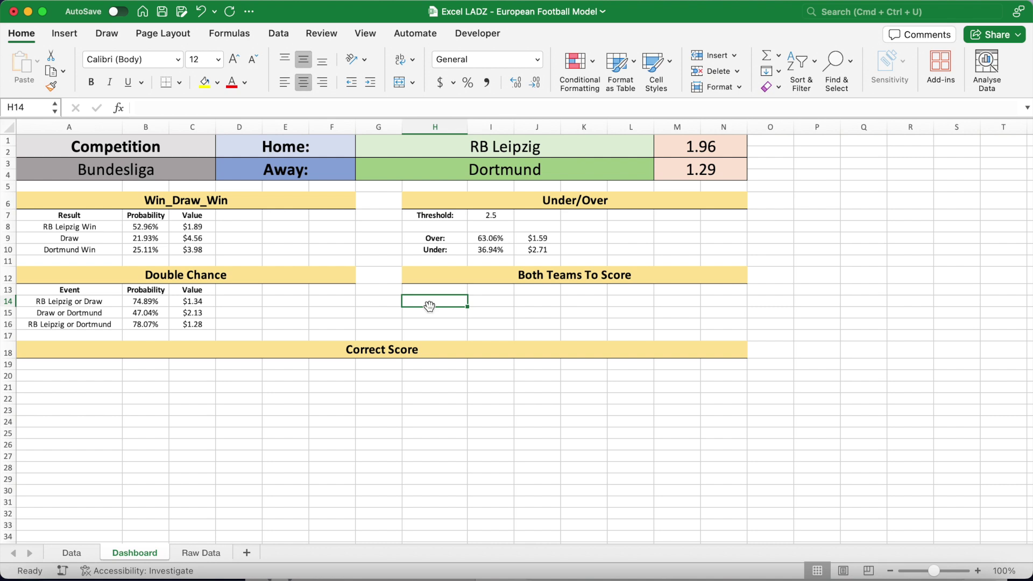
Merge F20:I20 below the Correct Score heading and format it with bold size 18 text and a light grey fill.
click(340, 376)
drag(340, 376, 473, 375)
click(400, 86)
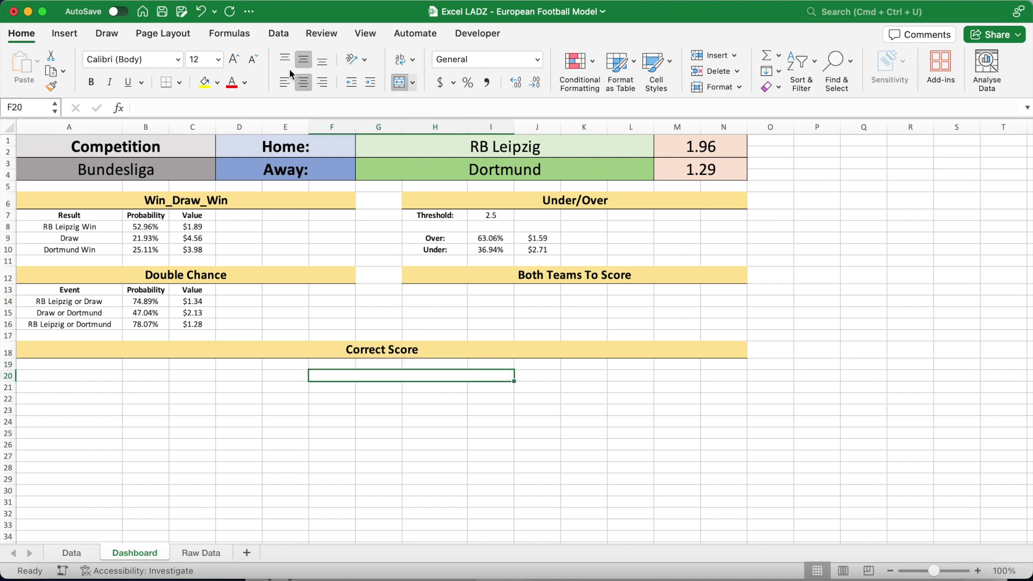
click(218, 60)
click(205, 188)
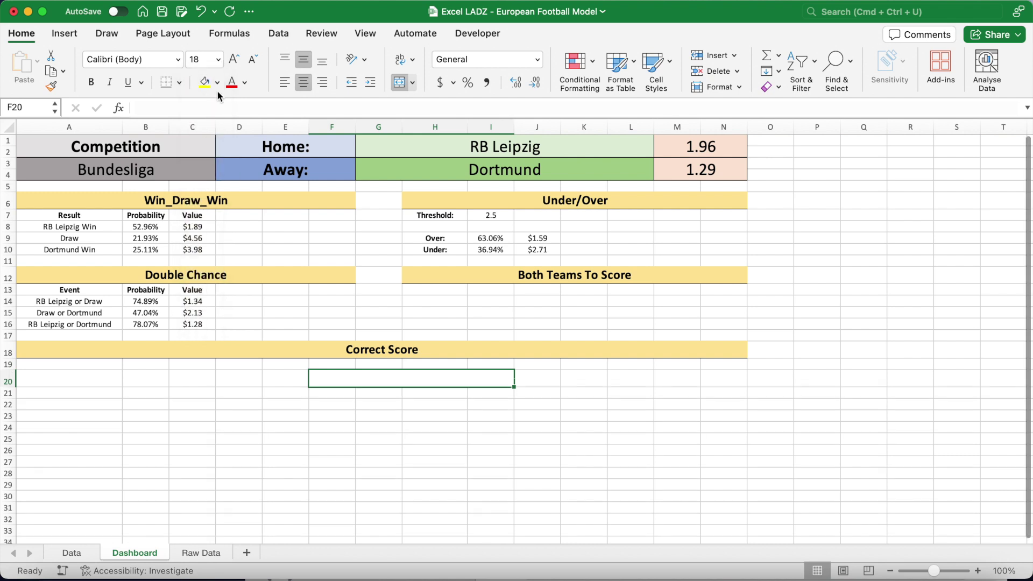
click(218, 82)
click(235, 162)
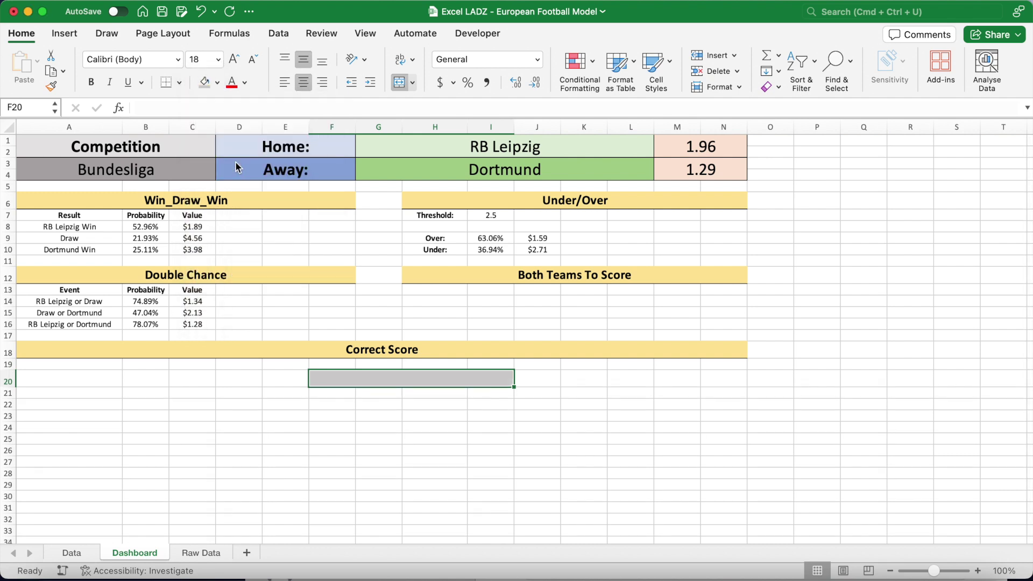
key(super+b)
click(218, 83)
click(235, 147)
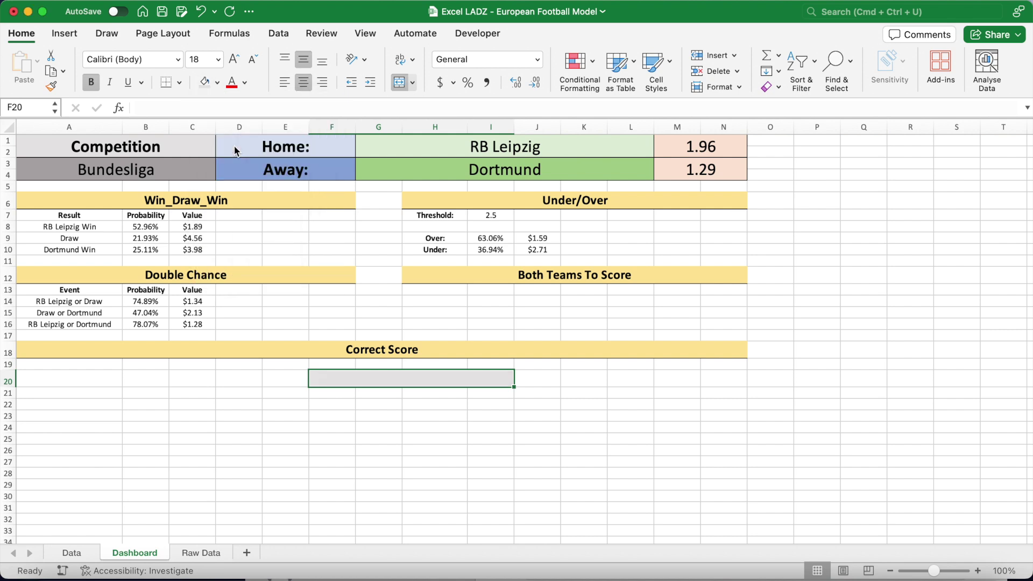
Link the merged F20 header to the home team name in the dashboard header.
text(=)
text(H1)
key(Return)
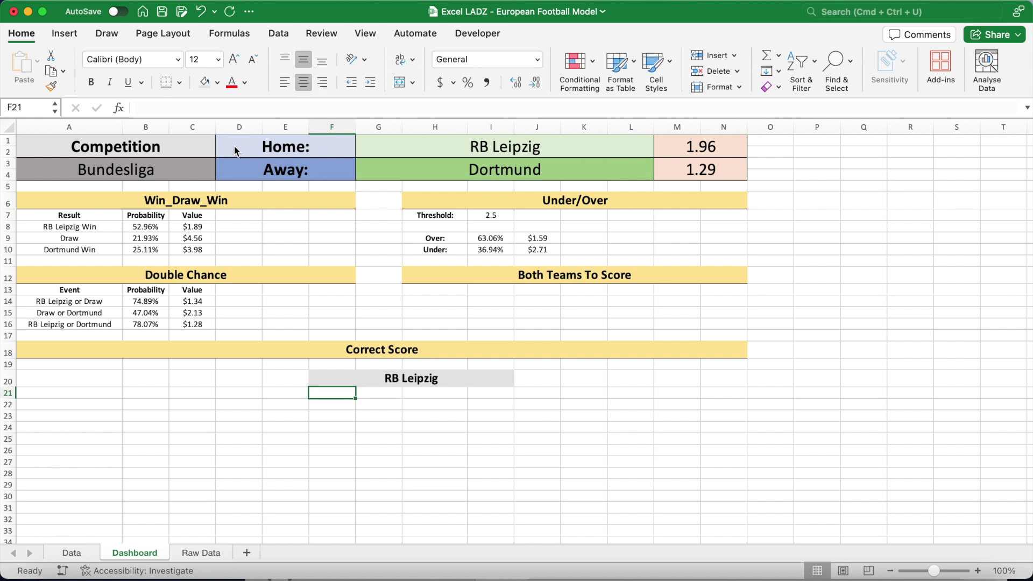
Merge A24:A29, style it like the home team header with light grey fill and bold text, and link it to the away team with =G3.
drag(63, 428, 59, 485)
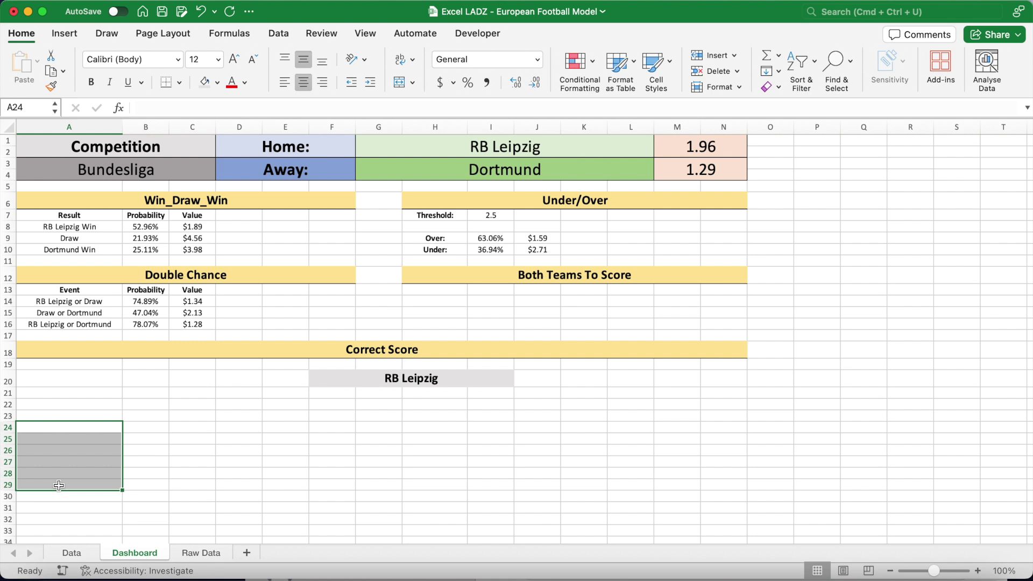
click(204, 82)
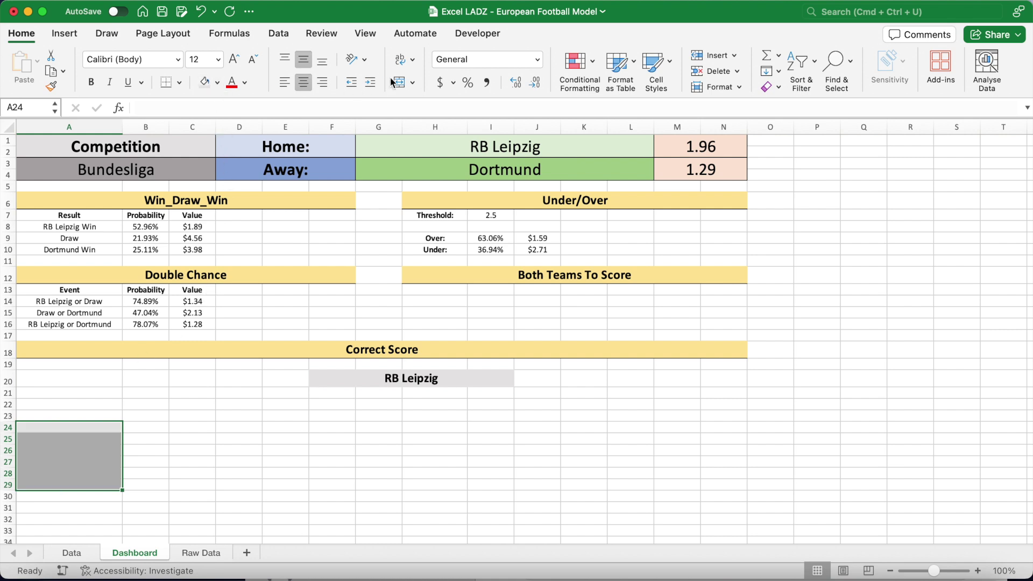
click(397, 82)
click(218, 59)
click(219, 195)
key(super+b)
text(=G3)
key(Return)
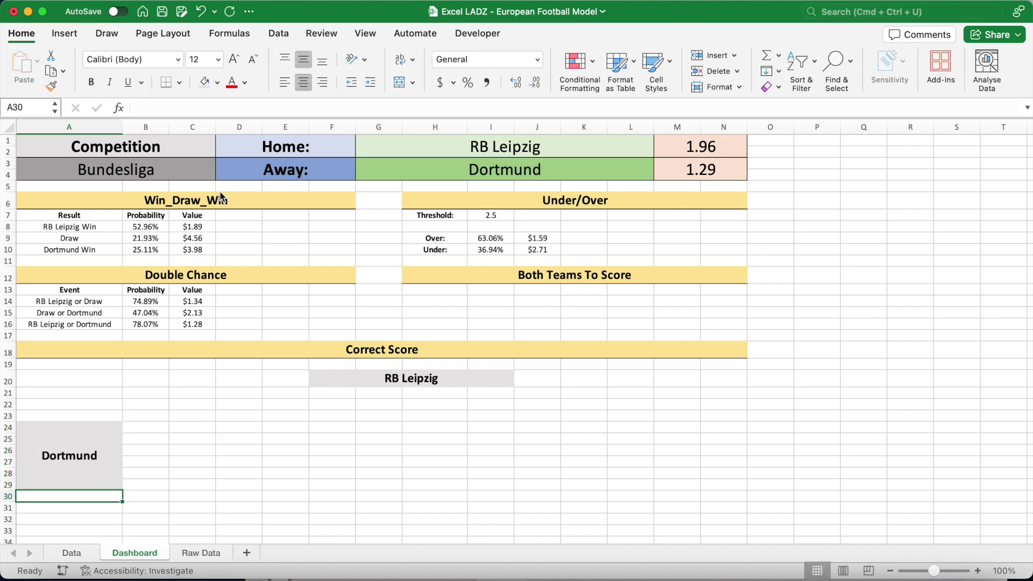
Generate the home goals row from 0 to 10 in C21 with =TRANSPOSE(SEQUENCE(11,1,0)).
click(191, 394)
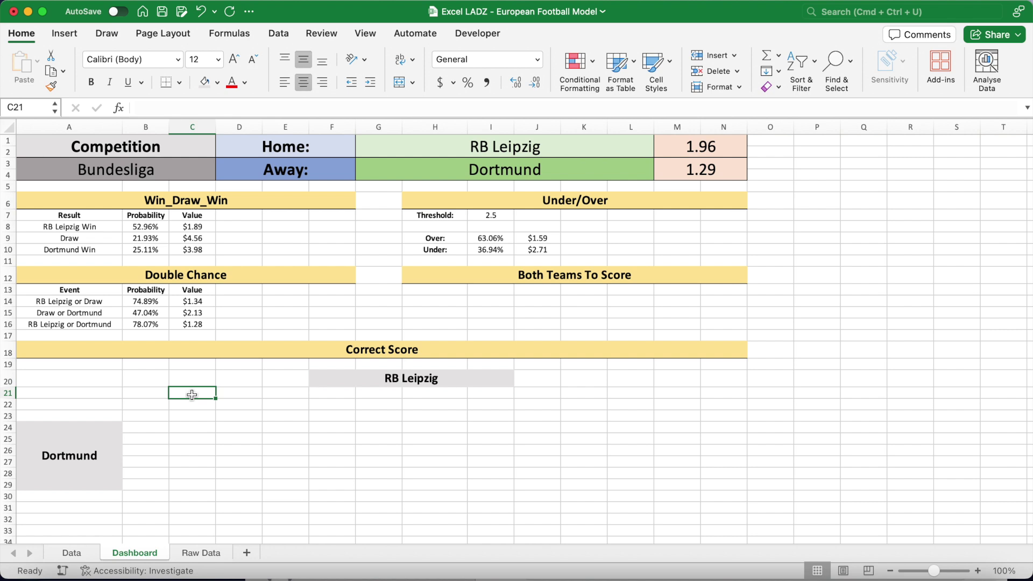
text(=)
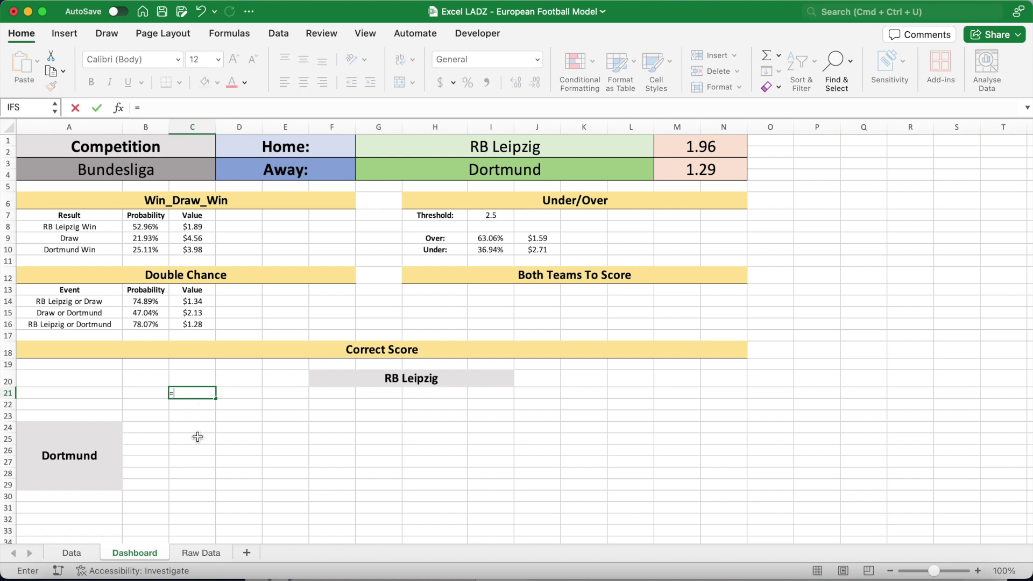
text(TRANSPO)
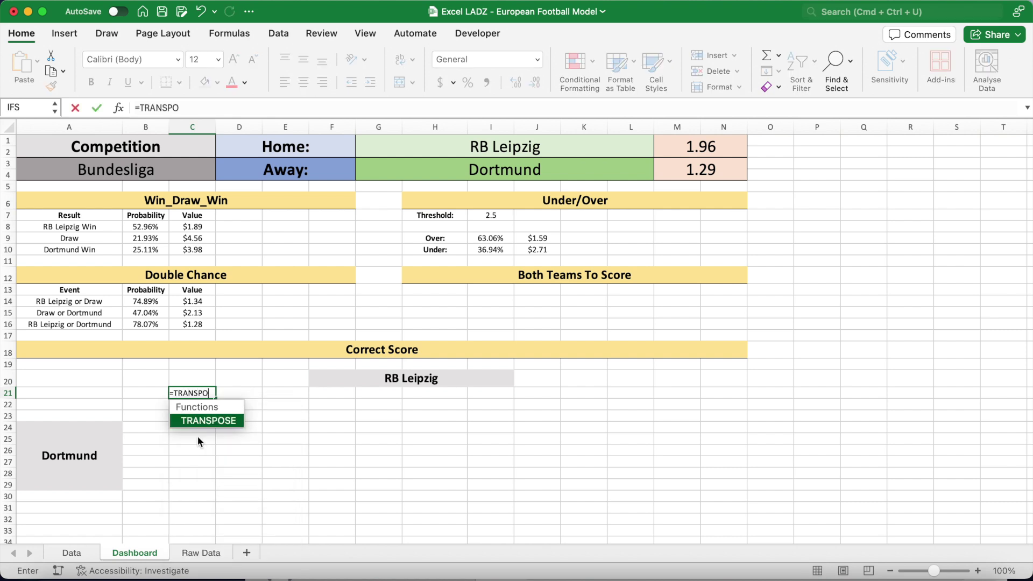
text(SE(SEQUENCE()
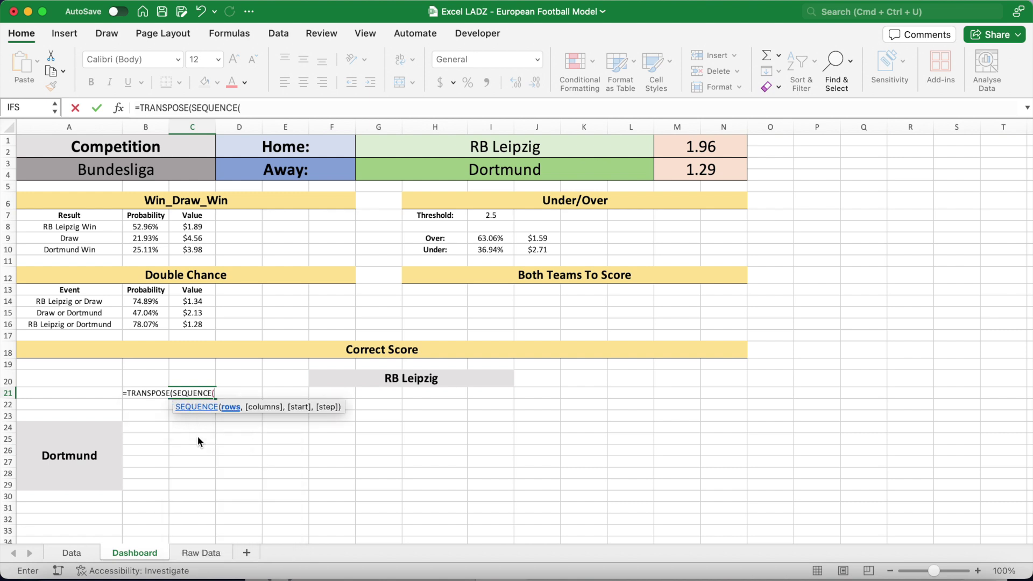
text(11,)
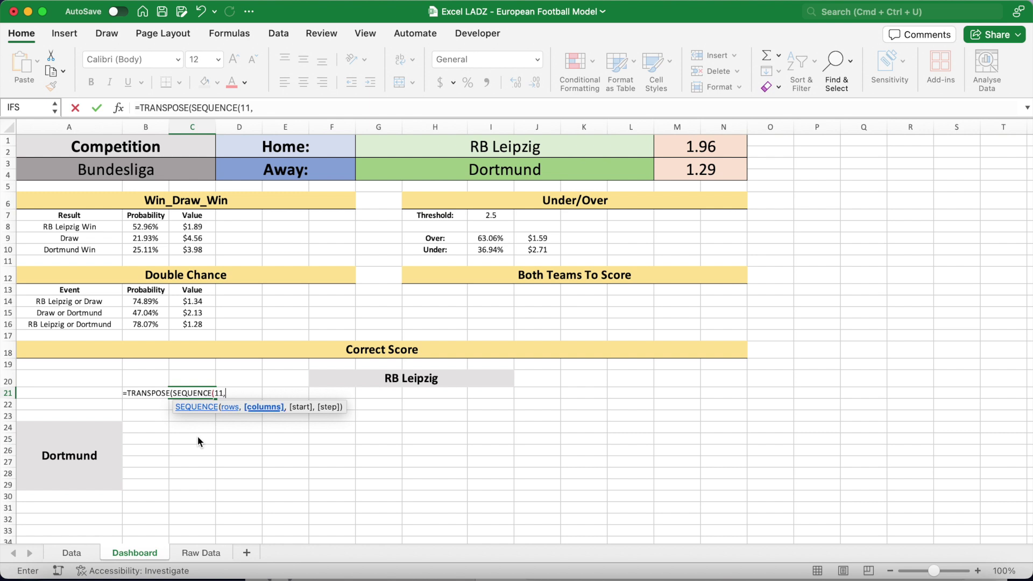
text(1,0)))
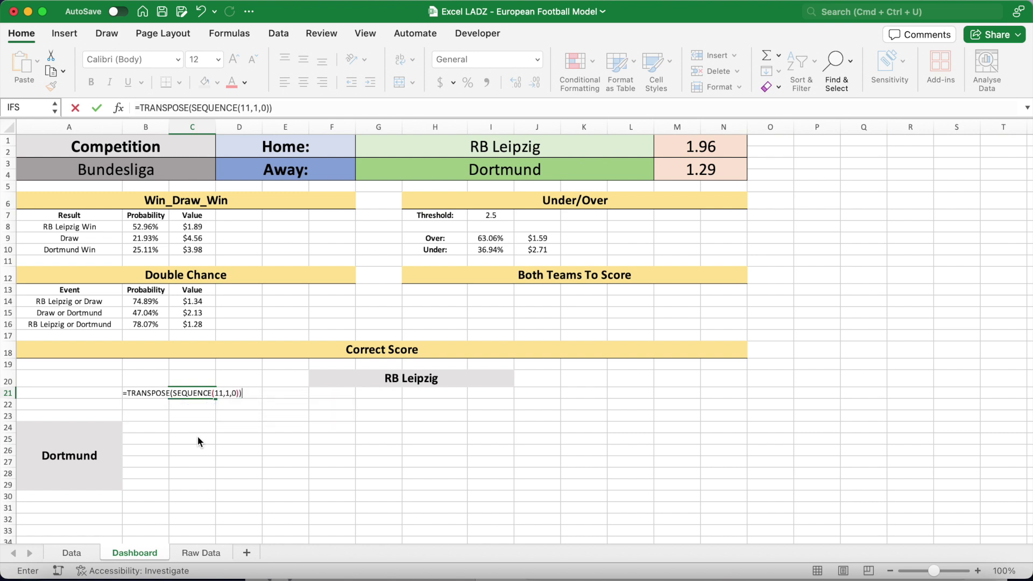
key(Return)
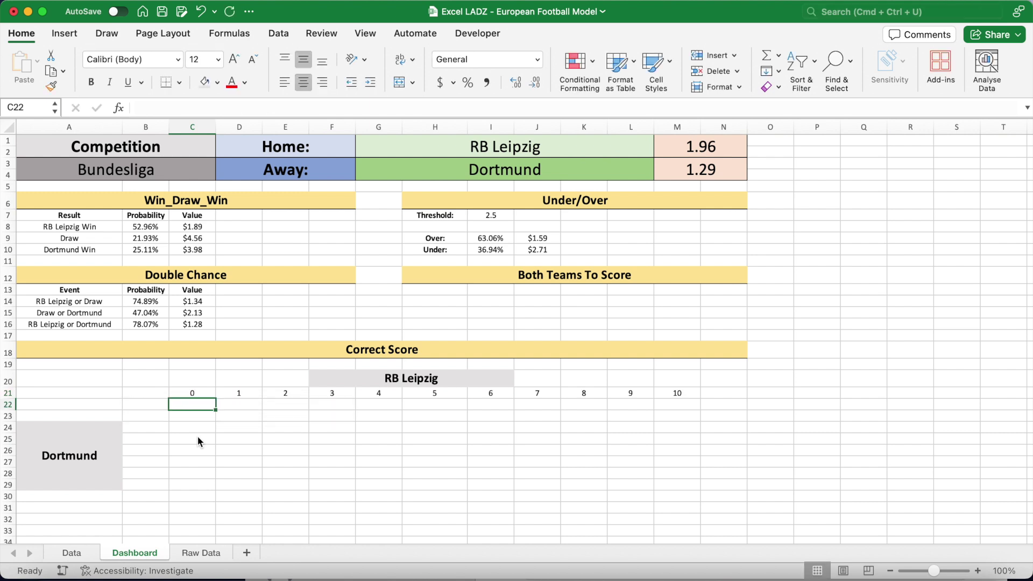
Make the home goals row C21:M21 bold.
click(201, 396)
key(shift+super+Right)
key(super+b)
Generate the away goals column from 0 to 10 in B22 with =SEQUENCE(11,1,0) and make it bold.
click(157, 403)
text(=SEQUENC)
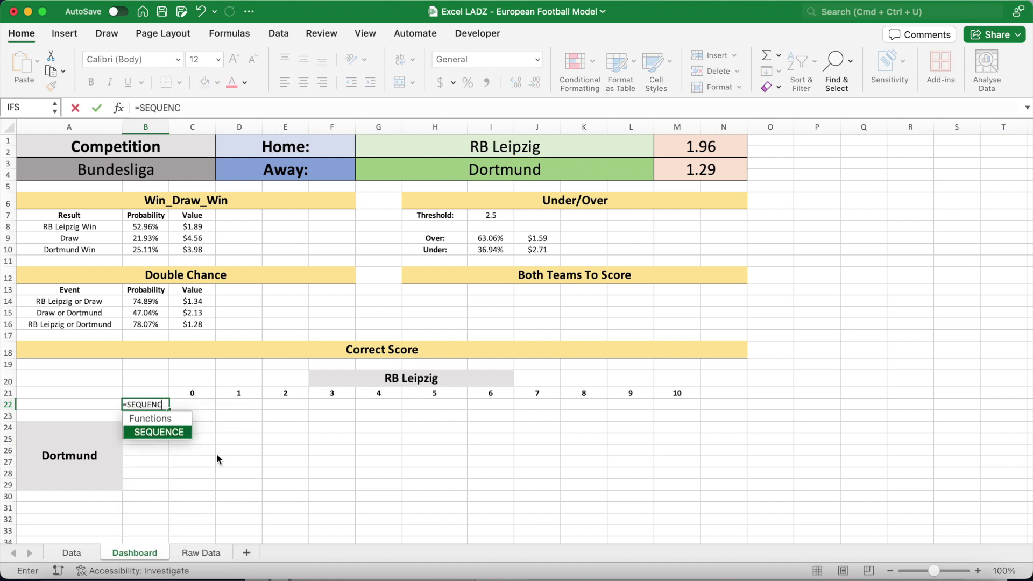
text(E(11,1,0))
key(Return)
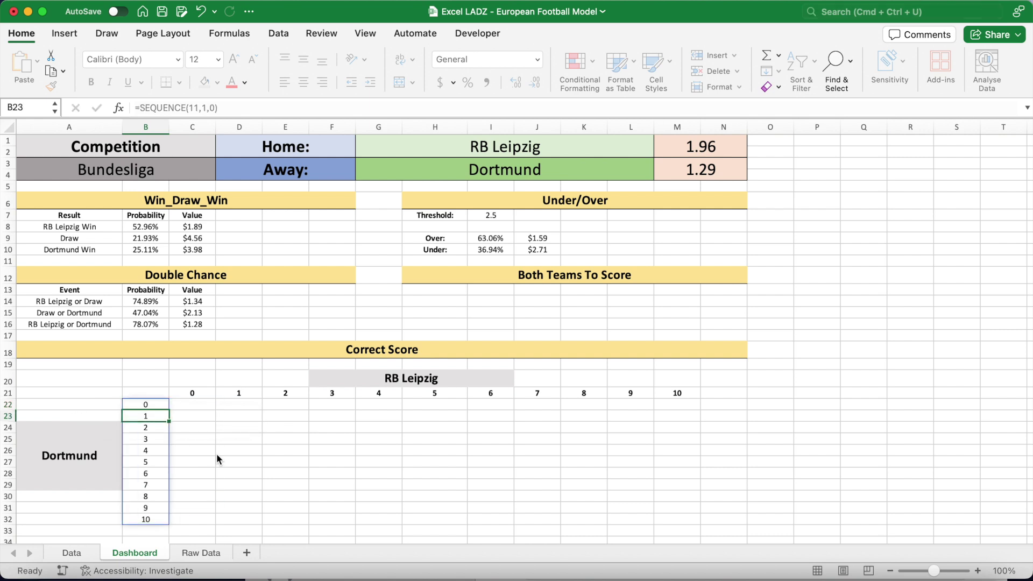
drag(146, 405, 152, 515)
key(super+b)
Apply all borders to the correct score grid B21:M32.
drag(150, 393, 697, 518)
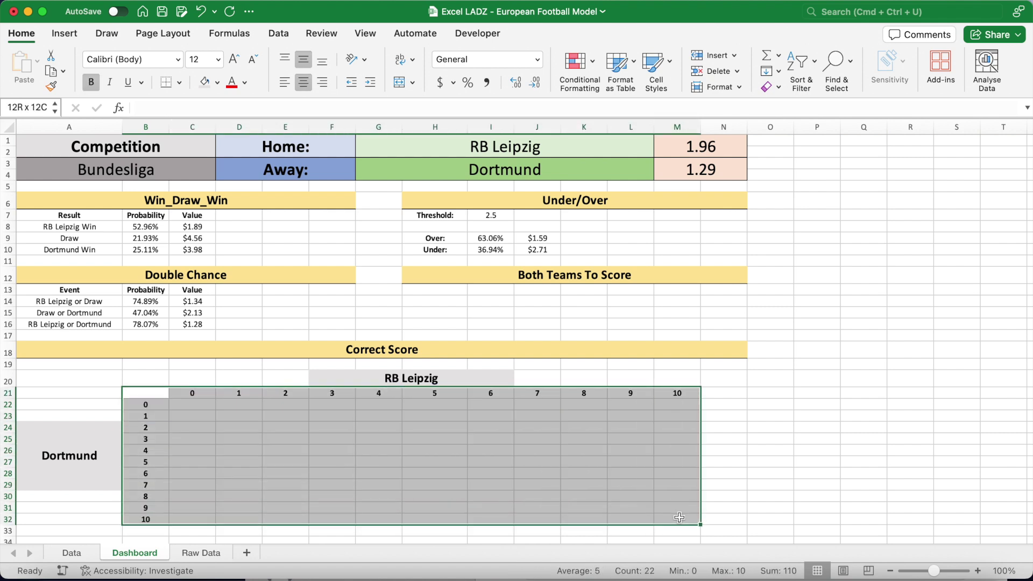
click(179, 82)
click(195, 213)
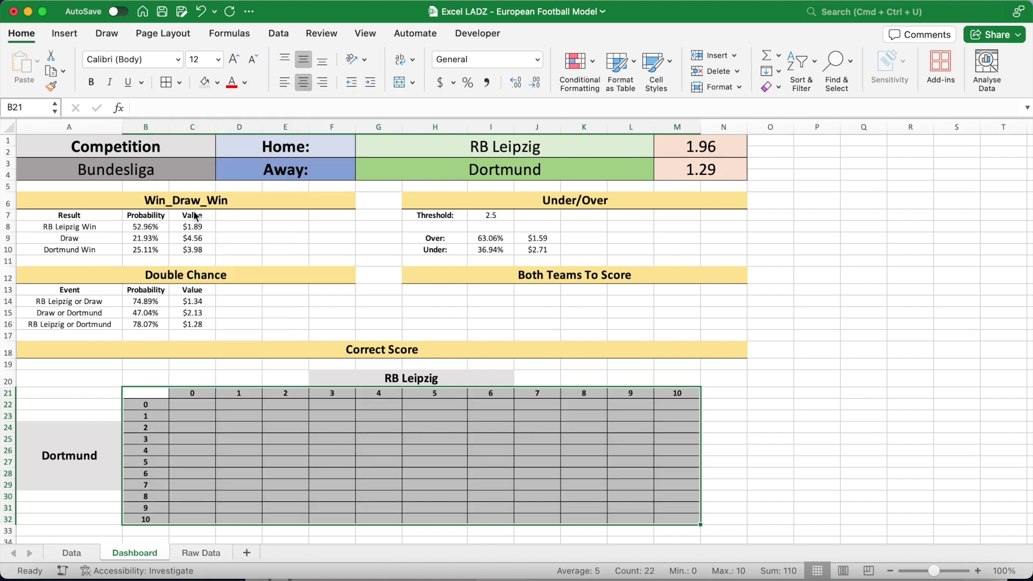
Fill the grid's goal column B21:B32 and goal row B21:M21 with light grey.
drag(144, 392, 148, 519)
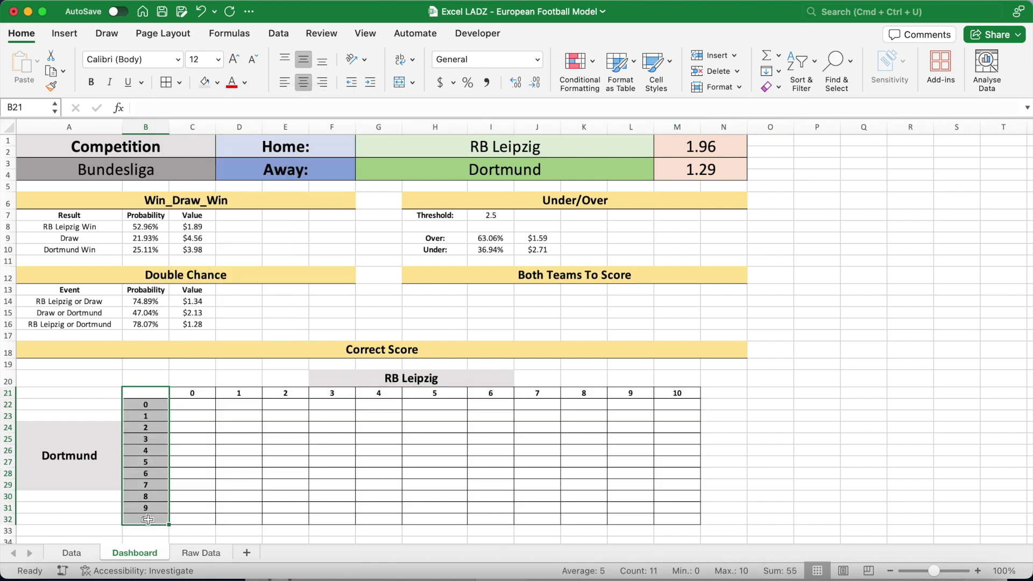
click(204, 82)
drag(151, 391, 673, 393)
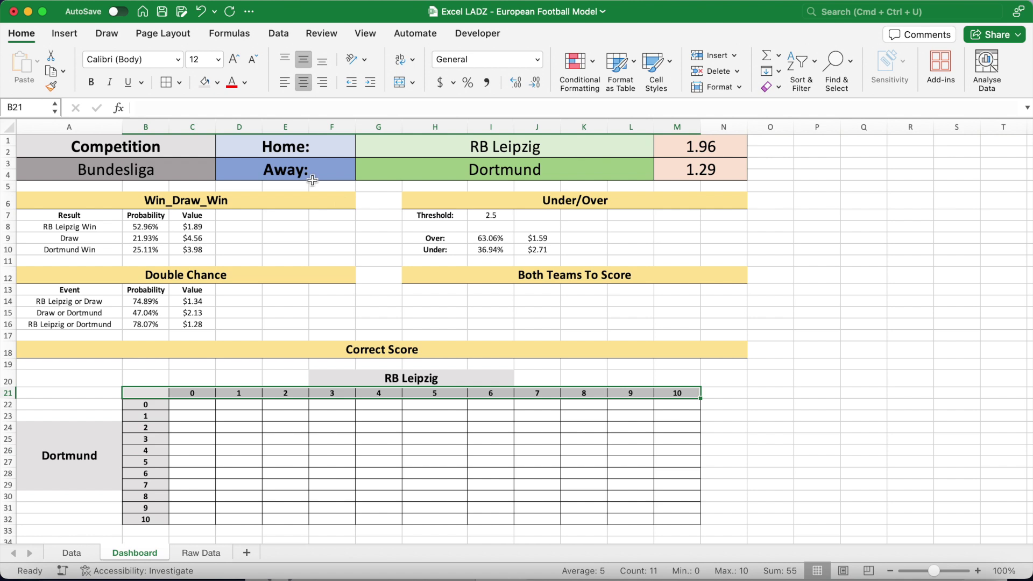
click(205, 83)
click(196, 410)
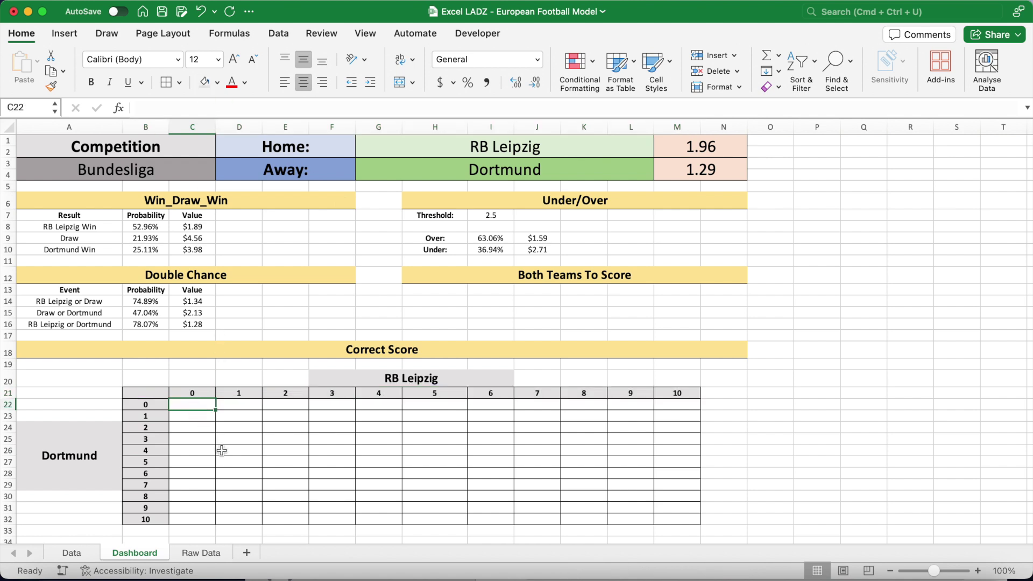
click(229, 422)
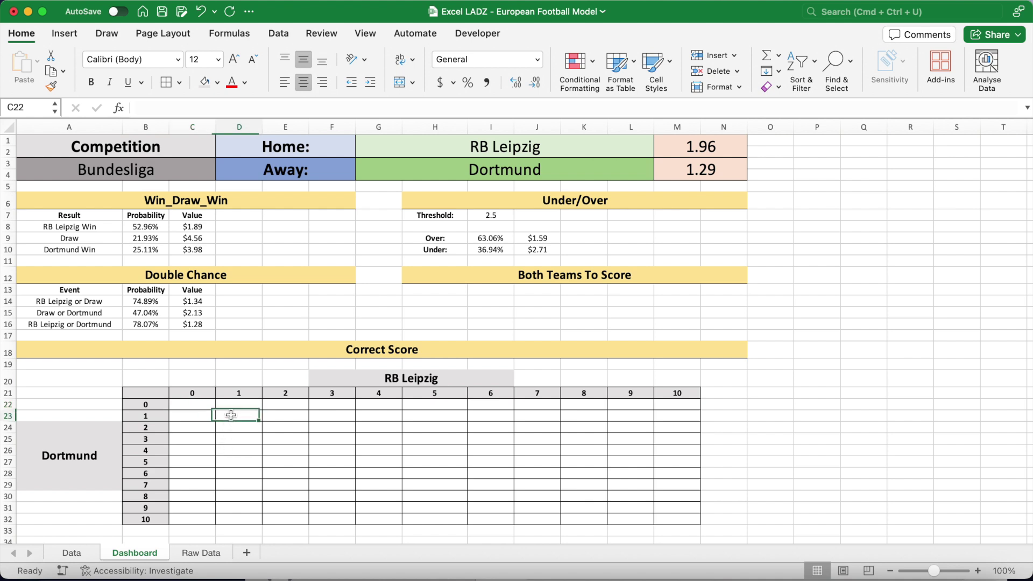
click(190, 442)
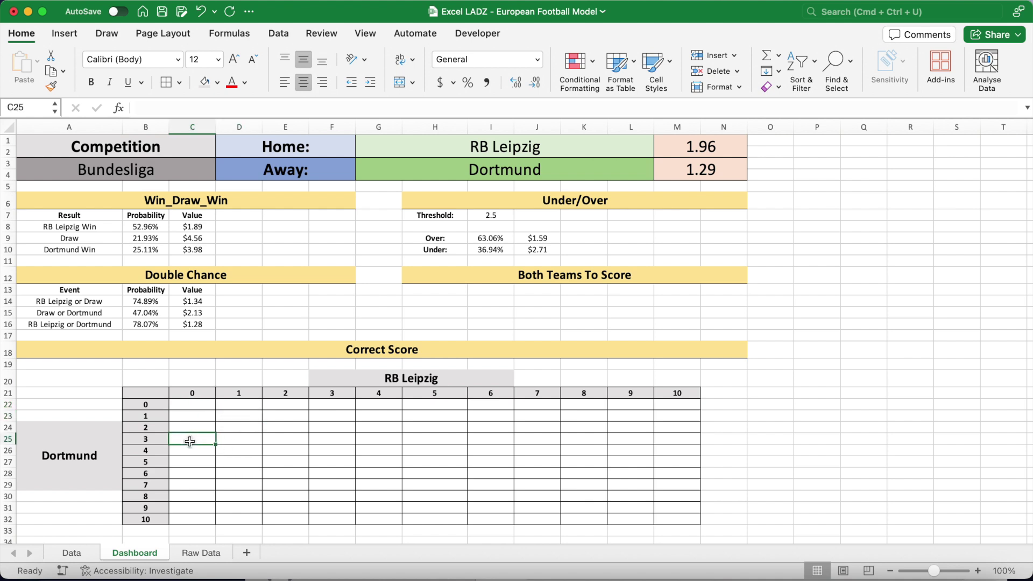
Start the C22 formula with the home goals probability =POISSON.DIST(C$21,$M$1,FALSE).
click(187, 407)
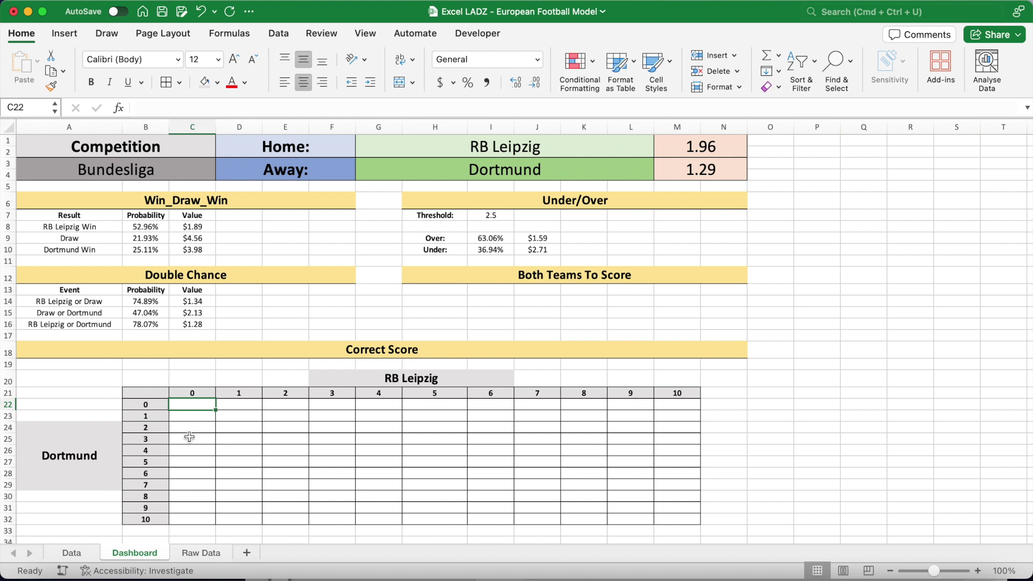
click(179, 109)
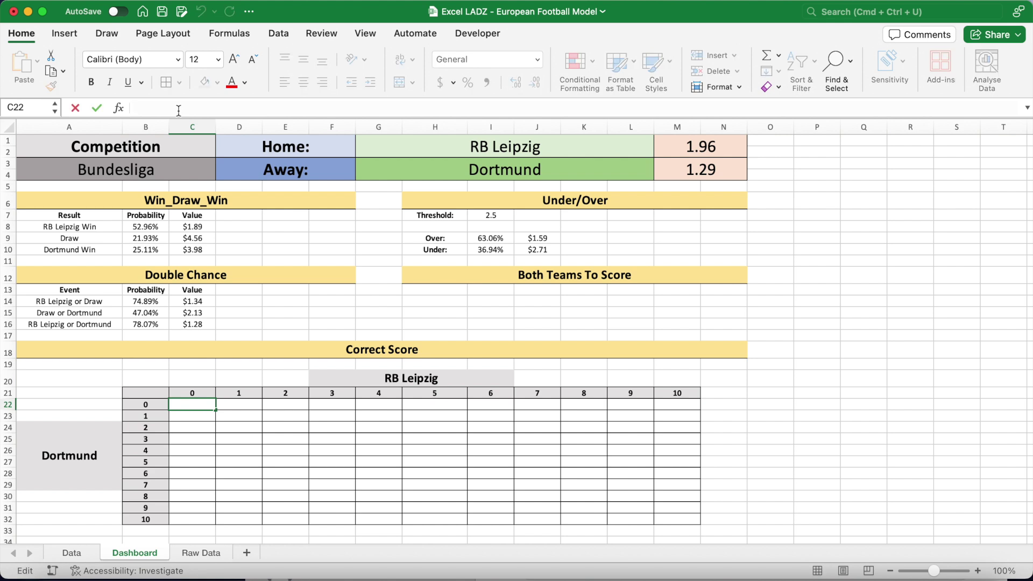
text(=POISSON)
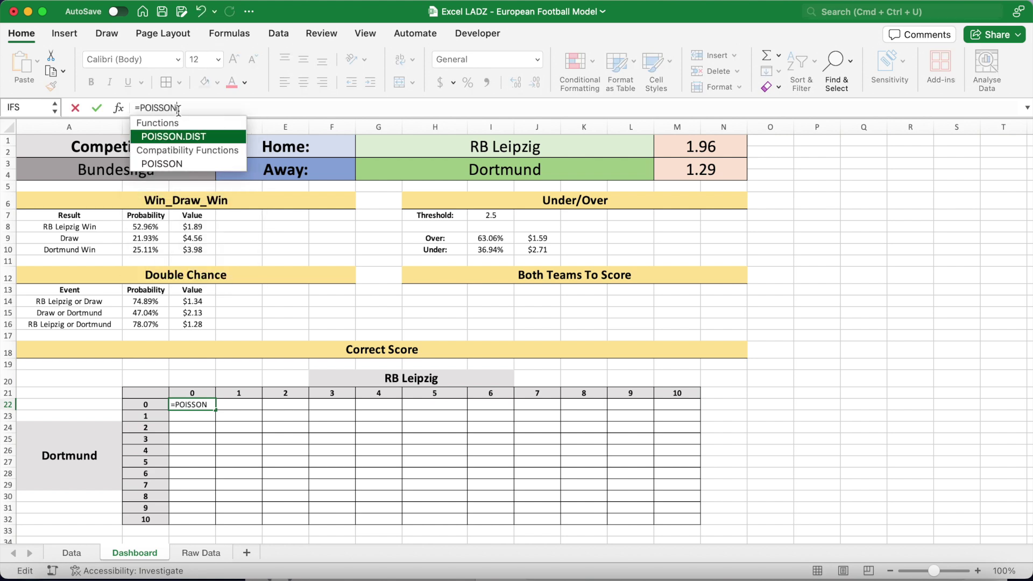
text(.DIST()
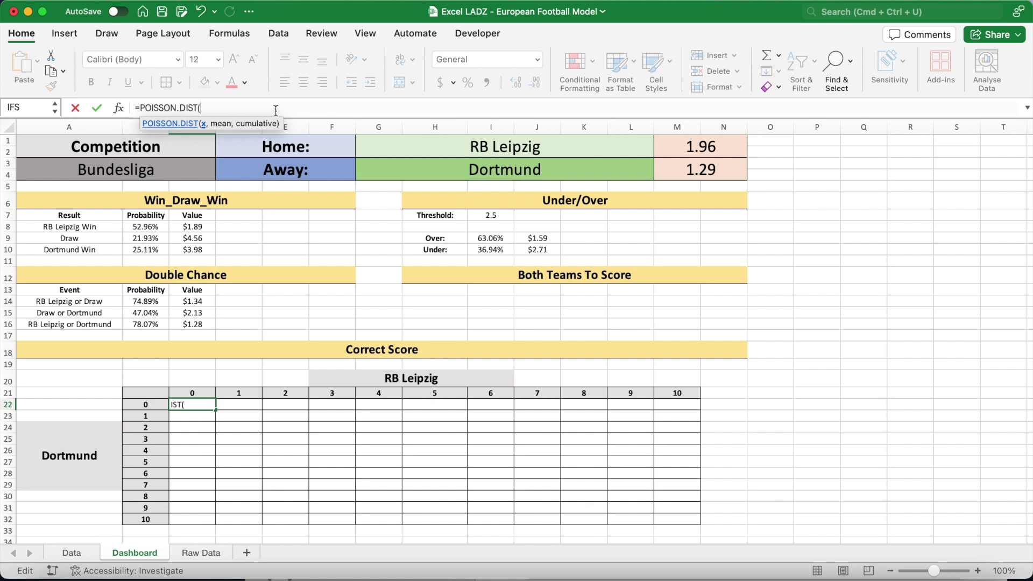
text(C$21)
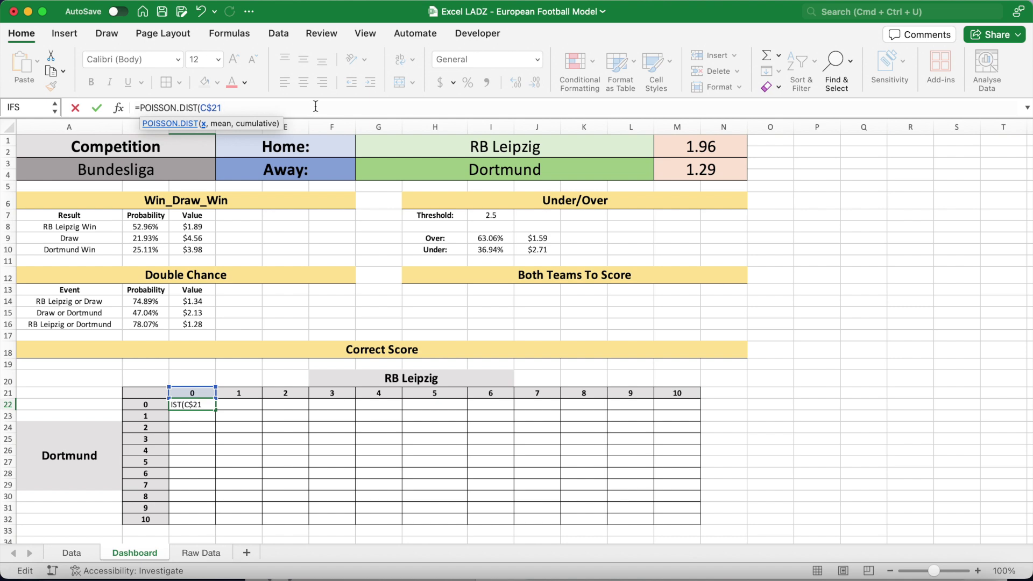
text(,$M$1)
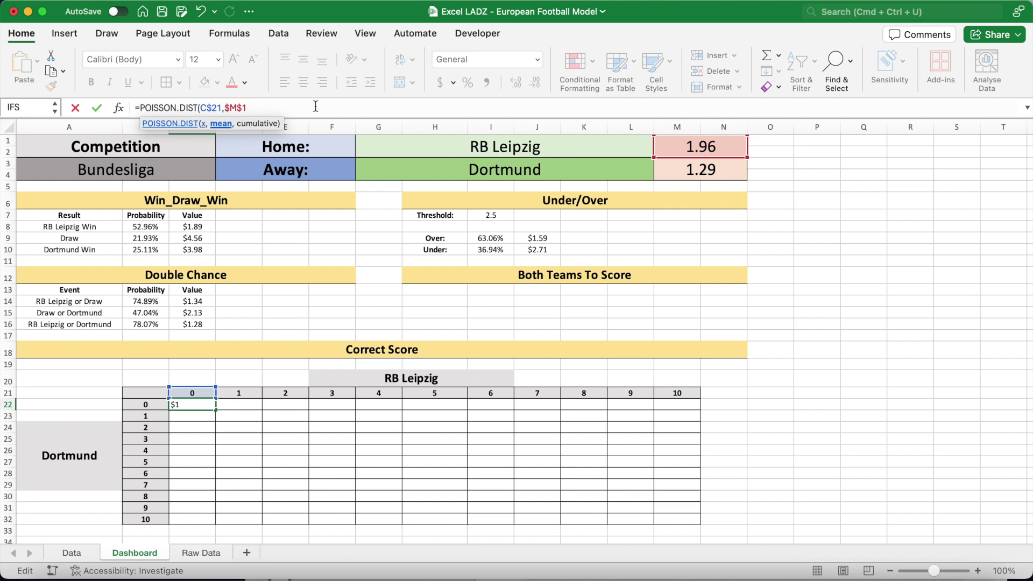
text(,FALSE))
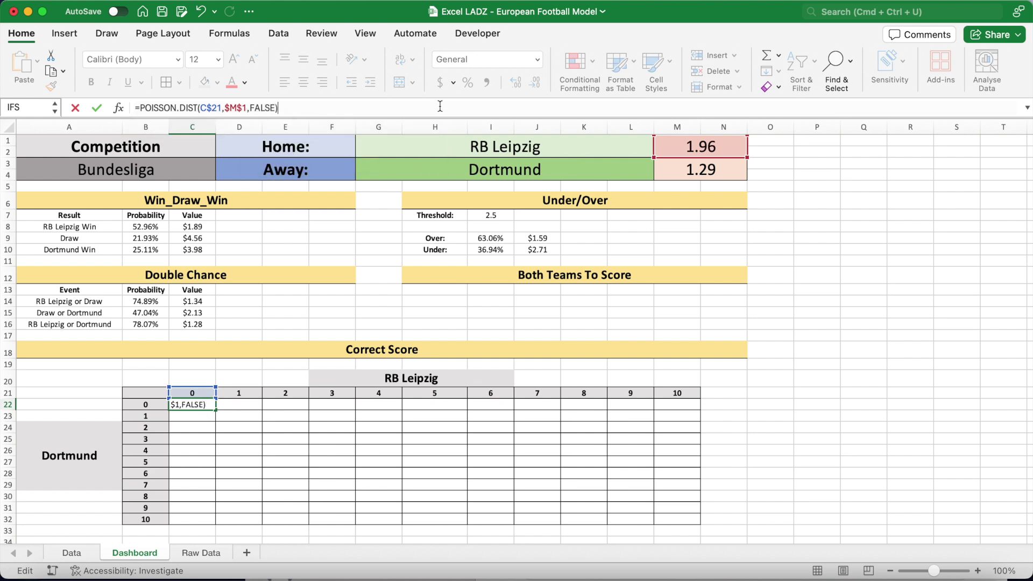
Complete the C22 formula by multiplying it by the away goals probability POISSON.DIST($B22,$M$3,FALSE).
text(*POI)
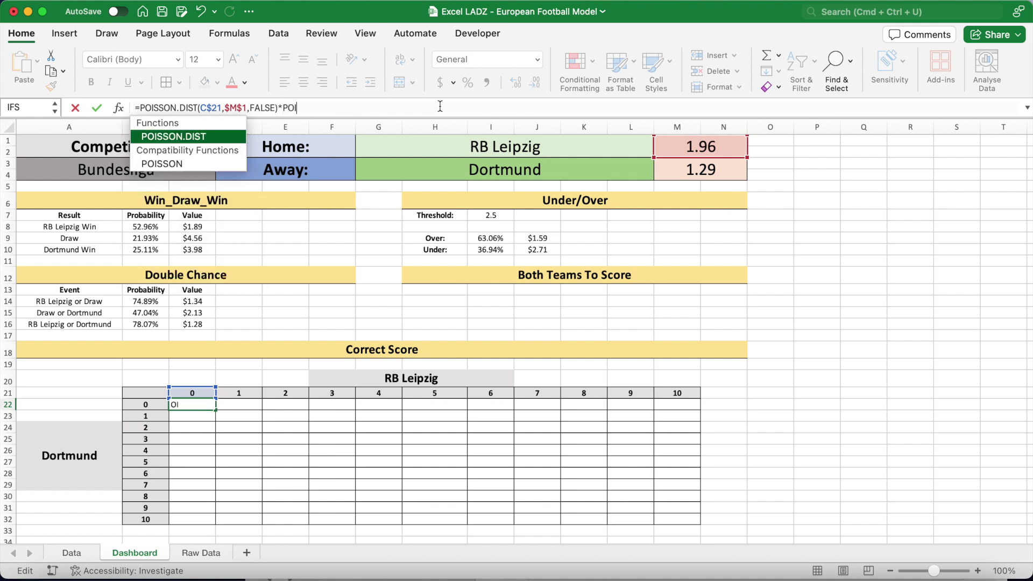
text(SSON.DIST()
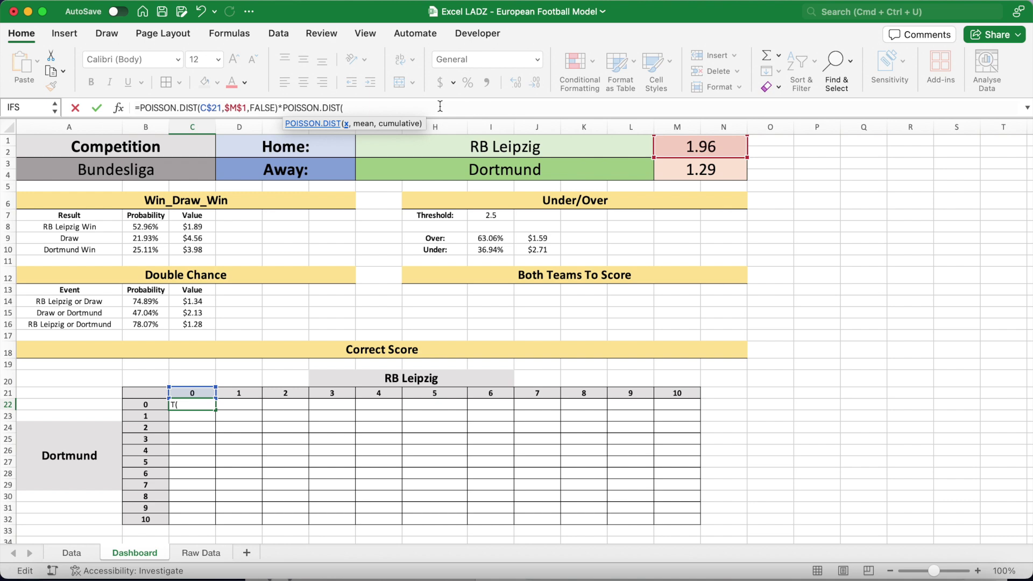
text($B22)
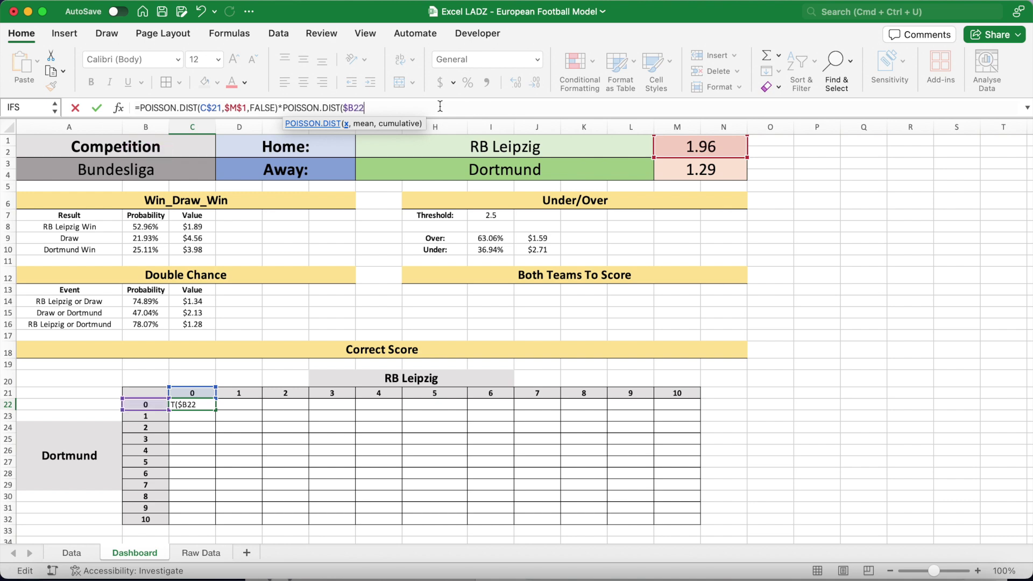
text(,$M$3)
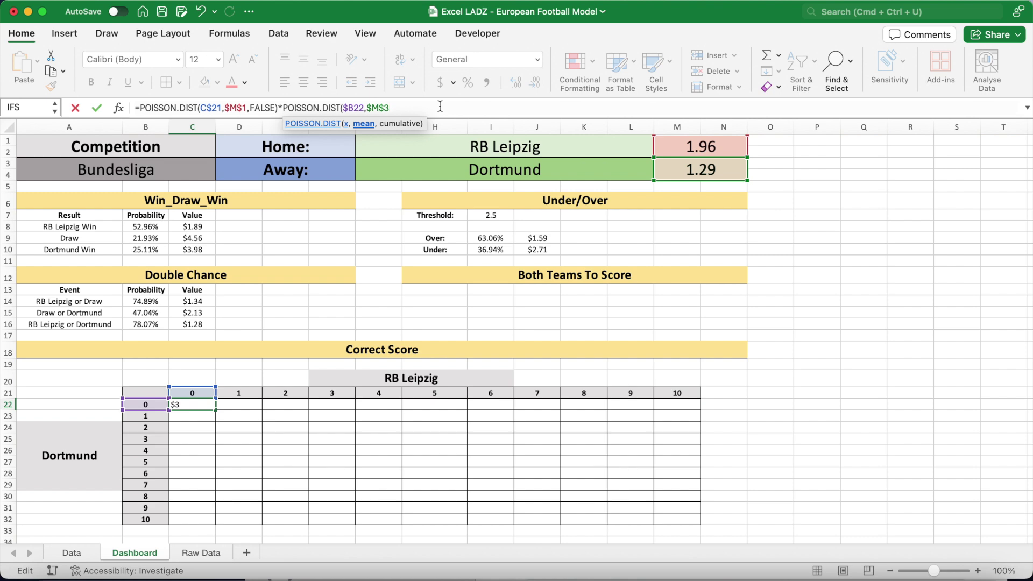
text(,)
text(FFALSE))
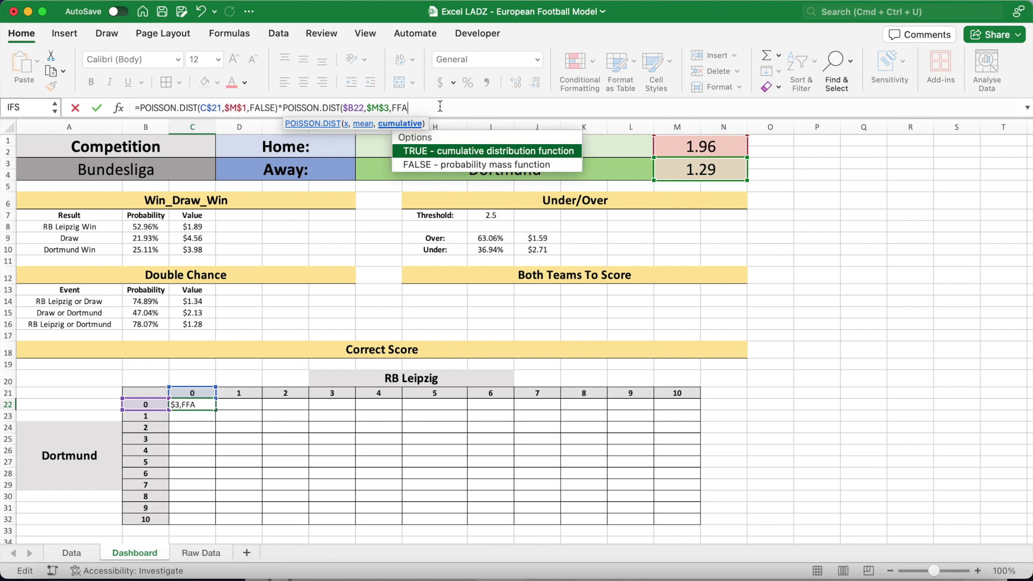
key(Left)
key(Left)
key(Left)
key(Left)
key(Left)
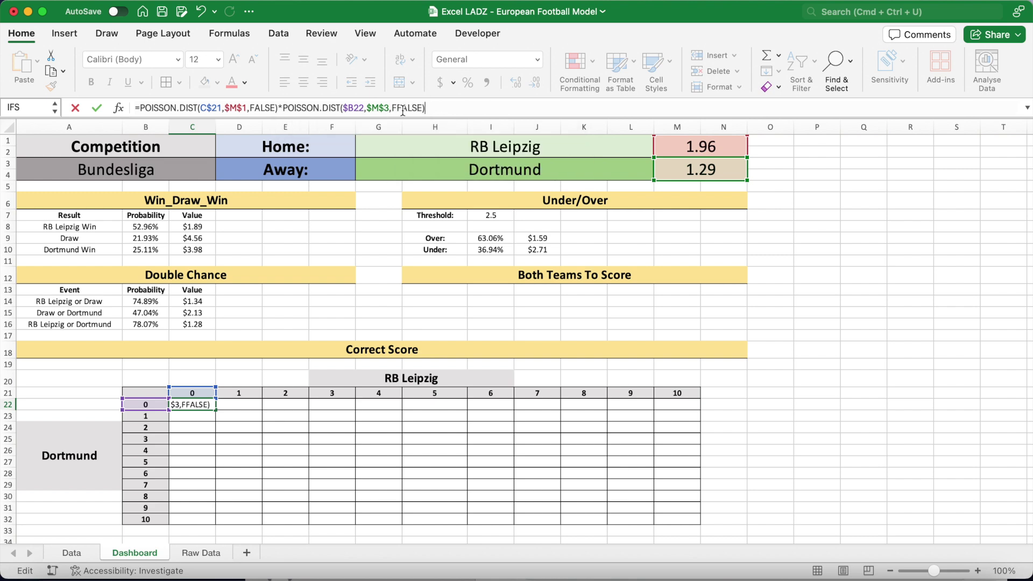
key(BackSpace)
click(436, 110)
key(BackSpace)
key(BackSpace)
key(BackSpace)
key(BackSpace)
key(BackSpace)
key(BackSpace)
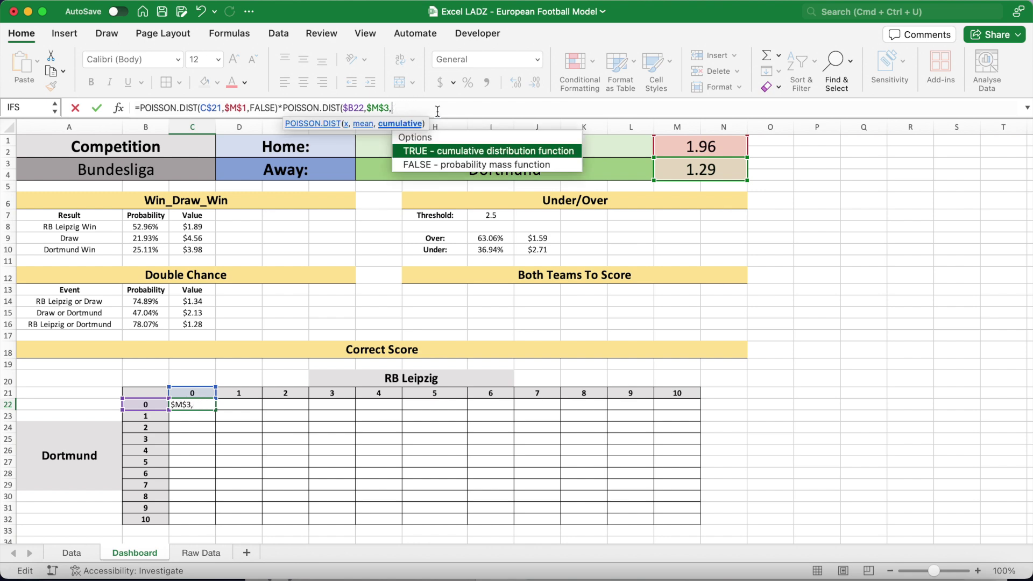
text(FALSE))
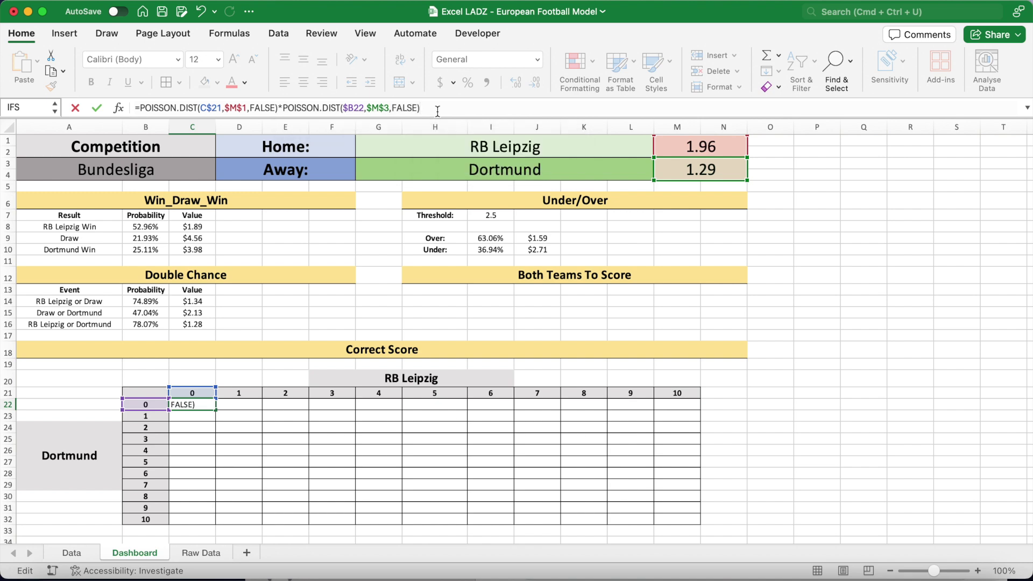
key(Return)
key(Up)
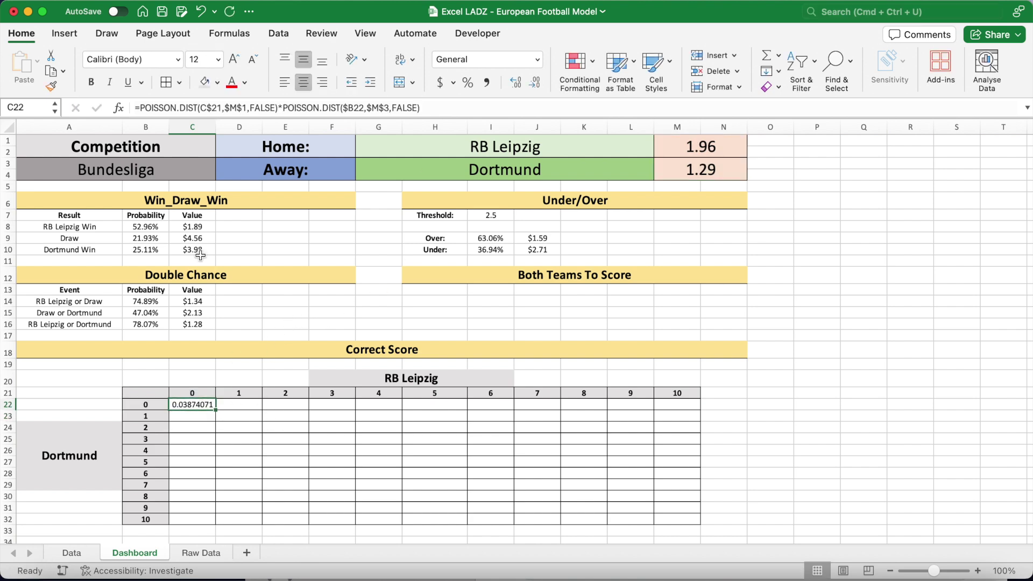
Wrap the C22 formula in IFERROR with an empty string "" as the fallback value.
click(140, 109)
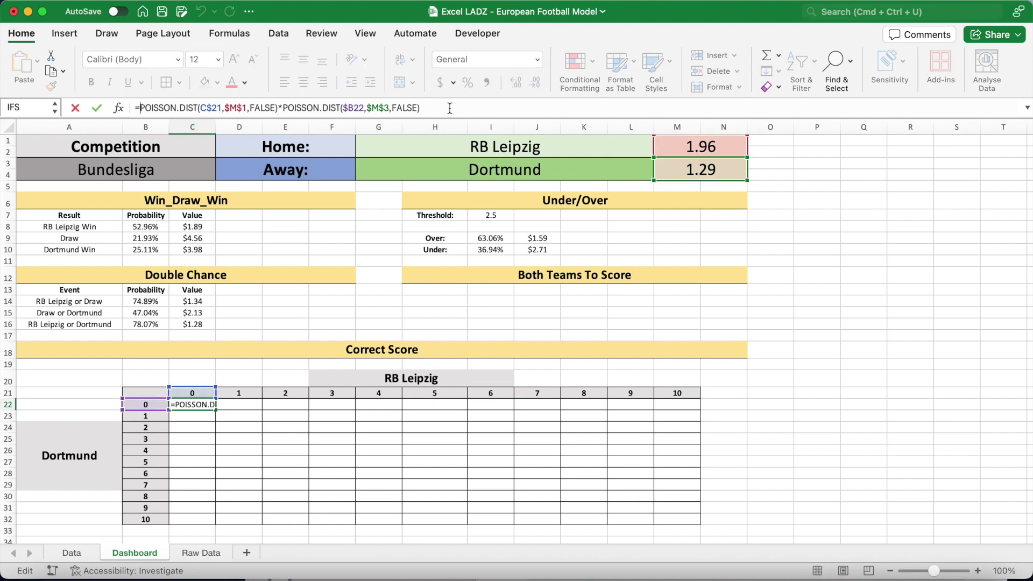
text(IFERROR()
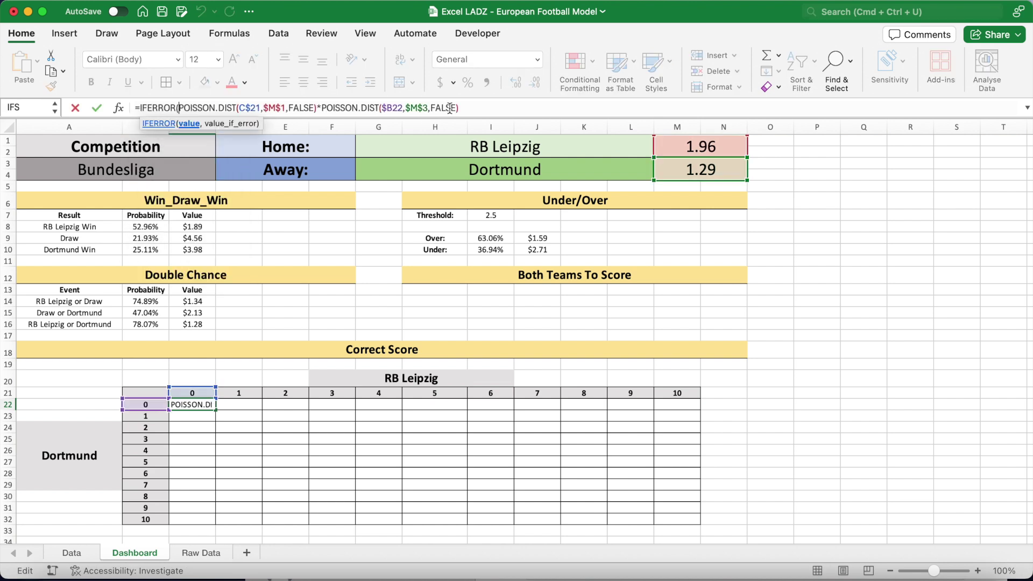
click(471, 109)
text(,")
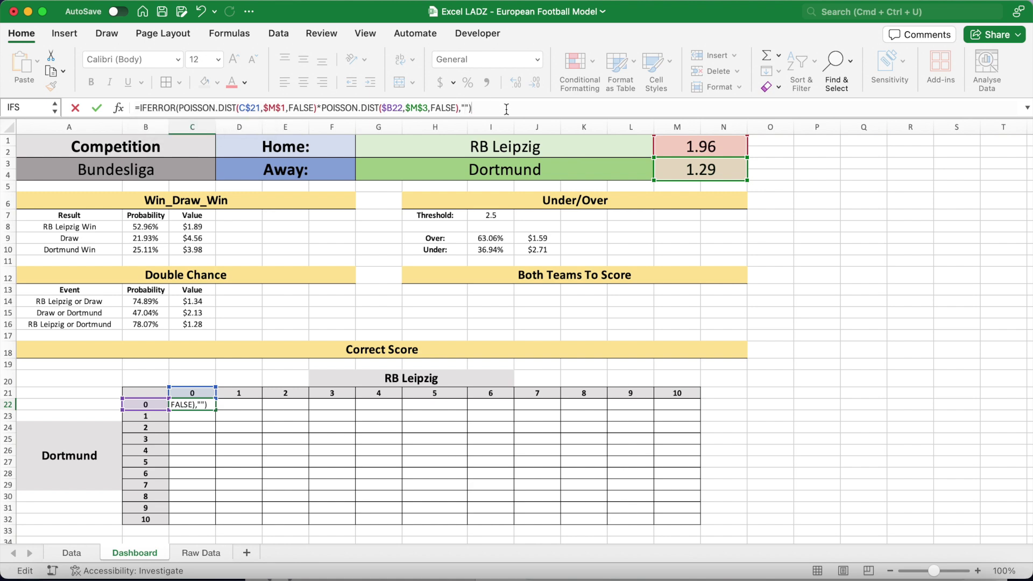
key(Return)
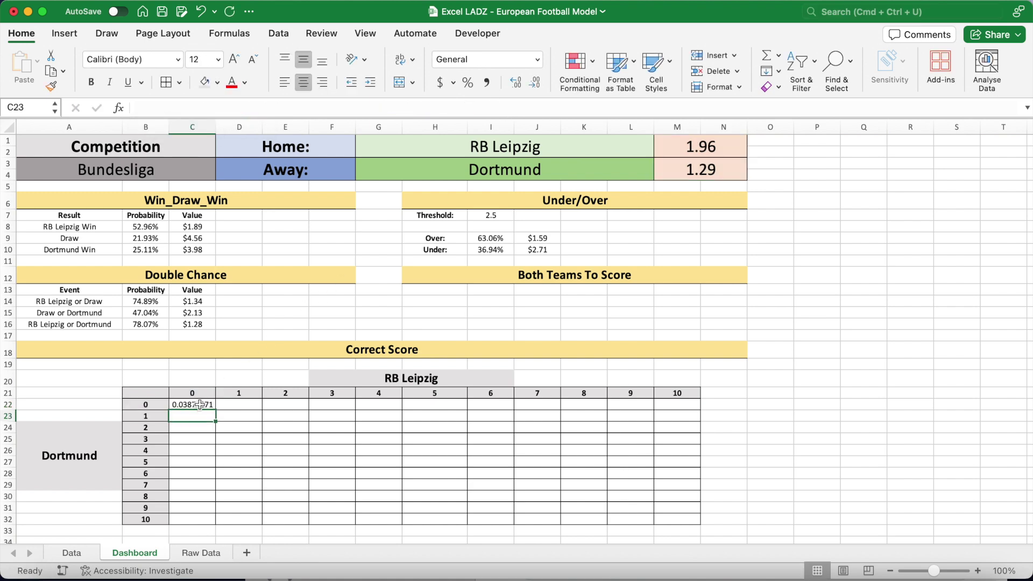
Fill the C22 formula across the correct score grid C22:M32 and format it as percentages with two decimals.
click(200, 404)
mouse_move(215, 410)
mouse_down()
mouse_move(213, 526)
mouse_move(685, 496)
mouse_up()
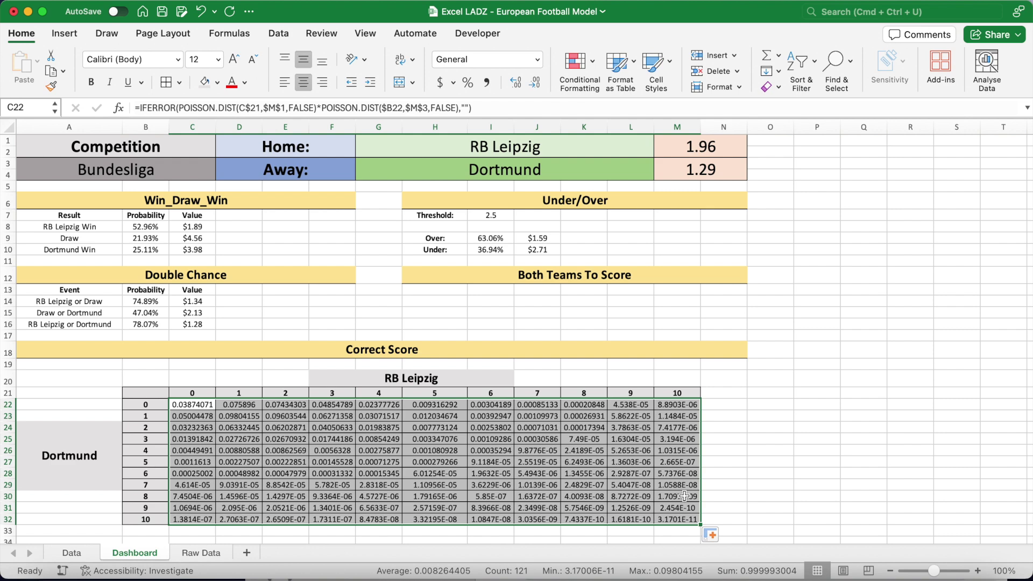
click(468, 81)
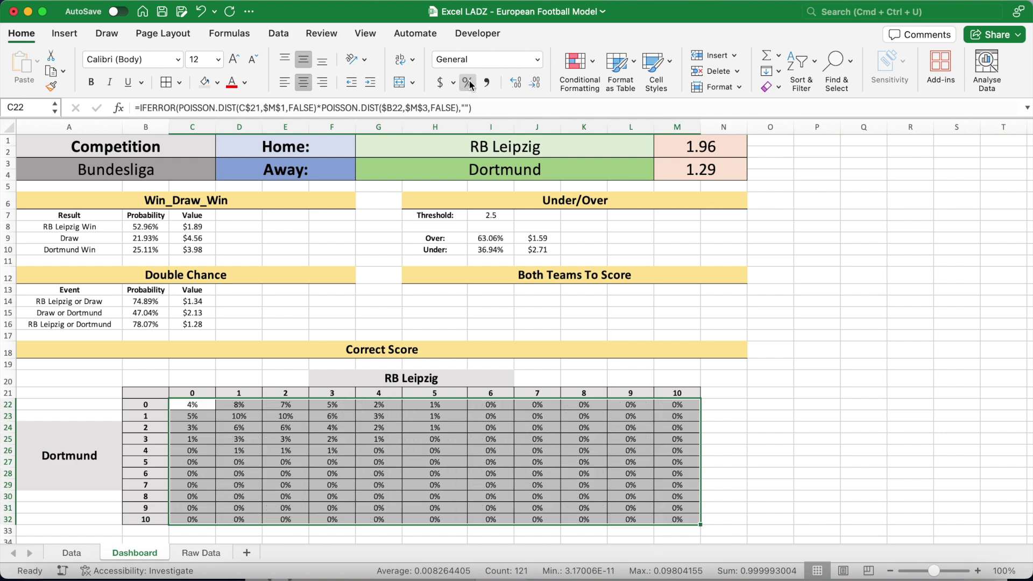
click(515, 80)
click(515, 80)
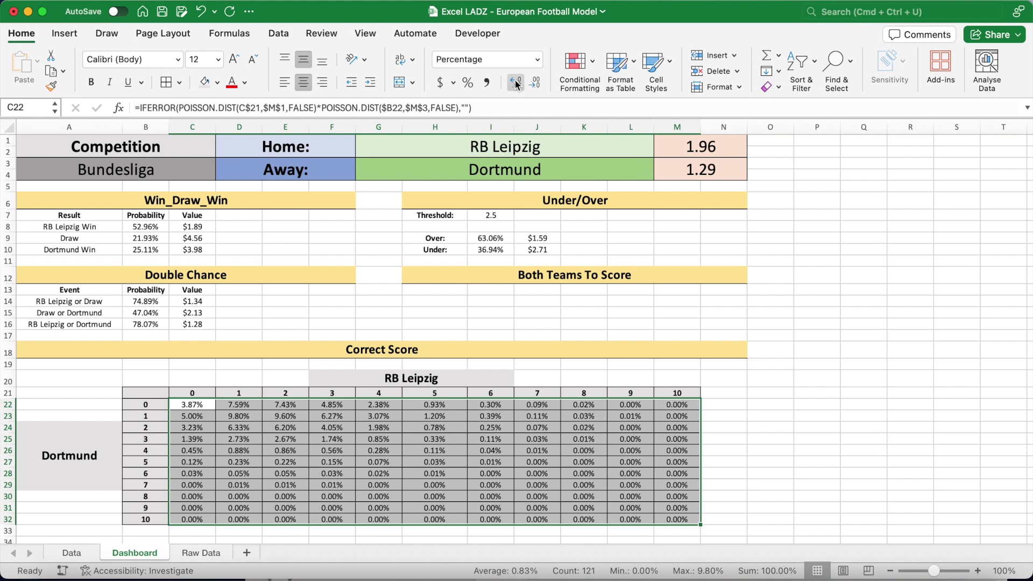
Apply a green-yellow-red colour scale to the correct score probabilities in C22:M32.
click(585, 69)
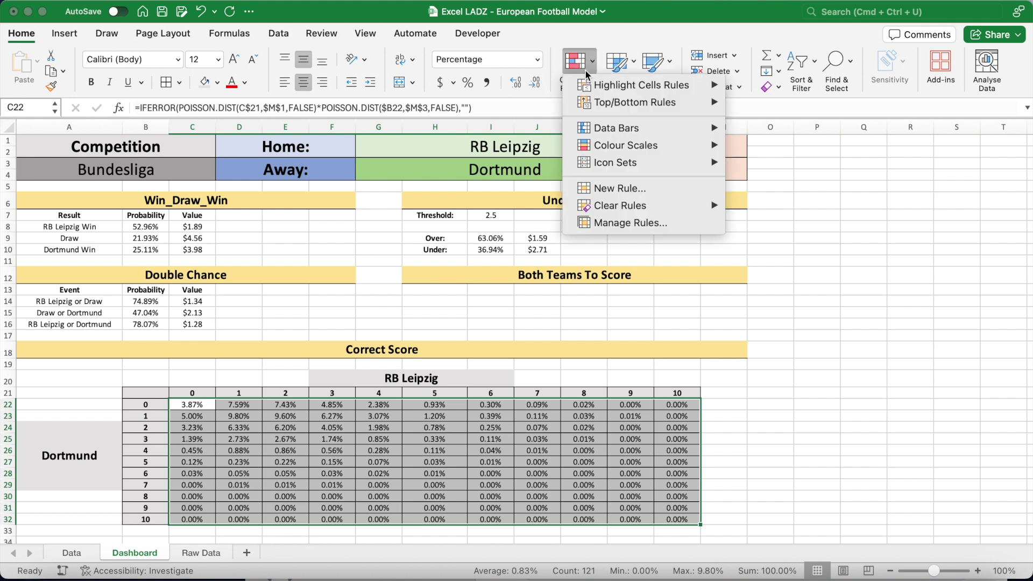
mouse_move(641, 148)
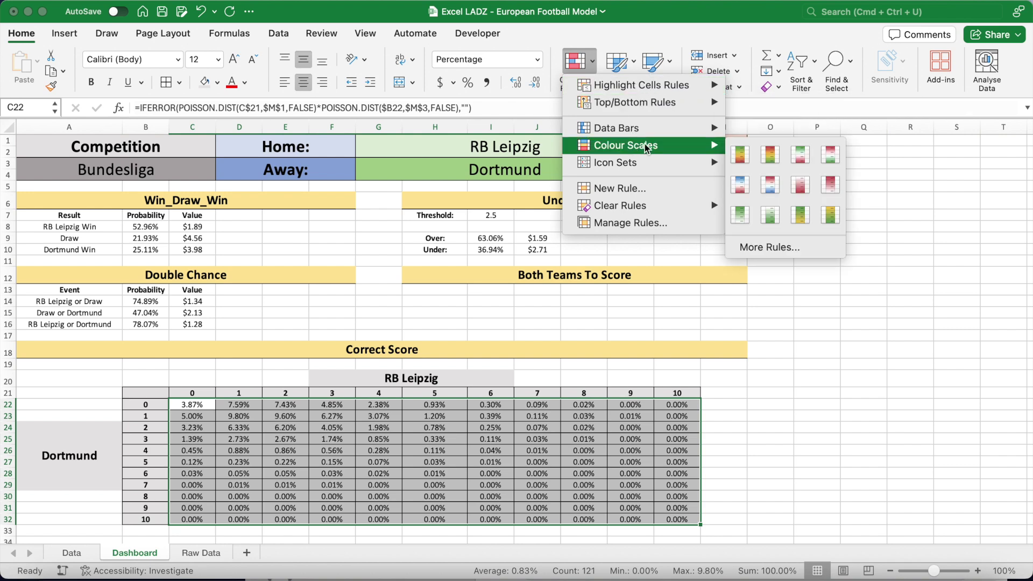
click(745, 159)
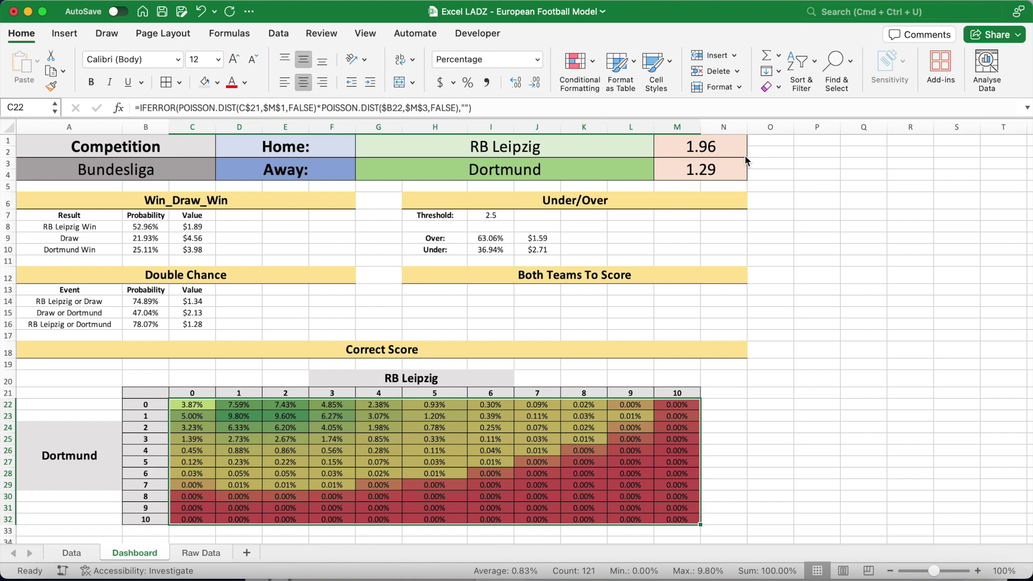
click(308, 416)
click(631, 496)
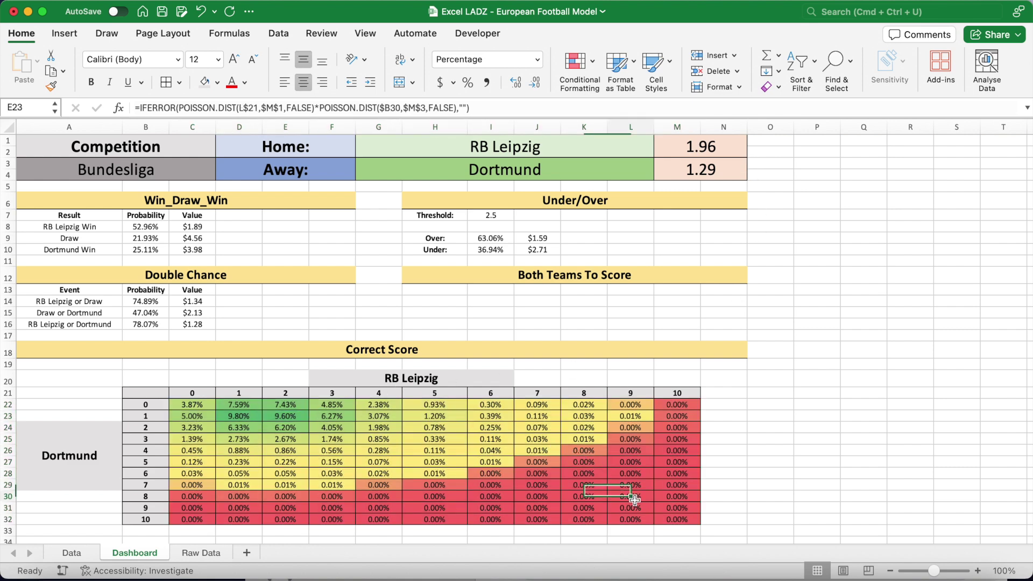
click(777, 442)
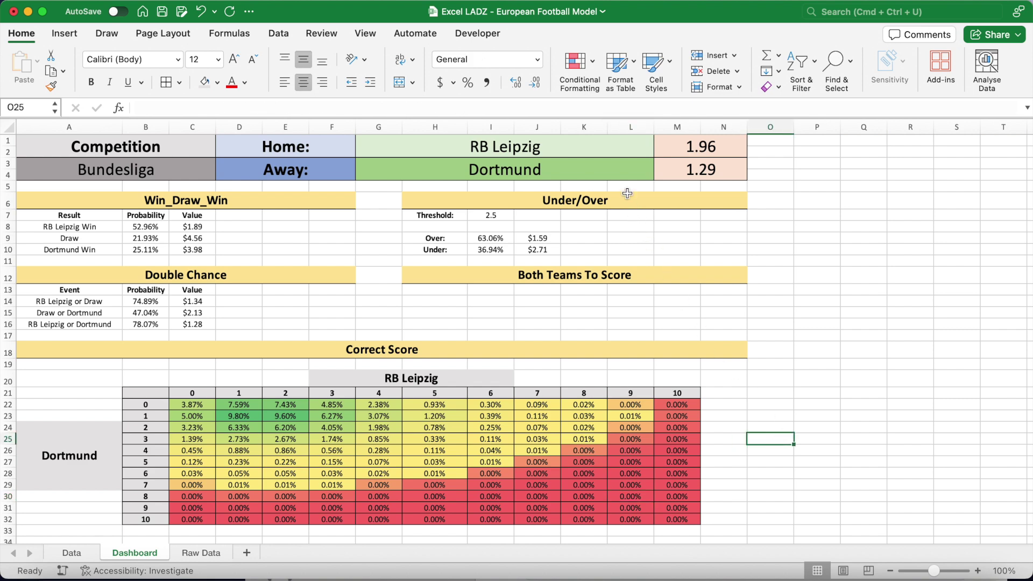
Change the away team to Union Berlin and check the low-score probabilities in D22:F23.
click(620, 172)
click(659, 163)
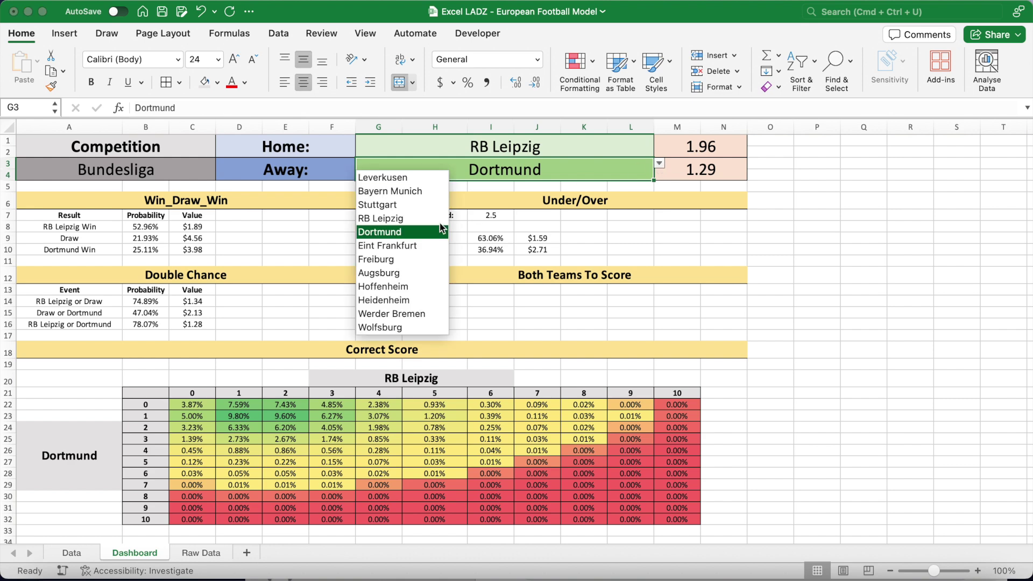
scroll(402, 269, down, 1)
scroll(404, 274, down, 1)
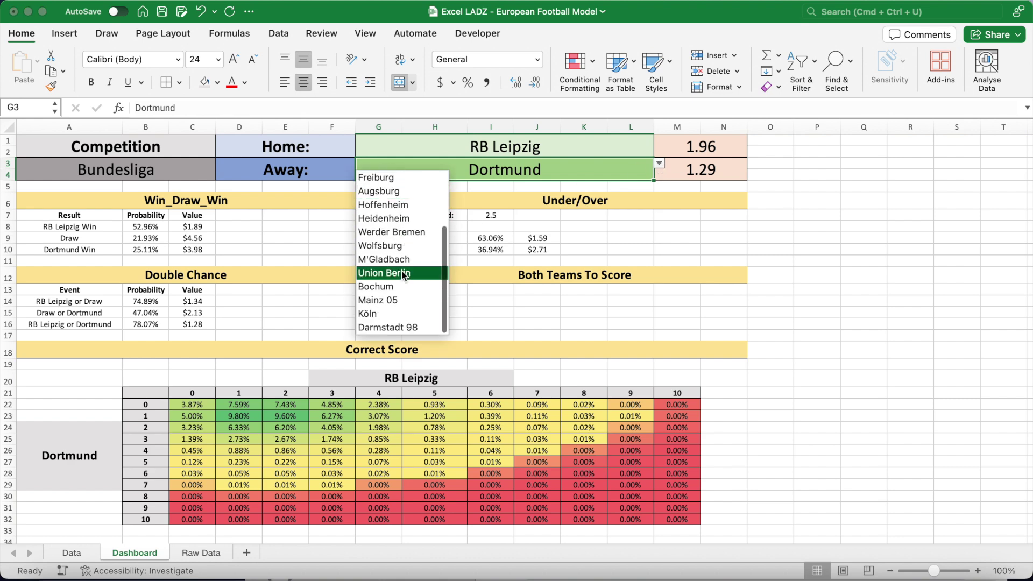
click(402, 273)
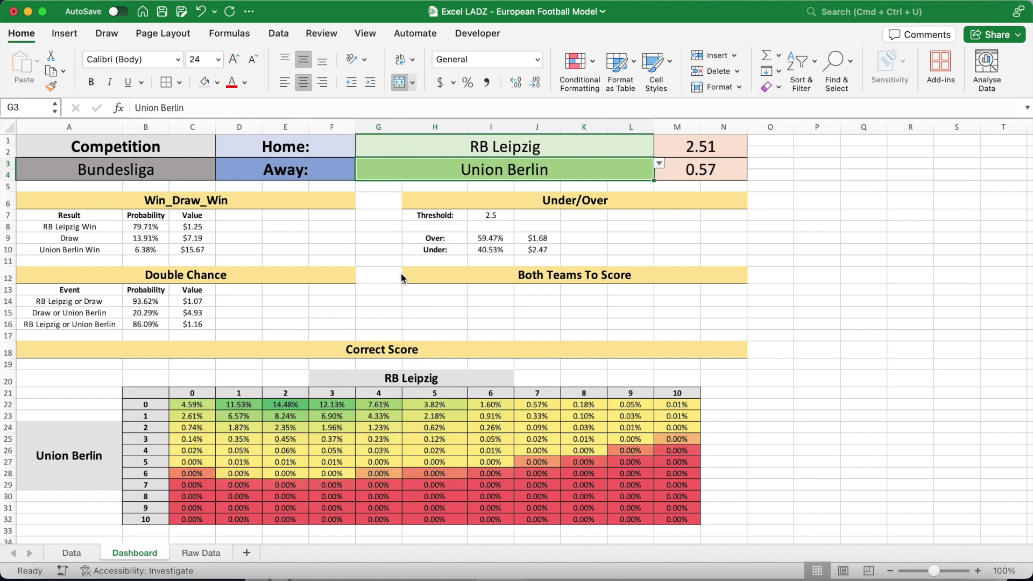
drag(239, 408, 335, 412)
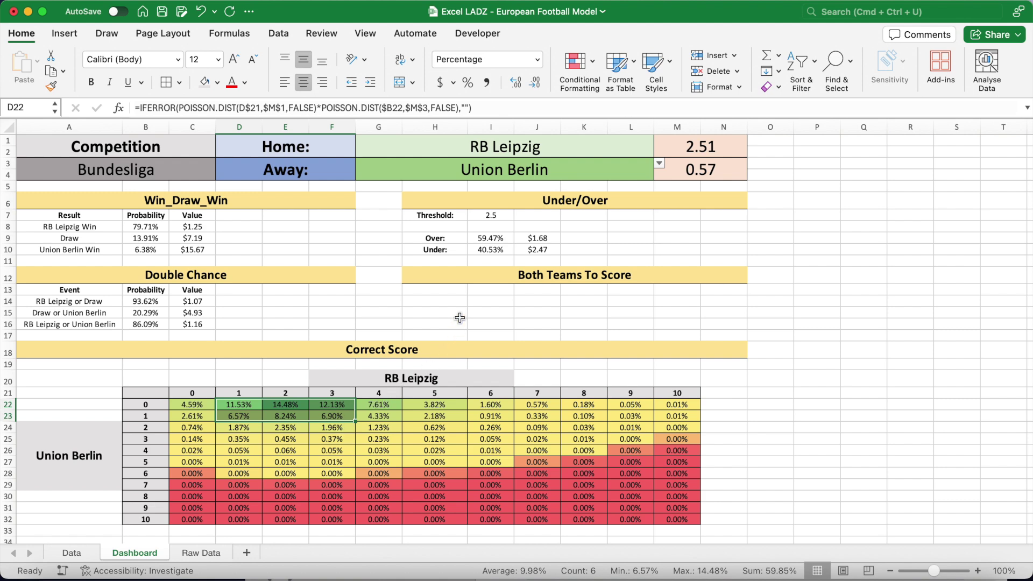
click(449, 299)
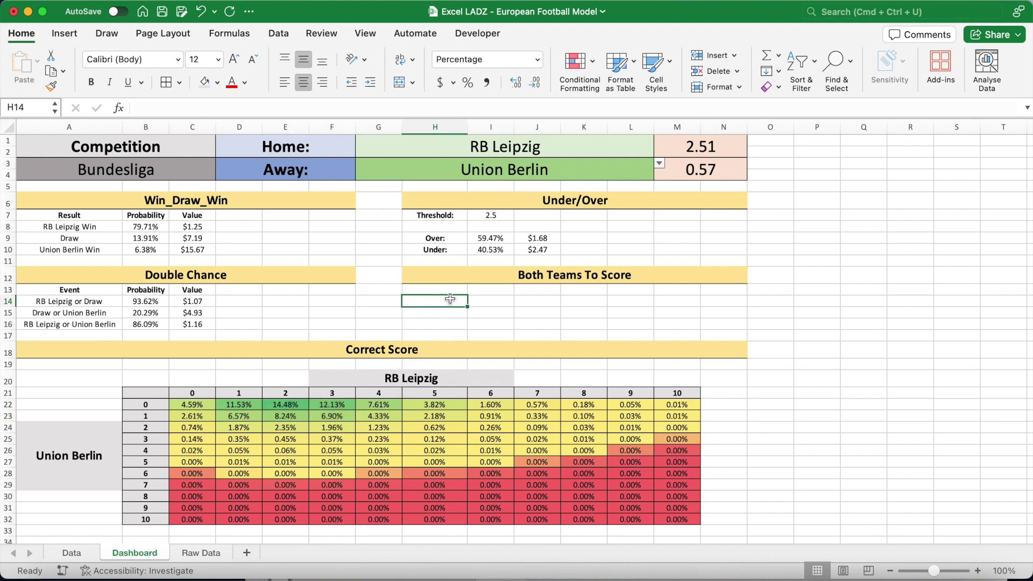
Change the home team to Wolfsburg.
click(530, 152)
click(658, 142)
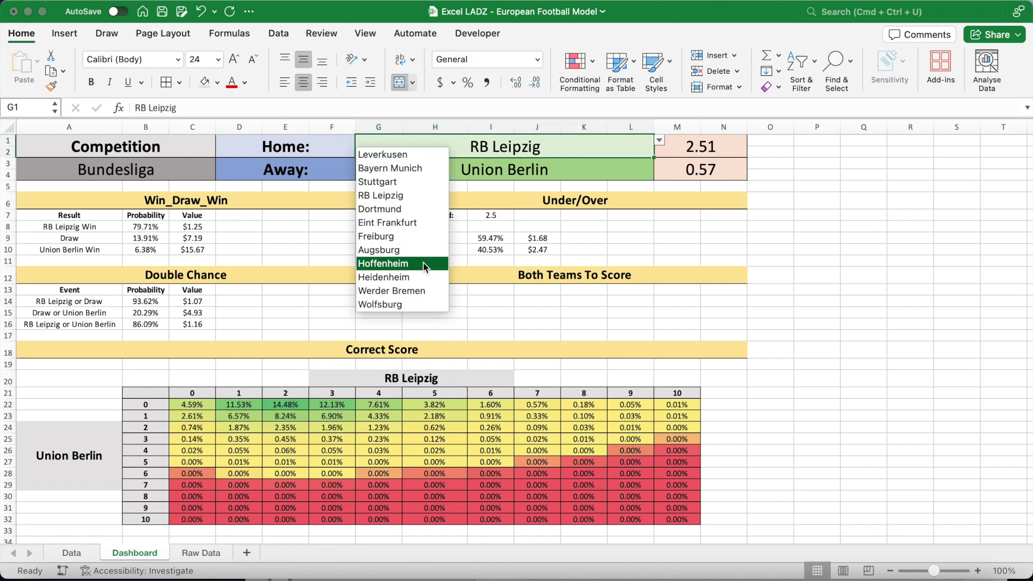
click(400, 305)
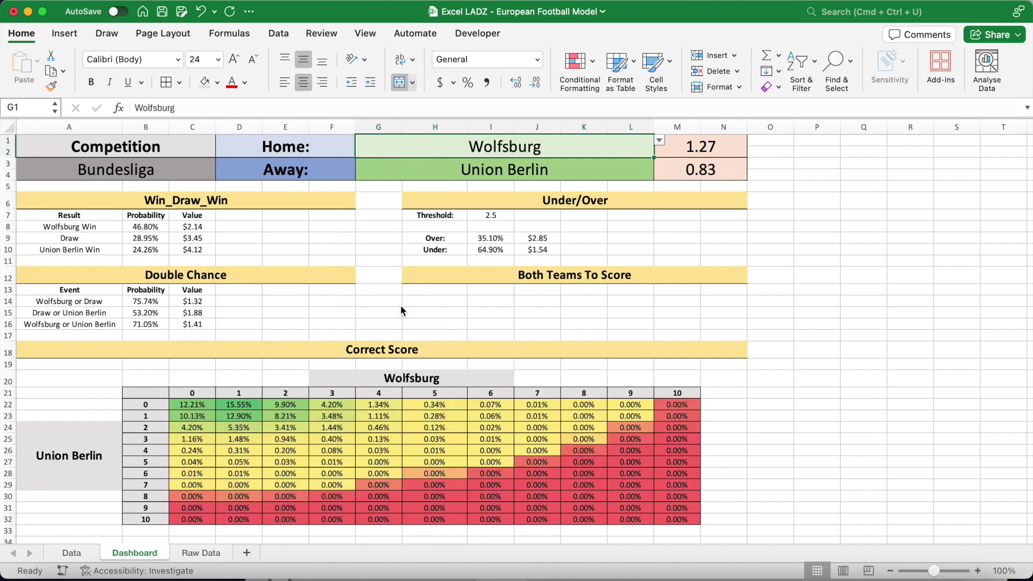
Add the bold headers Probability in I13 and Value in J13 under Both Teams To Score.
click(434, 290)
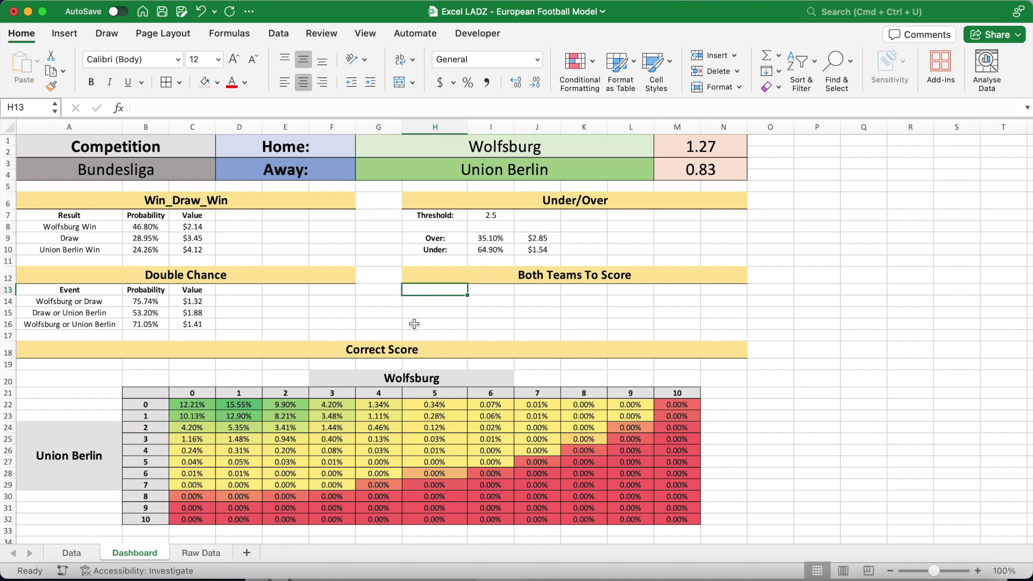
key(Tab)
key(super+b)
text(Probability)
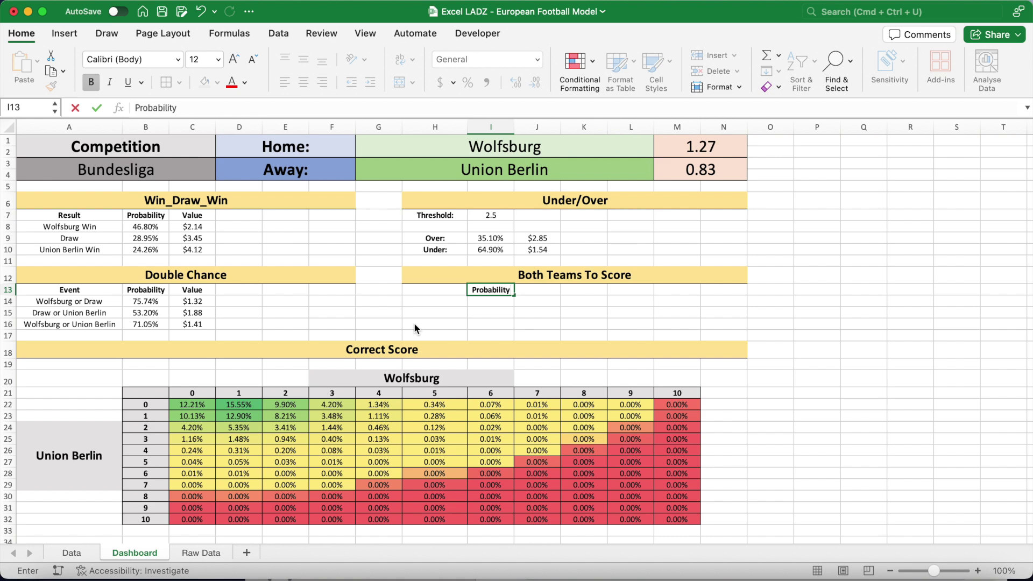
key(Tab)
key(super+b)
text(Value)
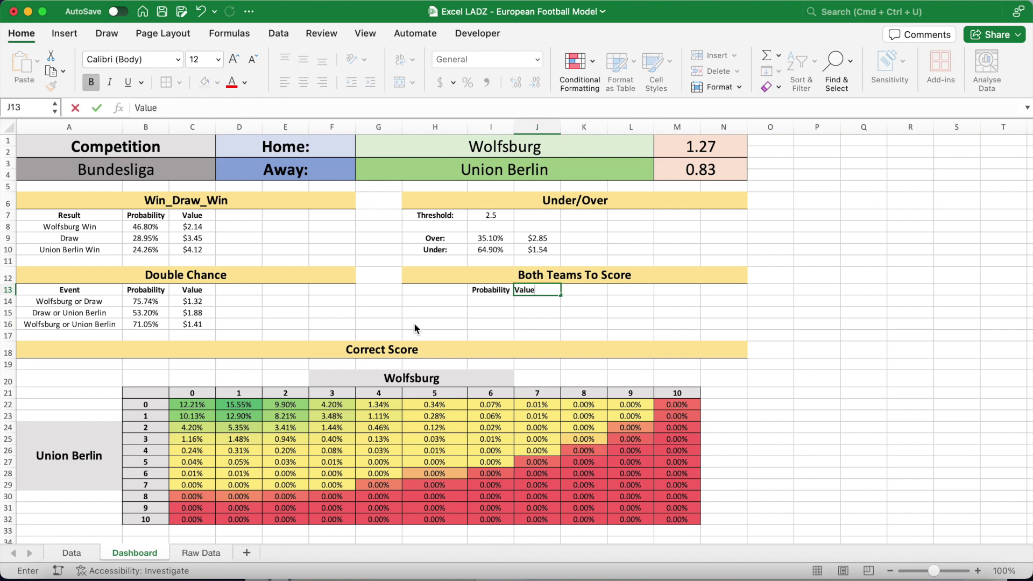
key(Return)
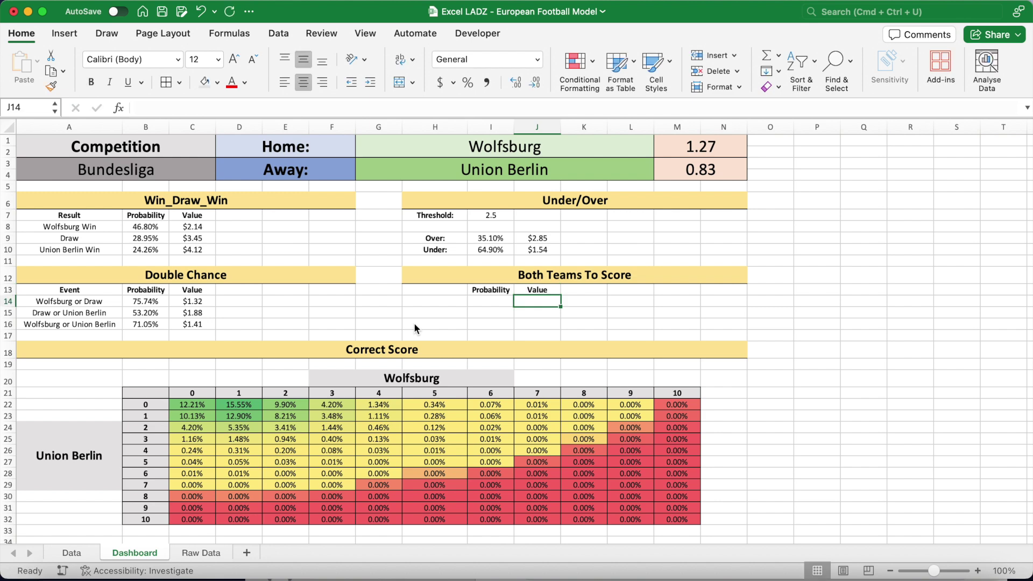
Add the bold row labels "Yes:" in H14 and "No:" in H15 of the Both Teams To Score section.
key(Left)
key(Left)
key(super+b)
text(Yes:)
key(Return)
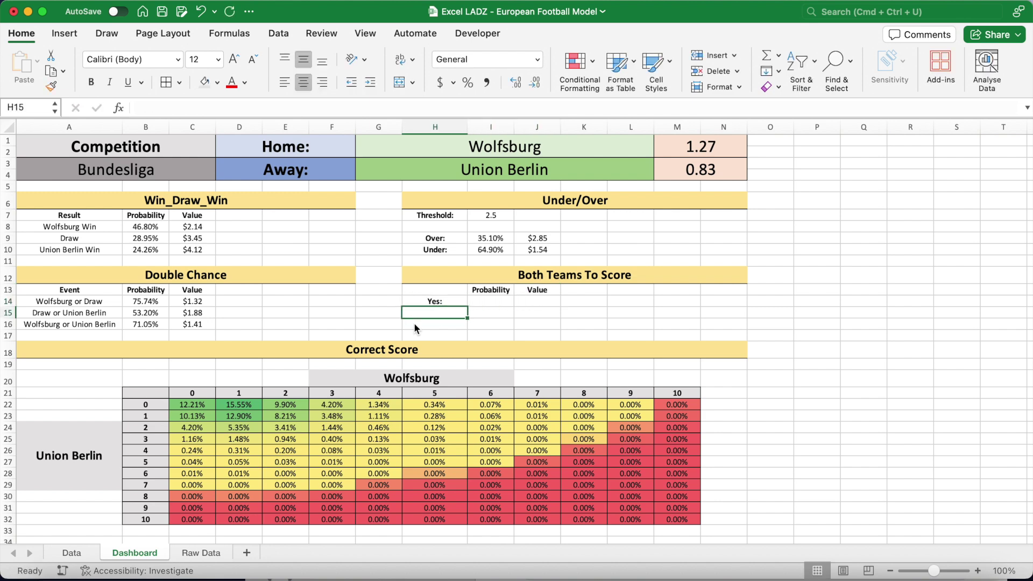
key(super+b)
text(No:)
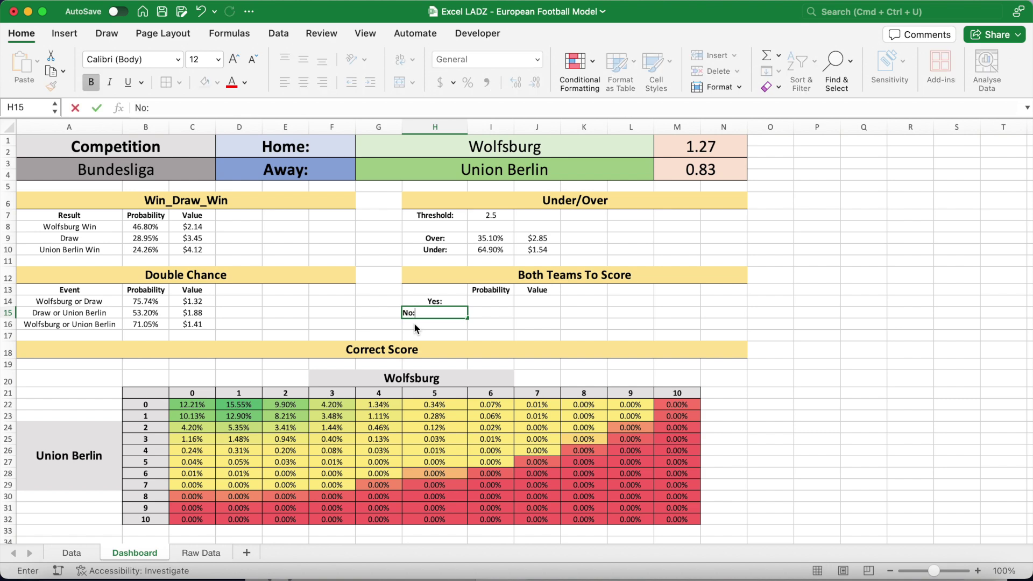
key(Return)
Calculate the Both Teams To Score "No" probability in I15 as =C22+D22+C23.
click(481, 302)
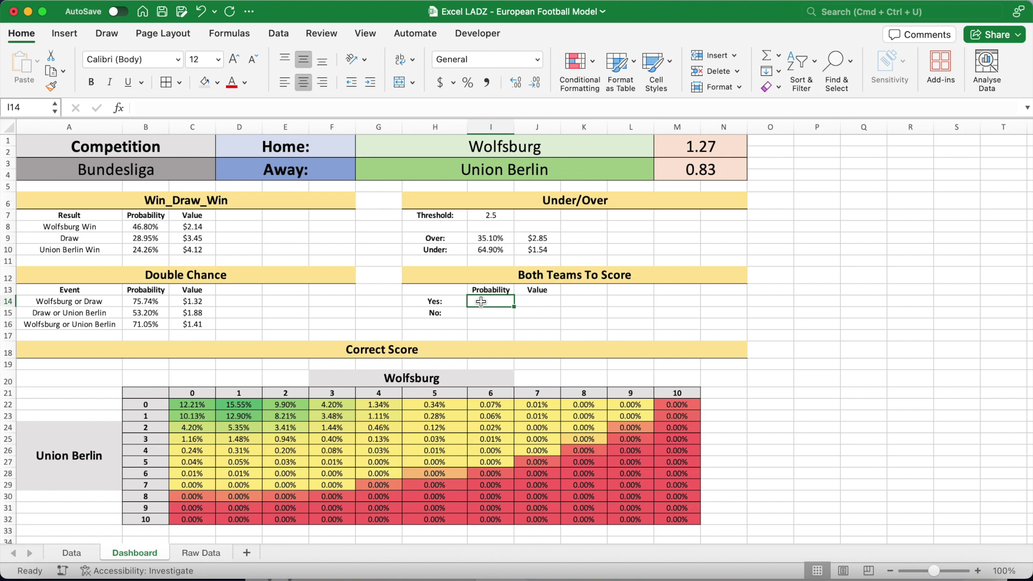
key(Return)
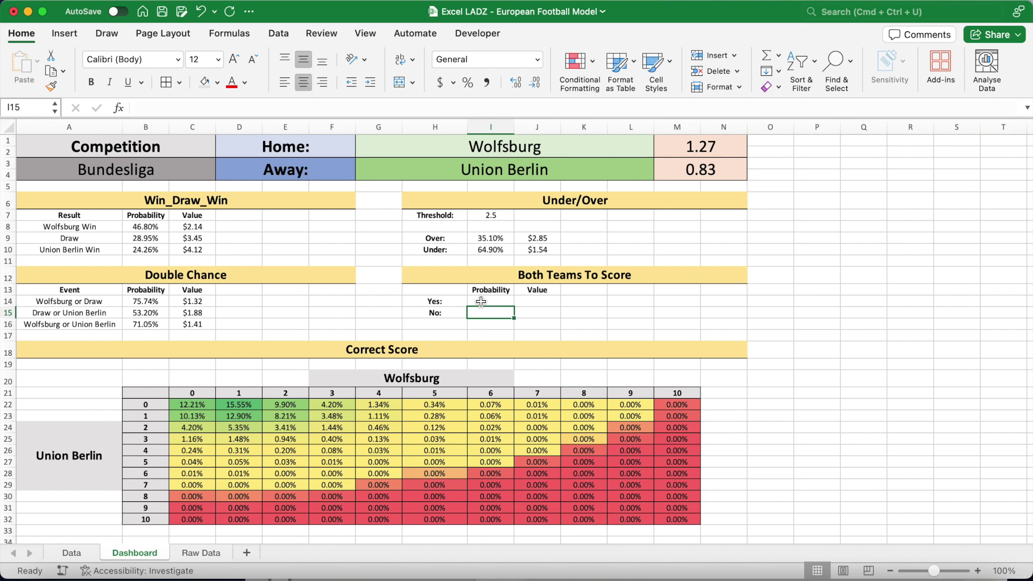
text(=)
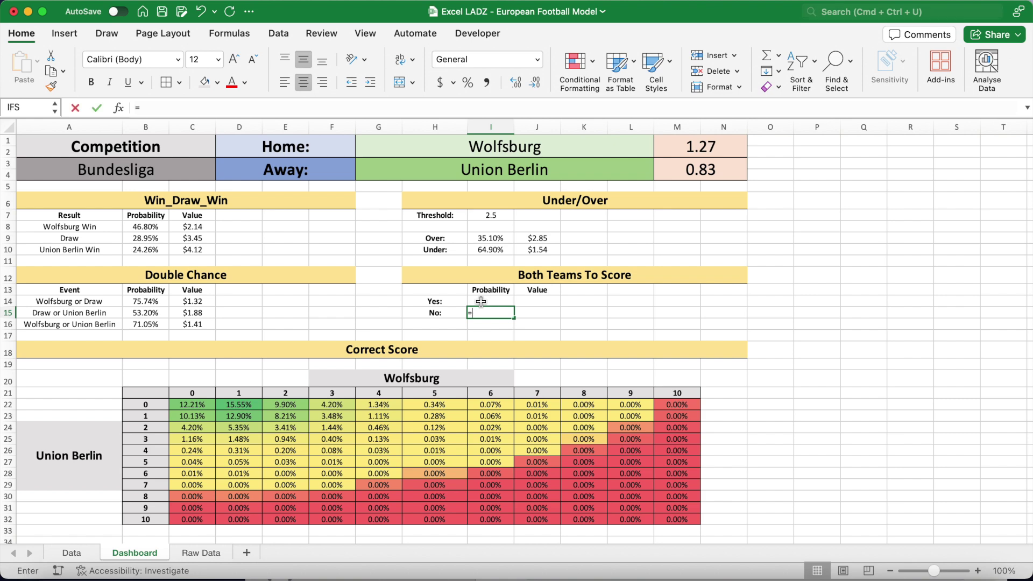
click(195, 402)
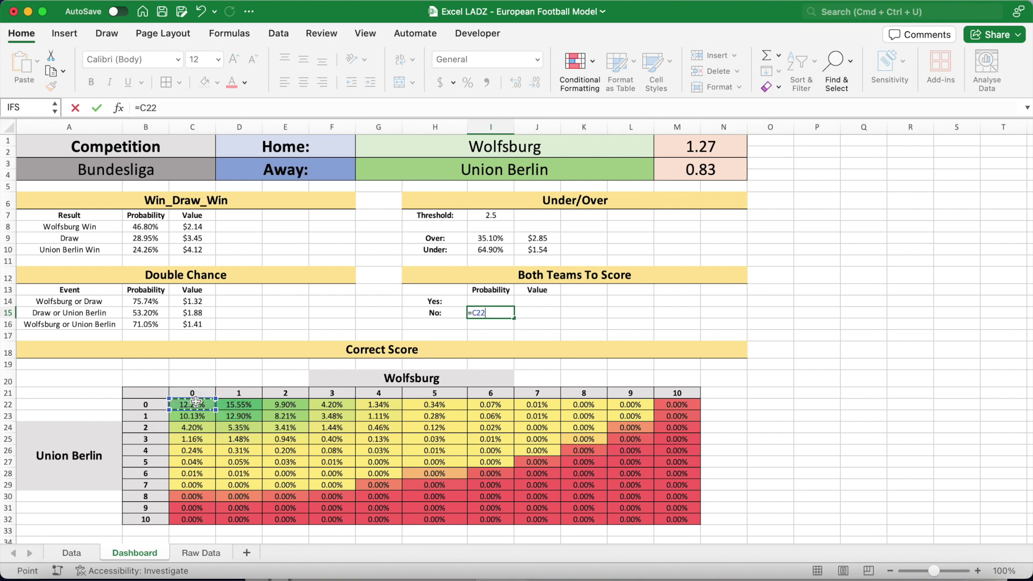
text(+)
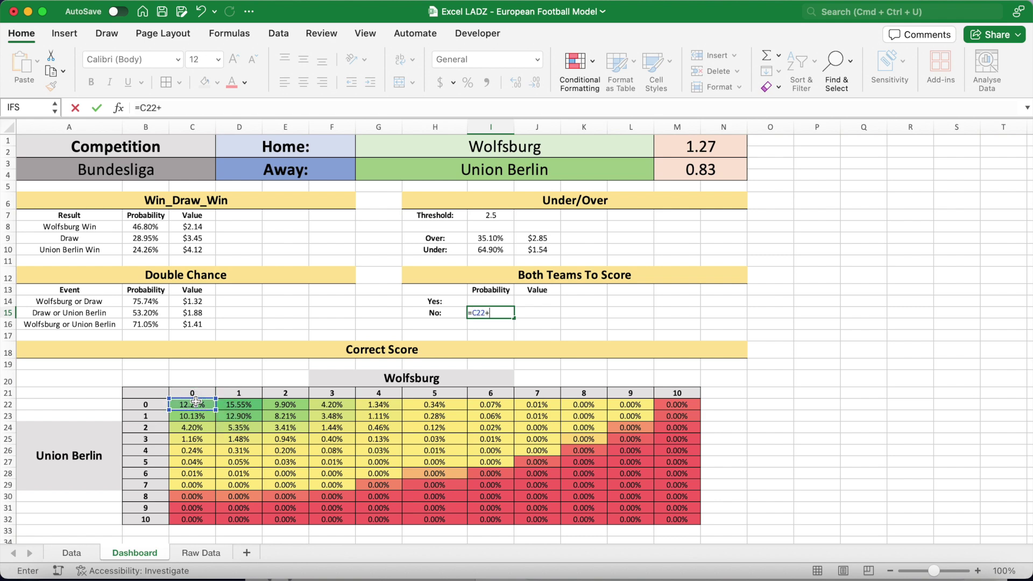
click(237, 405)
text(+)
click(201, 417)
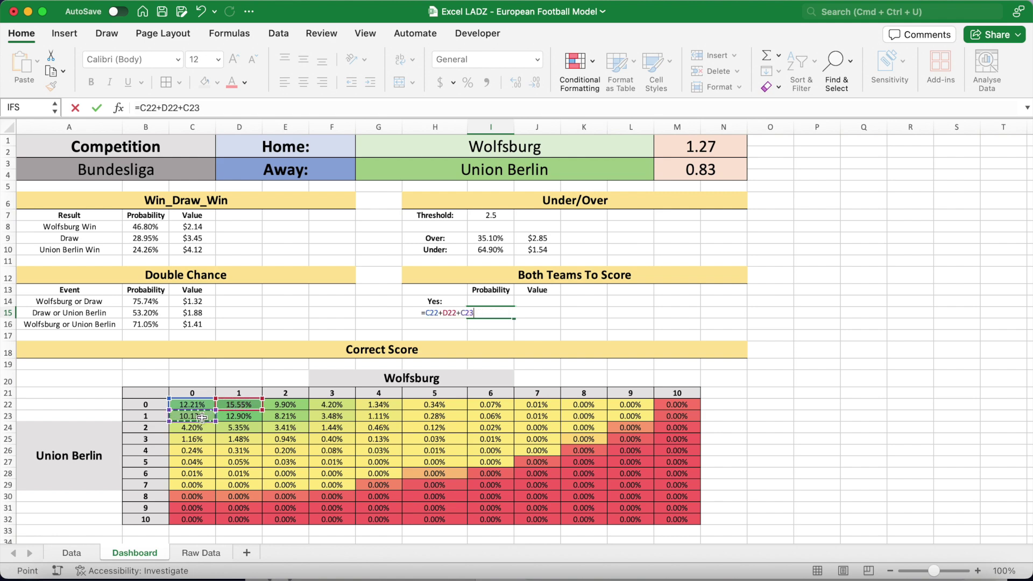
key(Return)
Calculate the "Yes" probability in I14 as =1-(C22+D22+C23) and check the sum of I14:I15.
click(479, 301)
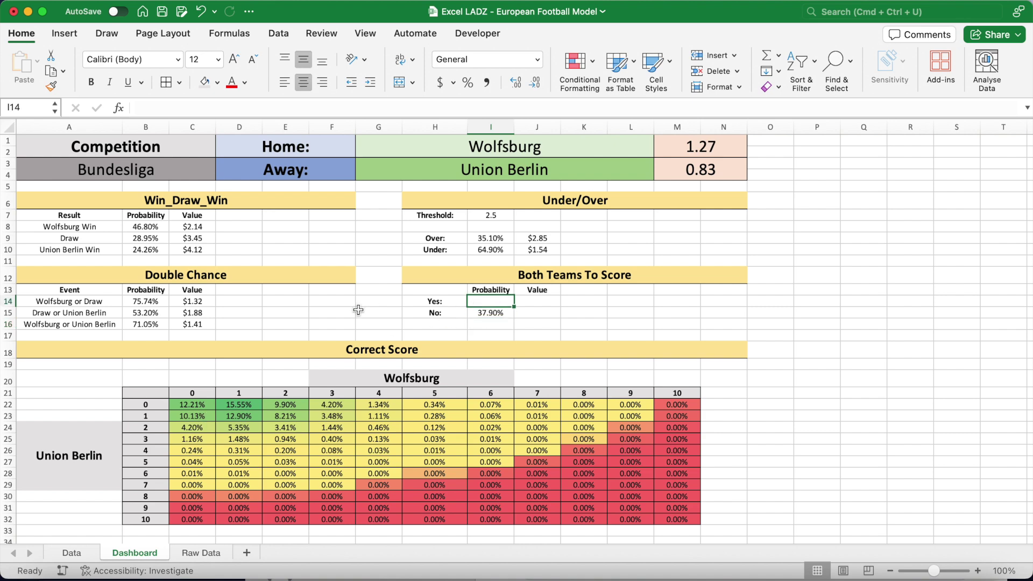
text(=1-)
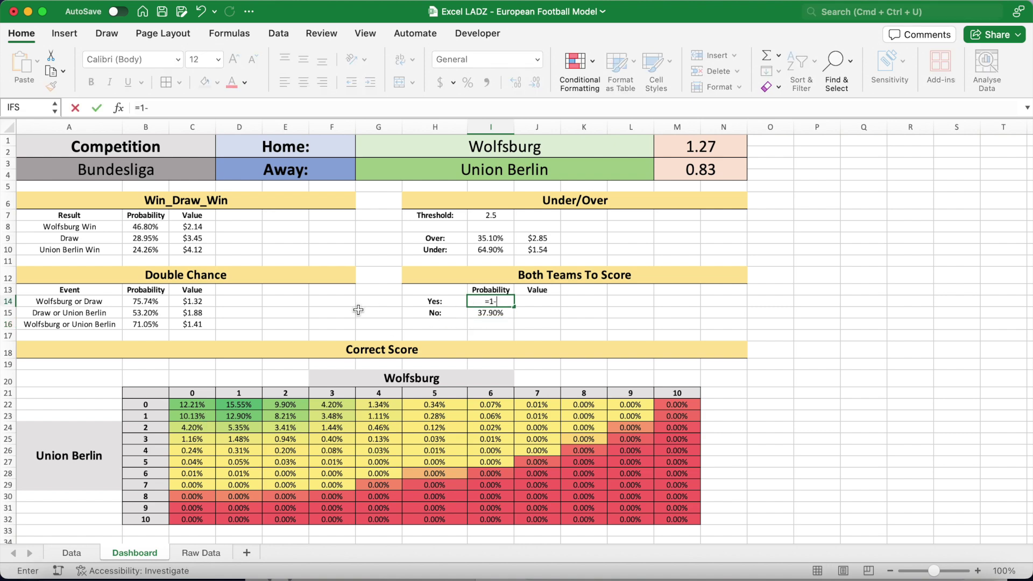
text(()
click(209, 405)
text(+)
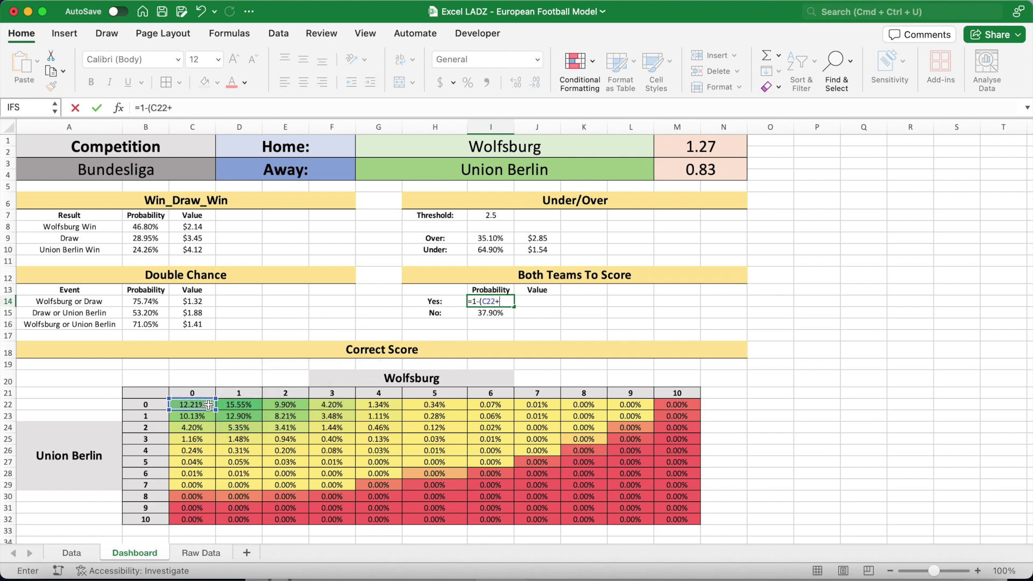
click(230, 406)
text(+)
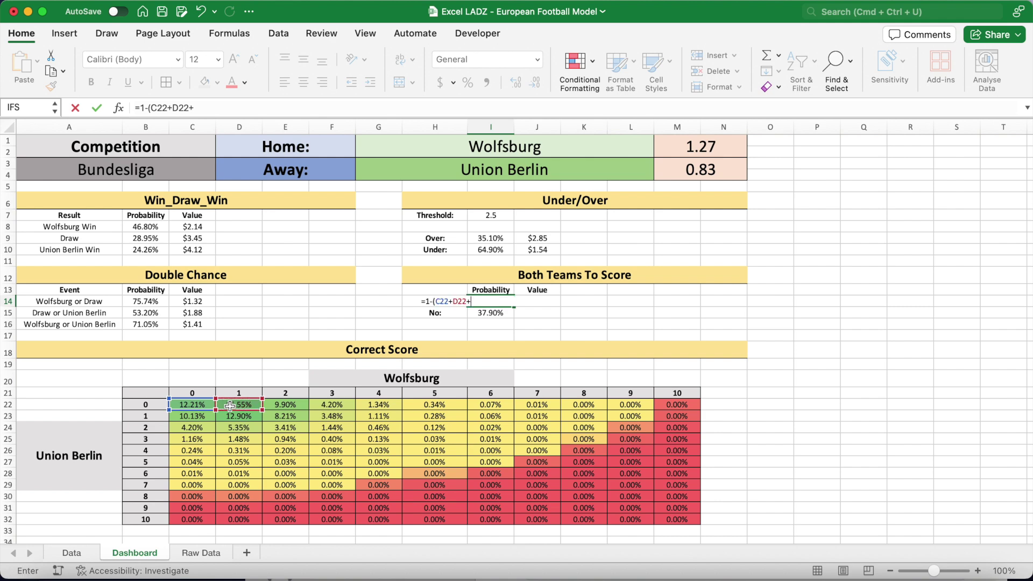
click(203, 417)
text())
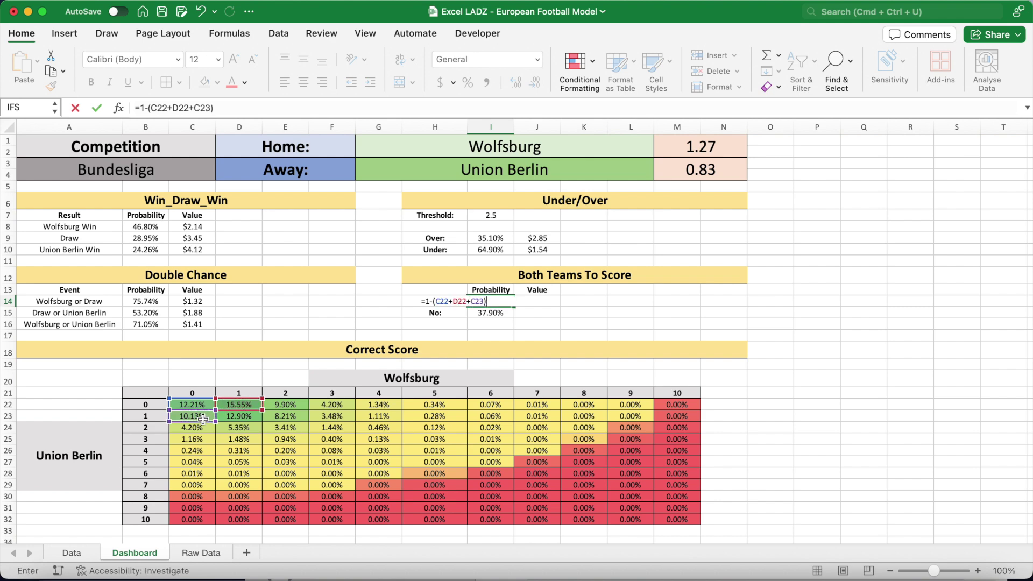
key(Return)
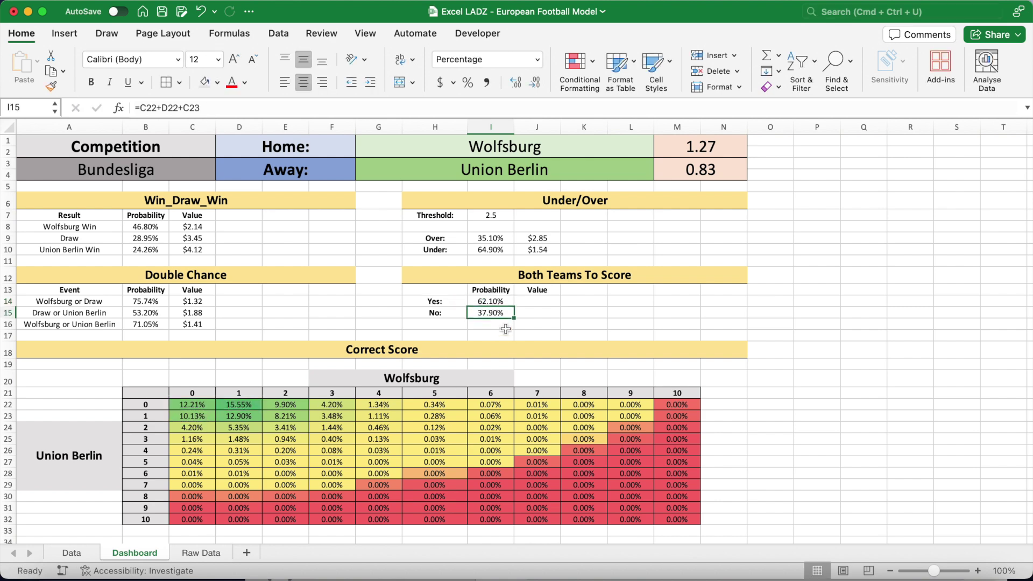
drag(483, 301, 483, 314)
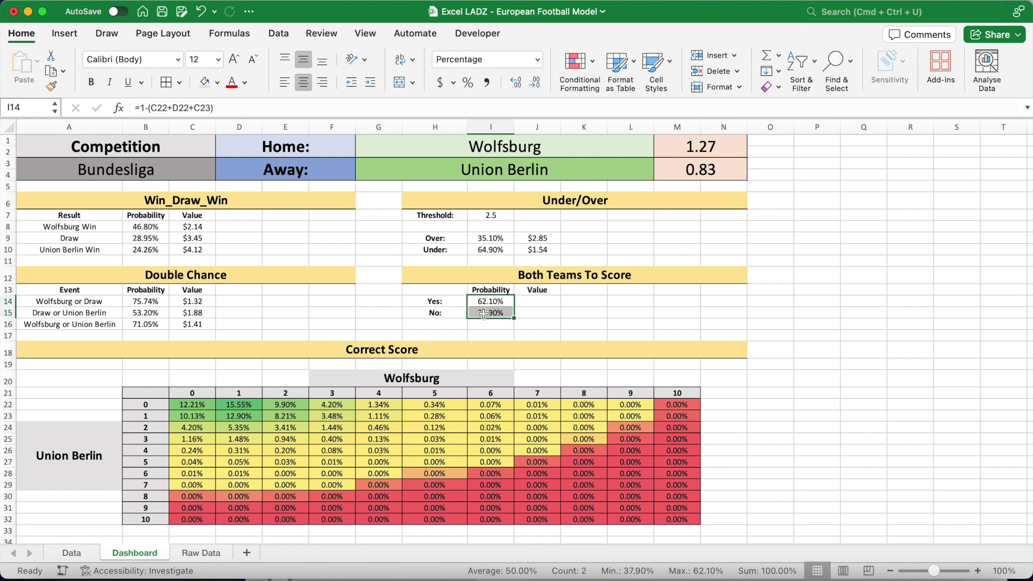
Calculate the "Yes" value in J14 with the formula =1/I14.
click(534, 302)
text(=1/)
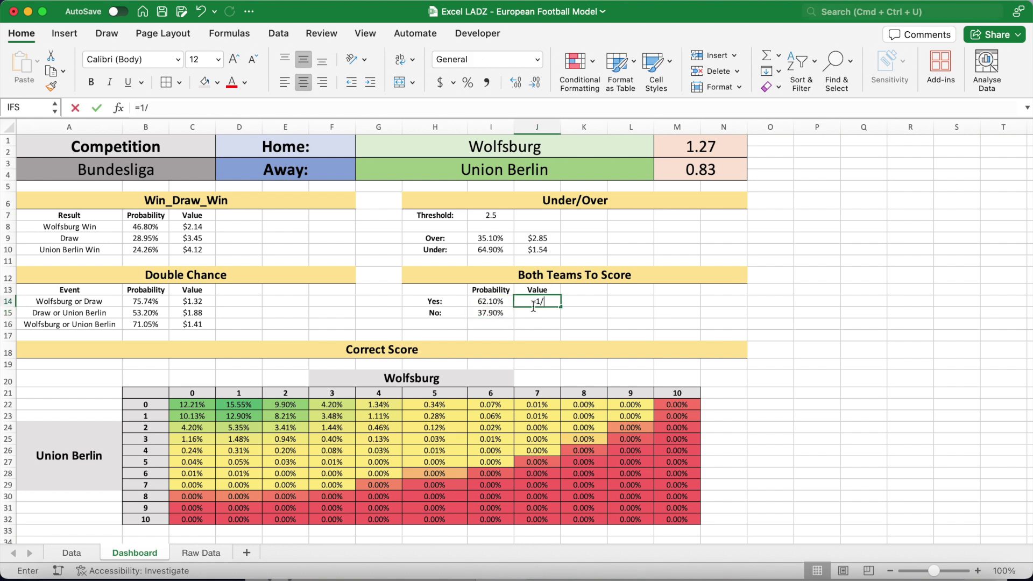
click(484, 303)
key(Return)
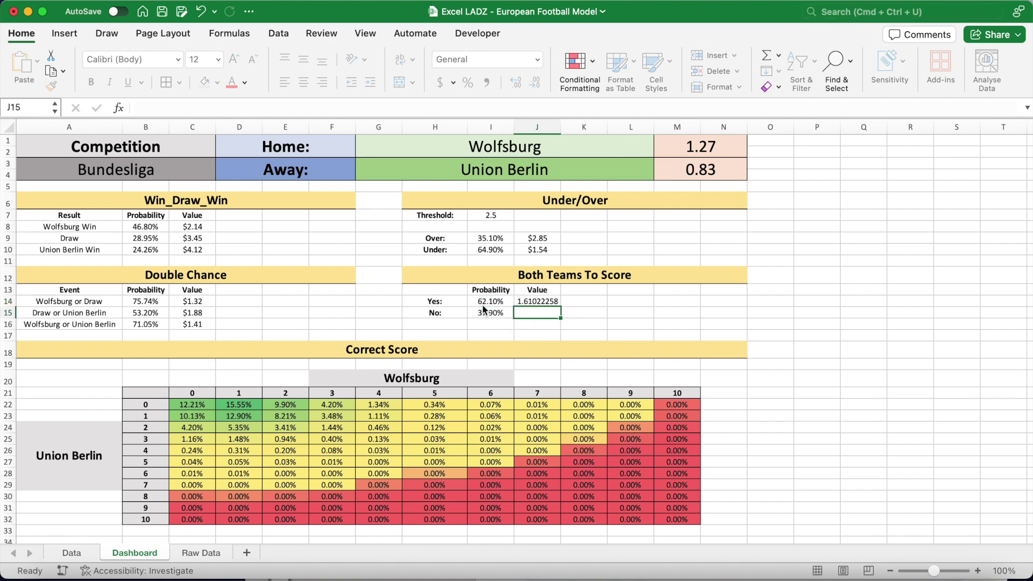
Fill the J14 formula down to J15 and format both values as currency.
click(538, 302)
drag(560, 307, 561, 316)
click(538, 60)
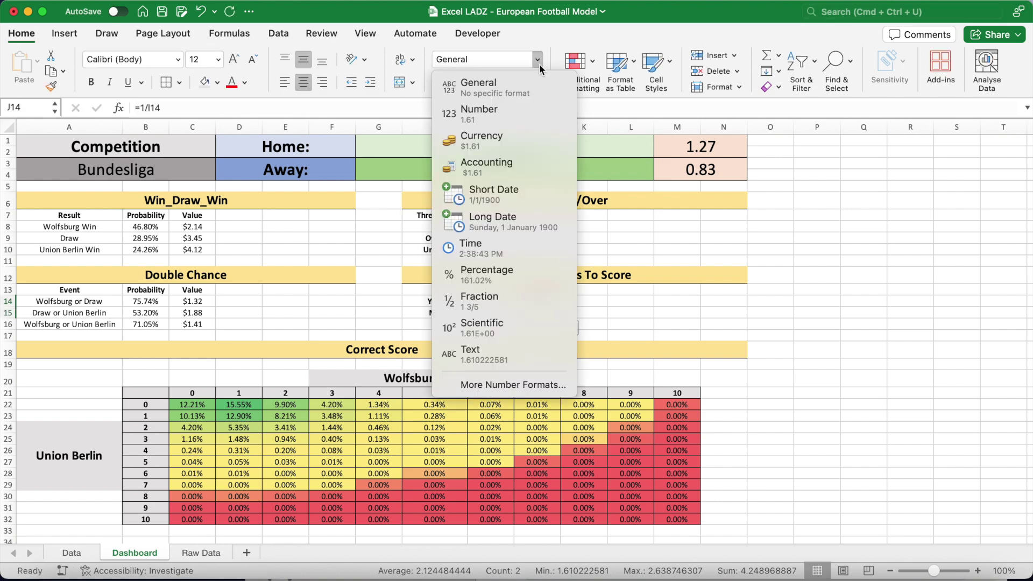
click(526, 149)
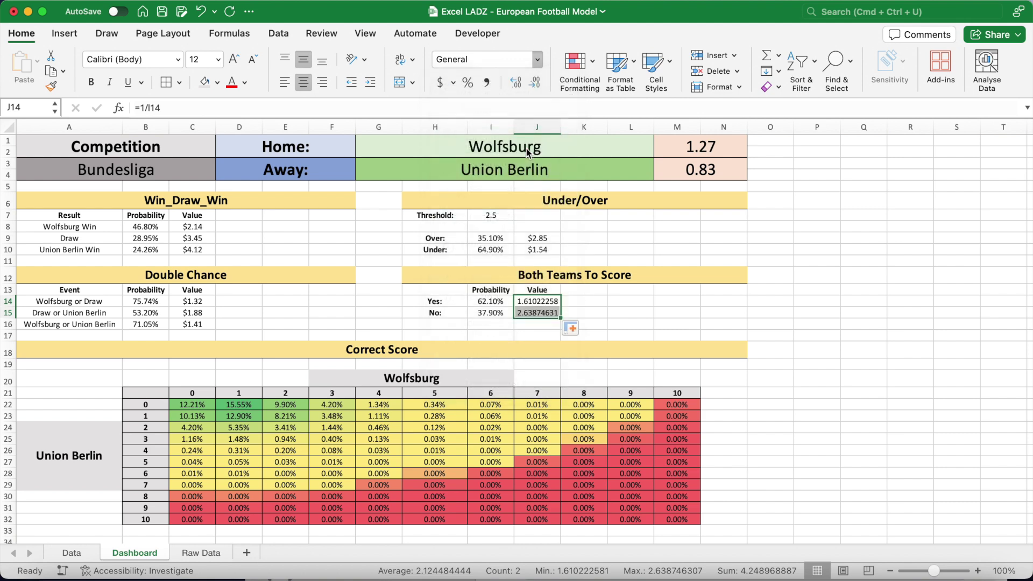
click(635, 239)
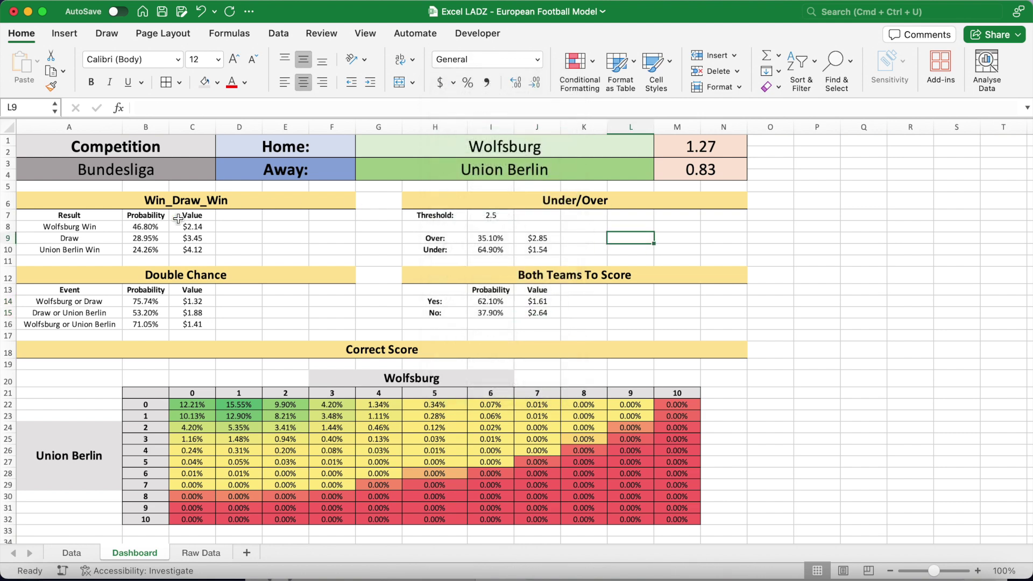
Change the competition to LaLiga and check the Correct Score, Under/Over and Win_Draw_Win result cells.
click(137, 175)
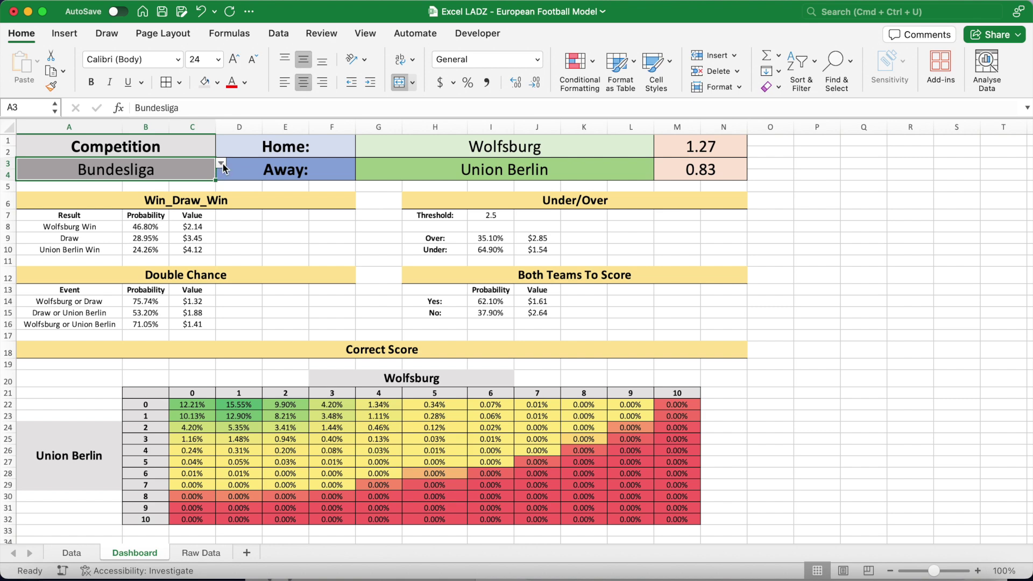
click(221, 165)
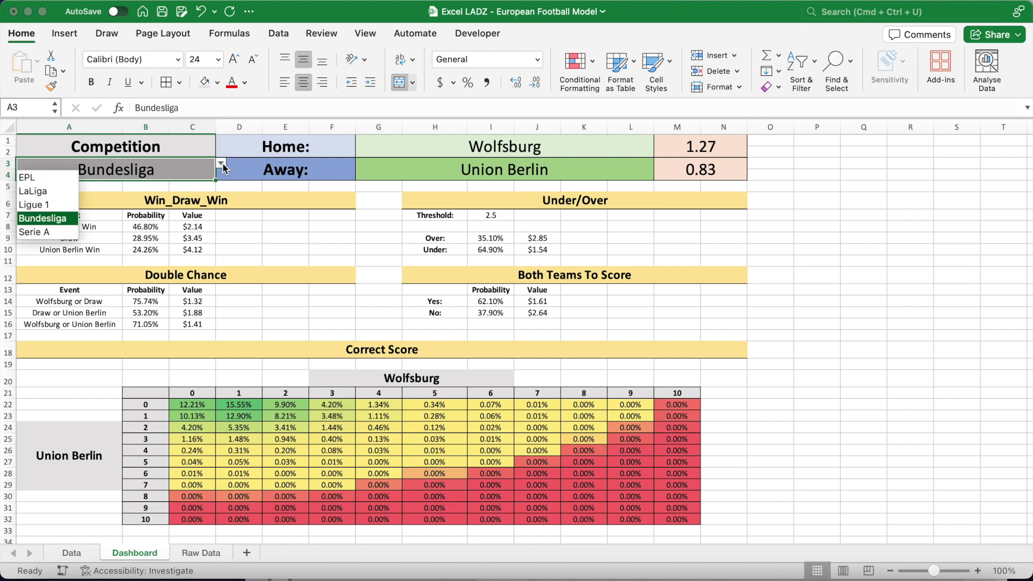
click(53, 192)
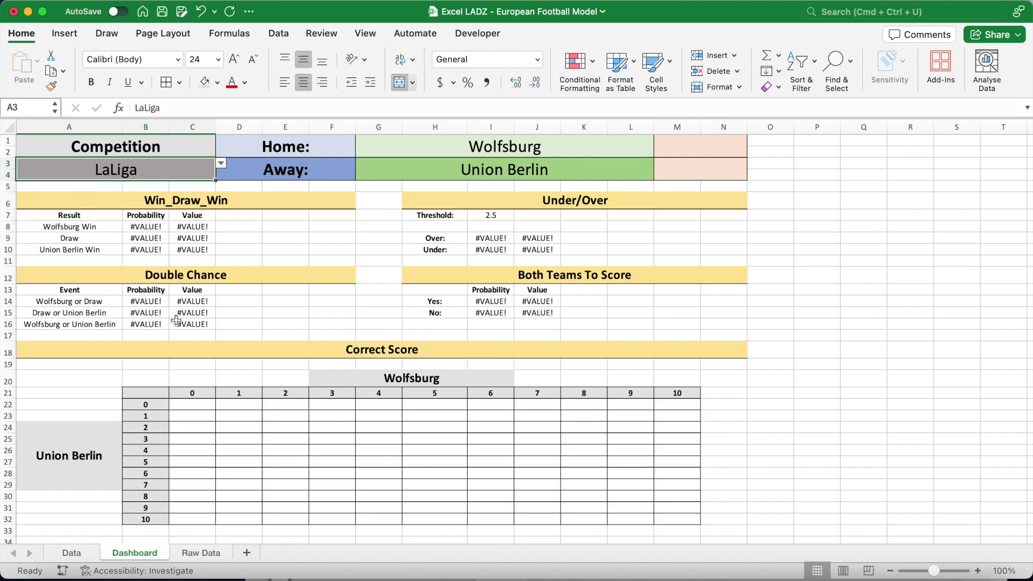
drag(192, 404, 711, 521)
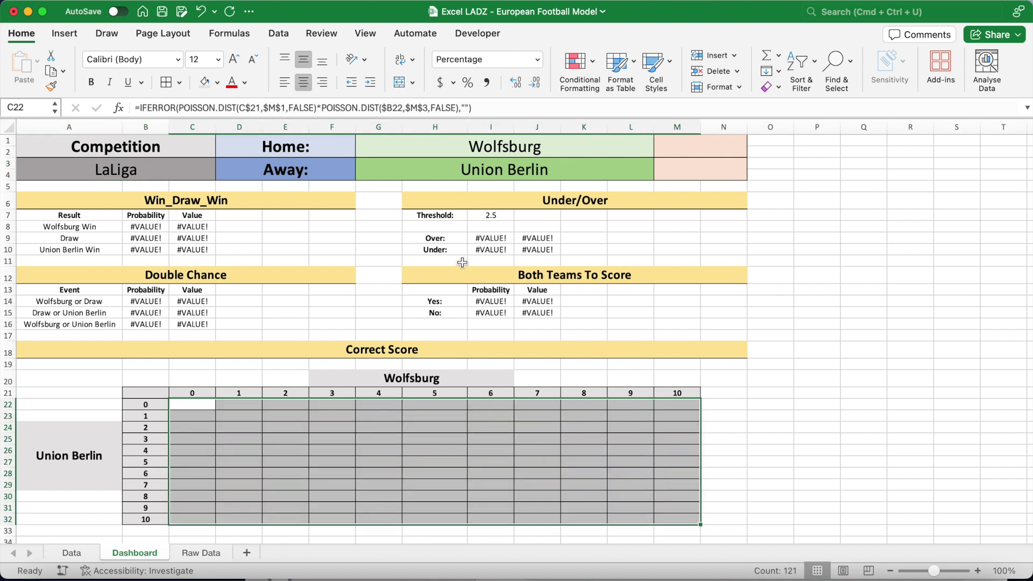
drag(487, 238, 557, 256)
drag(152, 227, 194, 248)
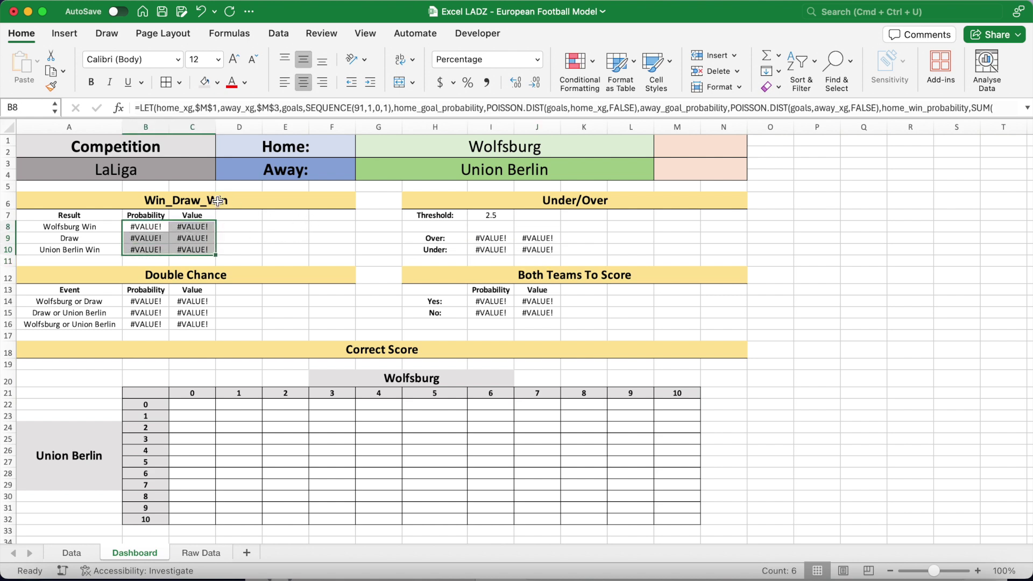
Set the home team to Barcelona and the away team to Atlético Madrid.
click(440, 148)
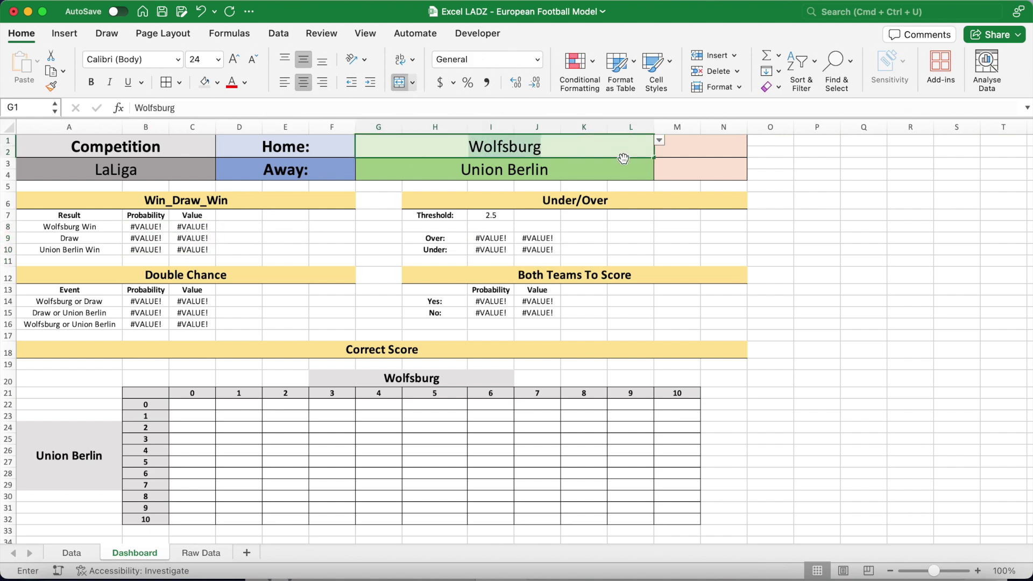
text(Barc)
key(Return)
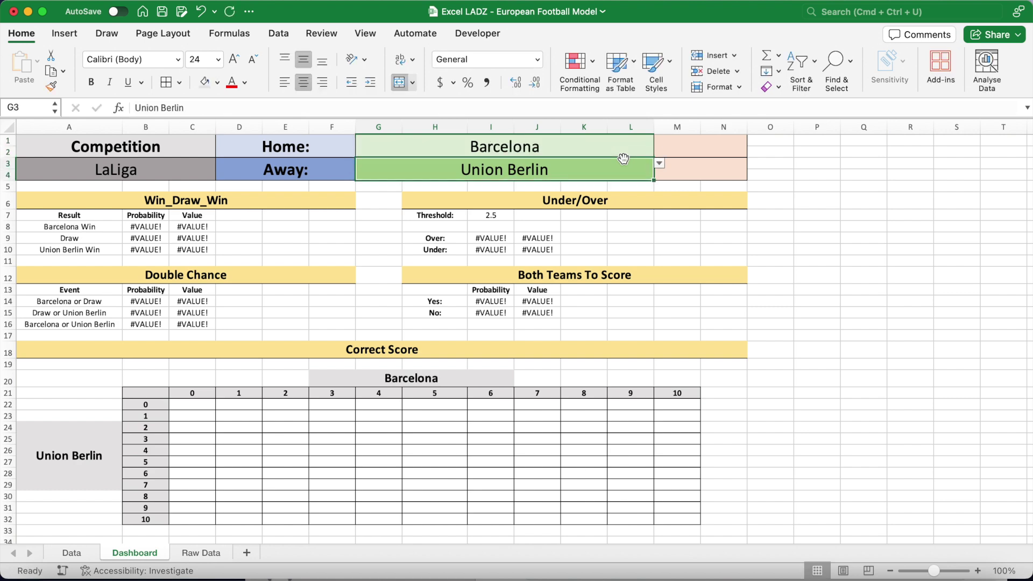
text(At)
key(Return)
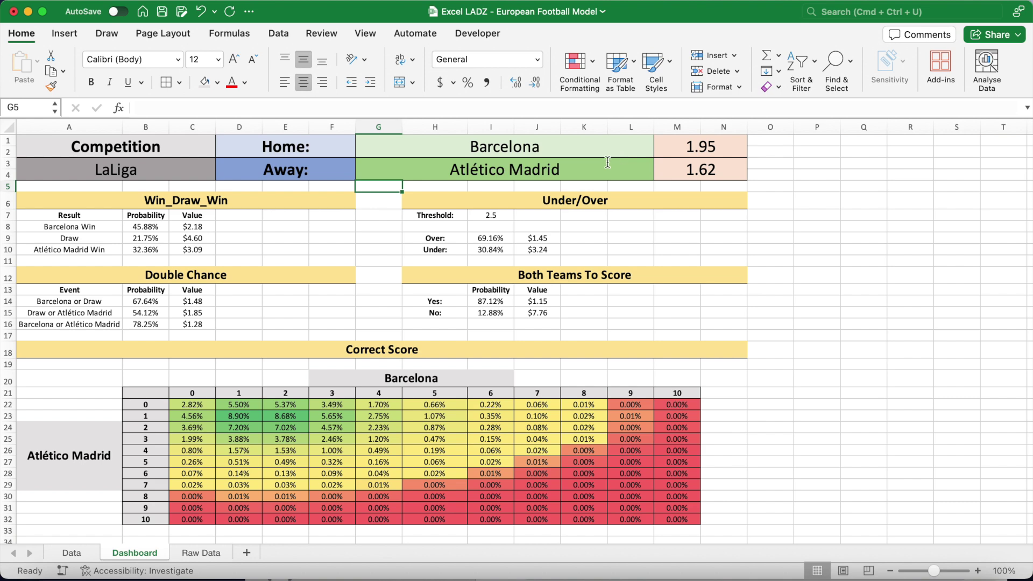
Locate the workbook's data refresh command and view the league tables on the Raw Data and Data sheets.
click(287, 34)
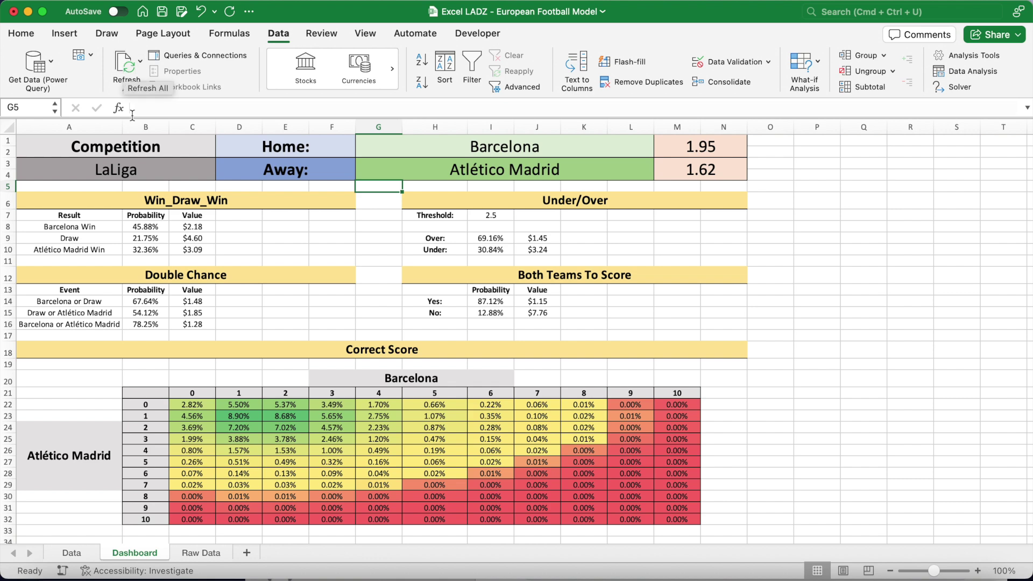
click(203, 549)
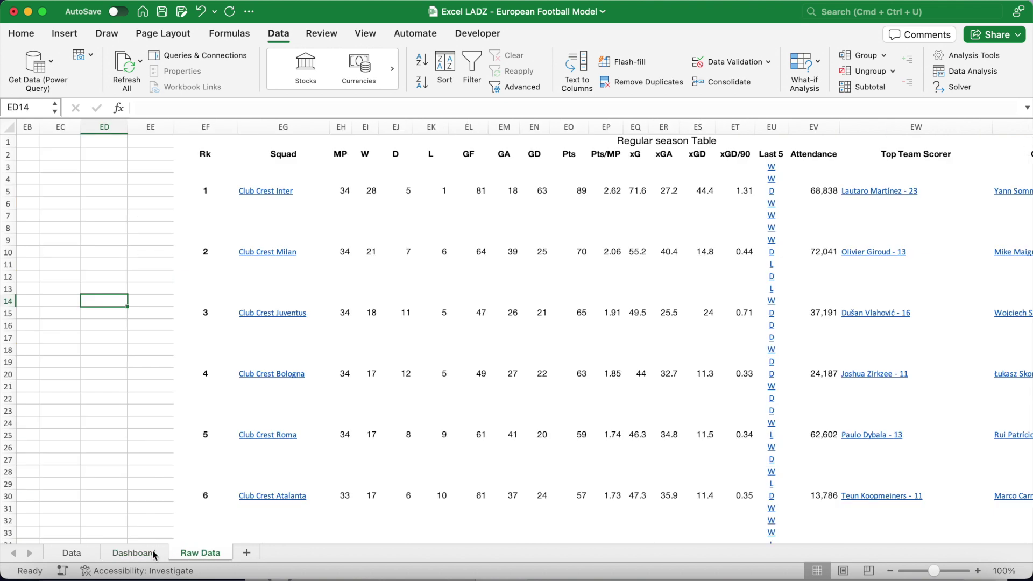
click(79, 553)
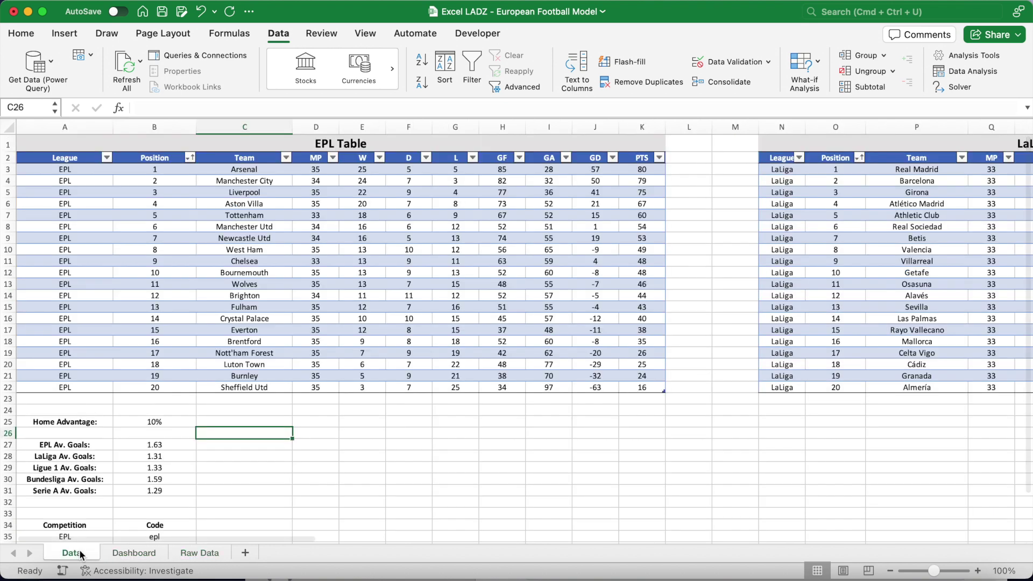
Return to the Dashboard sheet and view the predictions for Barcelona against Atlético Madrid.
click(130, 554)
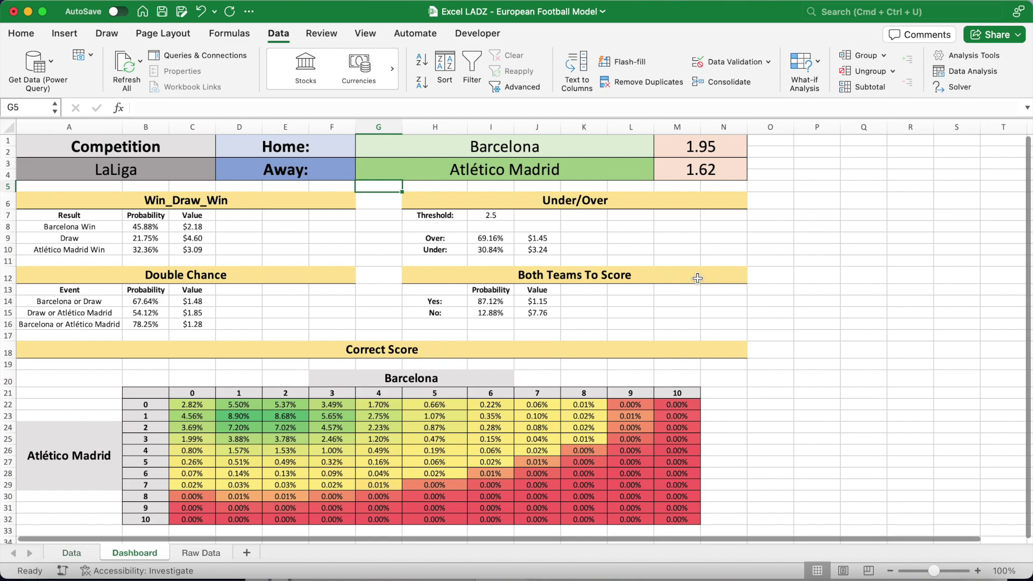
click(765, 282)
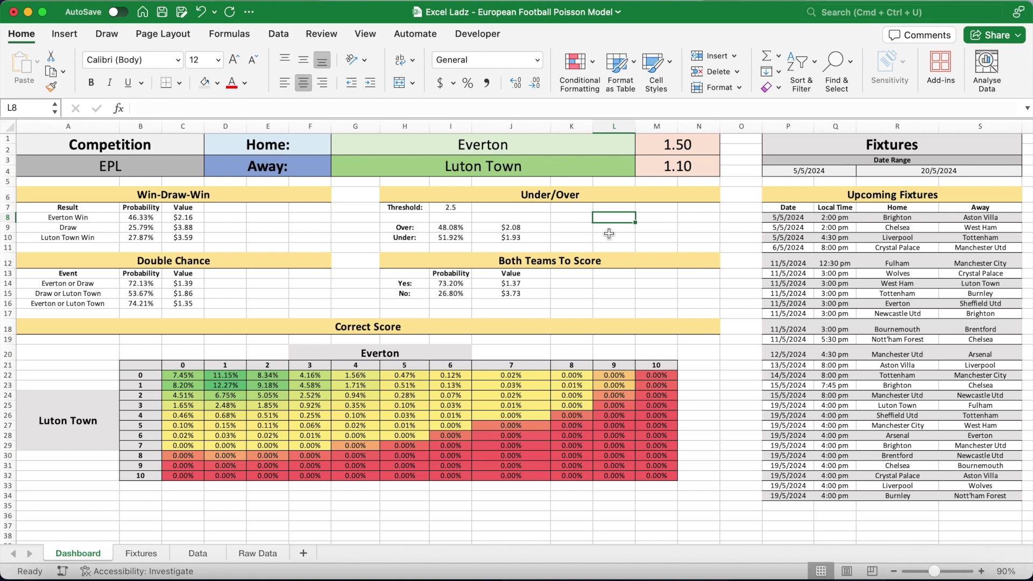
In the European Football Poisson Model workbook, set the fixtures date range's end date to 12/5/2024 and check the Upcoming Fixtures list.
click(807, 150)
click(891, 173)
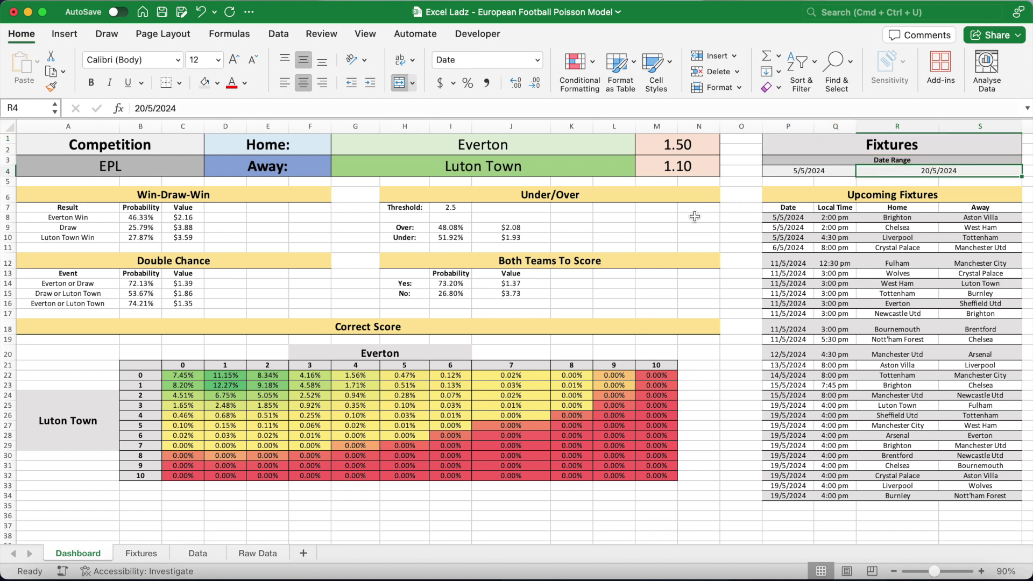
text(12/5)
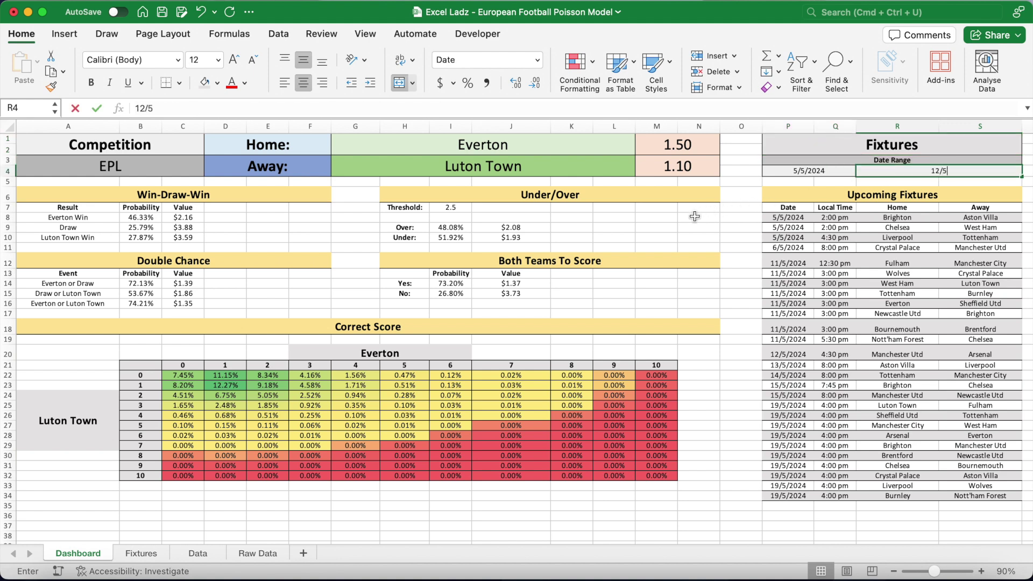
text(/2024)
key(Return)
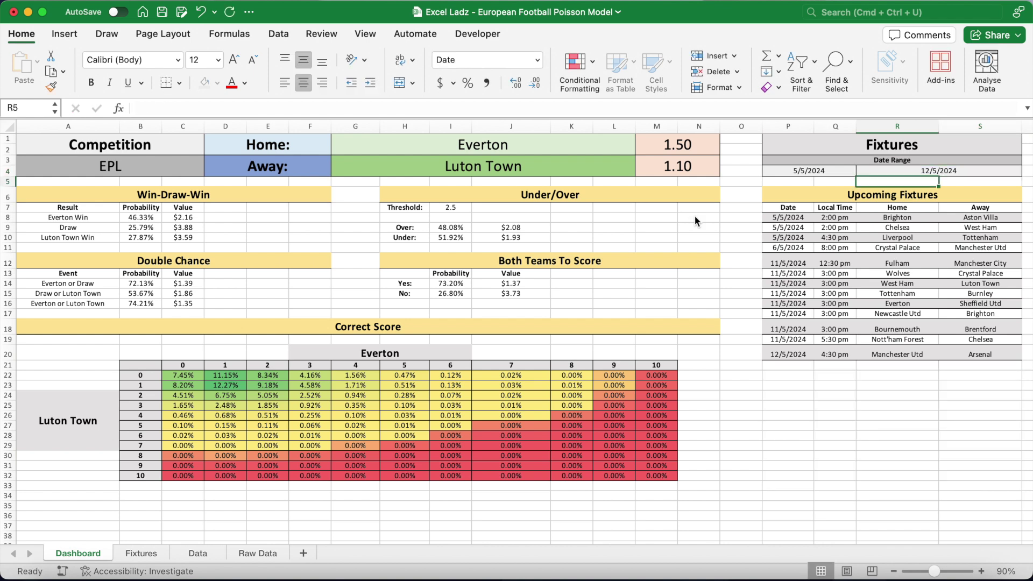
drag(781, 217, 995, 357)
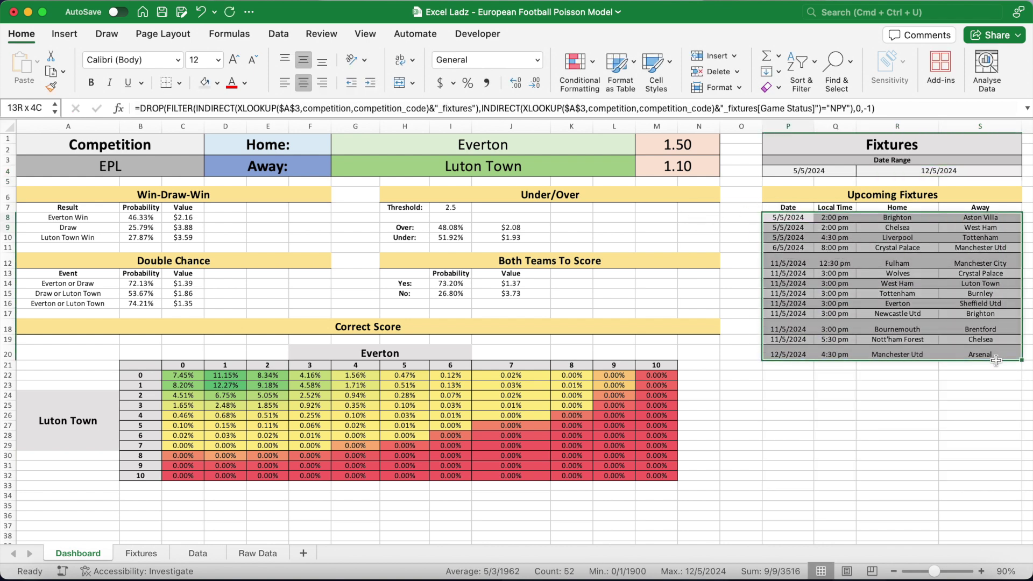
click(825, 372)
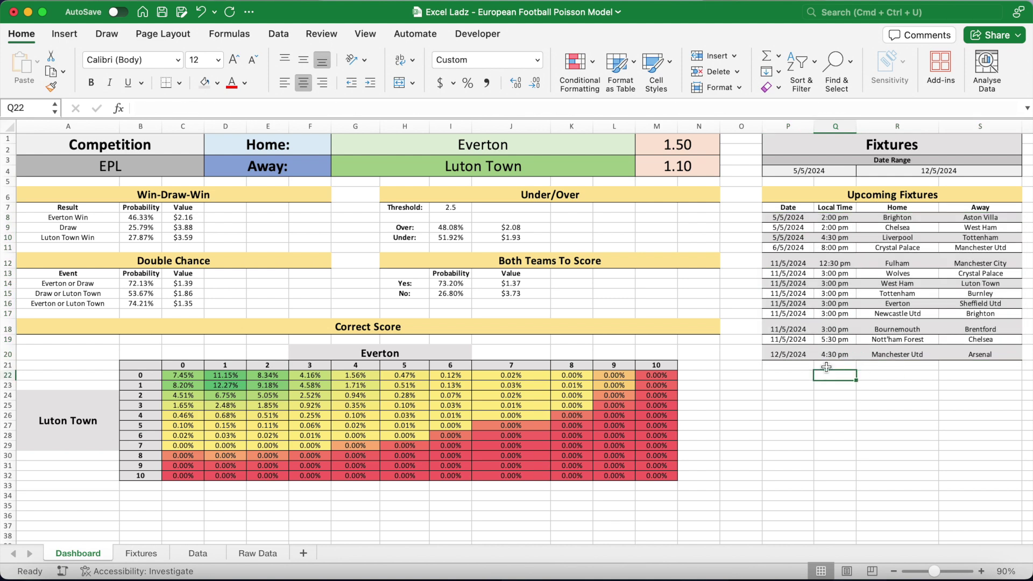
Extend the fixtures date range by setting its end date to 2/6/2024.
click(919, 170)
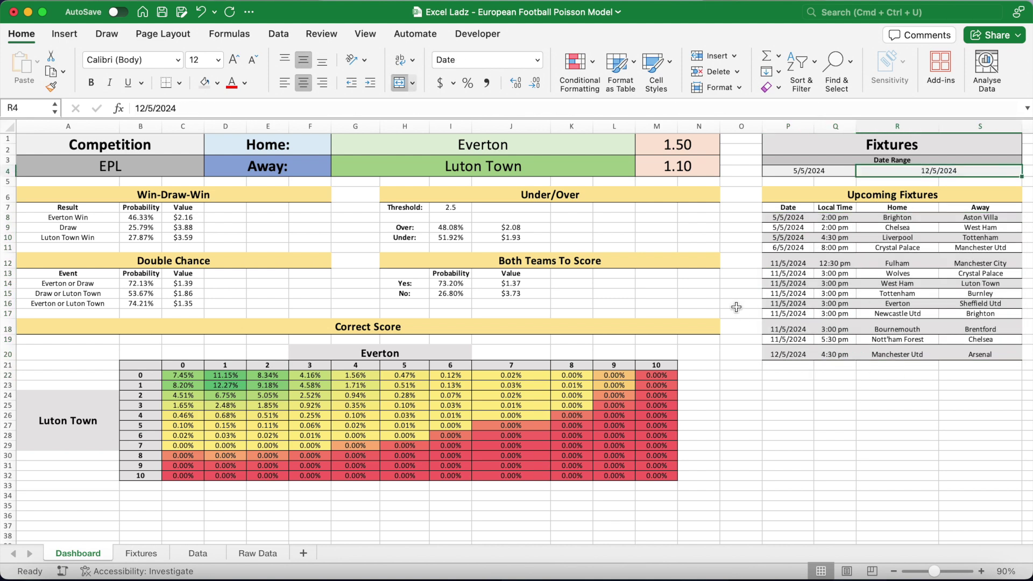
text(2/6)
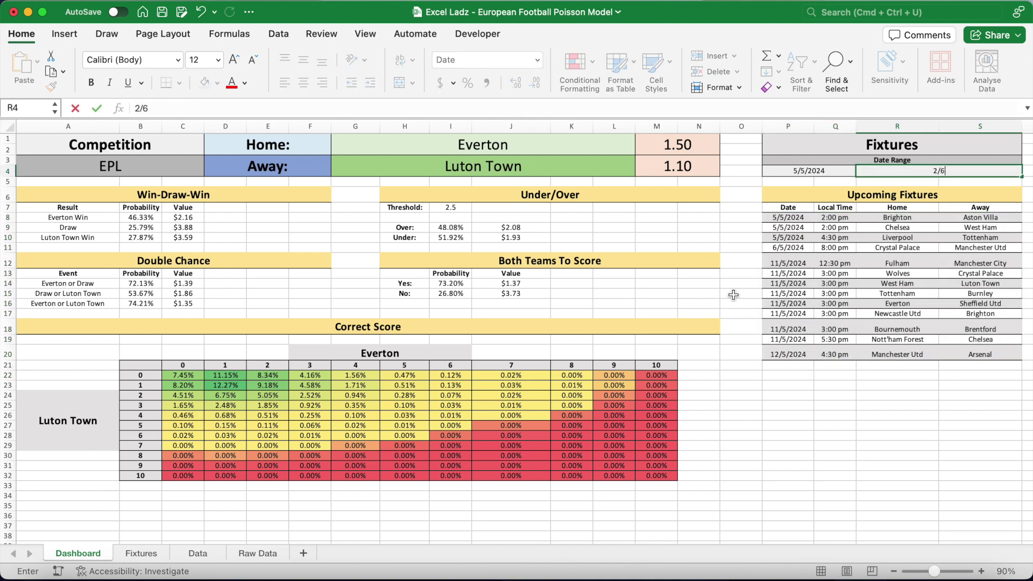
text(/2024)
key(Return)
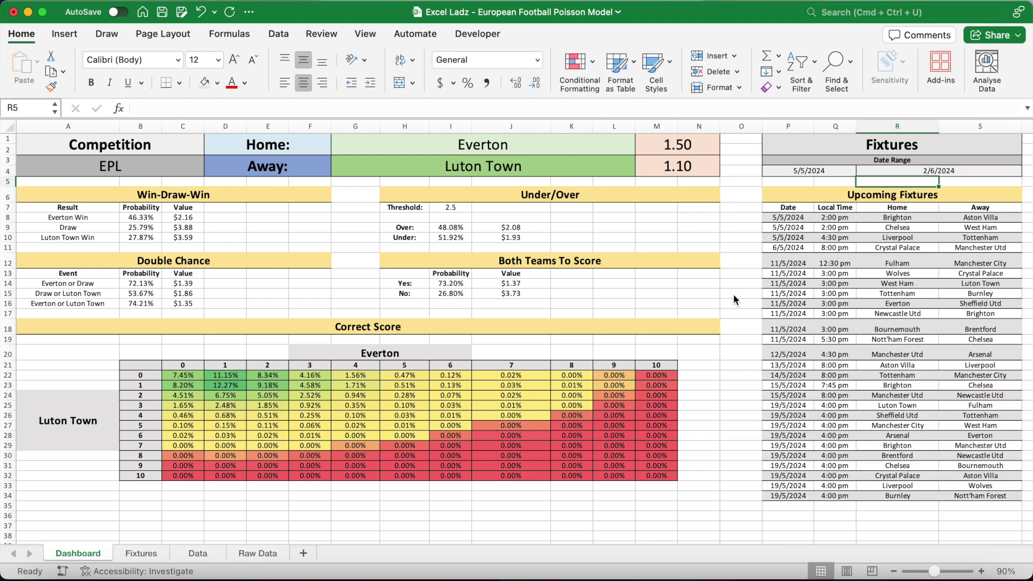
Change the competition to Ligue 1 and check its Upcoming Fixtures list.
click(162, 168)
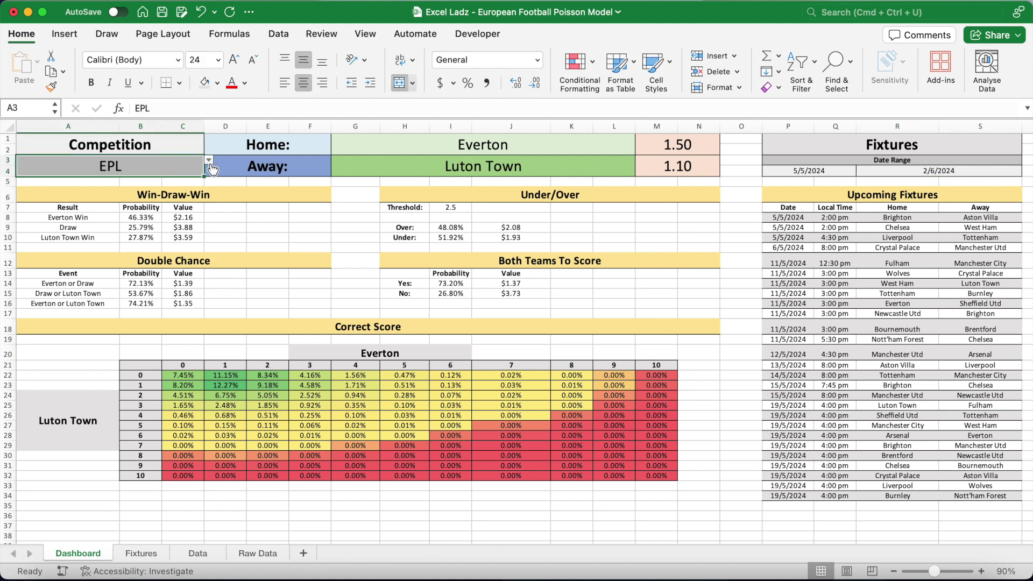
click(209, 161)
click(65, 201)
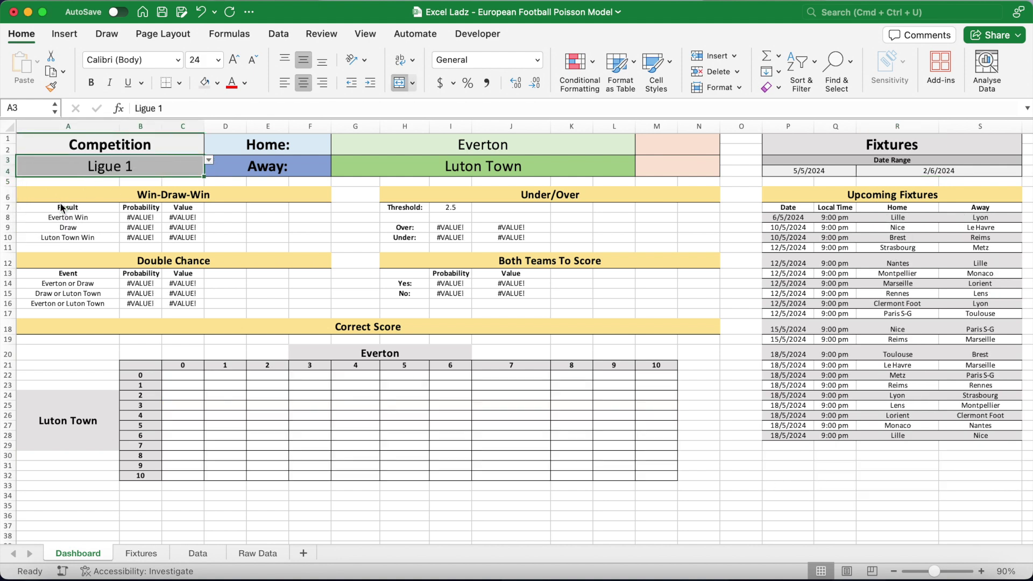
drag(789, 218, 986, 448)
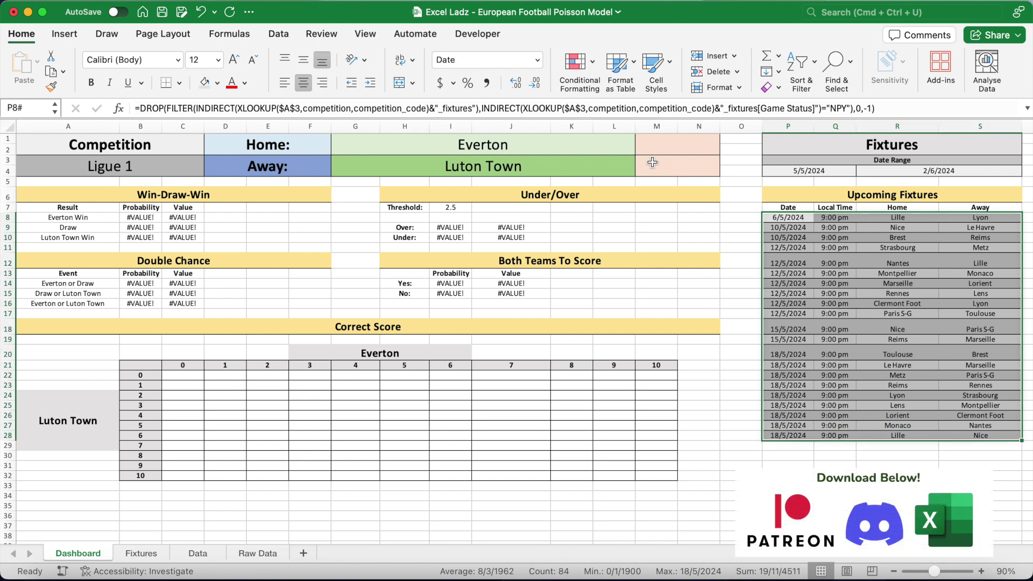
Set the home team to Nice and the away team to Paris S-G.
click(579, 142)
text(N)
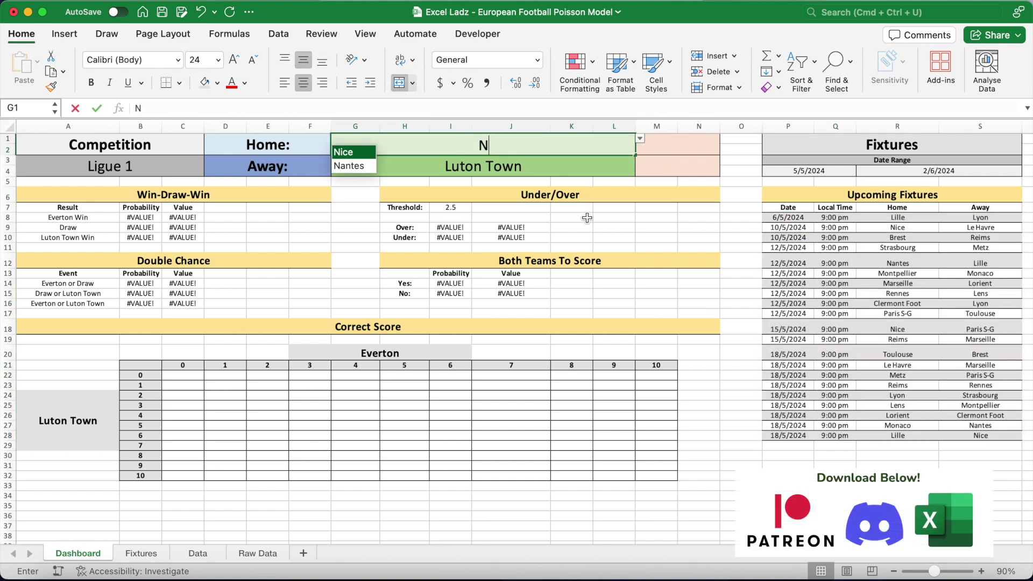
key(Return)
text(Pa)
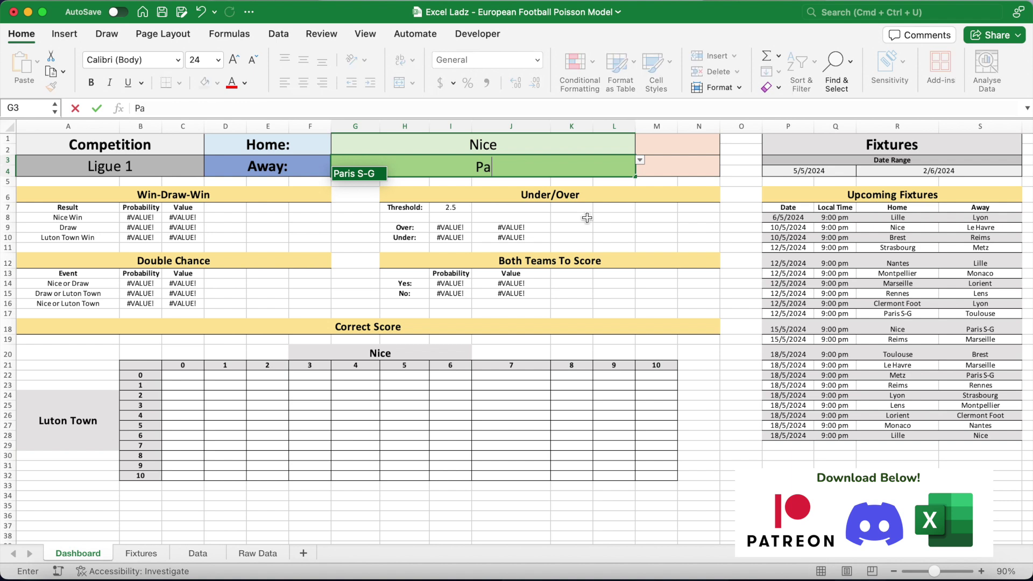
key(Return)
click(586, 217)
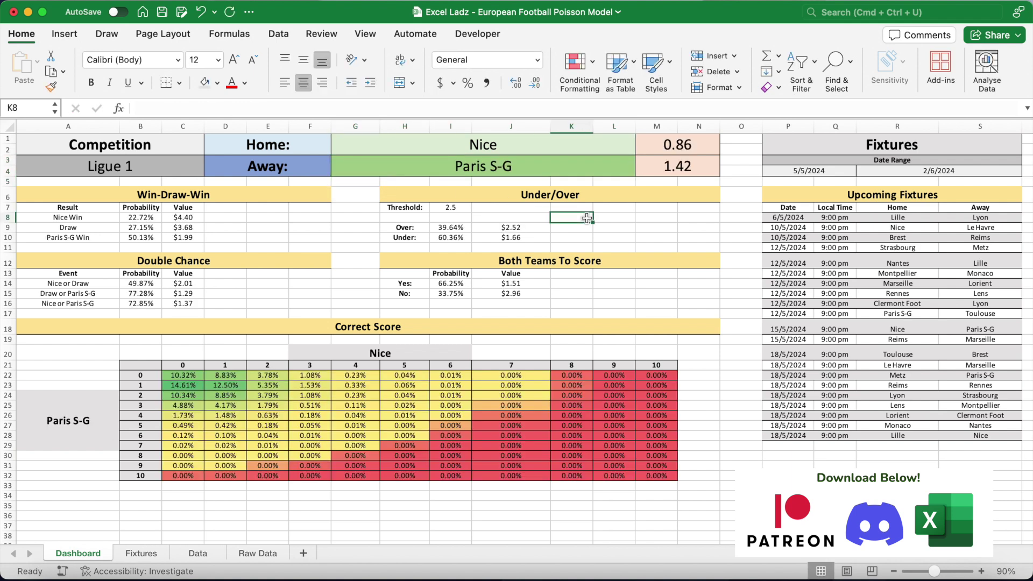